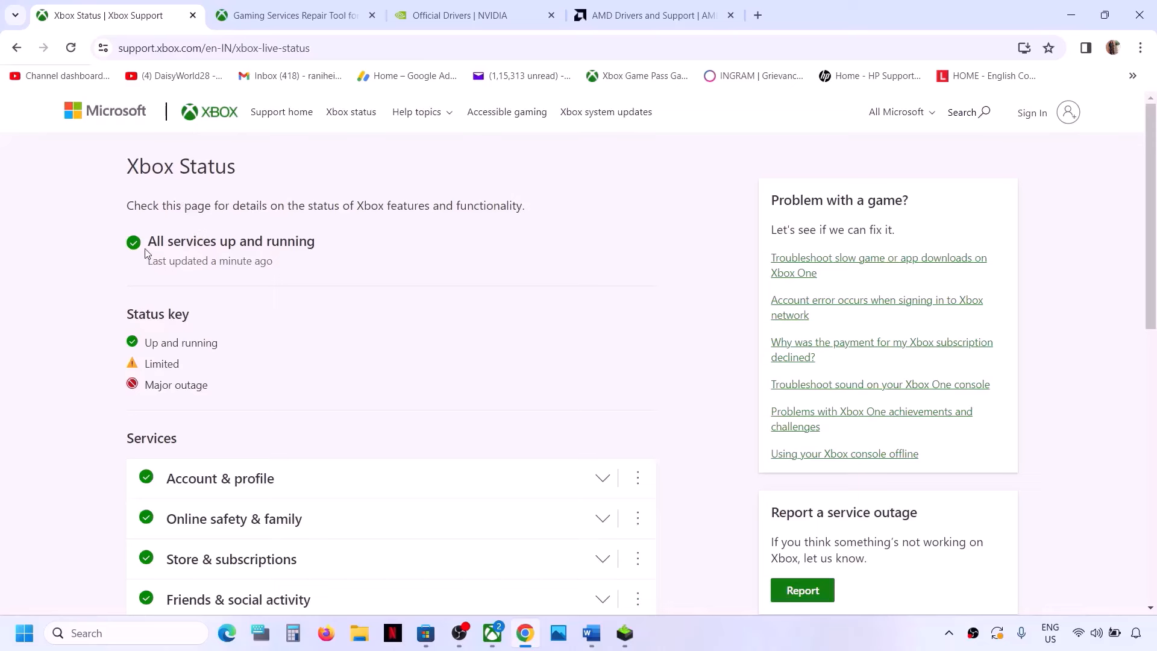
- Review the Xbox Status page, checking the overall status, the status key and the state of each listed service
{"action": "left_click_drag", "start_coordinate": [152, 242], "coordinate": [328, 249]}
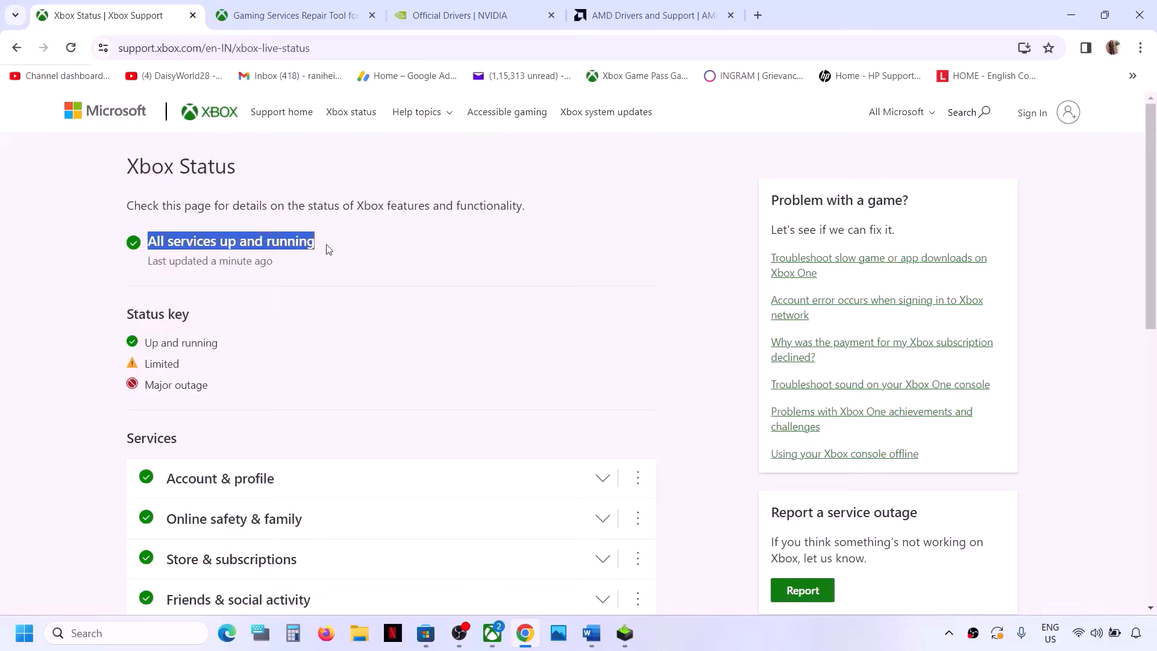
{"action": "left_click", "coordinate": [329, 250]}
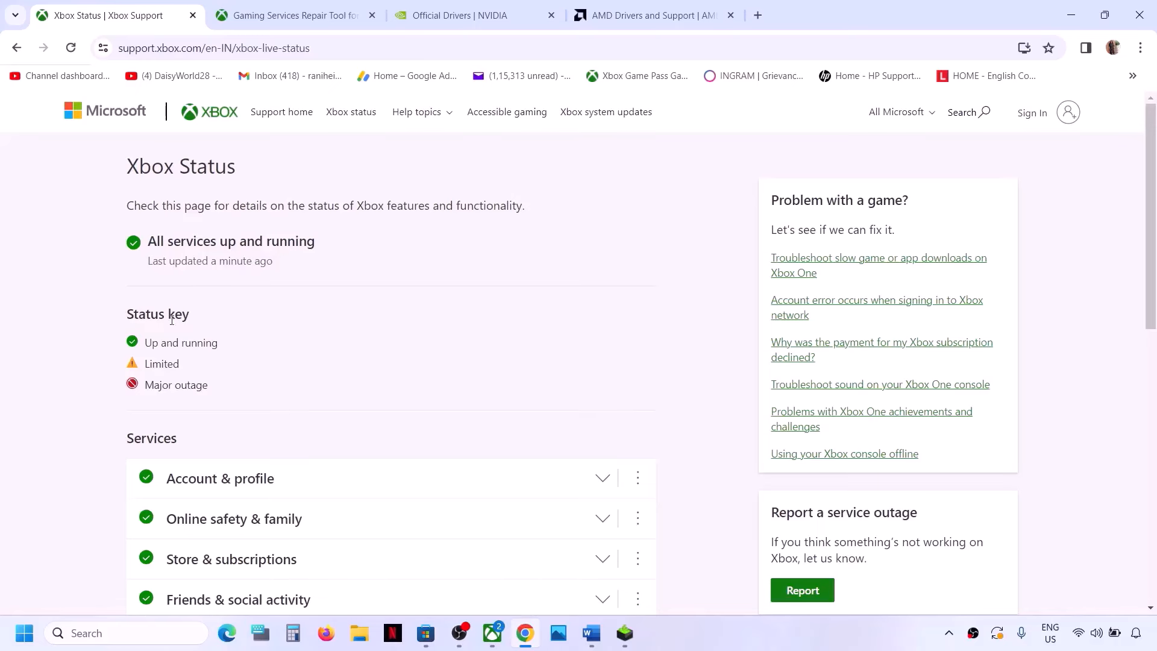
{"action": "scroll", "coordinate": [227, 353], "scroll_direction": "down", "scroll_amount": 4}
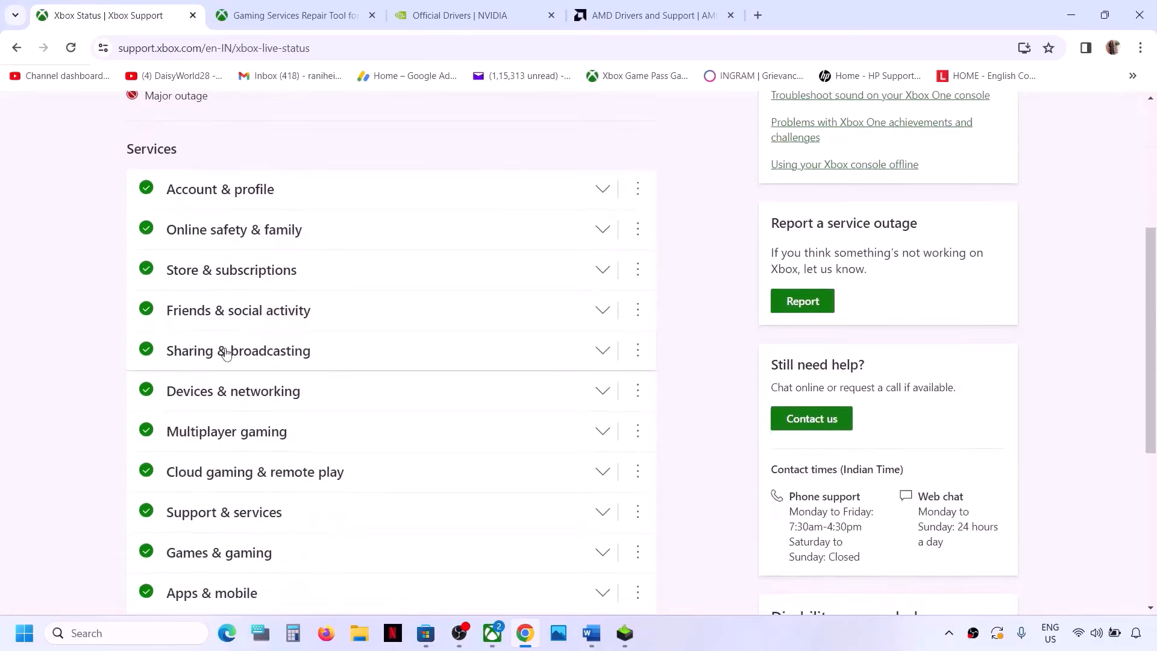
{"action": "scroll", "coordinate": [152, 382], "scroll_direction": "down", "scroll_amount": 2}
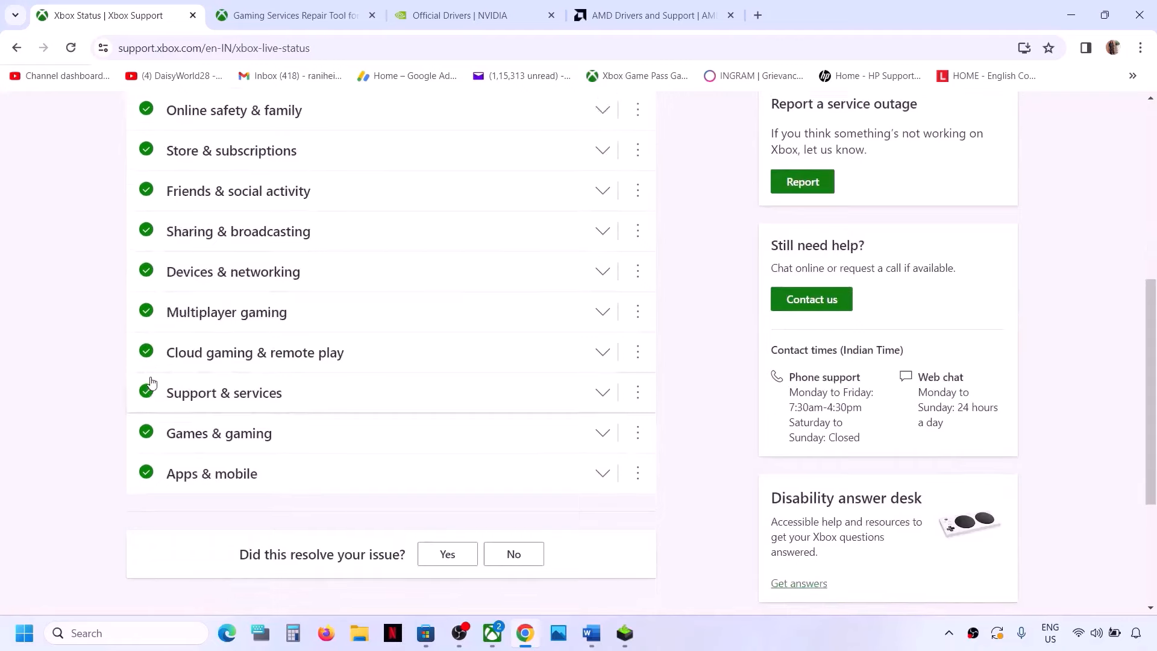
{"action": "scroll", "coordinate": [148, 386], "scroll_direction": "up", "scroll_amount": 2}
{"action": "scroll", "coordinate": [167, 509], "scroll_direction": "up", "scroll_amount": 5}
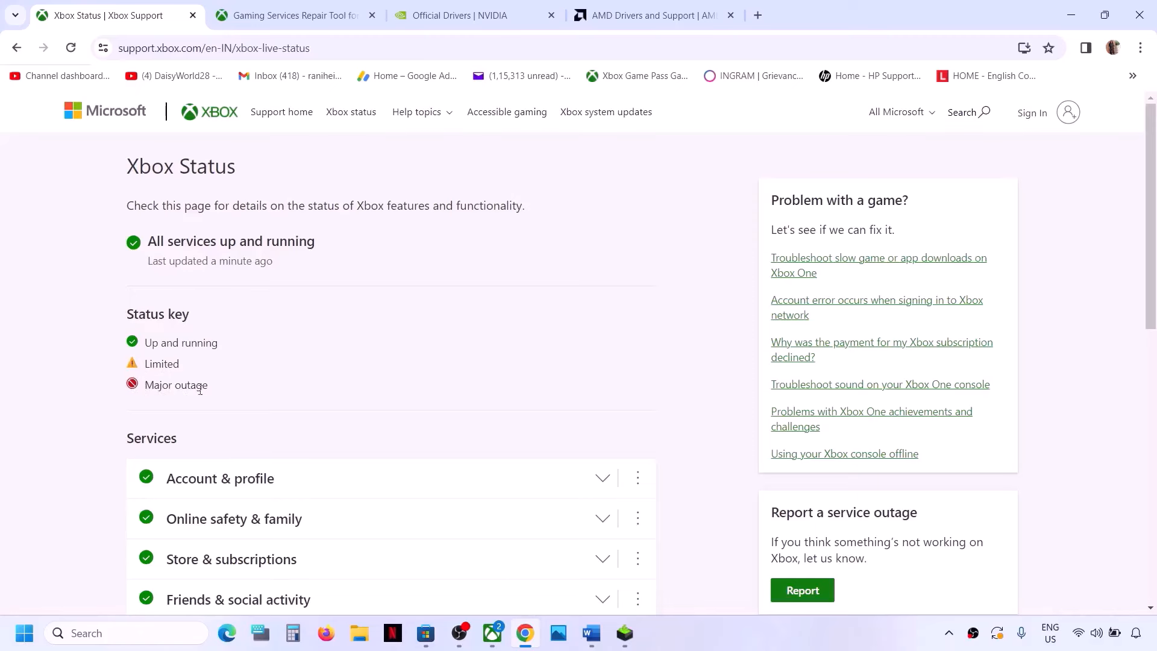
{"action": "scroll", "coordinate": [151, 419], "scroll_direction": "down", "scroll_amount": 4}
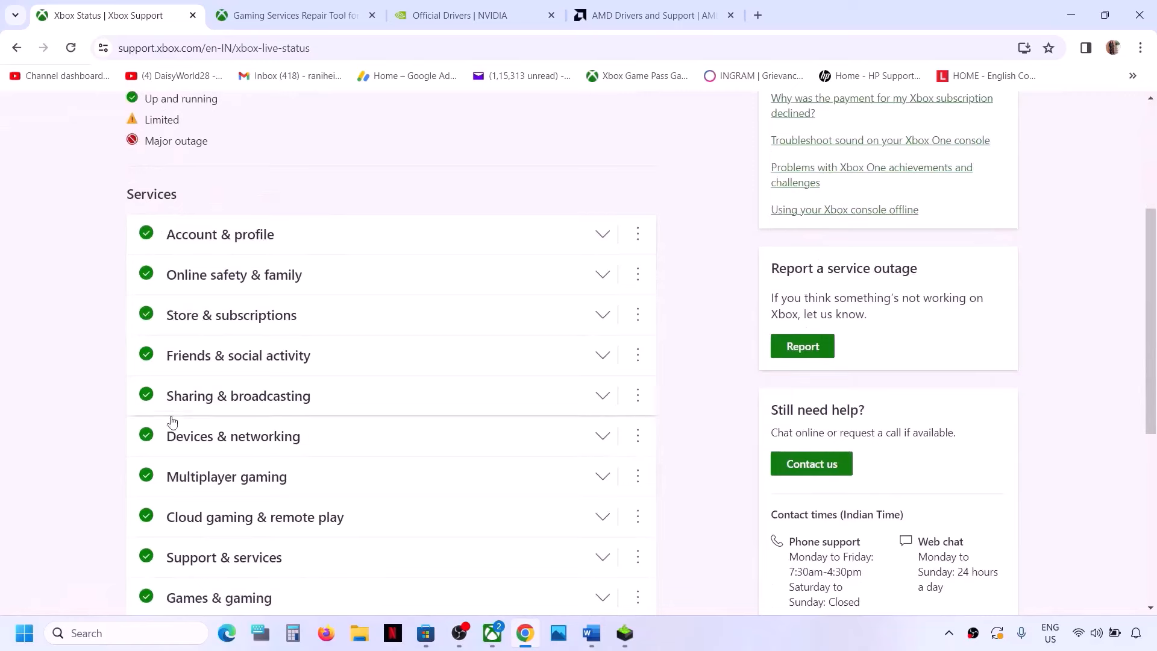
{"action": "scroll", "coordinate": [172, 424], "scroll_direction": "down", "scroll_amount": 3}
{"action": "scroll", "coordinate": [173, 427], "scroll_direction": "up", "scroll_amount": 2}
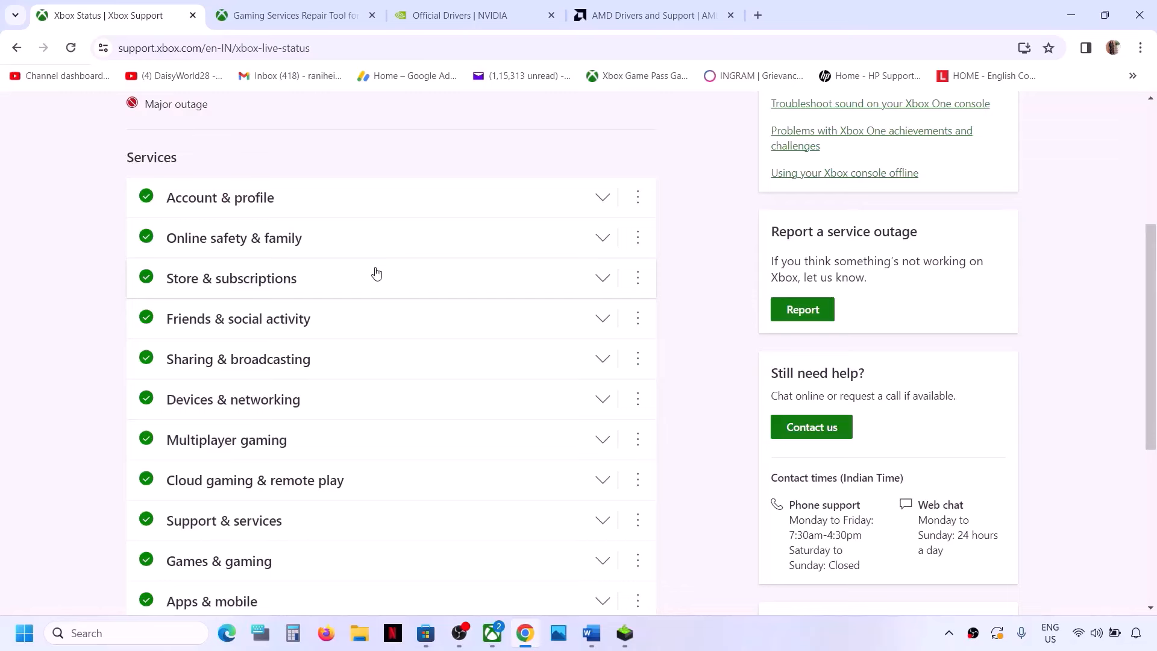
{"action": "scroll", "coordinate": [376, 273], "scroll_direction": "down", "scroll_amount": 1}
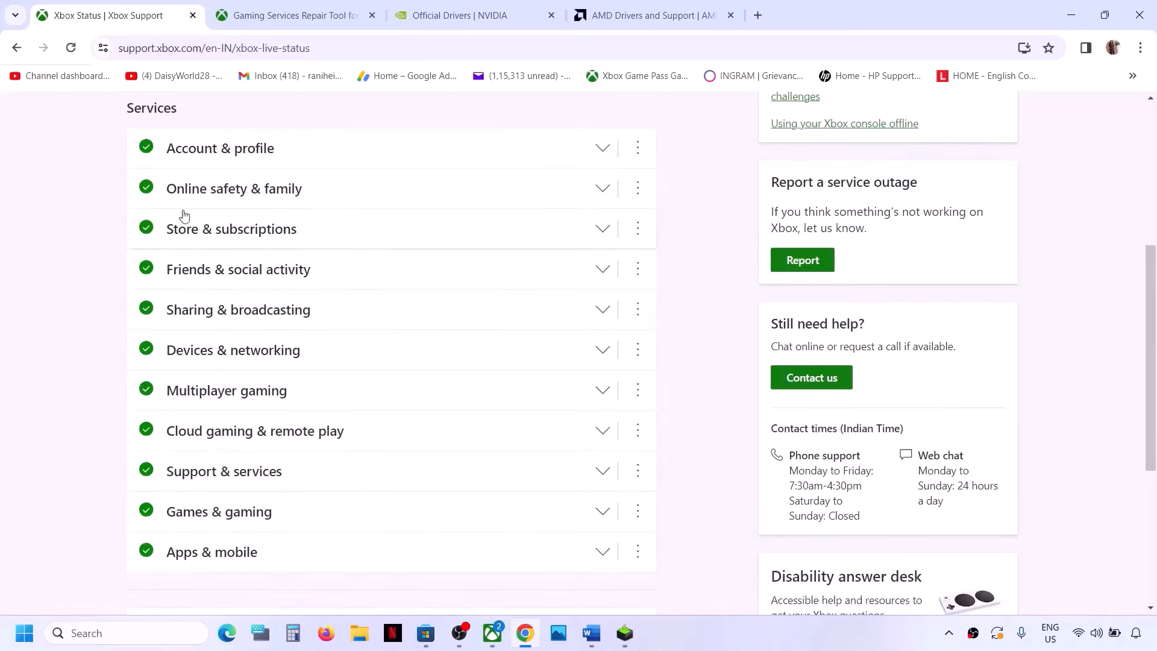
{"action": "scroll", "coordinate": [292, 501], "scroll_direction": "up", "scroll_amount": 5}
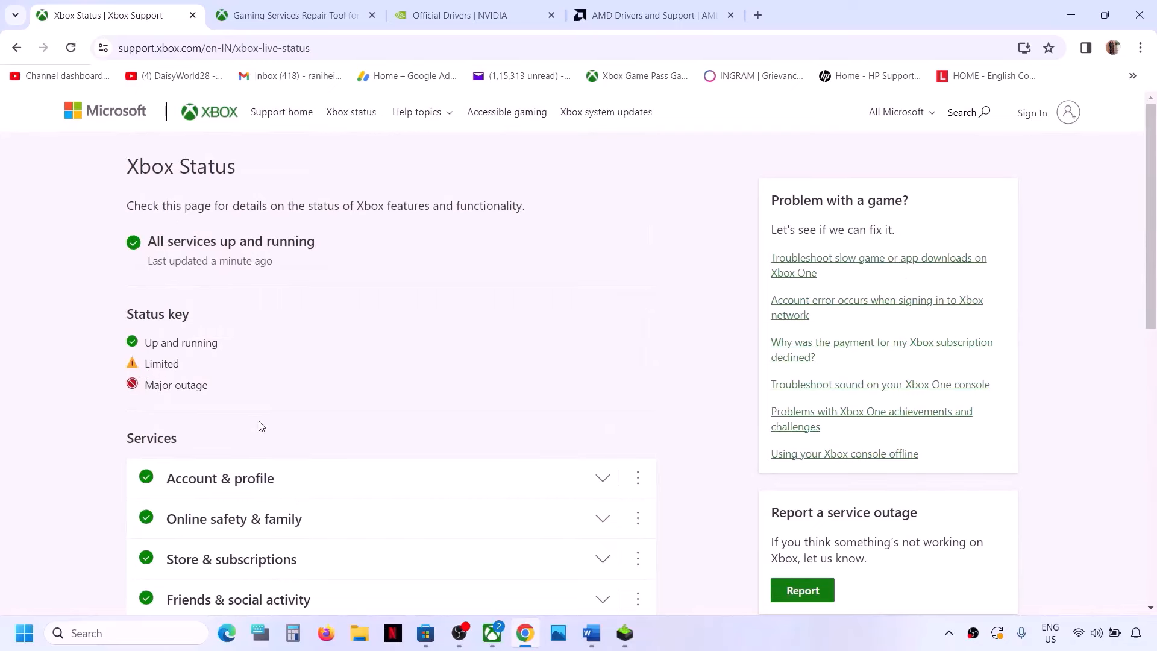
{"action": "scroll", "coordinate": [265, 421], "scroll_direction": "down", "scroll_amount": 3}
{"action": "scroll", "coordinate": [290, 416], "scroll_direction": "up", "scroll_amount": 3}
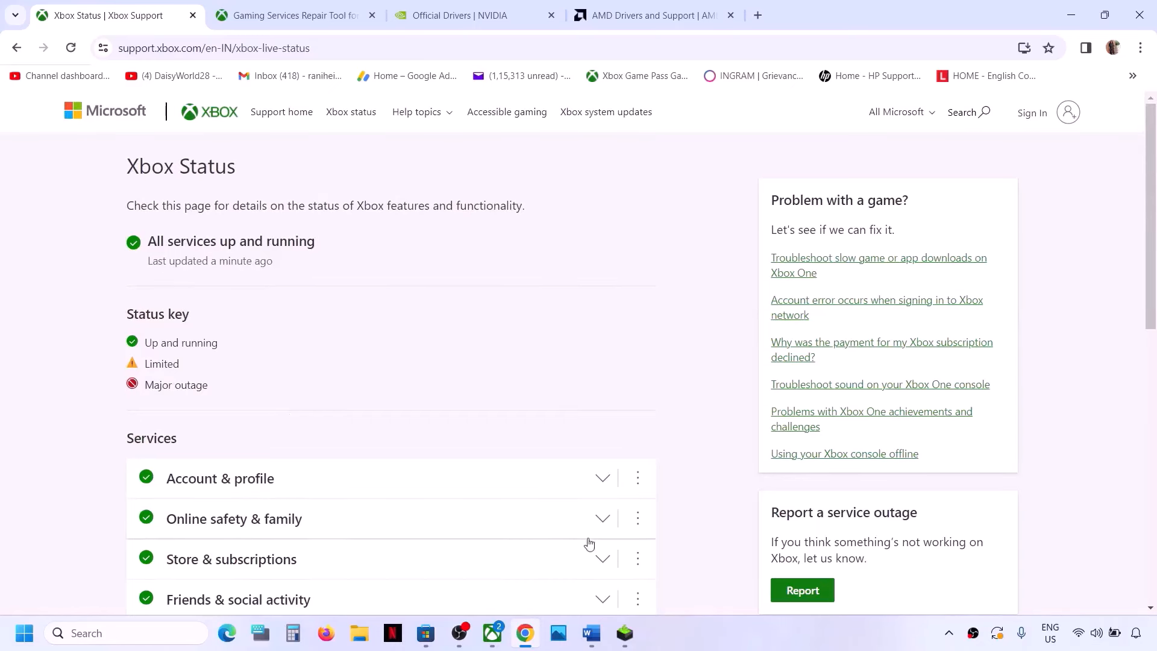
- Switch to the Xbox Game Pass Game document in Word, go to Step 1 and maximize the window
{"action": "left_click", "coordinate": [591, 633]}
{"action": "scroll", "coordinate": [347, 372], "scroll_direction": "down", "scroll_amount": 2}
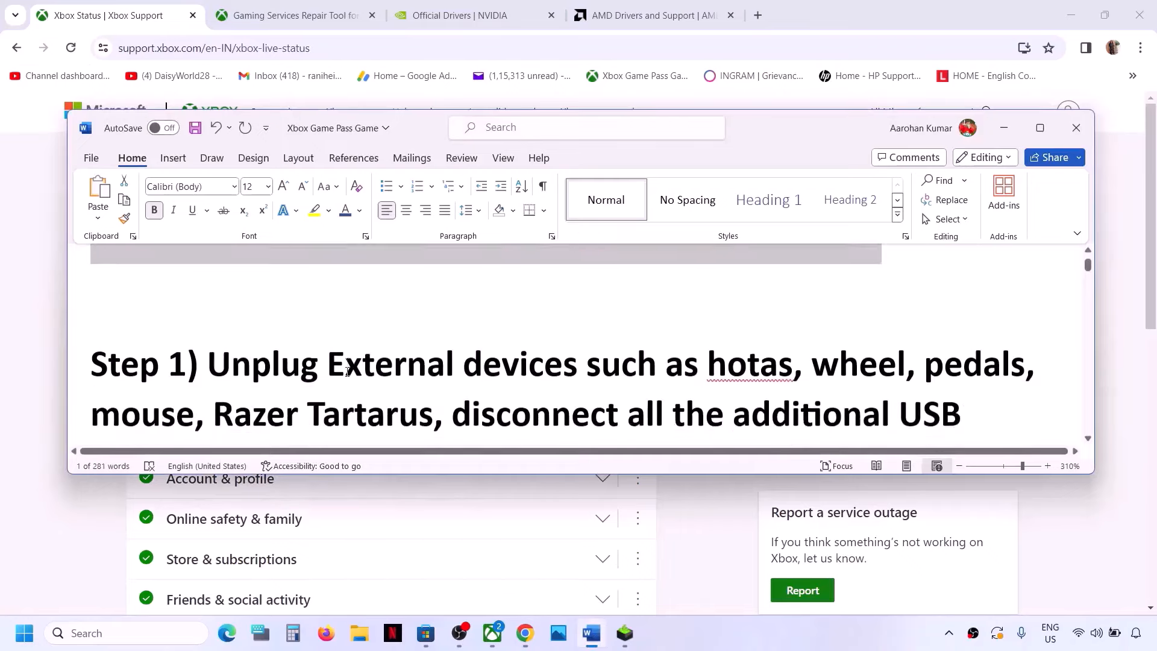
{"action": "left_click_drag", "start_coordinate": [208, 331], "coordinate": [794, 331]}
{"action": "left_click", "coordinate": [1040, 129]}
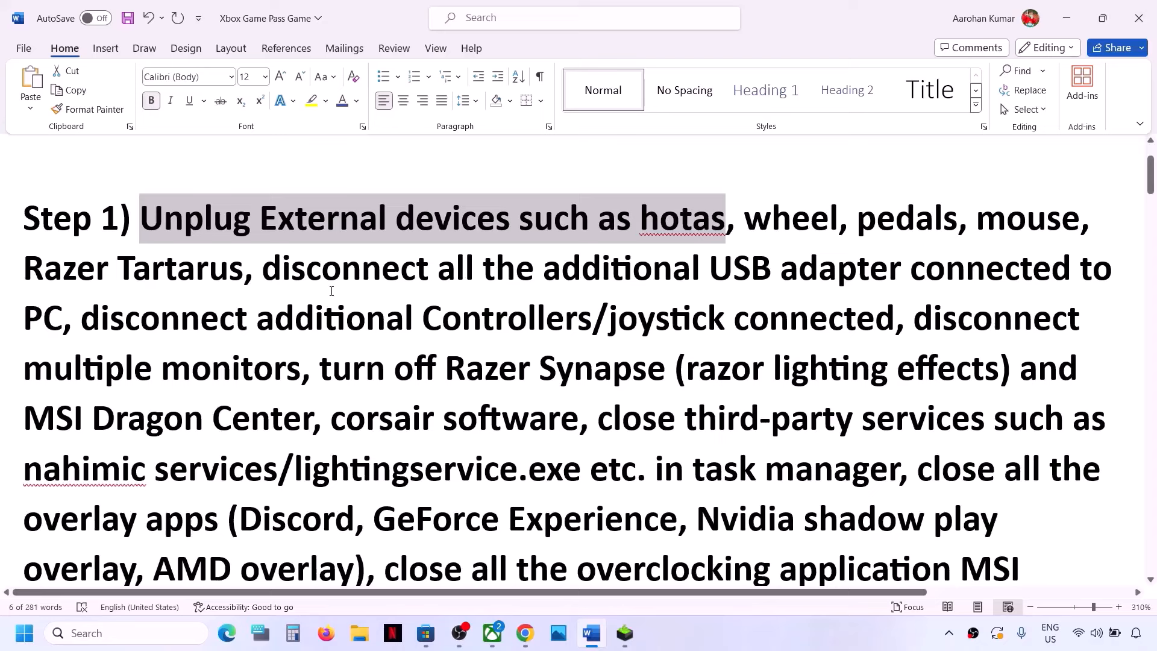
- Delete the word "mouse" and its extra comma from the list of external devices in Step 1
{"action": "double_click", "coordinate": [1001, 216]}
{"action": "key", "text": "Delete"}
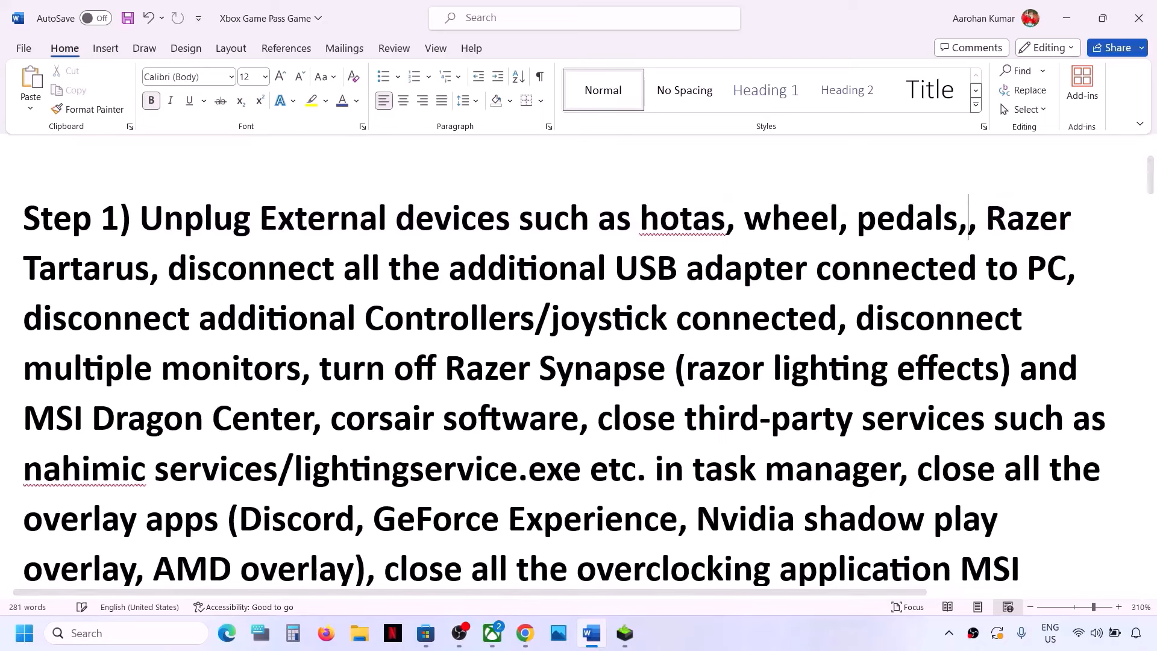
{"action": "key", "text": "BackSpace"}
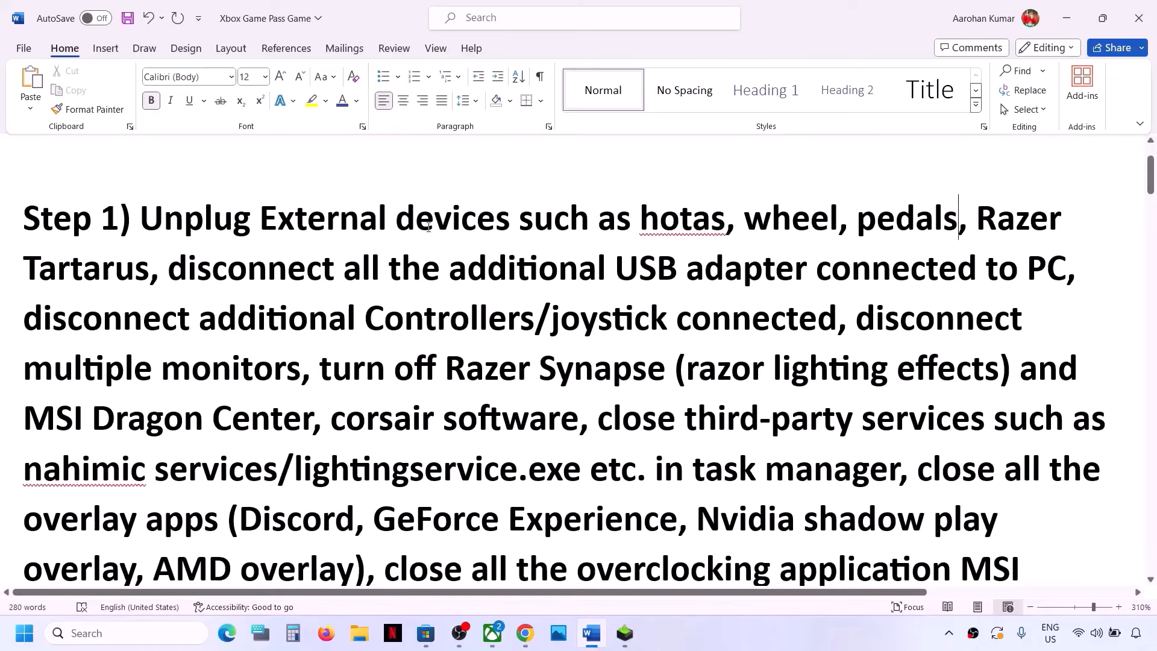
- Read through Step 1, highlighting the advice on USB adapters, controllers, multiple monitors, lighting software and third-party services
{"action": "left_click_drag", "start_coordinate": [172, 272], "coordinate": [935, 261]}
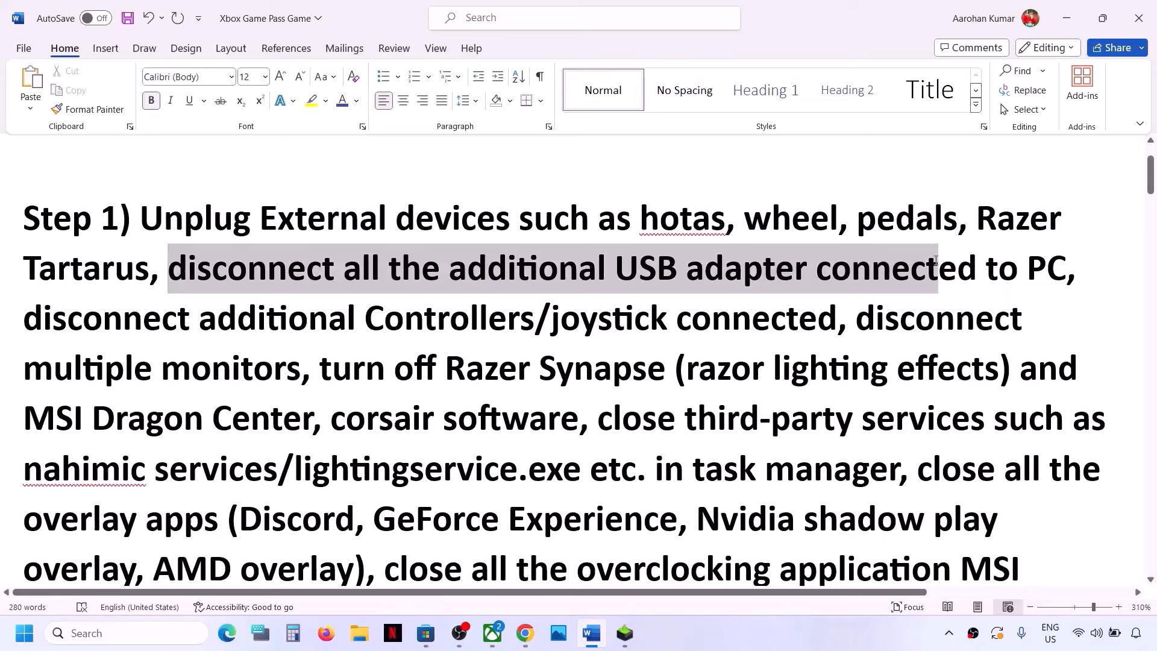
{"action": "left_click_drag", "start_coordinate": [935, 260], "coordinate": [935, 260]}
{"action": "left_click_drag", "start_coordinate": [30, 323], "coordinate": [770, 340]}
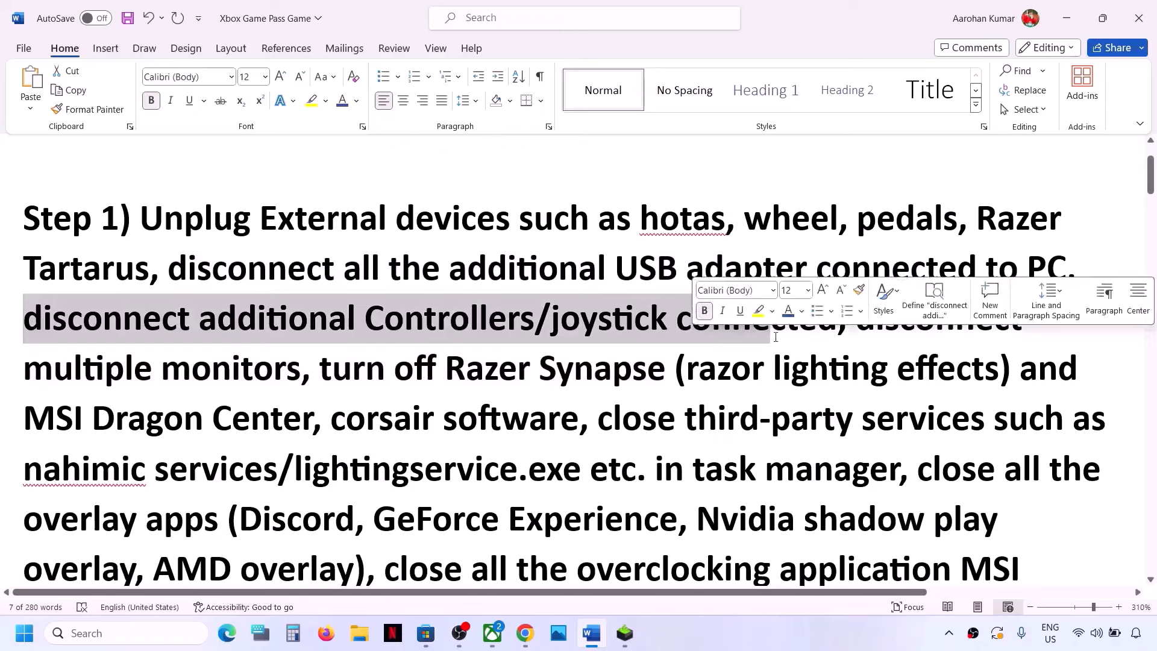
{"action": "left_click", "coordinate": [87, 337]}
{"action": "left_click_drag", "start_coordinate": [24, 319], "coordinate": [675, 320]}
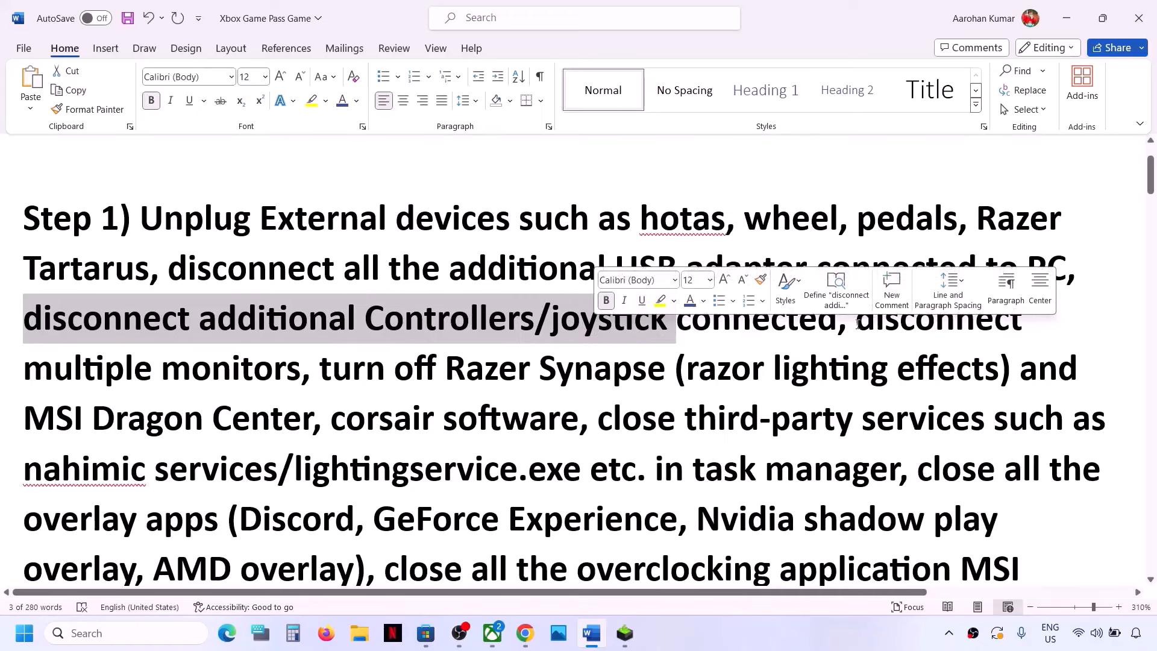
{"action": "left_click_drag", "start_coordinate": [856, 322], "coordinate": [298, 374]}
{"action": "double_click", "coordinate": [298, 374]}
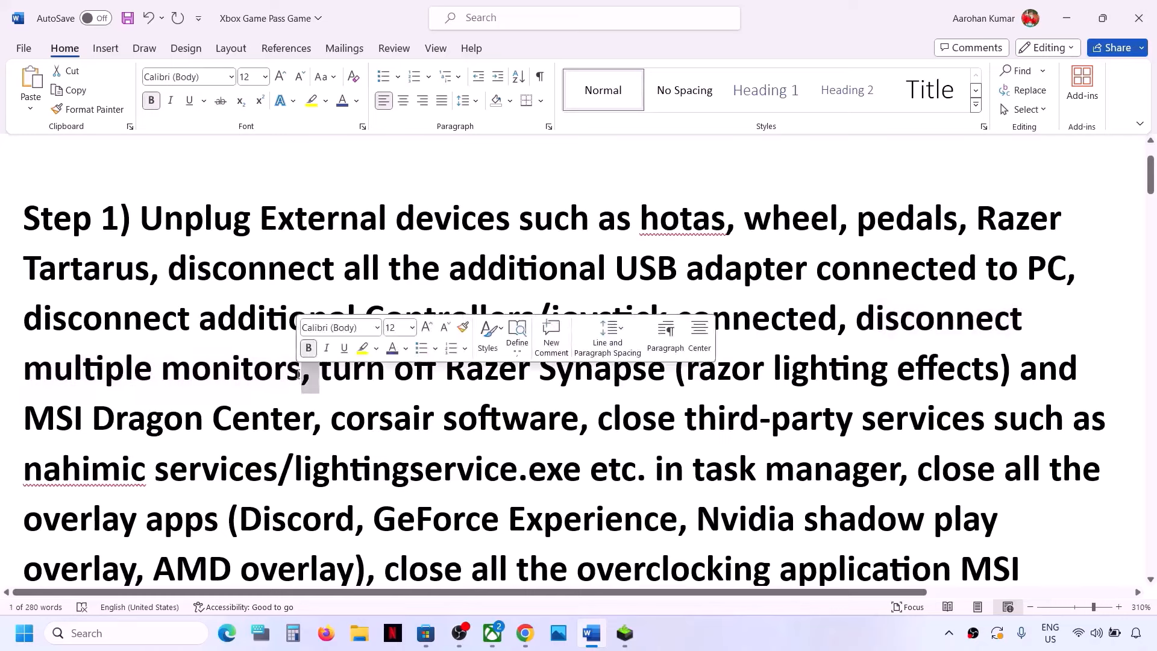
{"action": "left_click", "coordinate": [298, 374]}
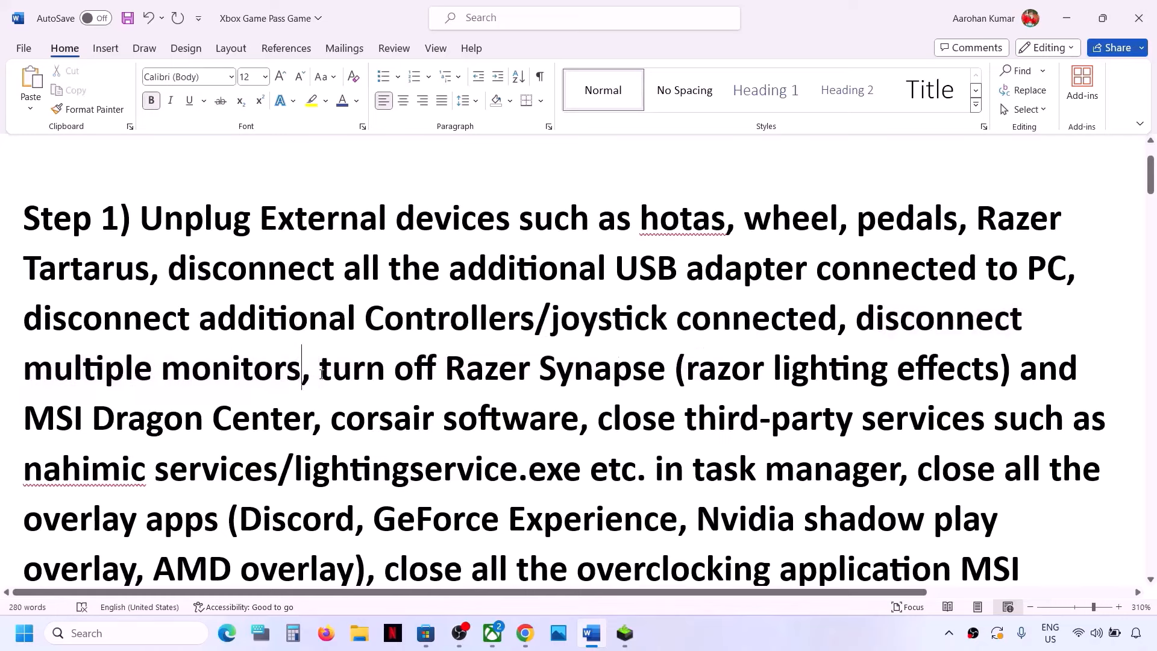
{"action": "left_click_drag", "start_coordinate": [322, 374], "coordinate": [826, 472]}
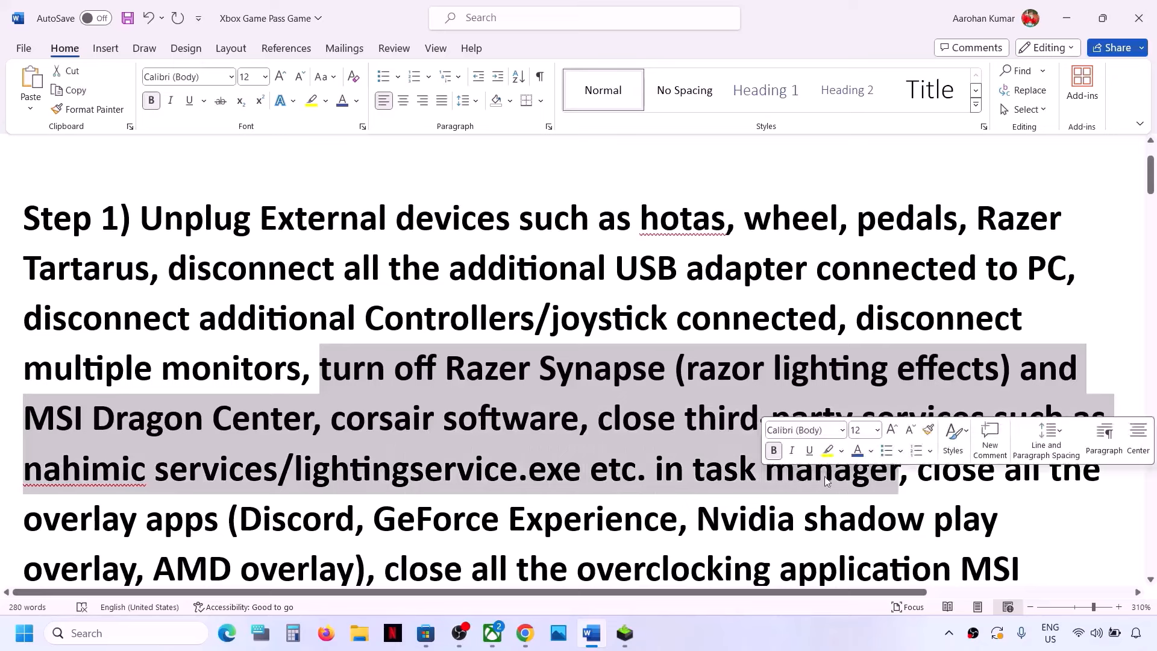
- Try to exit the Riot Client and Steam, which are running in the background
{"action": "left_click", "coordinate": [949, 642]}
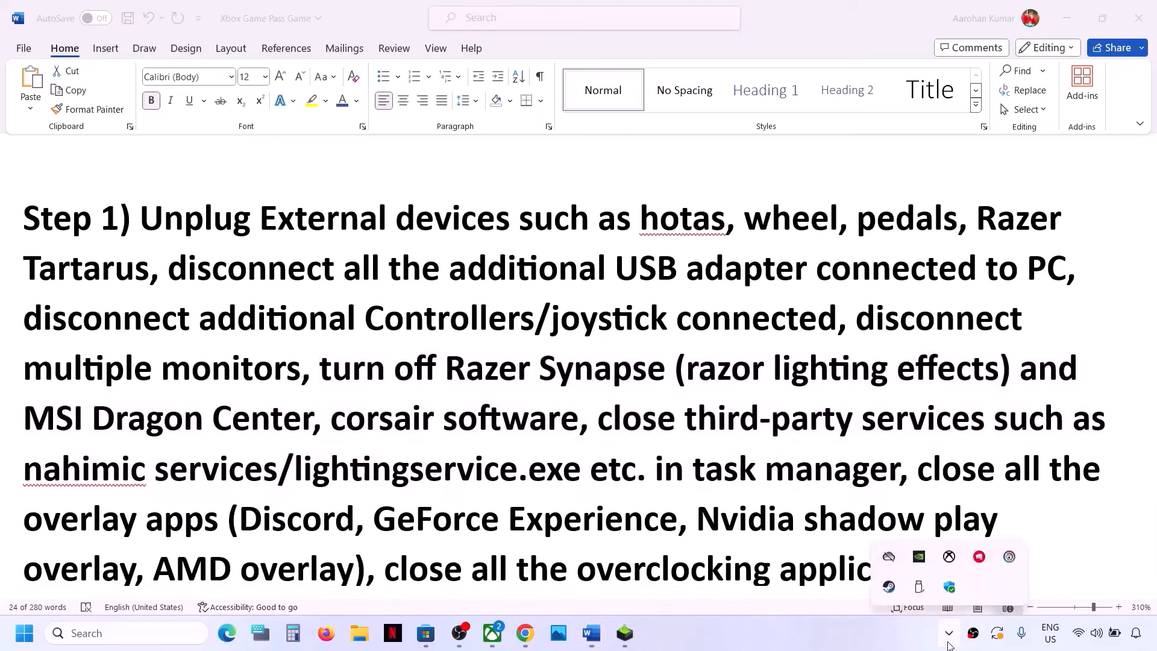
{"action": "right_click", "coordinate": [980, 557]}
{"action": "left_click", "coordinate": [999, 596]}
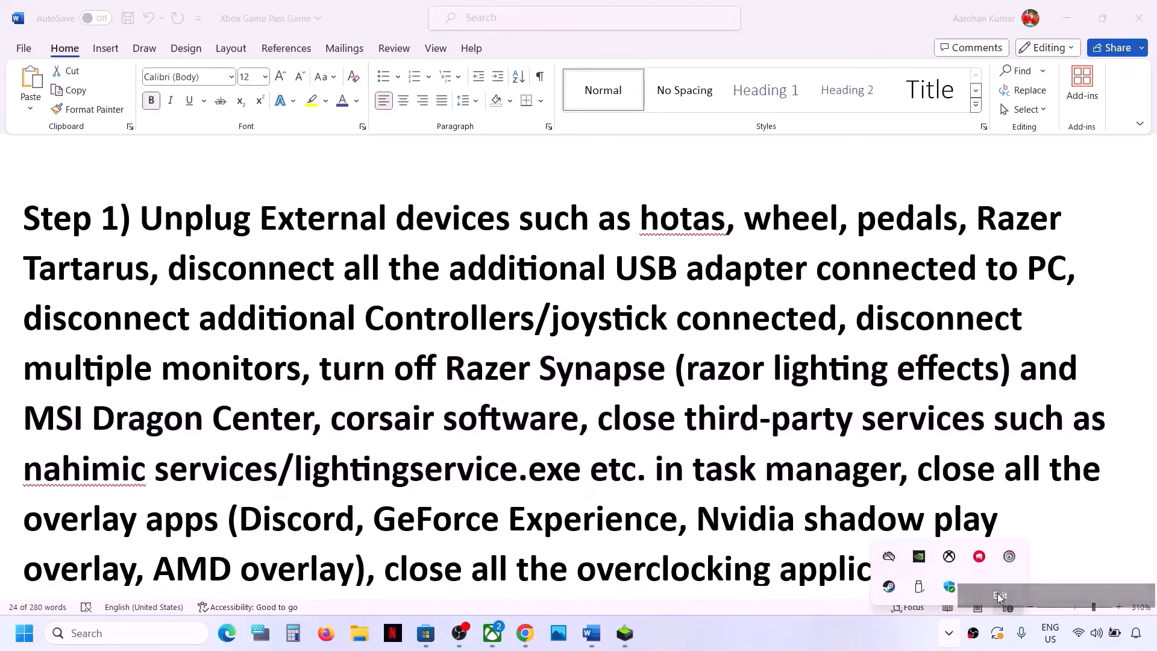
{"action": "right_click", "coordinate": [890, 587]}
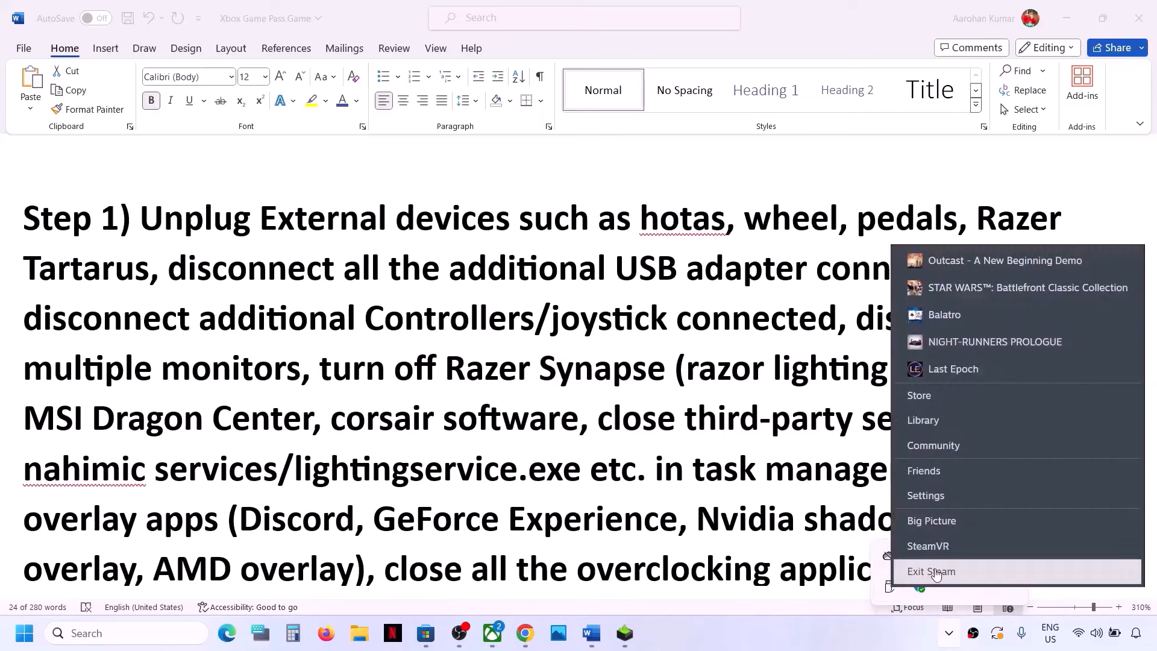
{"action": "left_click", "coordinate": [936, 572]}
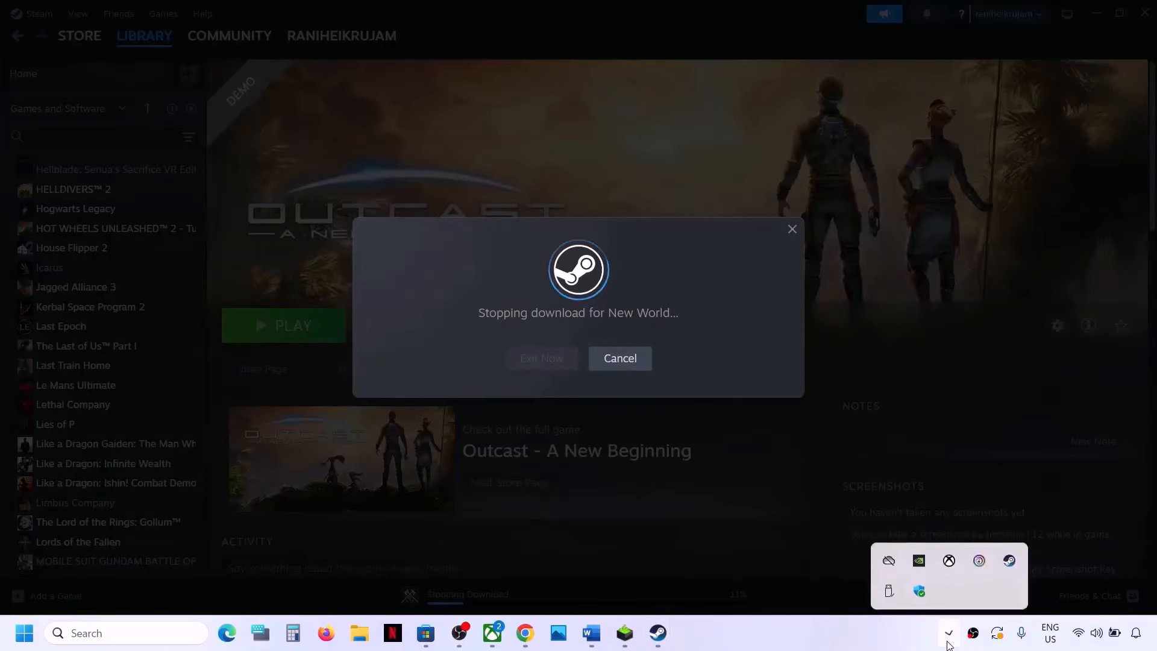
- Quit the Ubisoft client running in the background and dismiss the Riot Client notice
{"action": "right_click", "coordinate": [981, 561]}
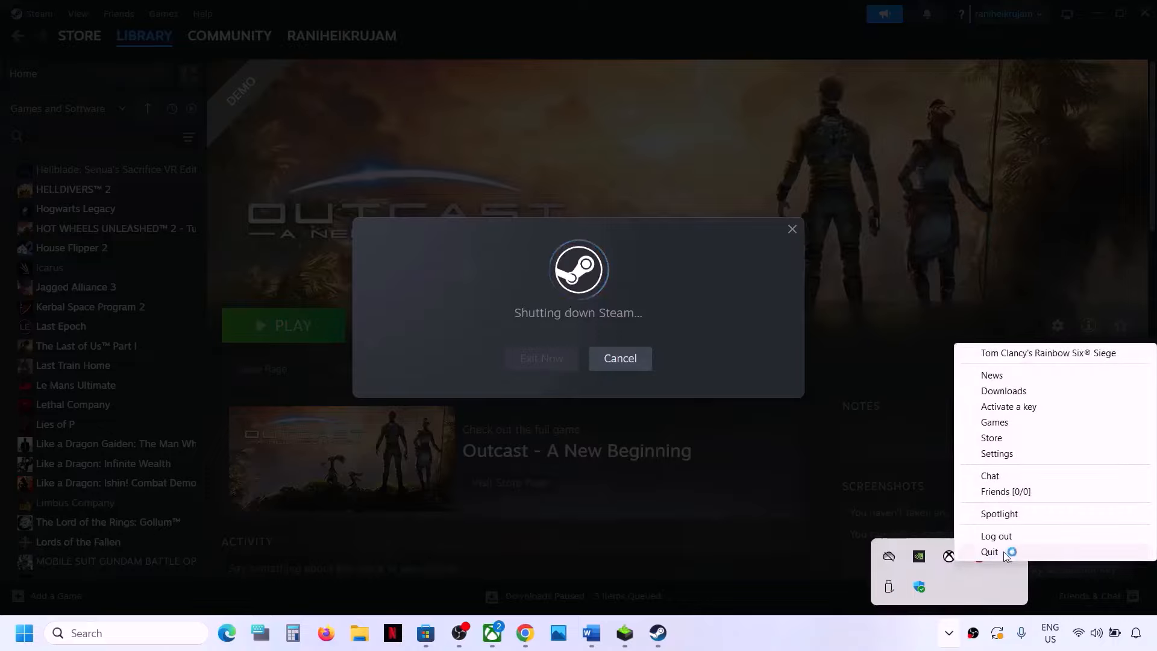
{"action": "left_click", "coordinate": [1005, 553]}
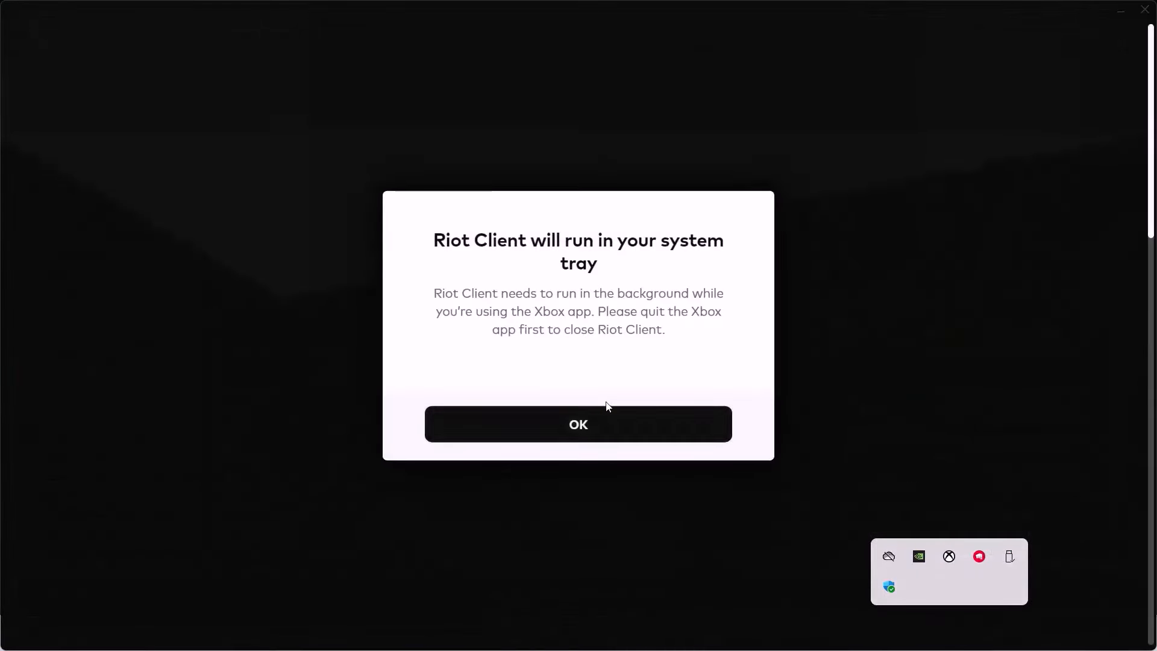
{"action": "left_click", "coordinate": [602, 429]}
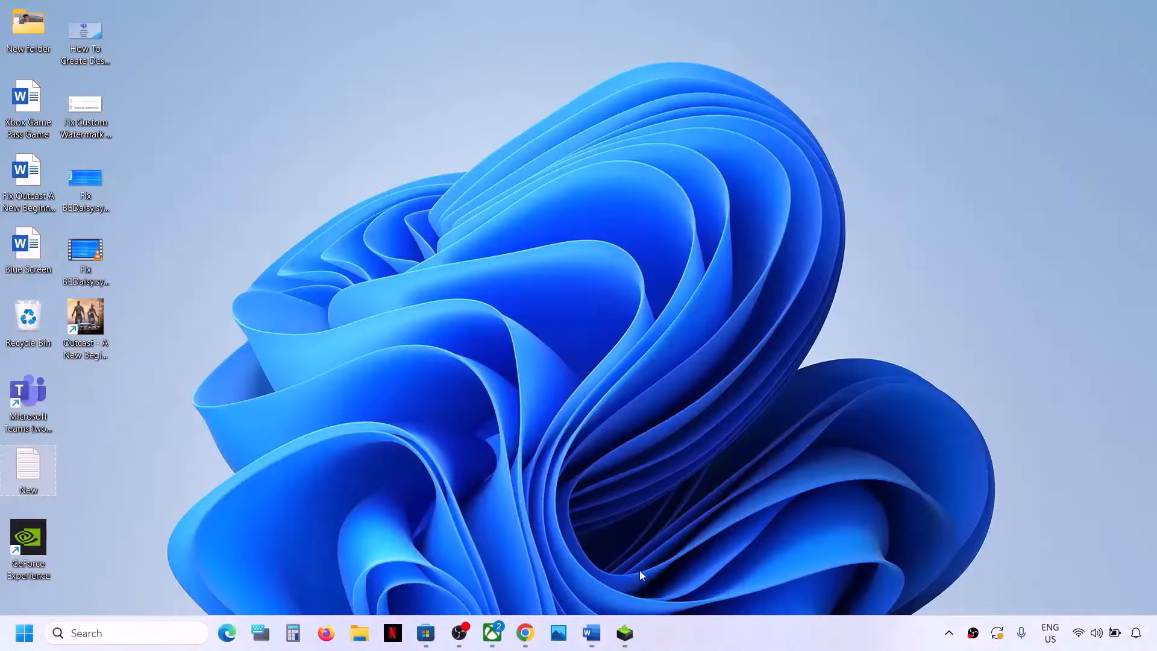
- From the Word document, open Task Manager and view the OBS Studio process's End task option, leaving the process running
{"action": "left_click", "coordinate": [494, 634]}
{"action": "left_click", "coordinate": [592, 632]}
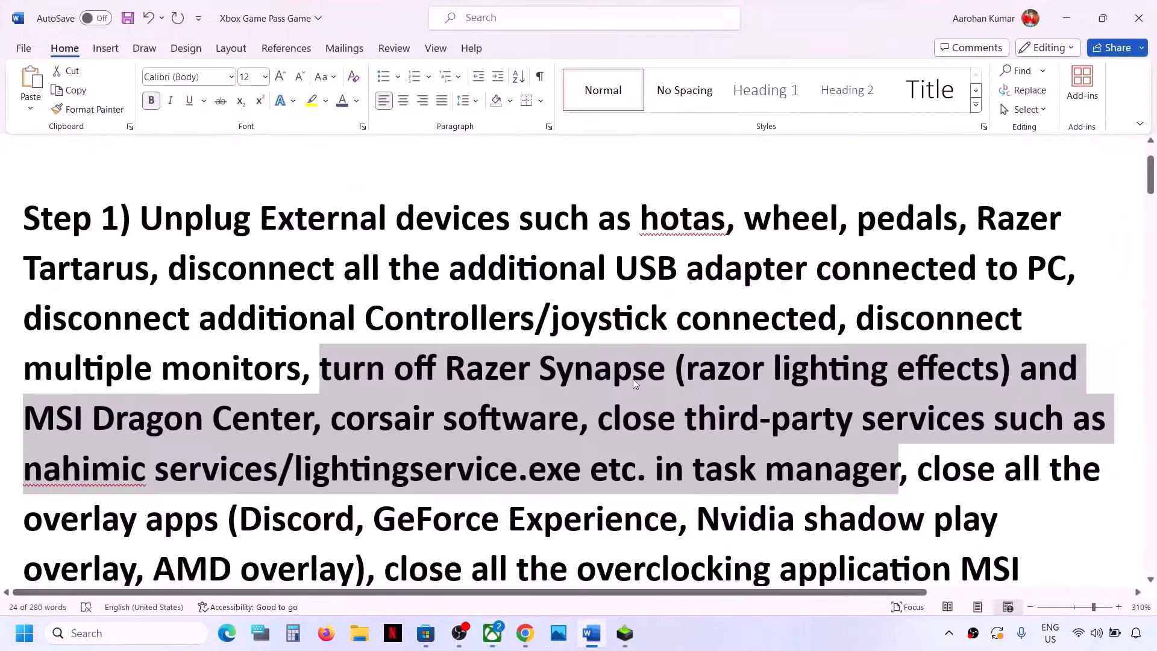
{"action": "right_click", "coordinate": [24, 633]}
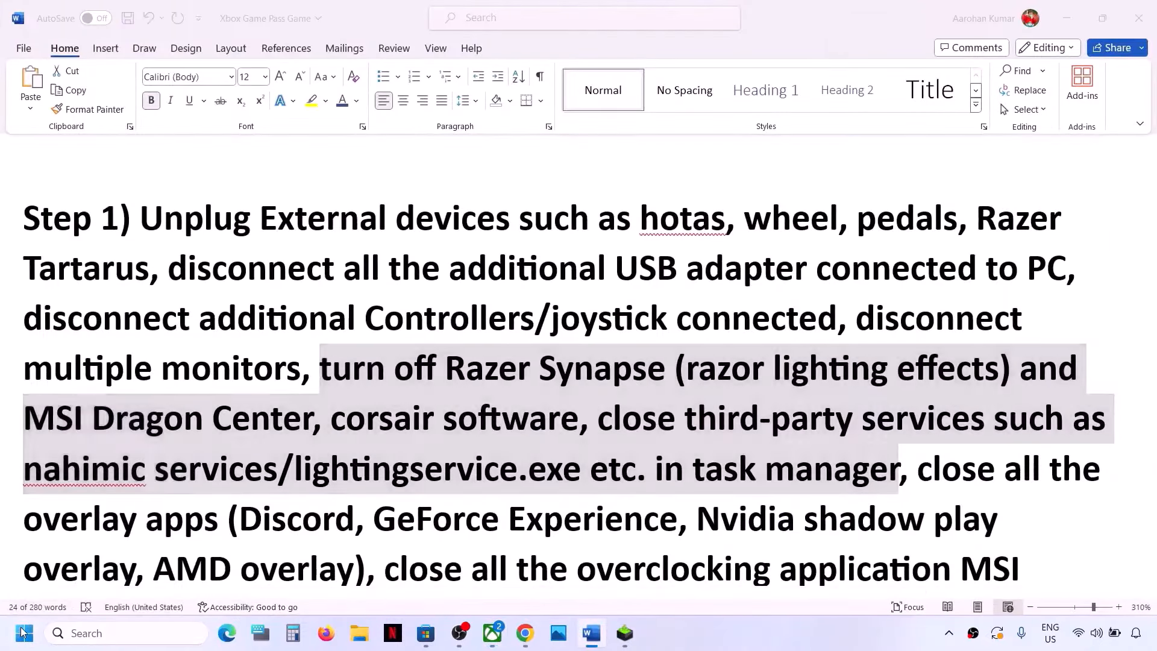
{"action": "left_click", "coordinate": [70, 449]}
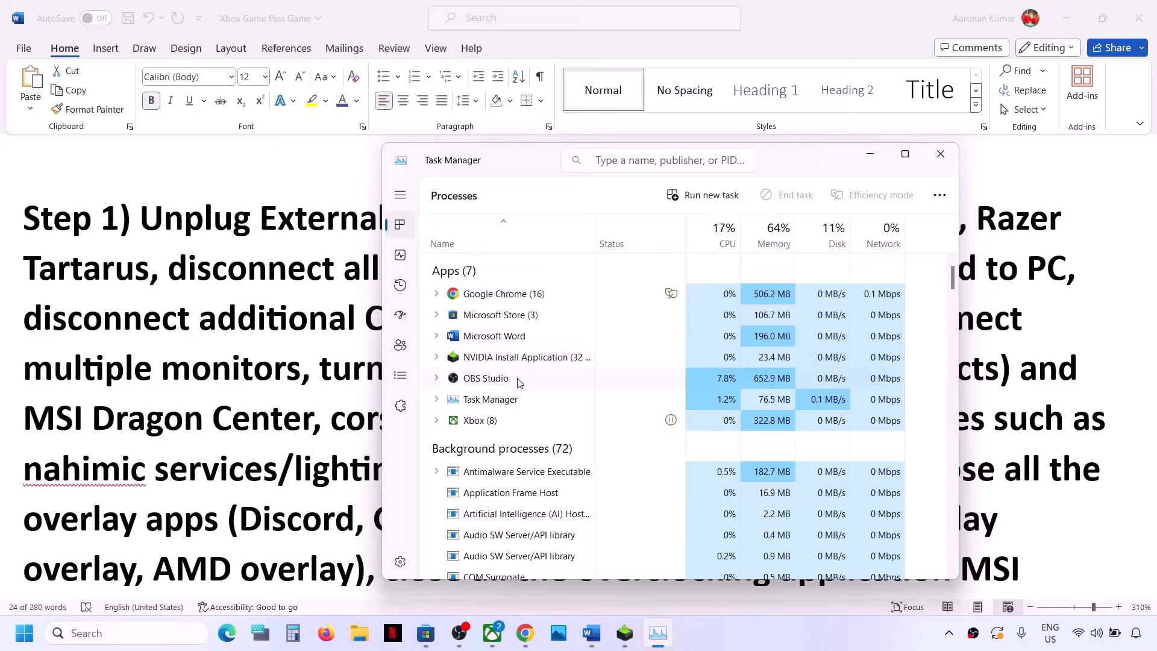
{"action": "right_click", "coordinate": [519, 381]}
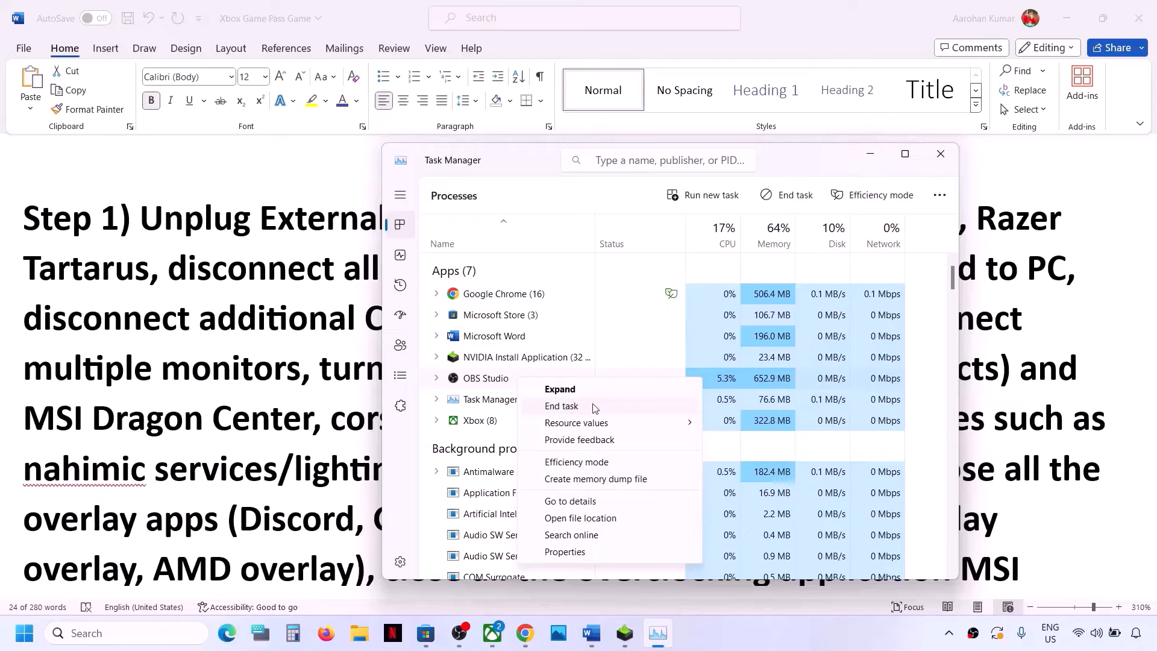
{"action": "left_click", "coordinate": [321, 446]}
{"action": "left_click", "coordinate": [408, 496]}
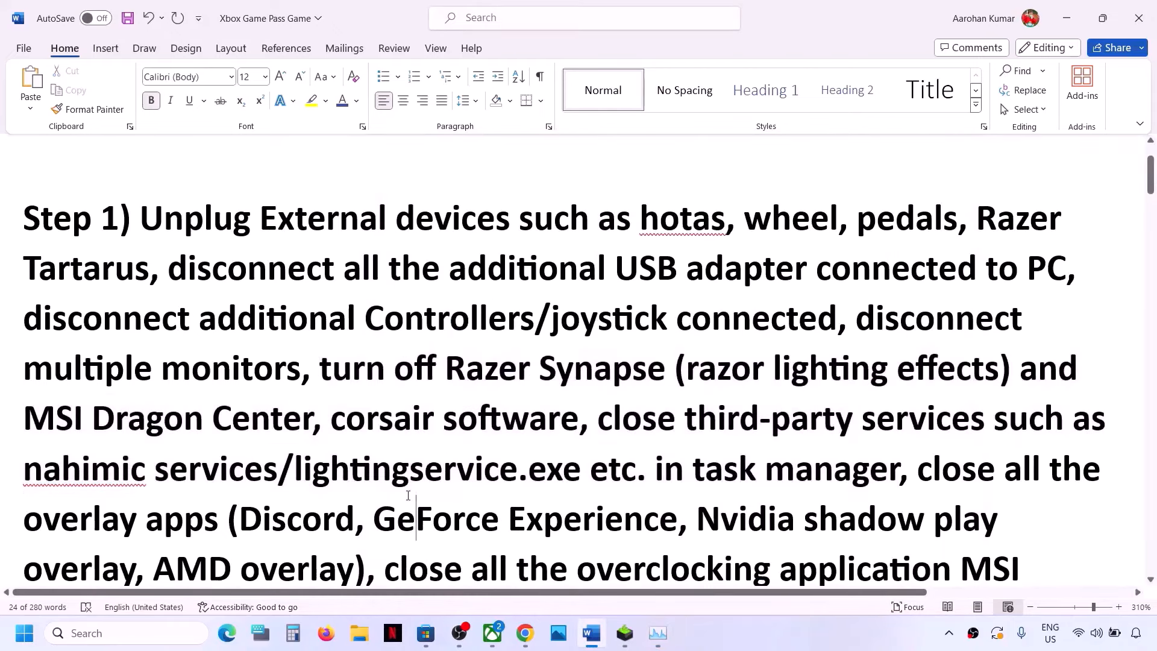
- Highlight the Step 1 advice on closing overlay apps, GeForce Experience and overclocking applications such as MSI Afterburner/Rivatuner
{"action": "left_click_drag", "start_coordinate": [374, 473], "coordinate": [218, 524]}
{"action": "scroll", "coordinate": [214, 528], "scroll_direction": "down", "scroll_amount": 1}
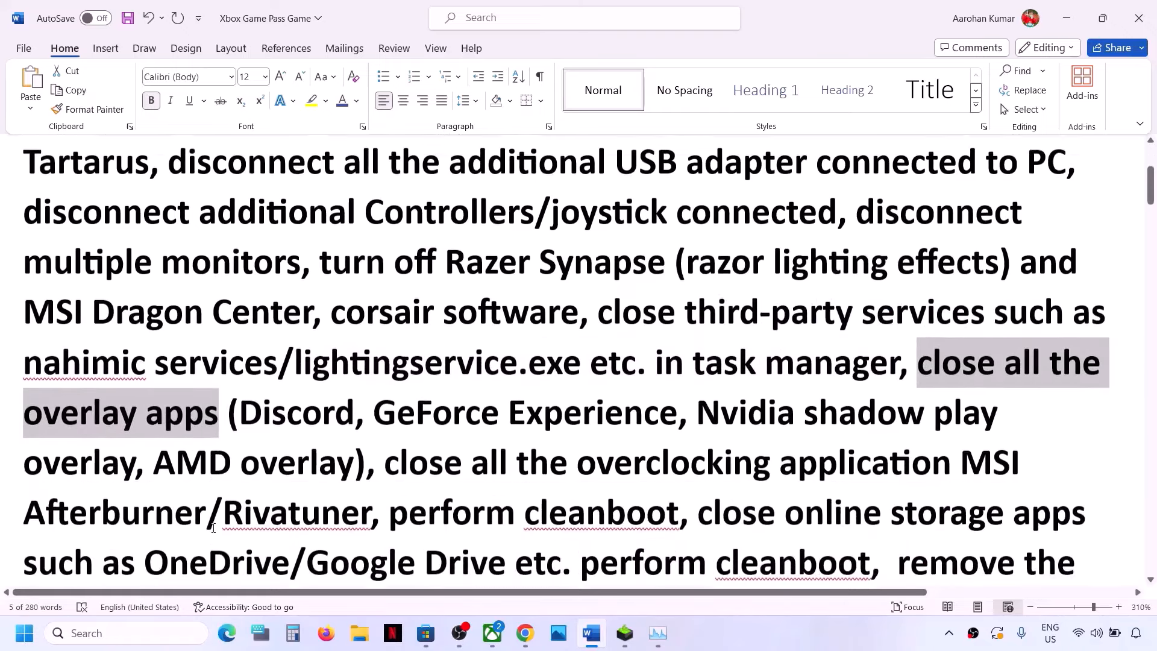
{"action": "left_click_drag", "start_coordinate": [239, 389], "coordinate": [677, 391]}
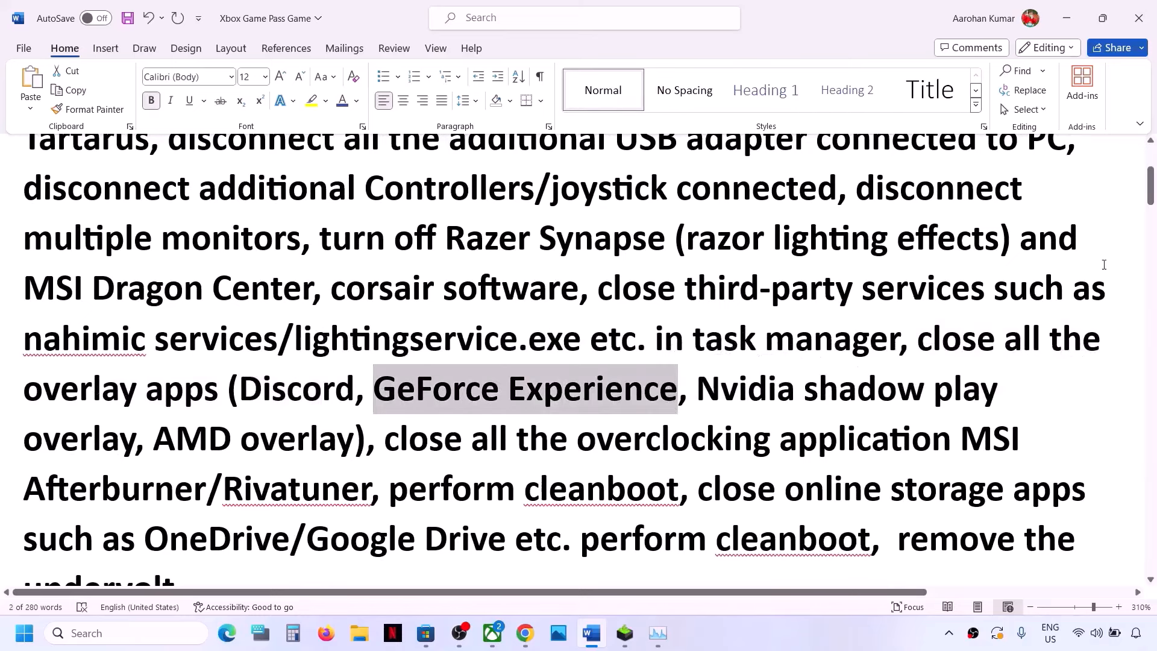
{"action": "left_click_drag", "start_coordinate": [918, 339], "coordinate": [361, 479]}
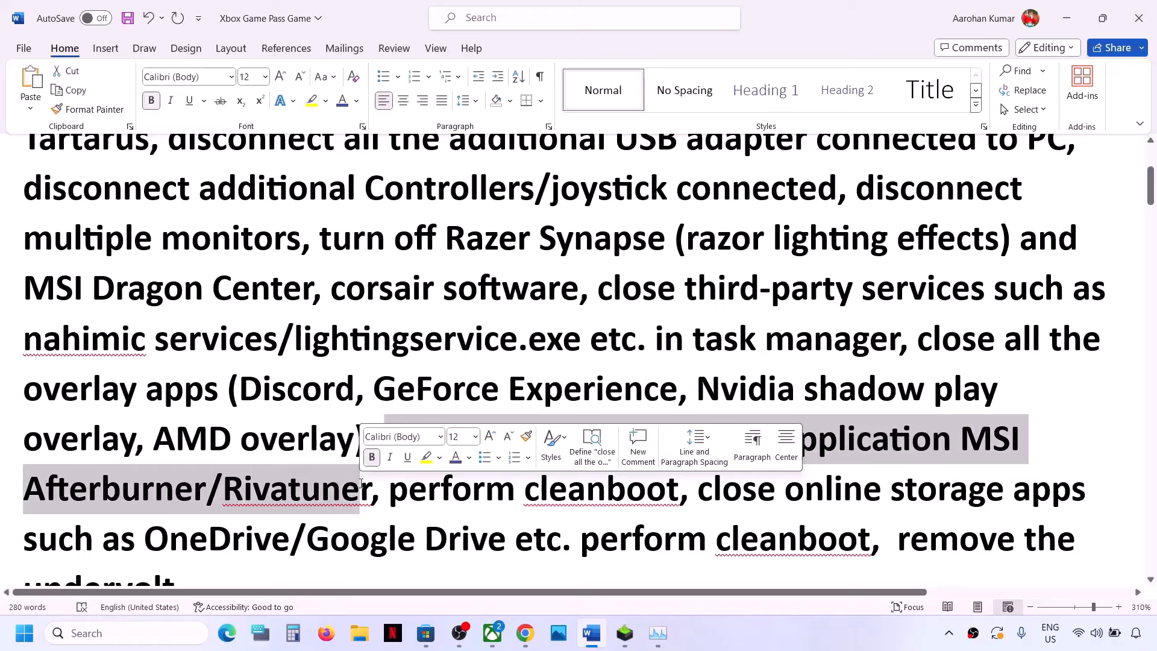
- Highlight the Step 1 advice on overclocking applications and the phrase "perform cleanboot"
{"action": "left_click", "coordinate": [739, 404]}
{"action": "left_click_drag", "start_coordinate": [586, 446], "coordinate": [797, 445]}
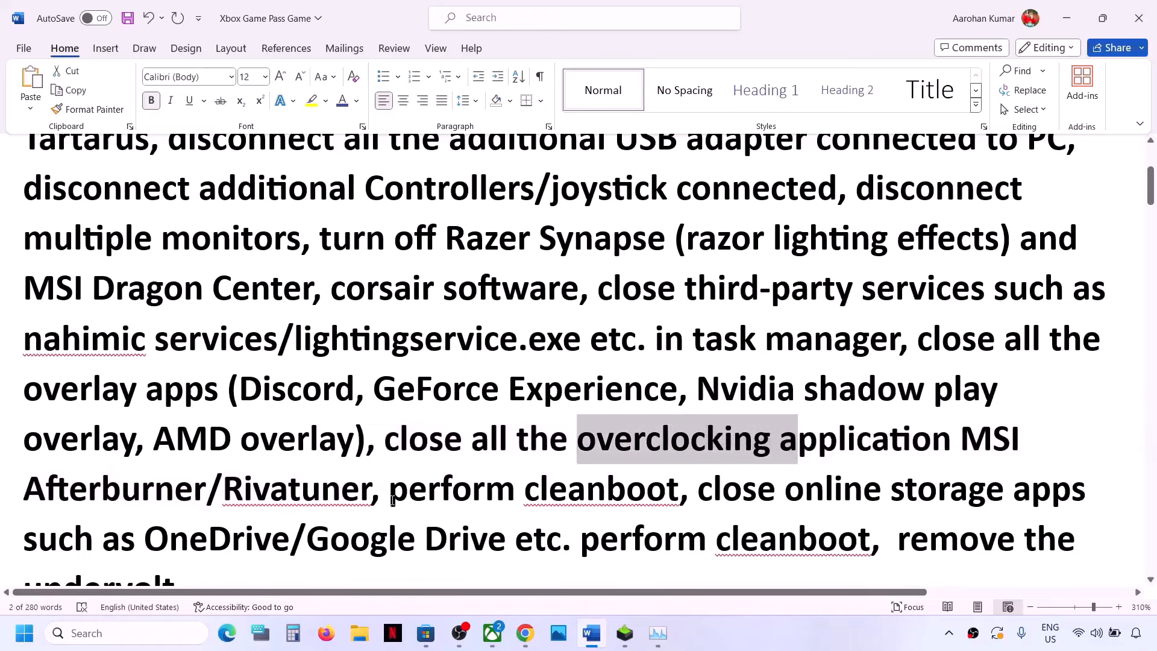
{"action": "left_click_drag", "start_coordinate": [392, 500], "coordinate": [679, 500]}
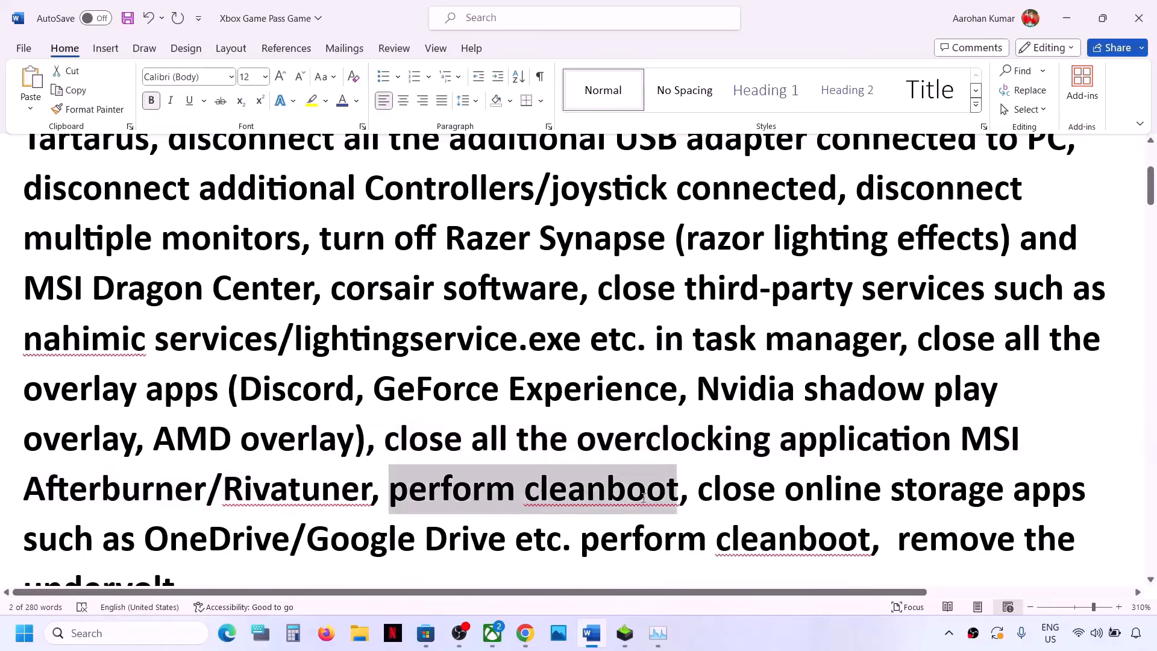
- Search Windows for System Configuration, hide all Microsoft services in its services list and confirm the configuration
{"action": "left_click", "coordinate": [111, 642]}
{"action": "type", "text": "system"}
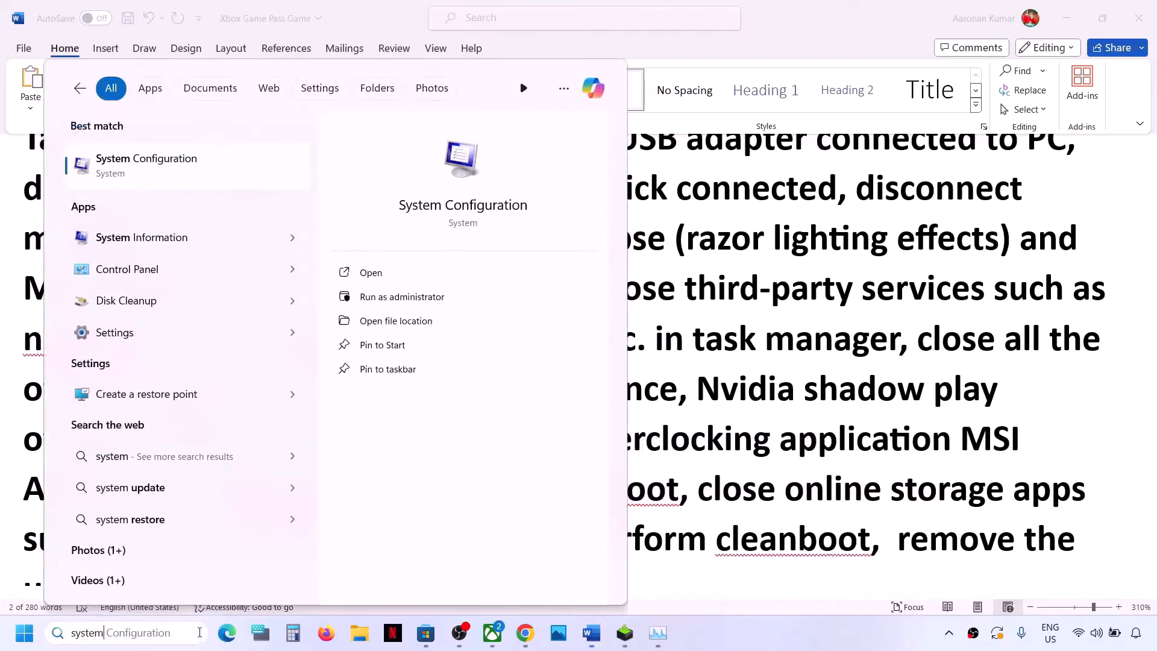
{"action": "key", "text": "Right"}
{"action": "left_click", "coordinate": [148, 183]}
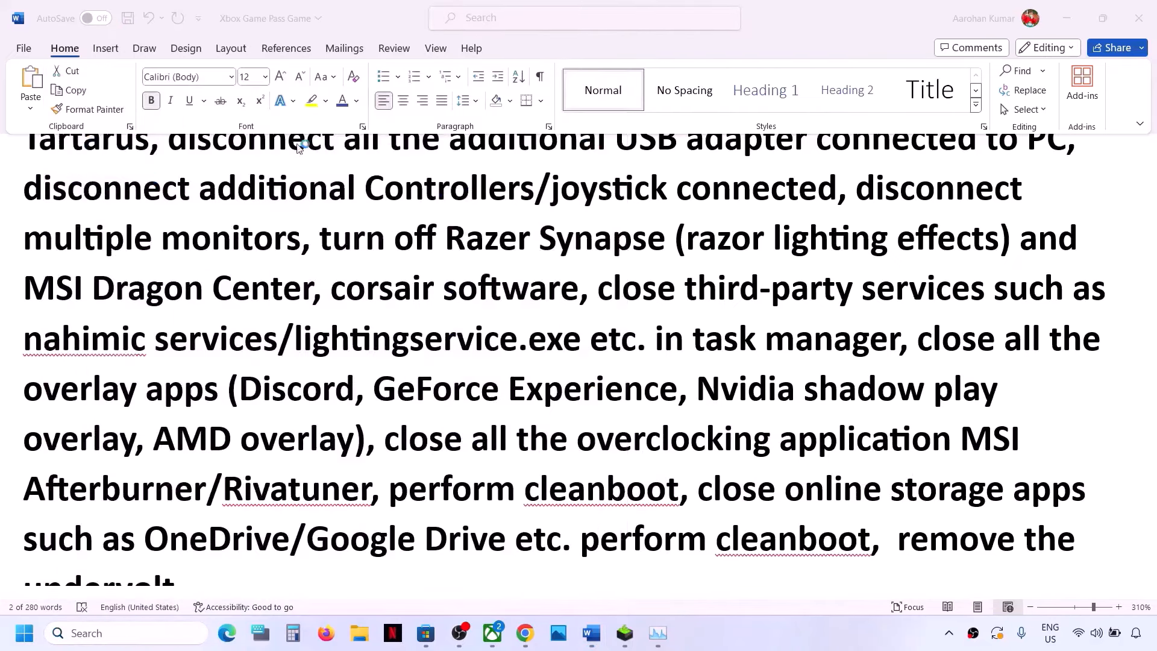
{"action": "left_click", "coordinate": [475, 205]}
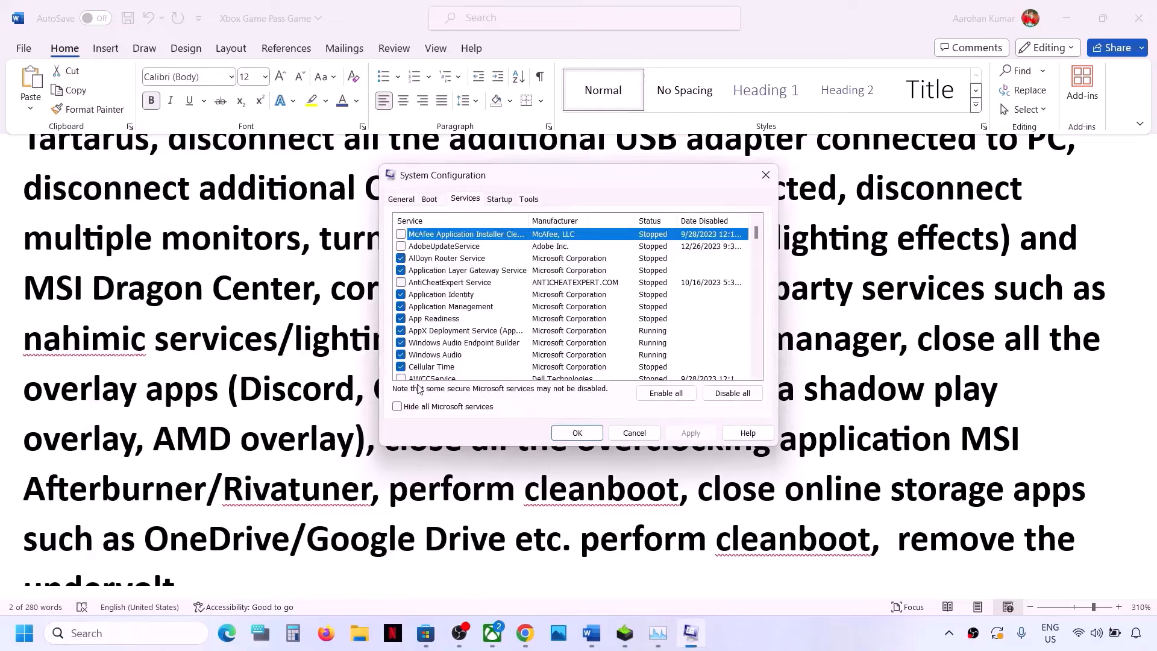
{"action": "left_click", "coordinate": [398, 407]}
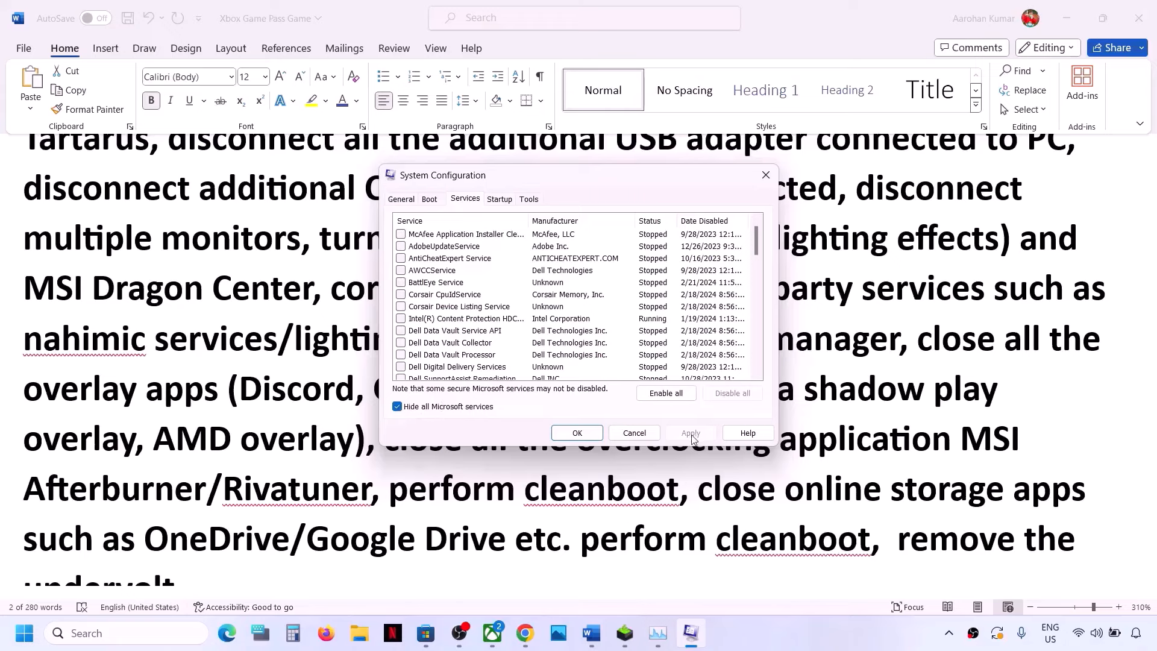
{"action": "left_click", "coordinate": [577, 432]}
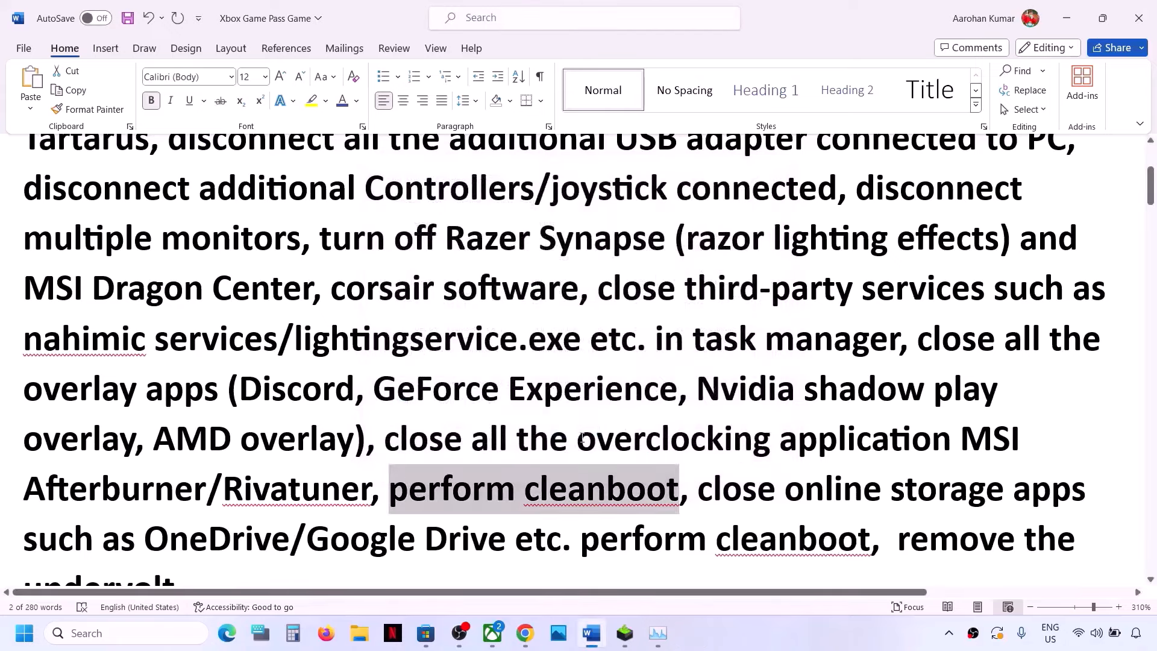
- Highlight the advice on closing online storage apps such as OneDrive, and quit OneDrive running in the background
{"action": "scroll", "coordinate": [582, 438], "scroll_direction": "down", "scroll_amount": 3}
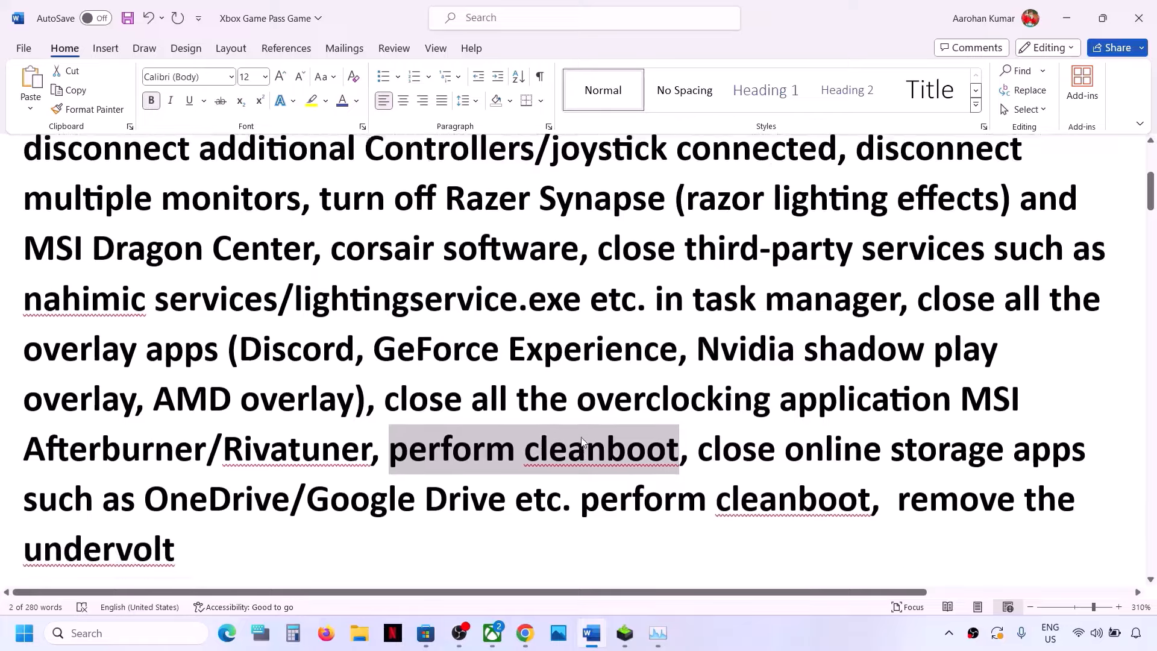
{"action": "left_click_drag", "start_coordinate": [699, 380], "coordinate": [269, 431]}
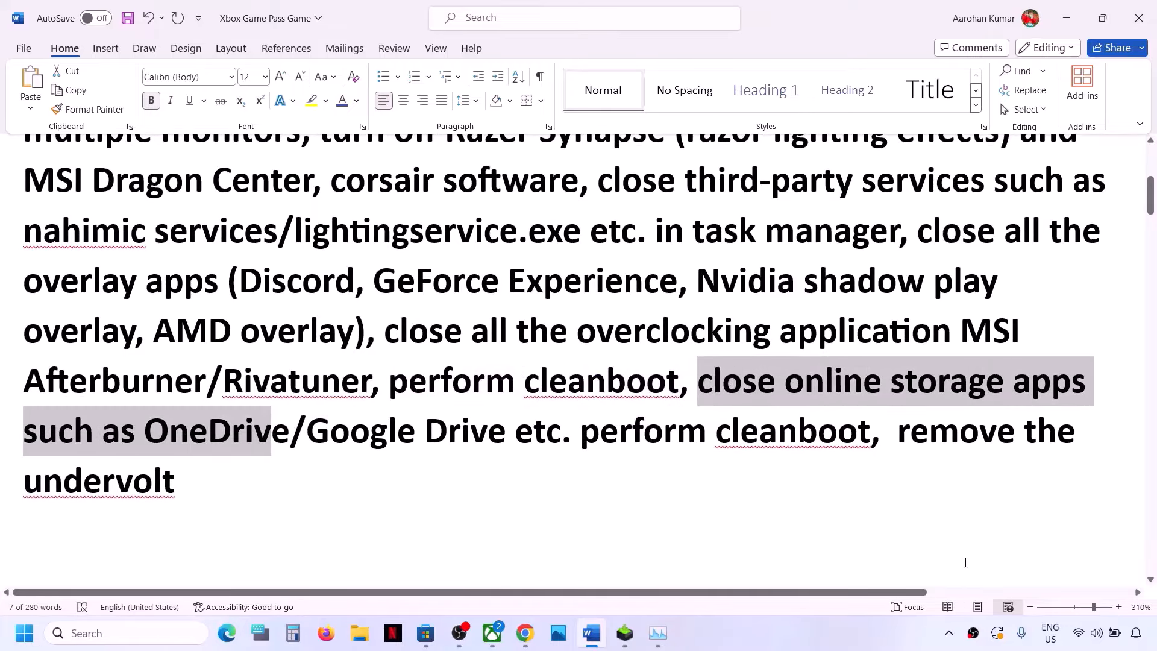
{"action": "left_click", "coordinate": [949, 633]}
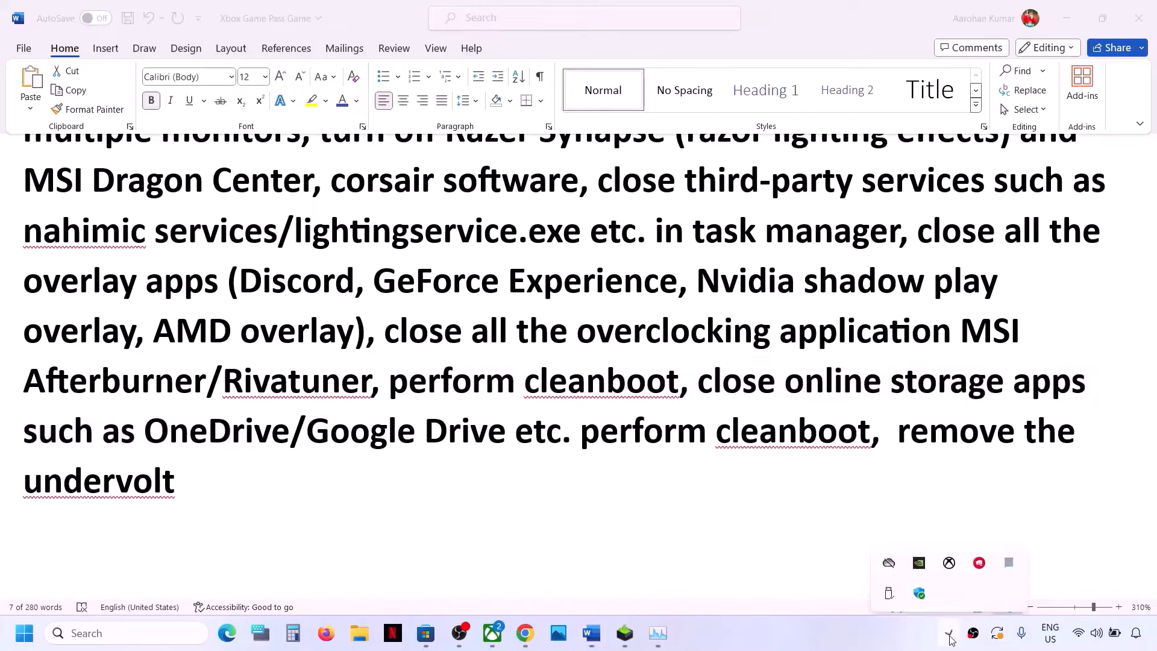
{"action": "right_click", "coordinate": [889, 558]}
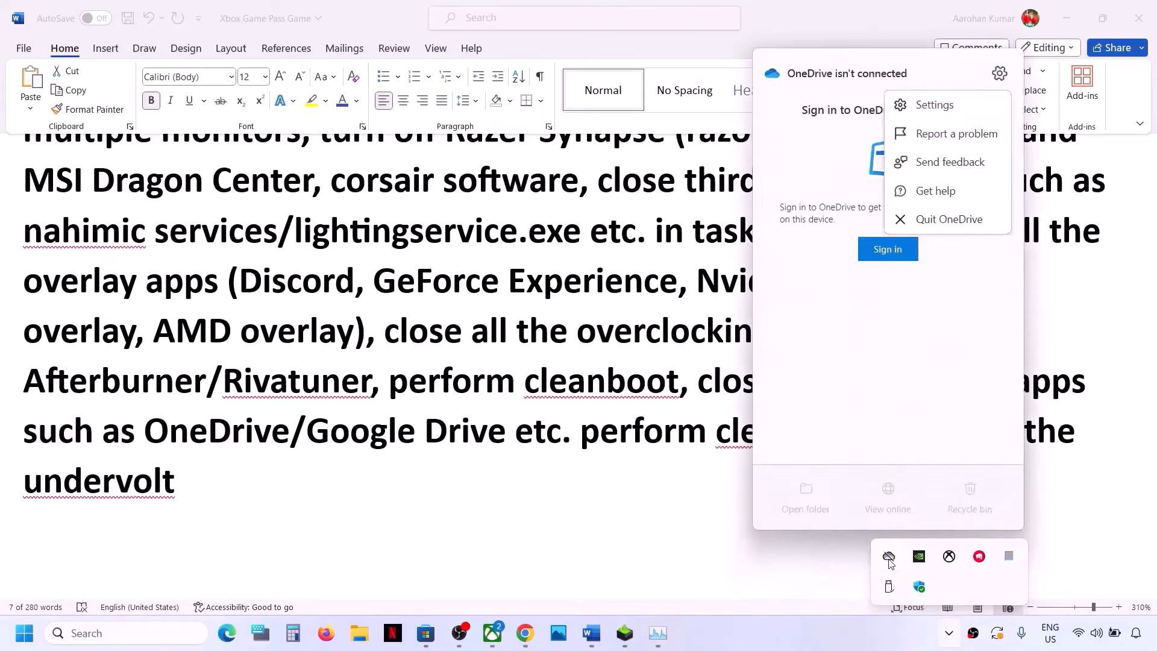
{"action": "left_click", "coordinate": [966, 223]}
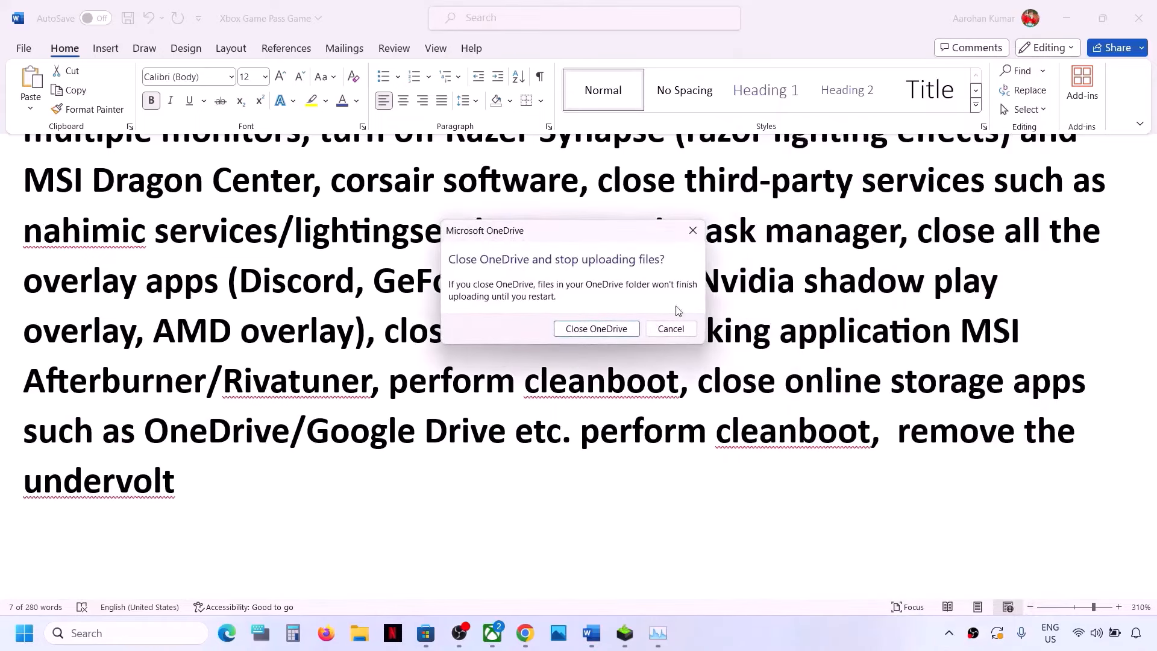
{"action": "left_click", "coordinate": [621, 330]}
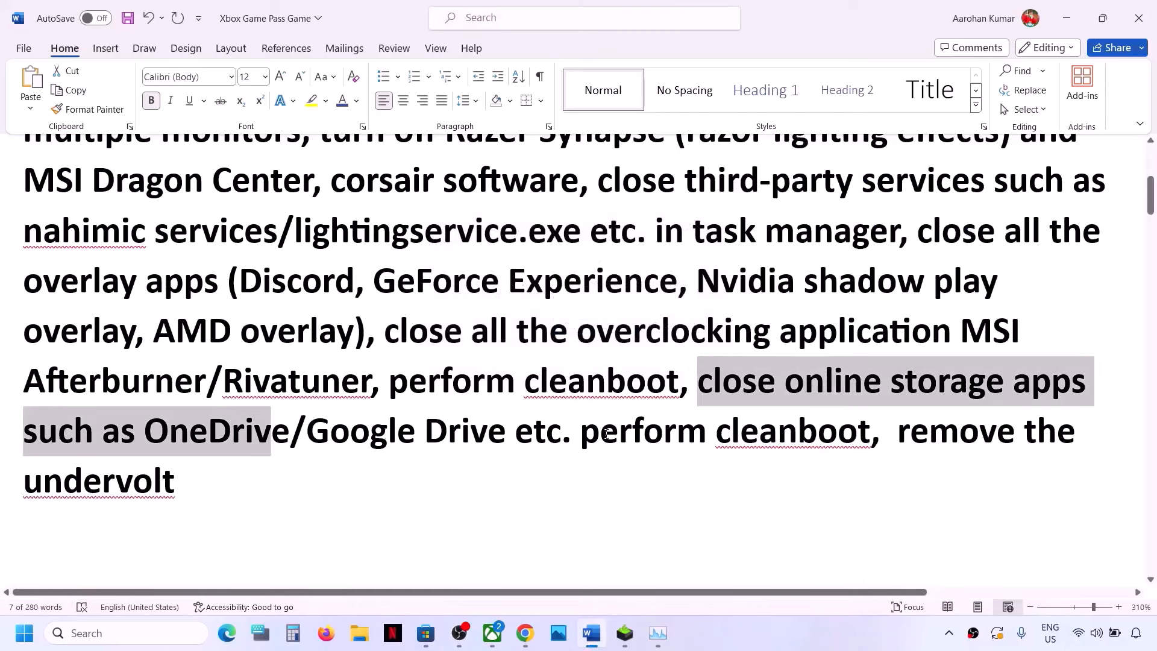
- Highlight the remaining Step 1 advice to perform cleanboot and remove the undervolt, then clear the selection
{"action": "left_click_drag", "start_coordinate": [427, 383], "coordinate": [678, 384]}
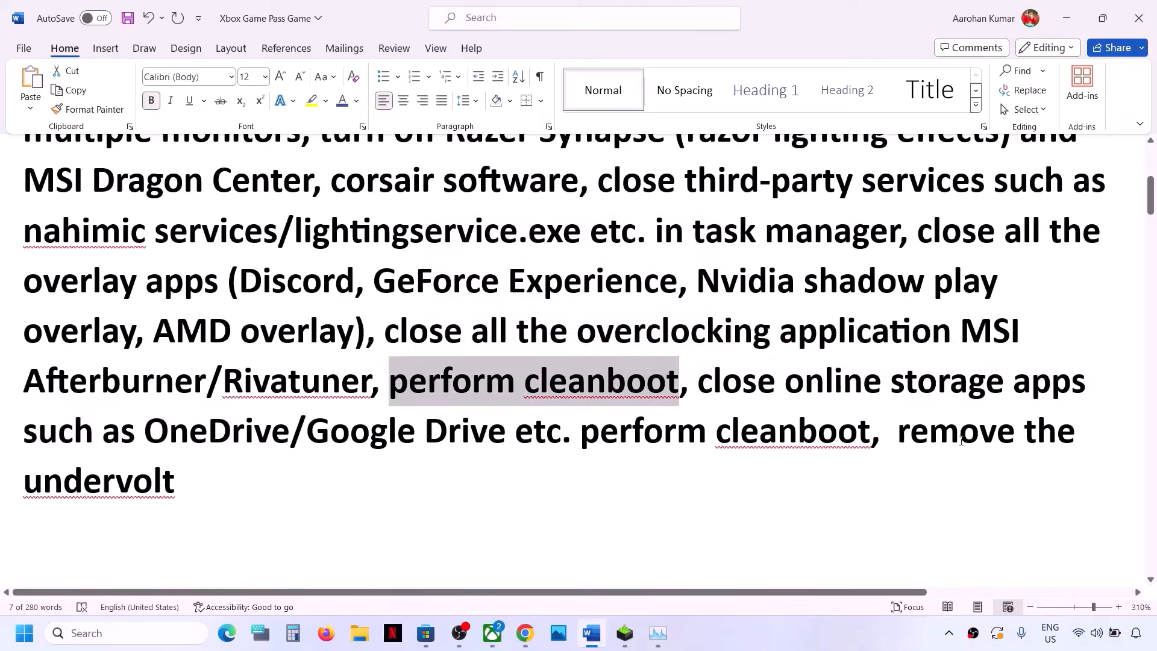
{"action": "left_click_drag", "start_coordinate": [908, 432], "coordinate": [1012, 470]}
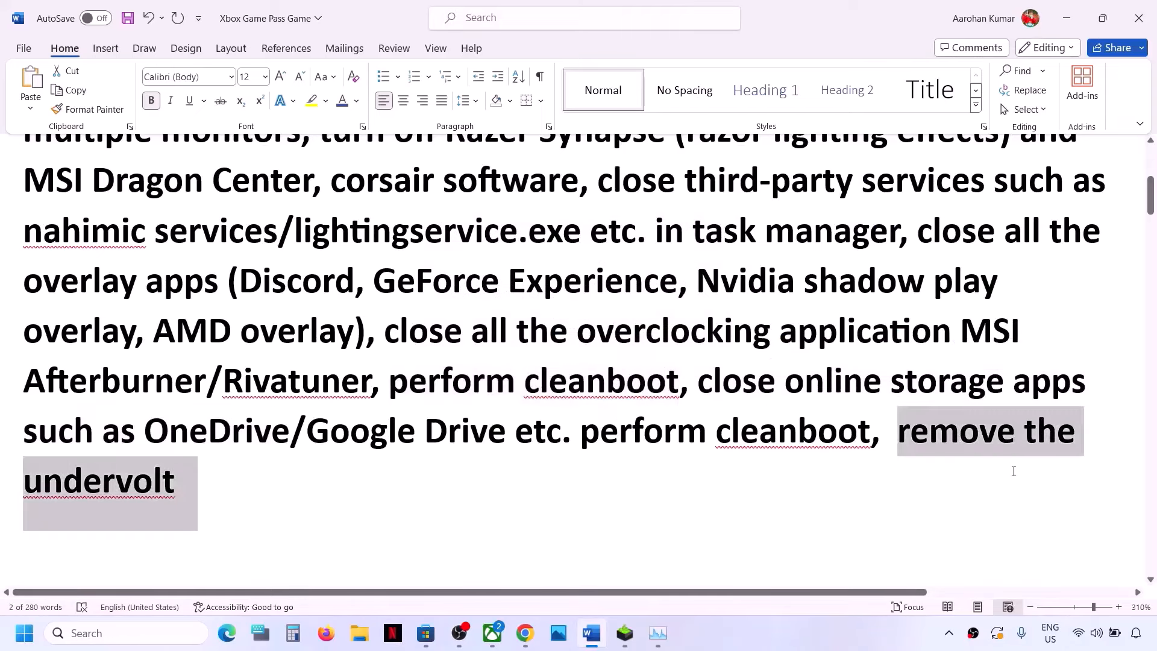
{"action": "left_click", "coordinate": [565, 432]}
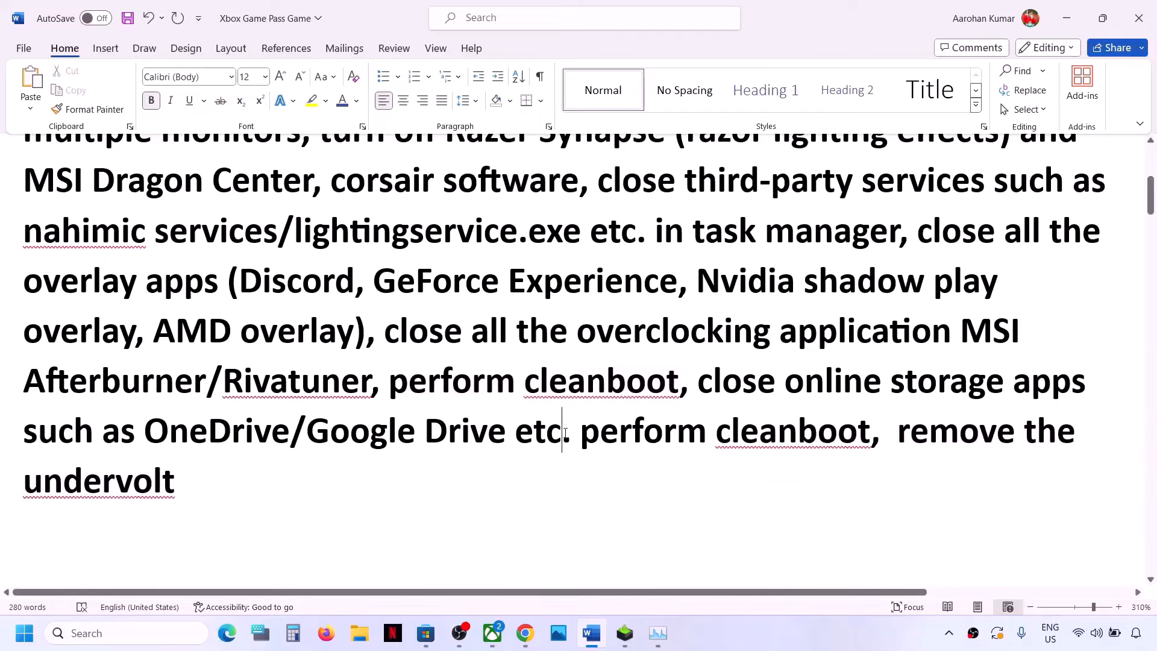
- Highlight "Restart PC" in Step 2 and view the Windows power options without restarting the computer
{"action": "scroll", "coordinate": [565, 432], "scroll_direction": "down", "scroll_amount": 2}
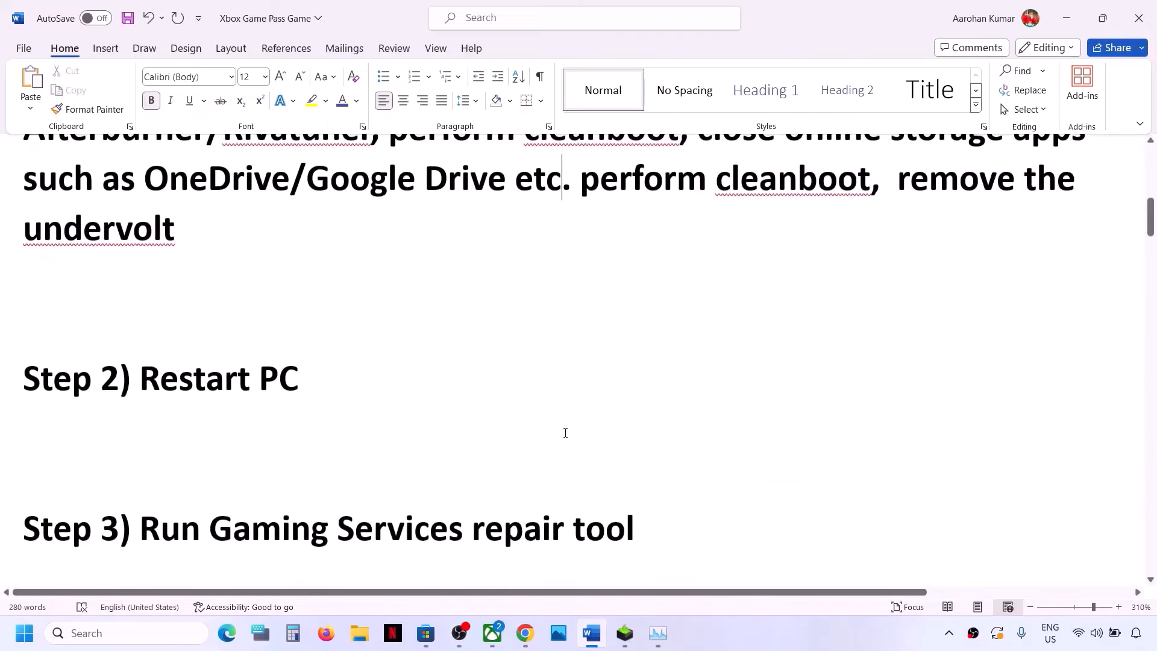
{"action": "scroll", "coordinate": [565, 432], "scroll_direction": "up", "scroll_amount": 1}
{"action": "left_click_drag", "start_coordinate": [139, 438], "coordinate": [404, 446]}
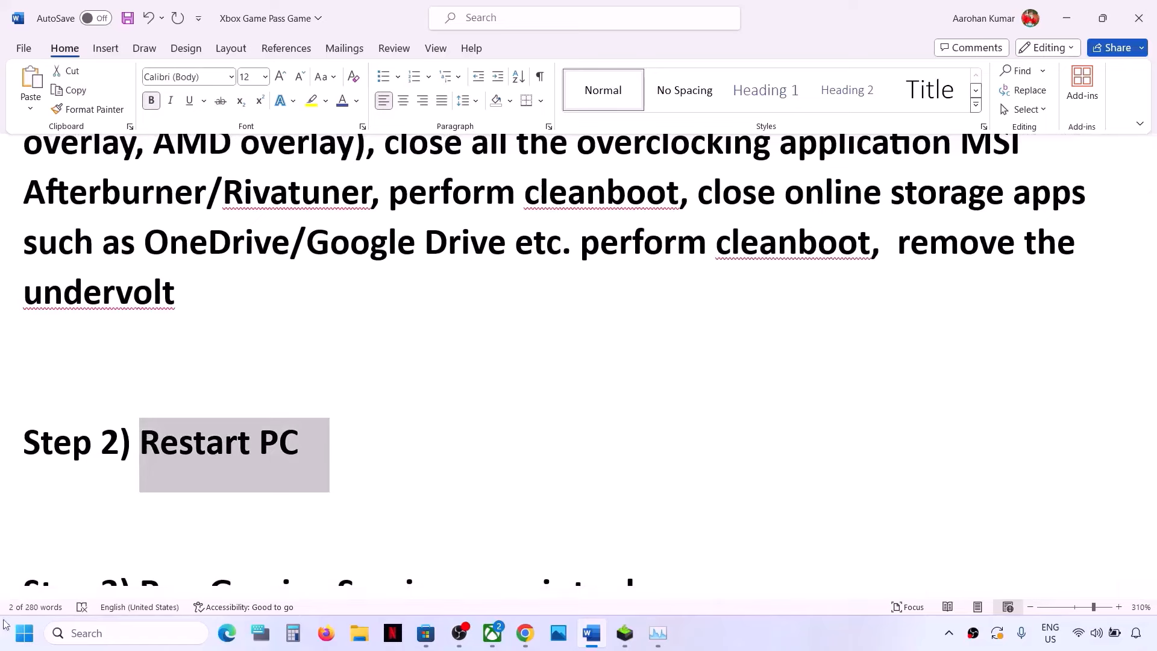
{"action": "scroll", "coordinate": [331, 291], "scroll_direction": "up", "scroll_amount": 2}
{"action": "scroll", "coordinate": [257, 277], "scroll_direction": "up", "scroll_amount": 1}
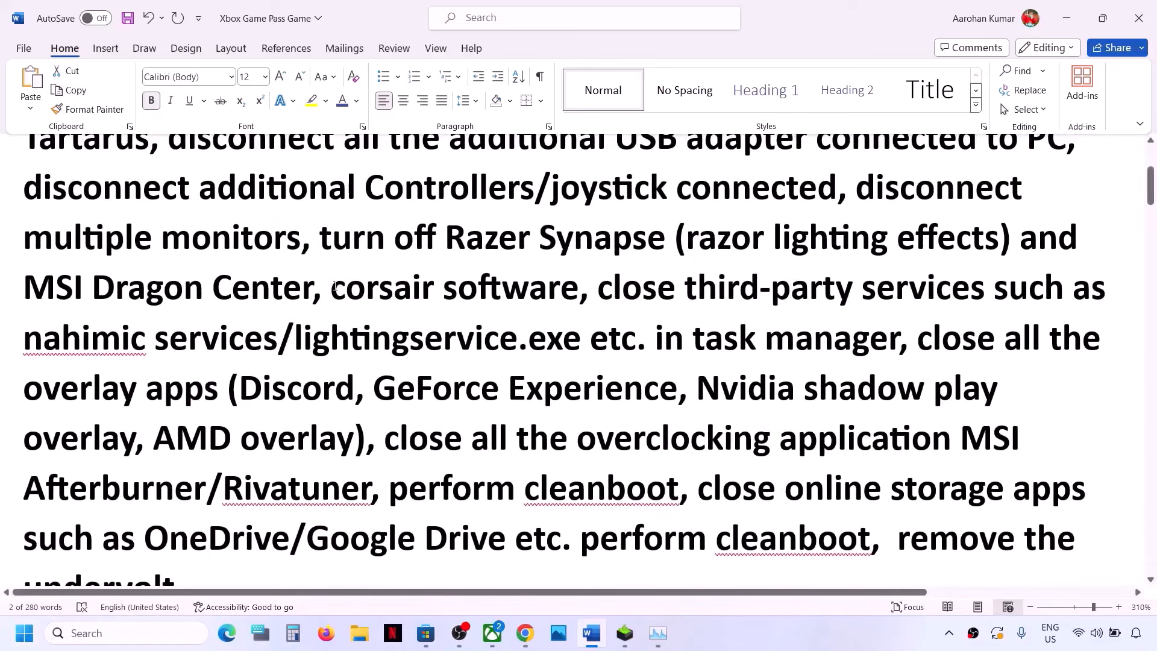
{"action": "scroll", "coordinate": [257, 277], "scroll_direction": "down", "scroll_amount": 4}
{"action": "left_click", "coordinate": [24, 633]}
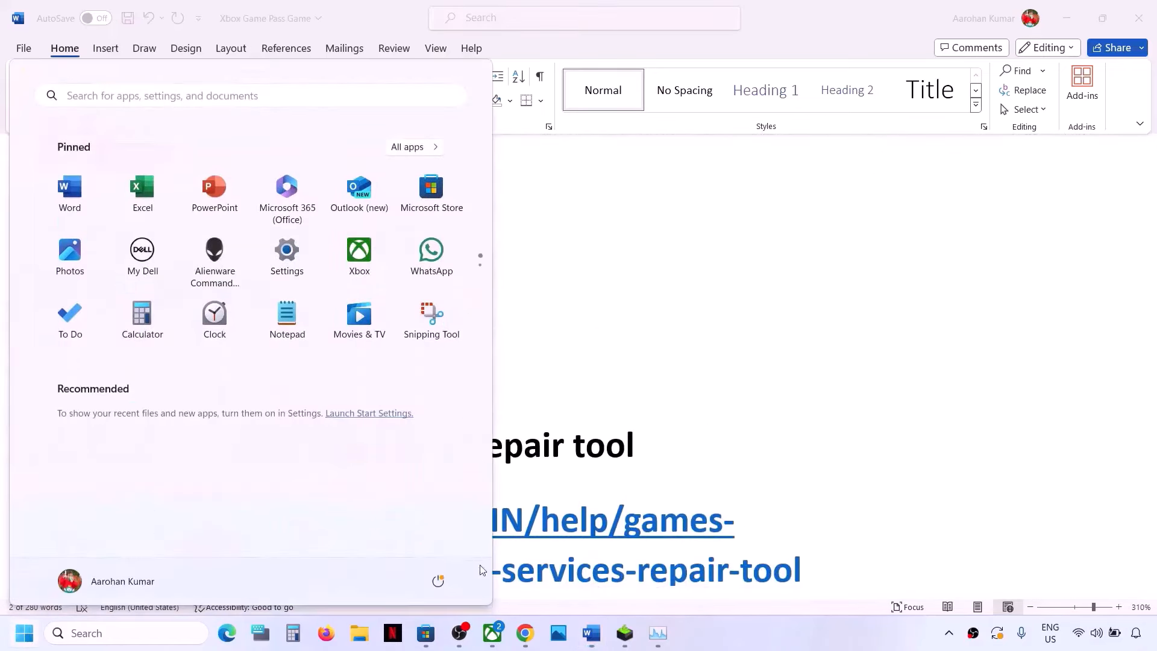
{"action": "left_click", "coordinate": [438, 580]}
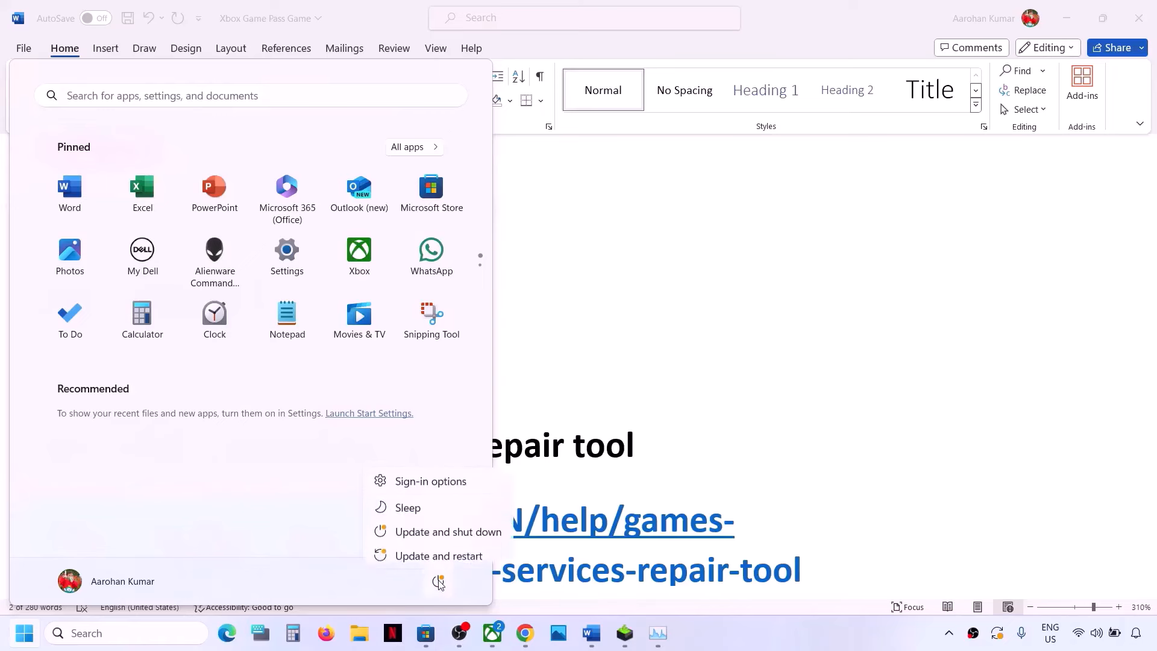
{"action": "left_click", "coordinate": [754, 421]}
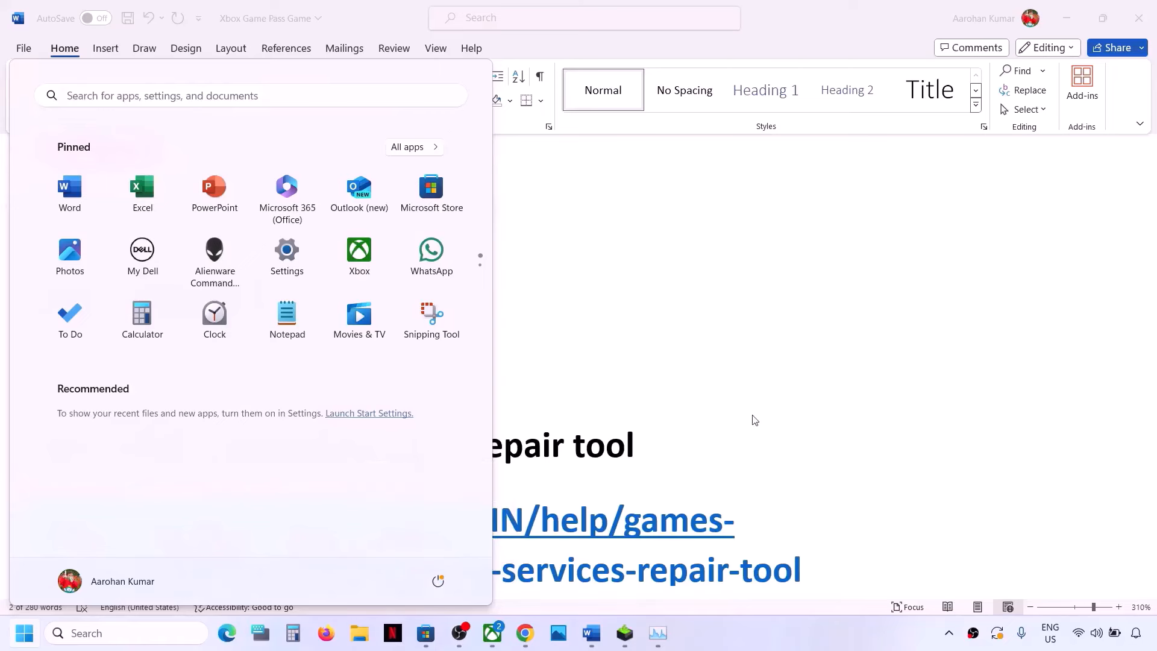
{"action": "left_click", "coordinate": [754, 422]}
- Select the Step 3 repair tool link and switch to Chrome's Gaming Services Repair Tool for PC support page
{"action": "scroll", "coordinate": [405, 444], "scroll_direction": "down", "scroll_amount": 1}
{"action": "scroll", "coordinate": [404, 444], "scroll_direction": "down", "scroll_amount": 1}
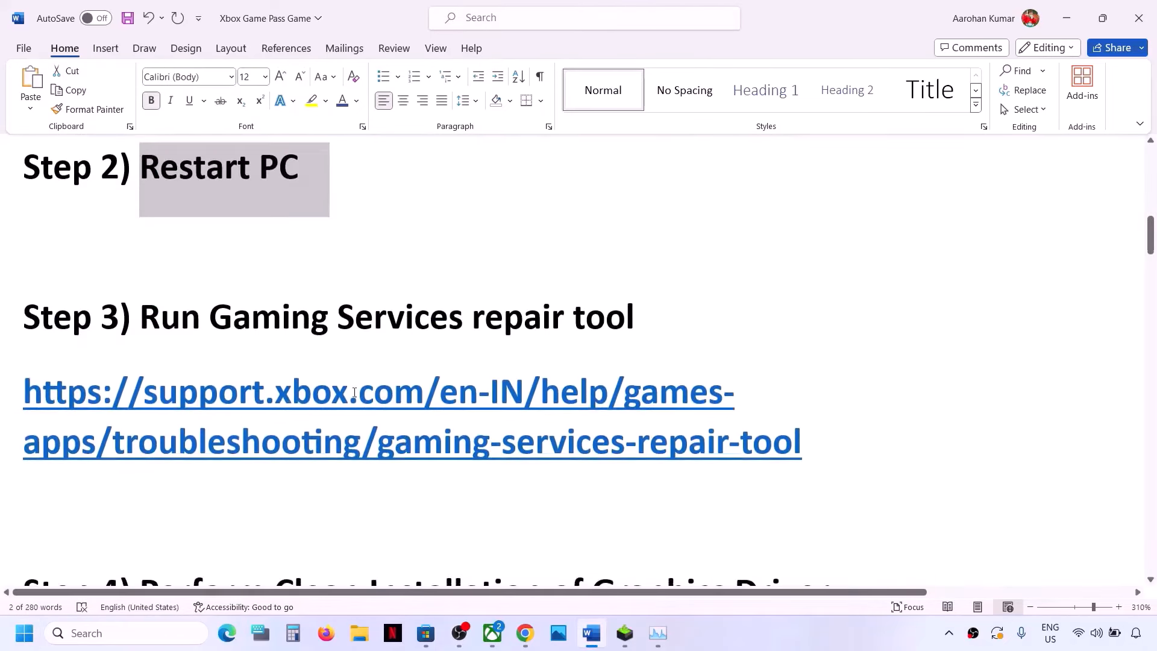
{"action": "triple_click", "coordinate": [512, 397]}
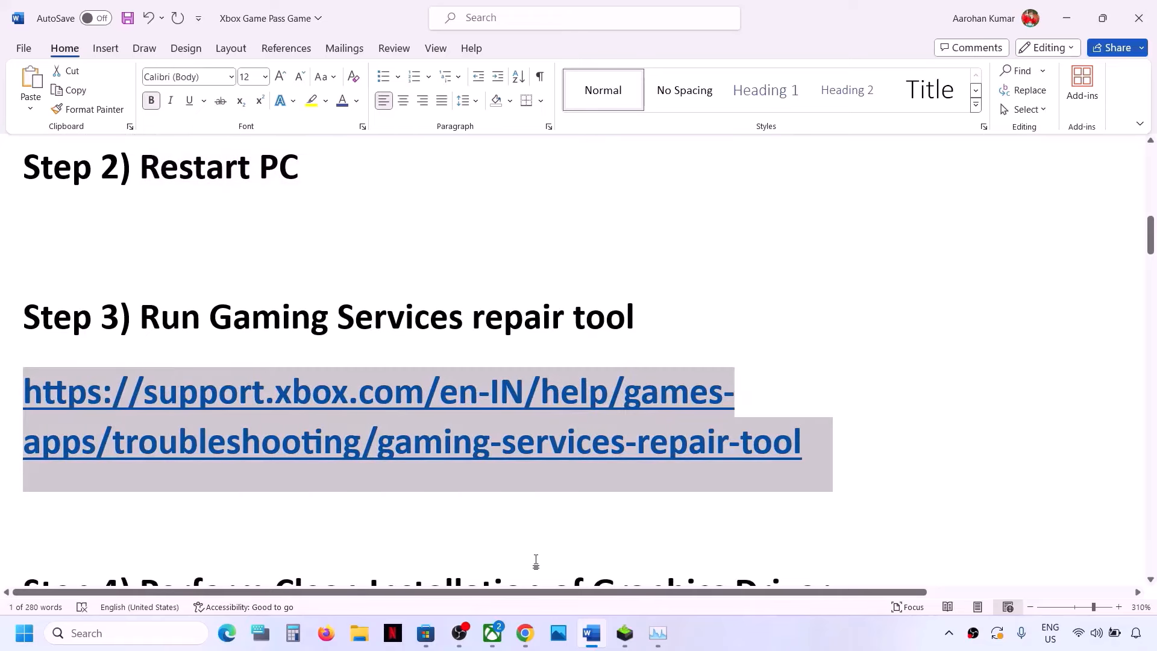
{"action": "left_click", "coordinate": [525, 633]}
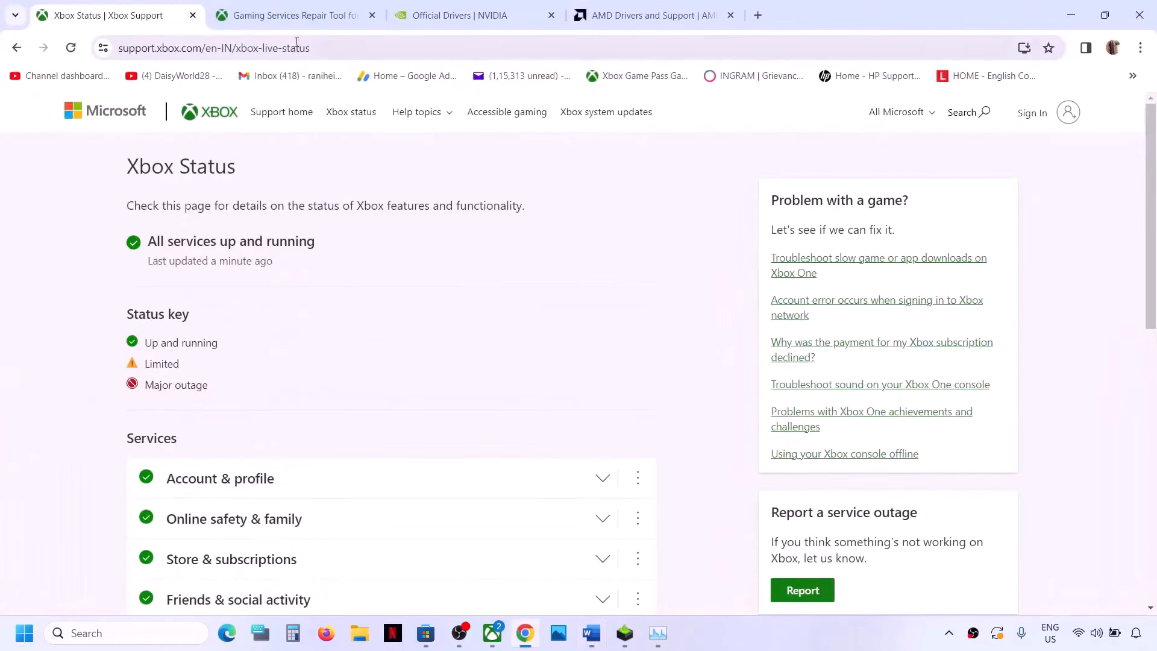
{"action": "left_click", "coordinate": [294, 16]}
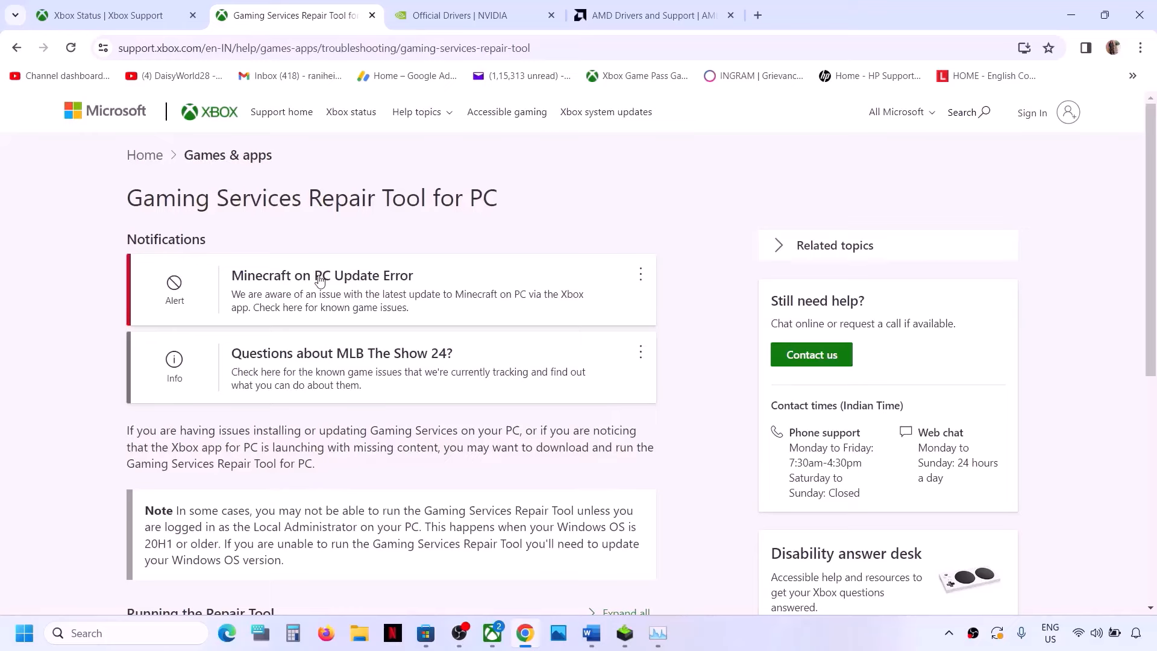
- Download the Gaming Services Repair Tool from the page's Downloadable version section and run GamingRepairTool.exe
{"action": "scroll", "coordinate": [320, 279], "scroll_direction": "down", "scroll_amount": 6}
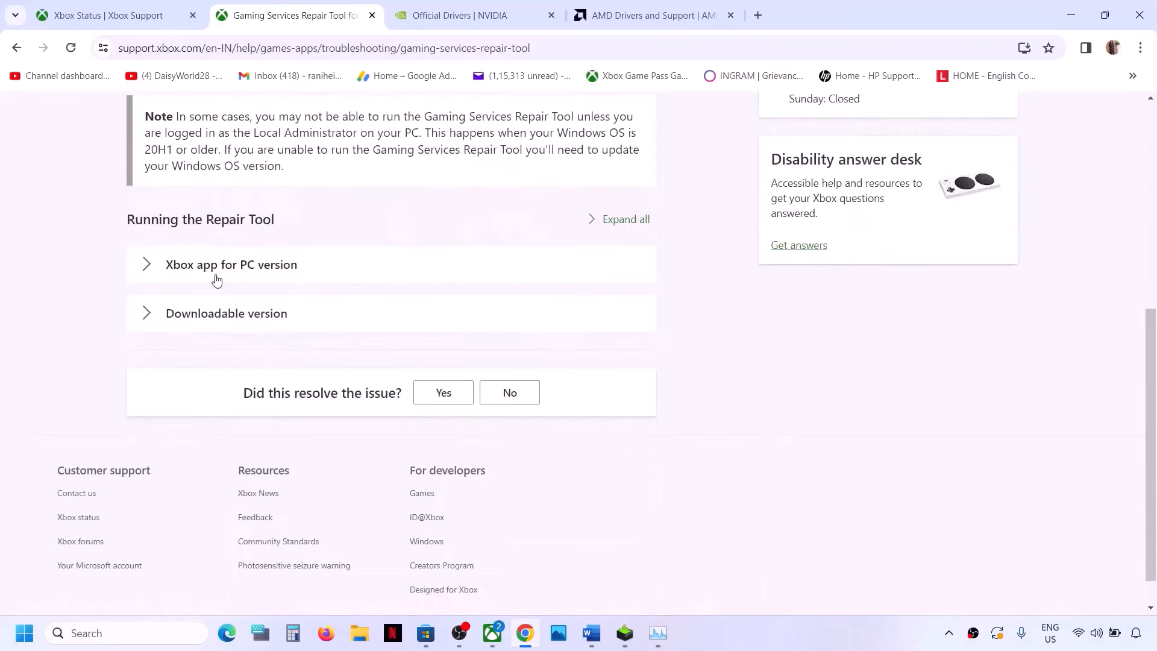
{"action": "left_click", "coordinate": [145, 313]}
{"action": "scroll", "coordinate": [303, 377], "scroll_direction": "down", "scroll_amount": 3}
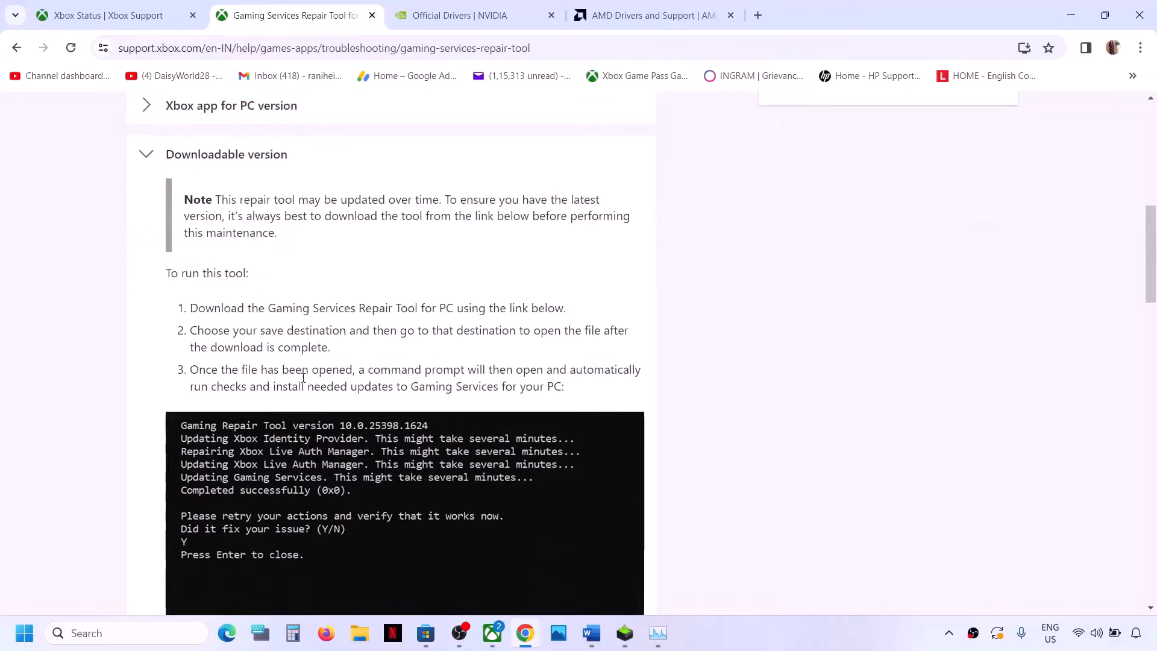
{"action": "scroll", "coordinate": [304, 378], "scroll_direction": "down", "scroll_amount": 6}
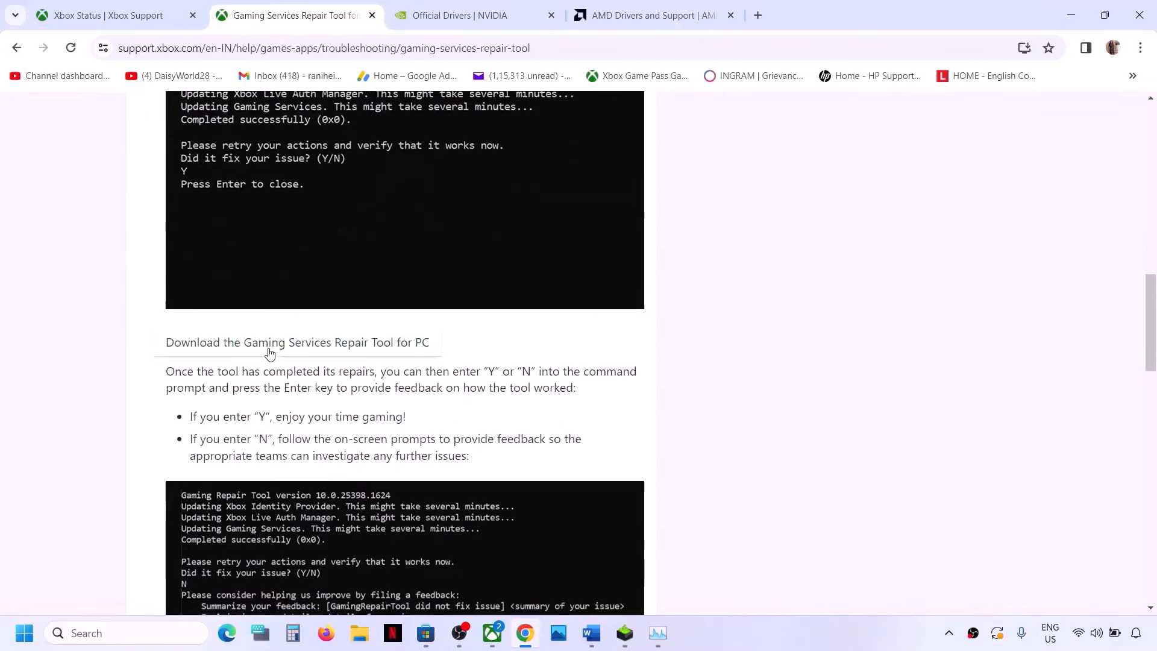
{"action": "left_click", "coordinate": [379, 344]}
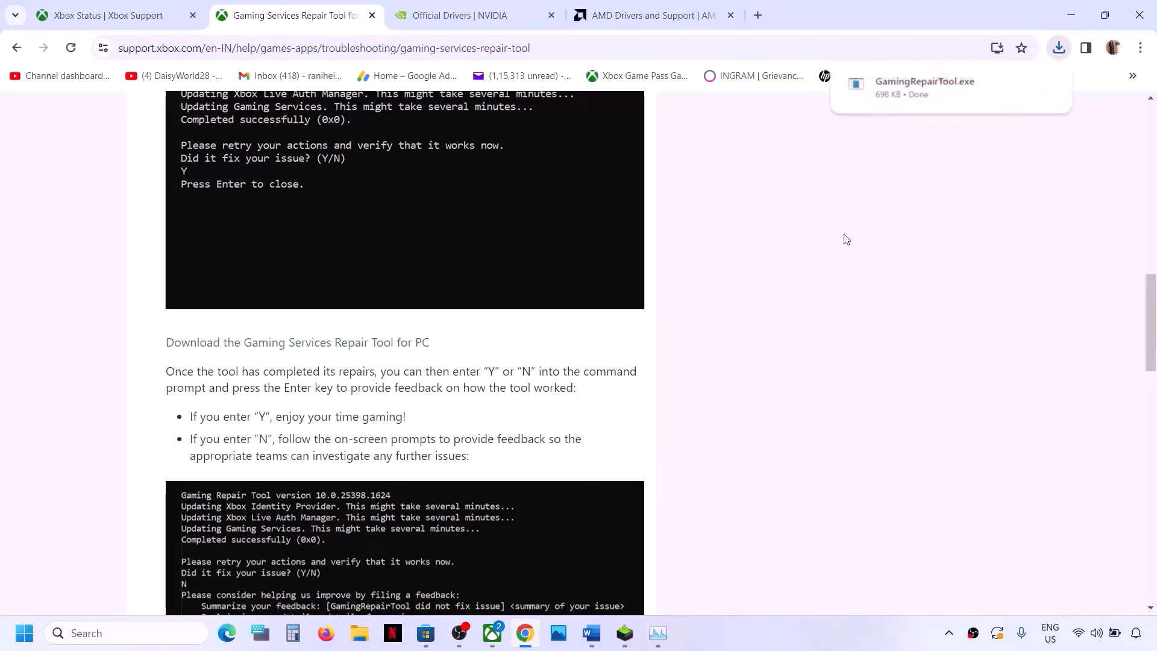
{"action": "left_click", "coordinate": [897, 95]}
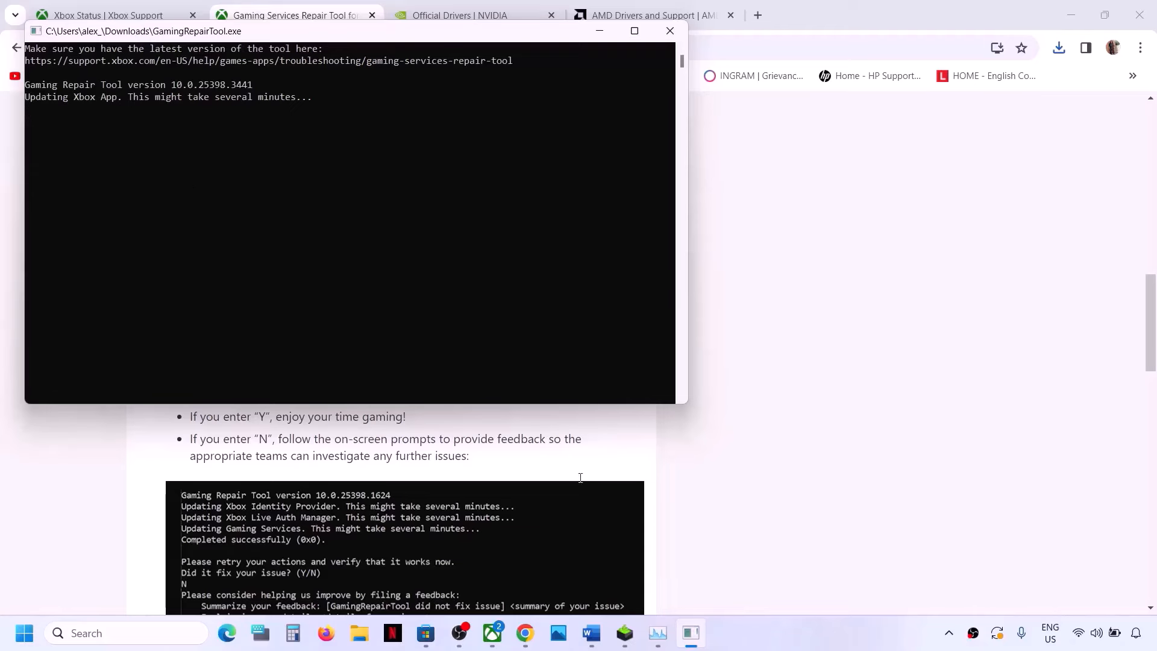
{"action": "left_click", "coordinate": [757, 511]}
- Switch to the Xbox app, open the Gaming Services Repair Tool from its Support options and start repairing
{"action": "left_click", "coordinate": [491, 643]}
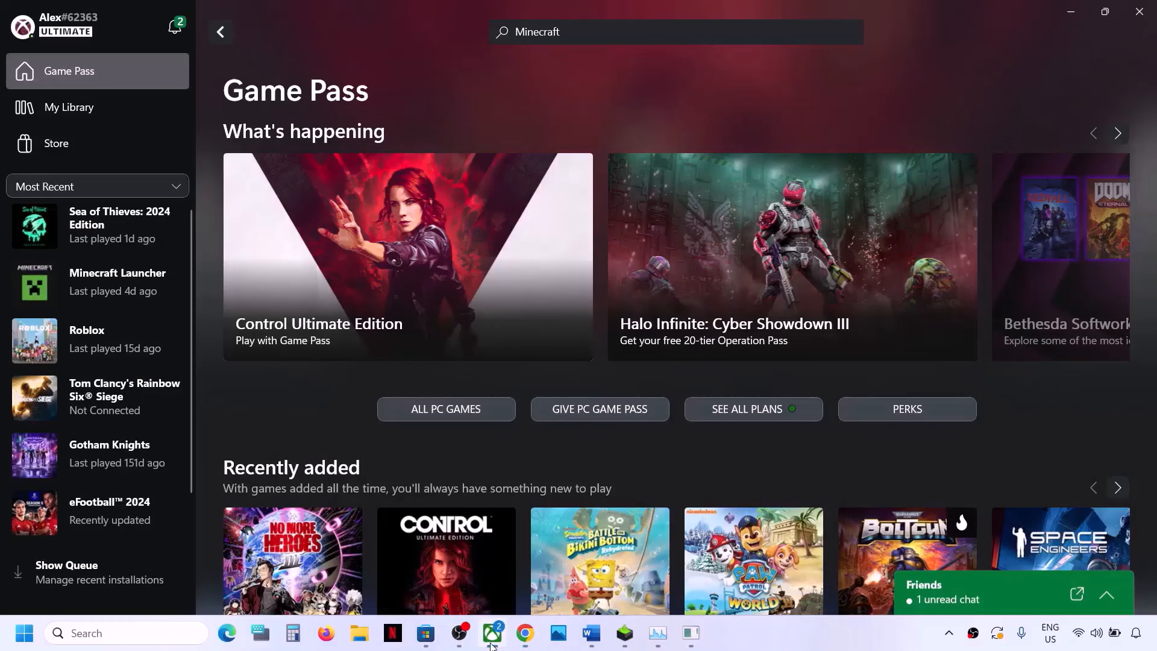
{"action": "left_click", "coordinate": [53, 28]}
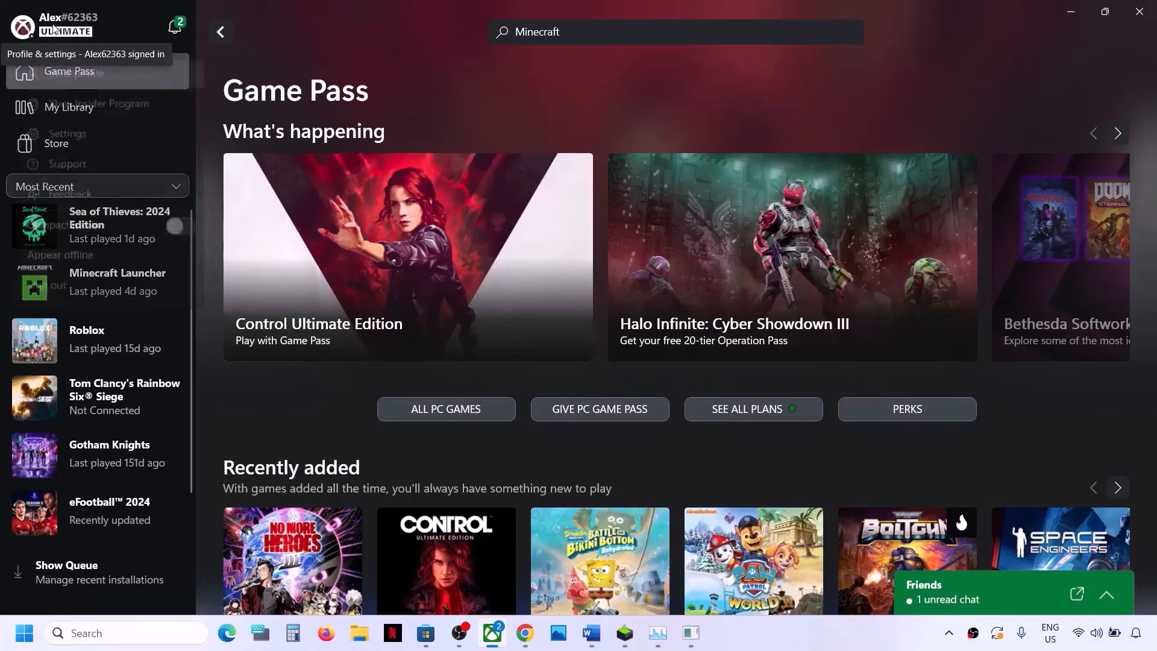
{"action": "left_click", "coordinate": [75, 170]}
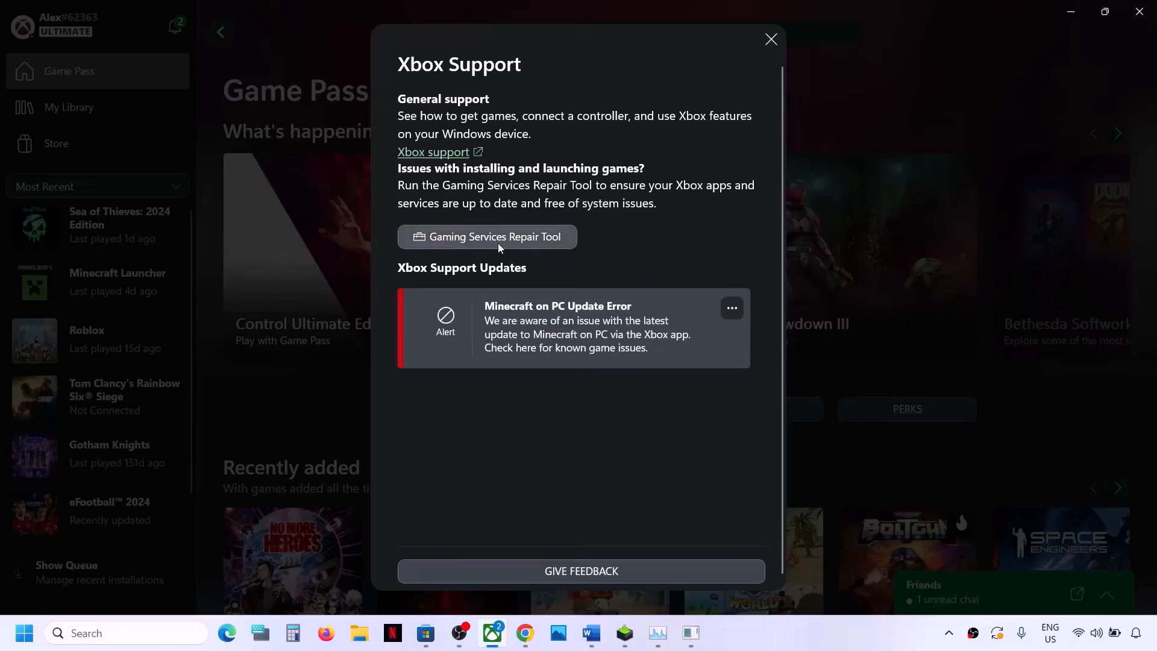
{"action": "left_click", "coordinate": [530, 241]}
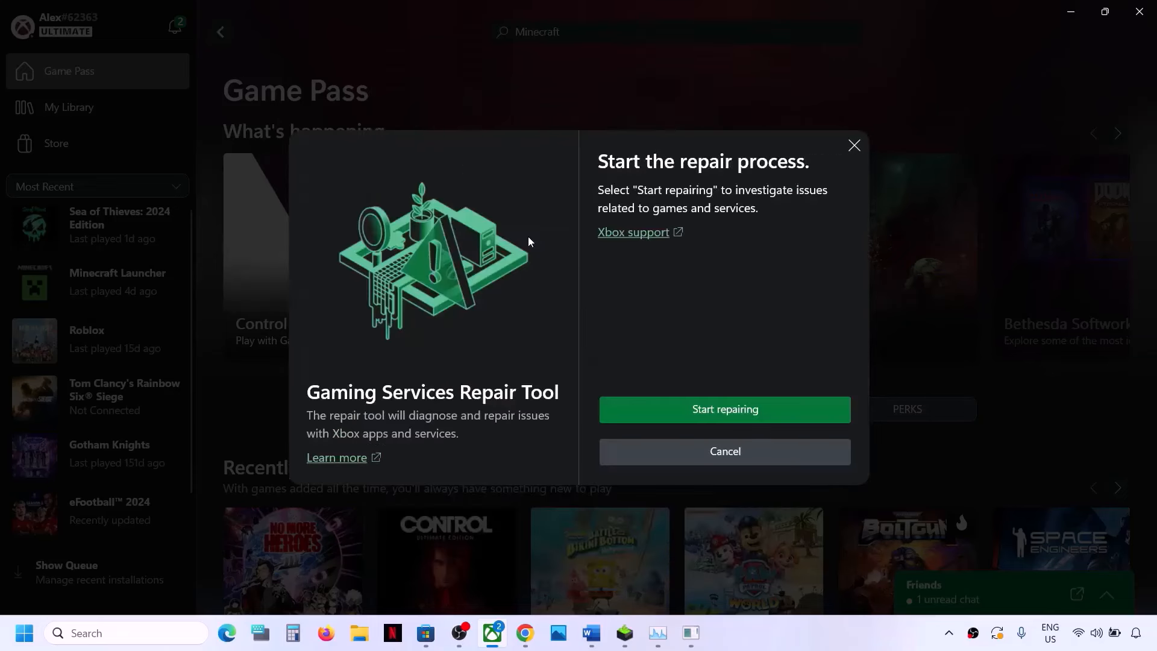
{"action": "left_click", "coordinate": [723, 410]}
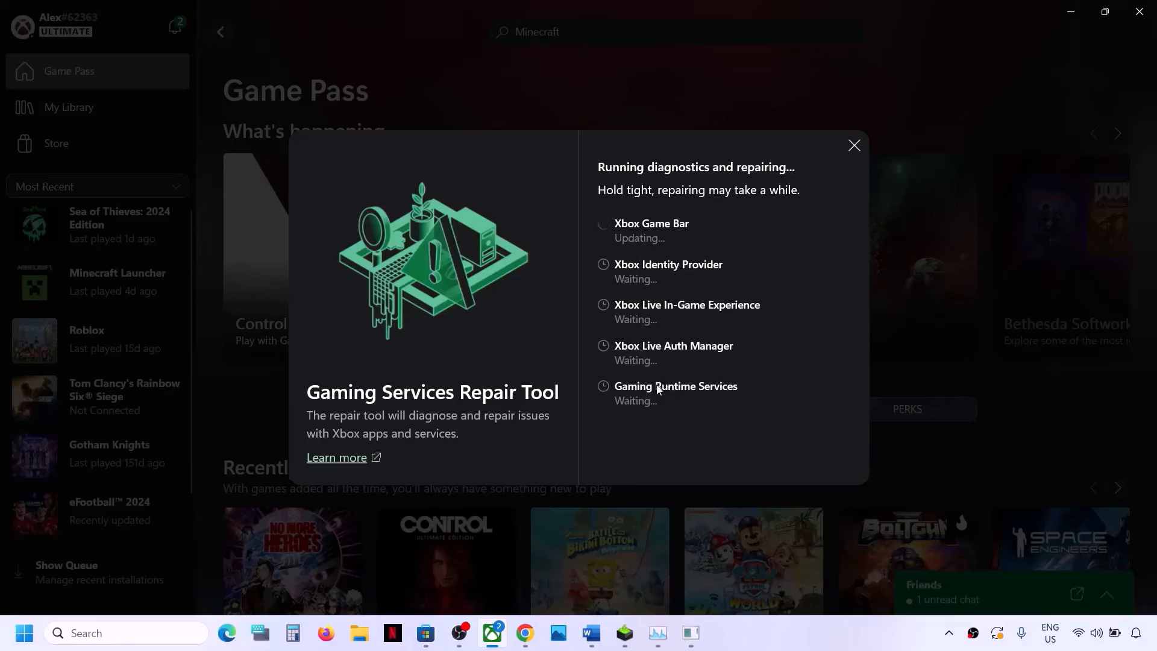
- Switch to the Word document and highlight Step 4's "Perform Clean Installation of Graphics Driver" and parts of its NVIDIA and AMD links
{"action": "left_click", "coordinate": [592, 644]}
{"action": "scroll", "coordinate": [370, 453], "scroll_direction": "down", "scroll_amount": 3}
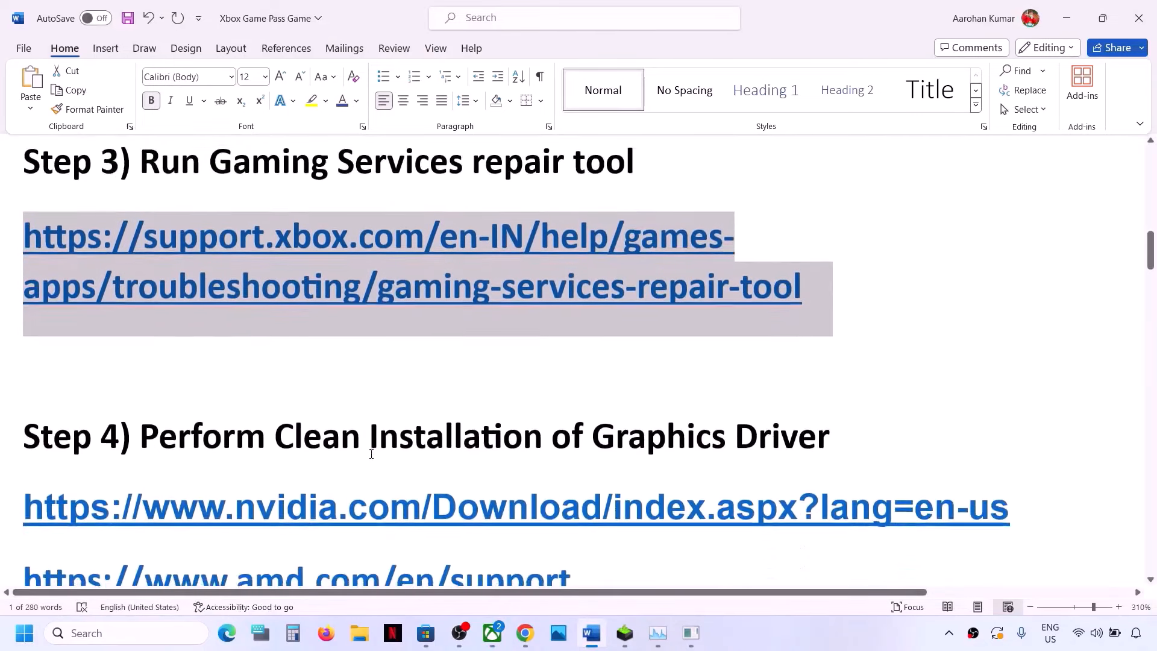
{"action": "left_click_drag", "start_coordinate": [233, 399], "coordinate": [795, 419]}
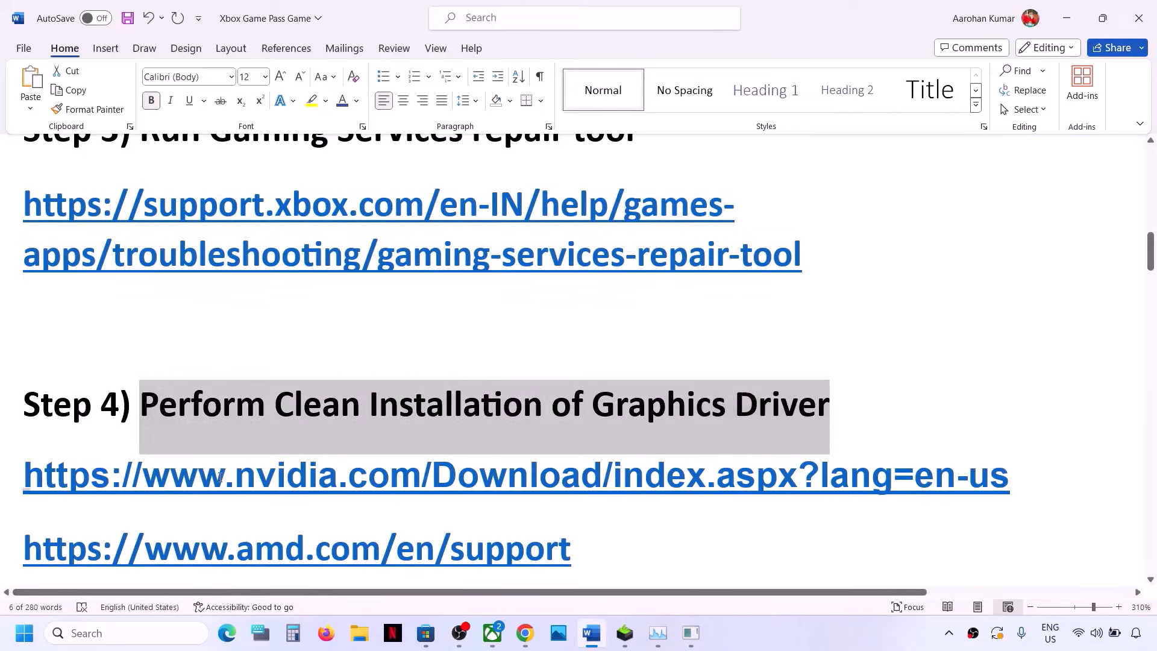
{"action": "left_click_drag", "start_coordinate": [219, 478], "coordinate": [580, 479]}
{"action": "scroll", "coordinate": [228, 427], "scroll_direction": "down", "scroll_amount": 2}
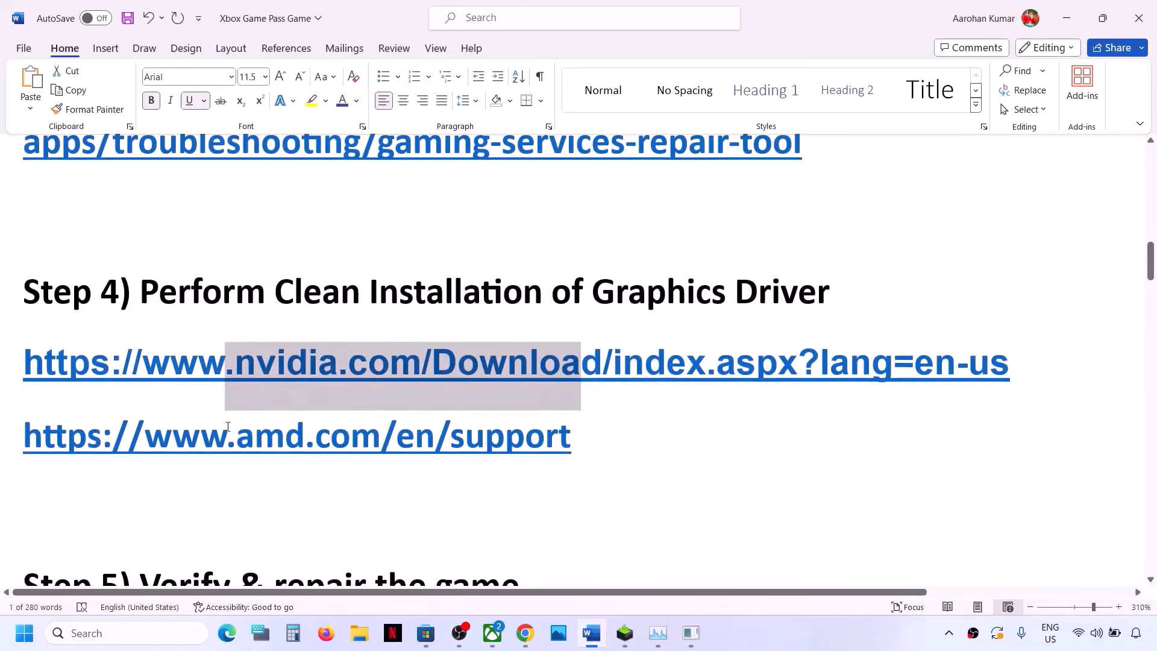
{"action": "left_click_drag", "start_coordinate": [202, 438], "coordinate": [545, 476]}
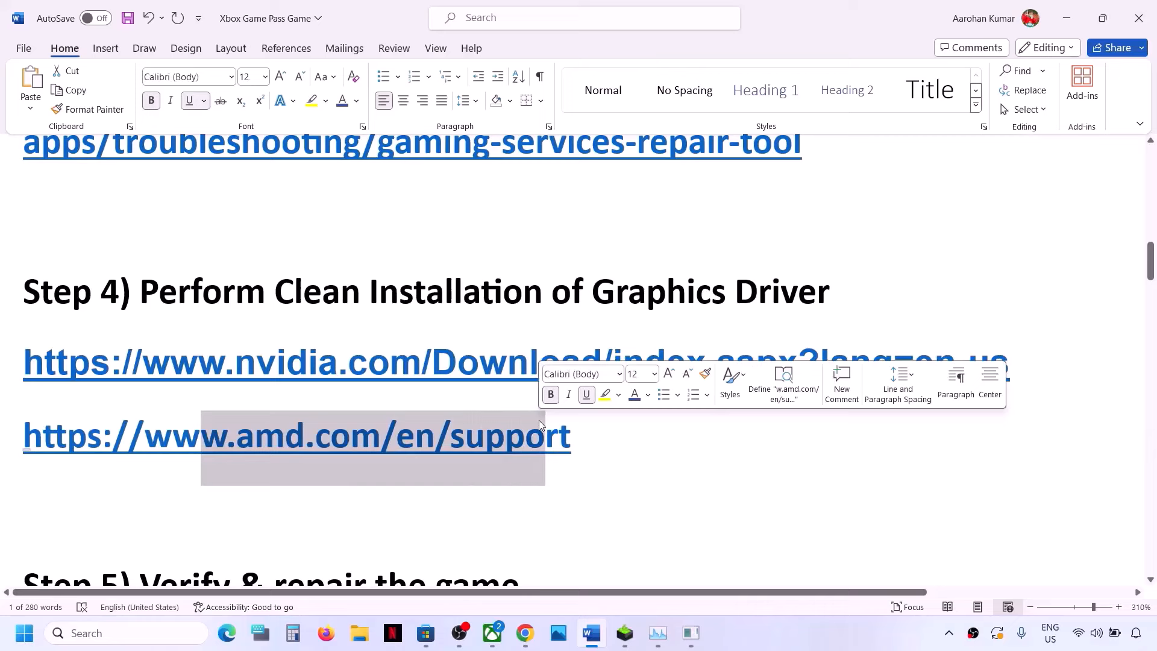
- Select the Step 4 NVIDIA link and switch to Chrome's NVIDIA Driver Downloads page
{"action": "left_click", "coordinate": [495, 364]}
{"action": "triple_click", "coordinate": [496, 364]}
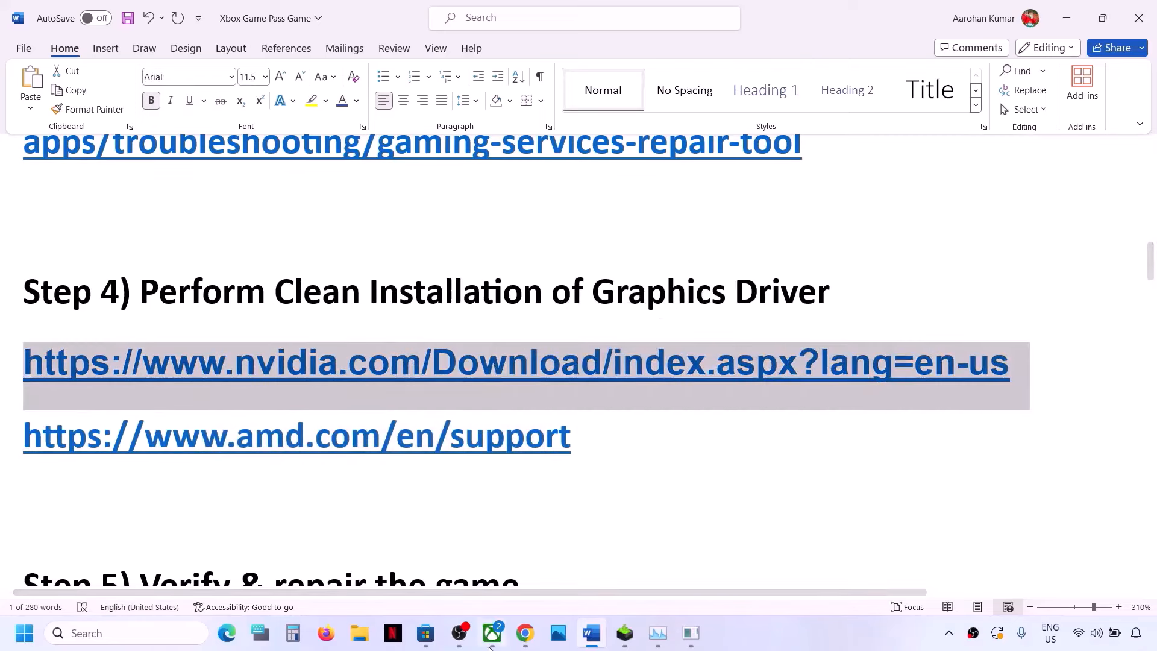
{"action": "left_click", "coordinate": [525, 633]}
{"action": "left_click", "coordinate": [470, 16]}
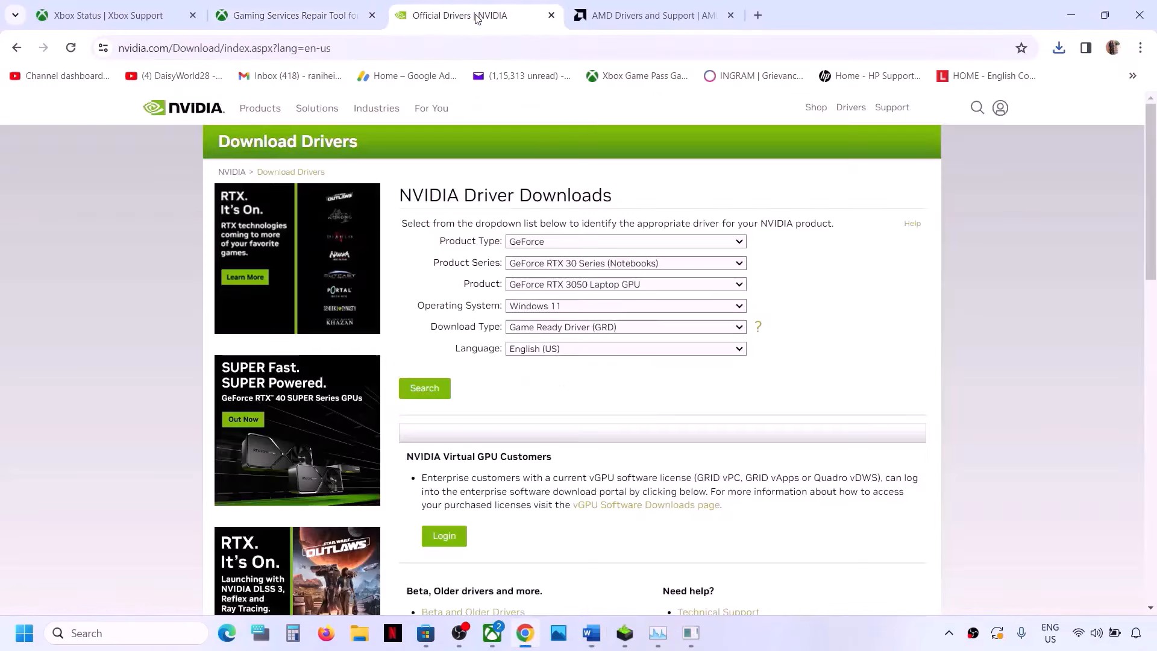
- Search for a driver for GeForce, GeForce RTX 30 Series (Notebooks), GeForce RTX 3050 Laptop GPU on Windows 11
{"action": "left_click", "coordinate": [577, 242]}
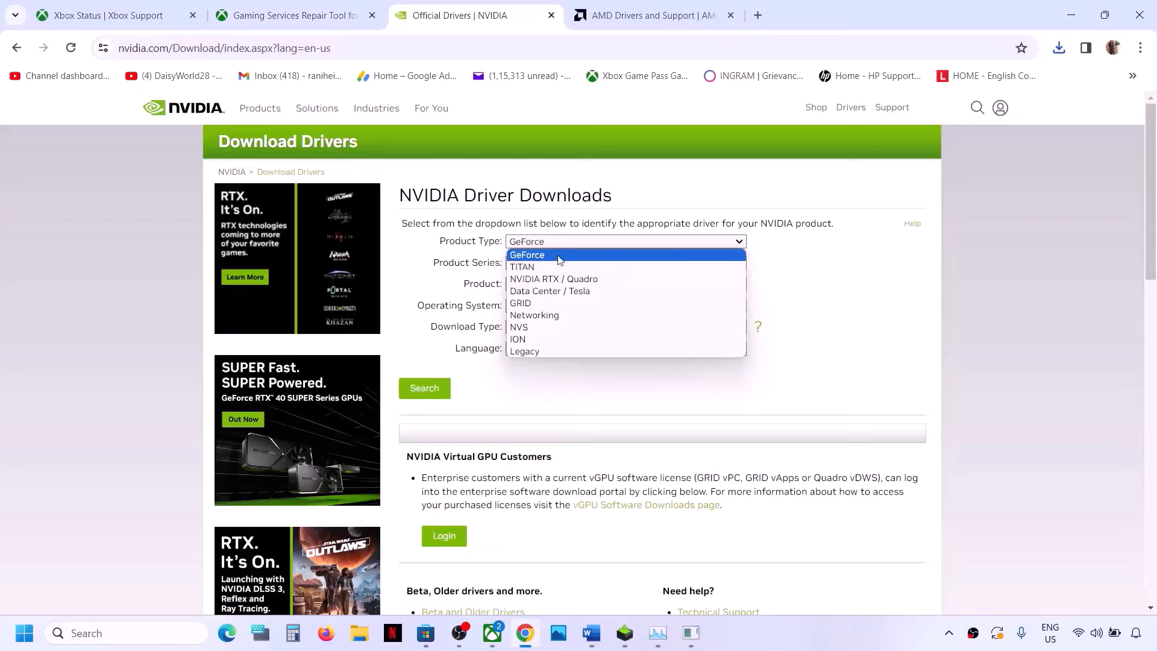
{"action": "left_click", "coordinate": [556, 256]}
{"action": "left_click", "coordinate": [565, 264]}
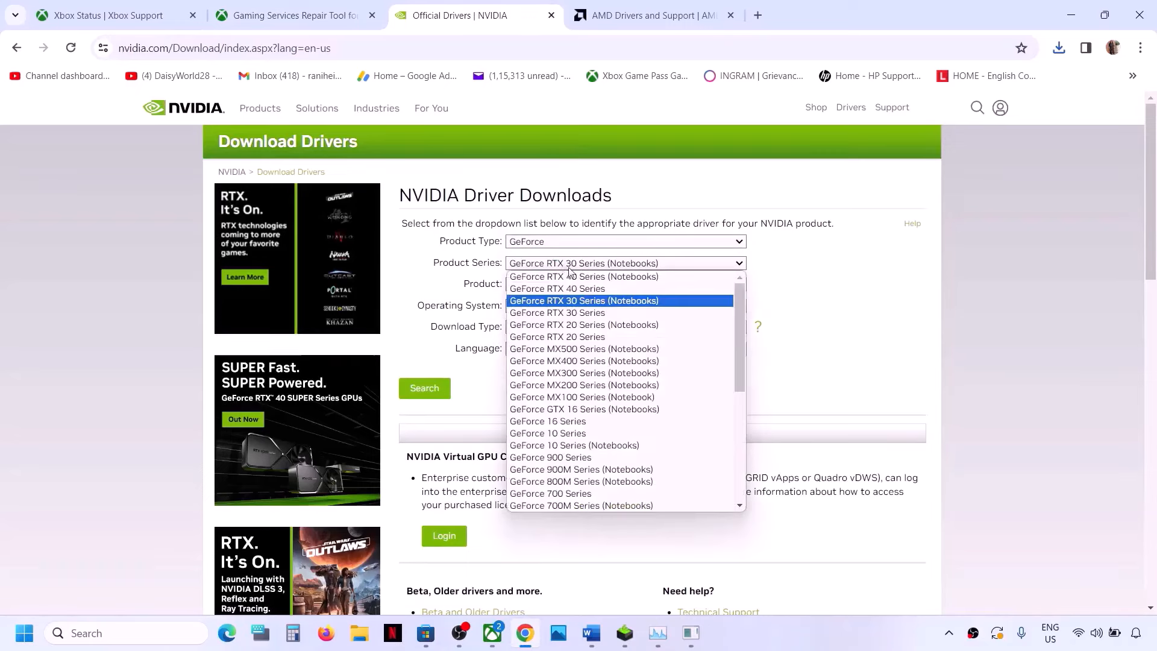
{"action": "left_click", "coordinate": [591, 303]}
{"action": "left_click", "coordinate": [607, 290]}
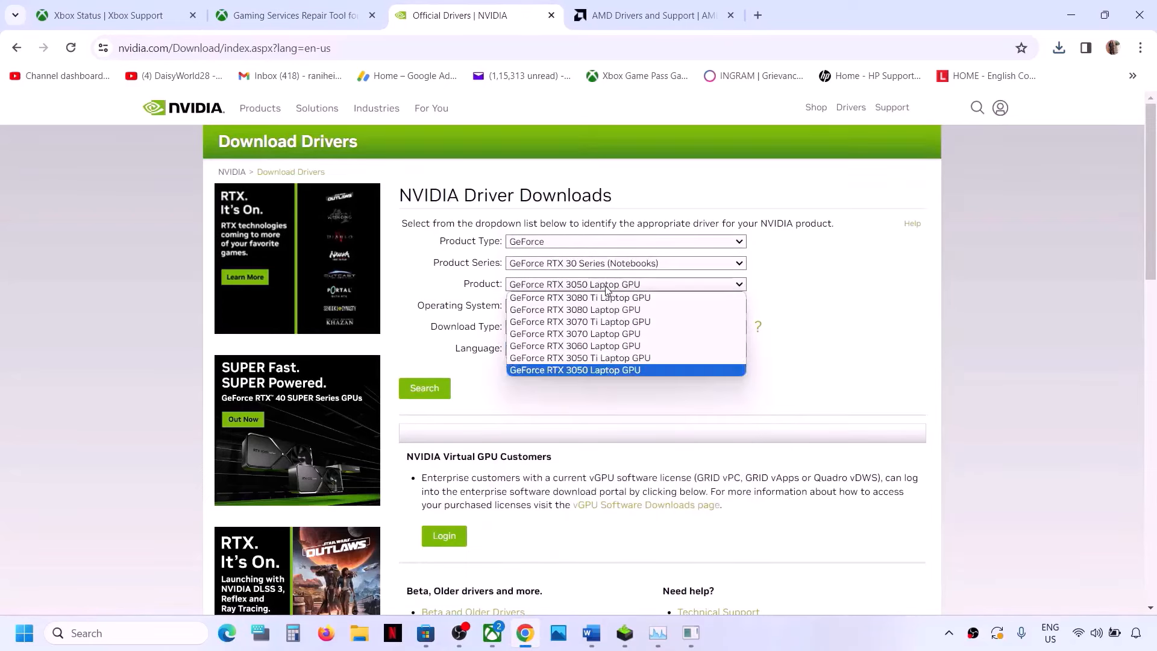
{"action": "left_click", "coordinate": [602, 372]}
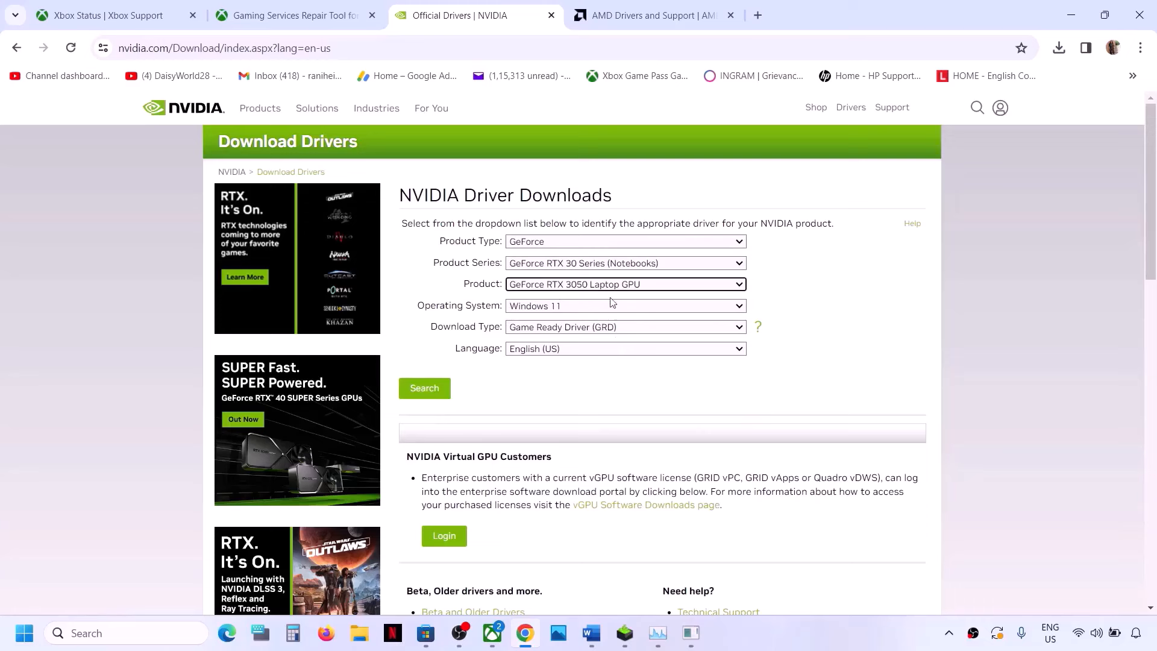
{"action": "left_click", "coordinate": [581, 310]}
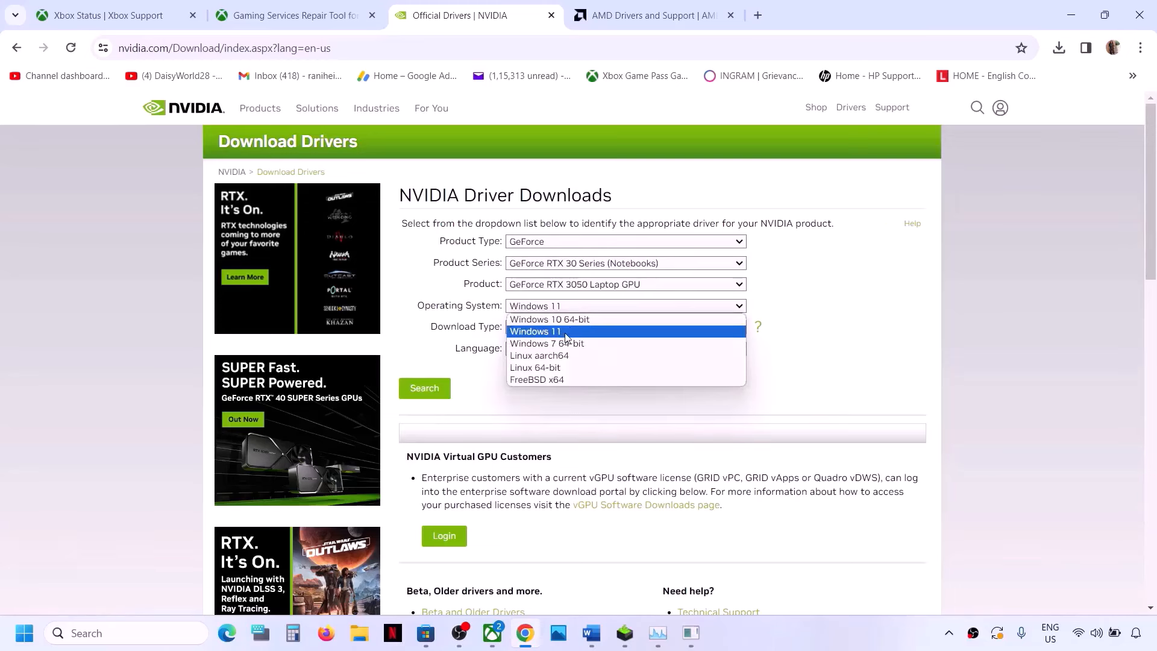
{"action": "left_click", "coordinate": [566, 332]}
{"action": "left_click", "coordinate": [429, 390]}
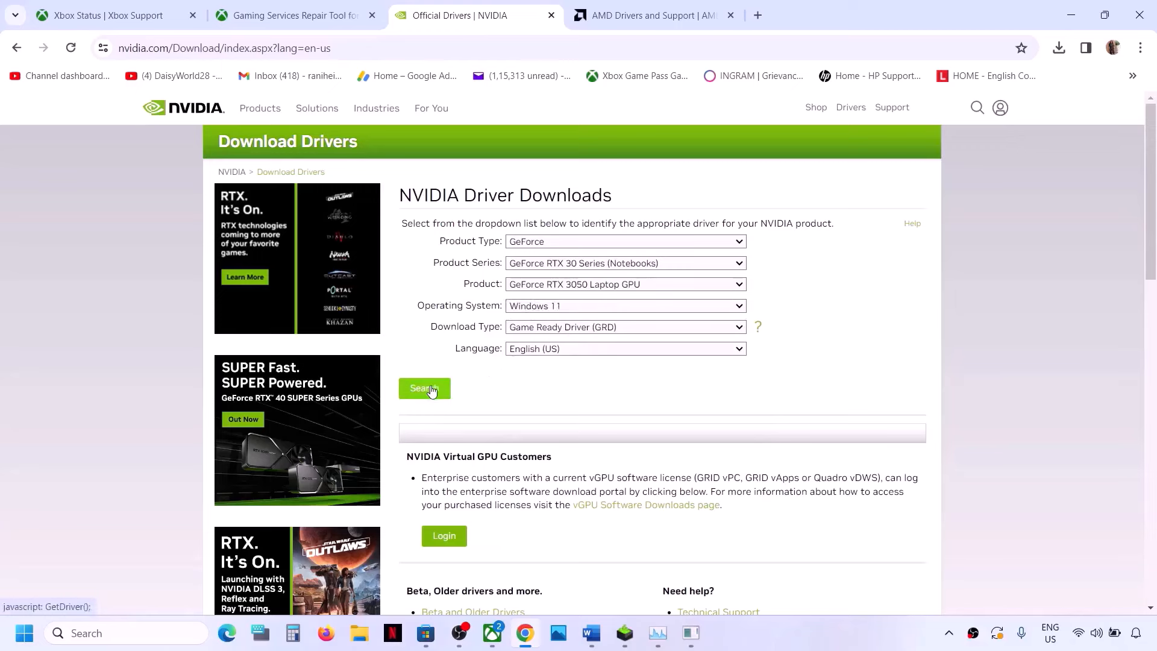
- Download the 551.76 notebook graphics driver and view its progress in the recent download history
{"action": "left_click", "coordinate": [431, 309]}
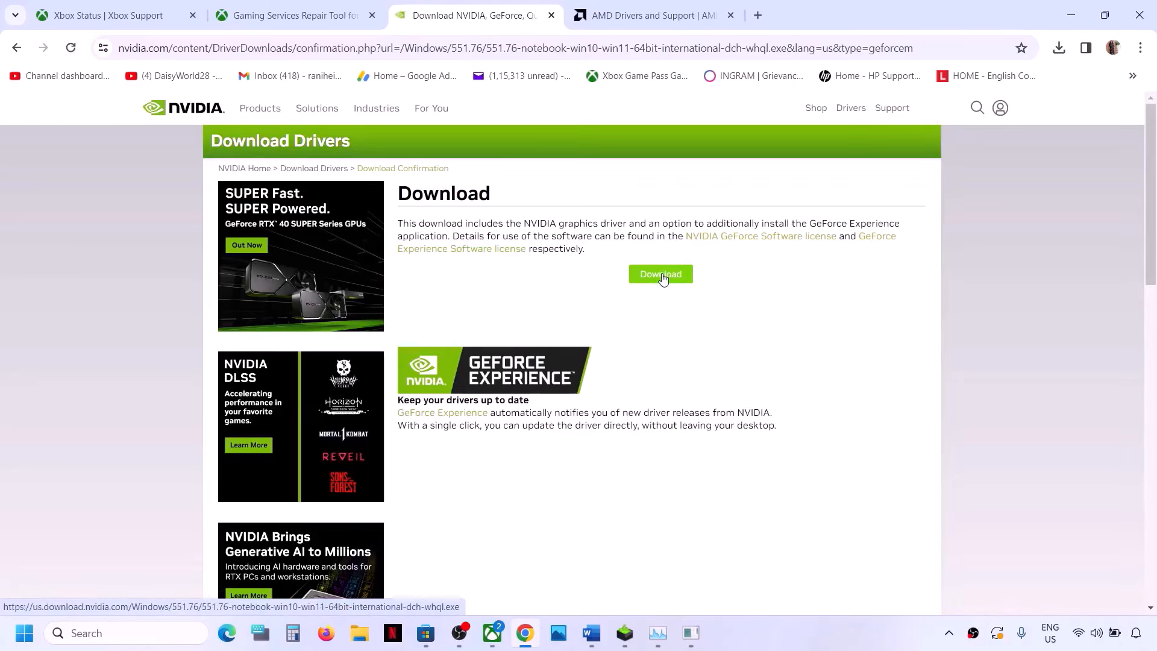
{"action": "left_click", "coordinate": [662, 275]}
{"action": "left_click", "coordinate": [1059, 48]}
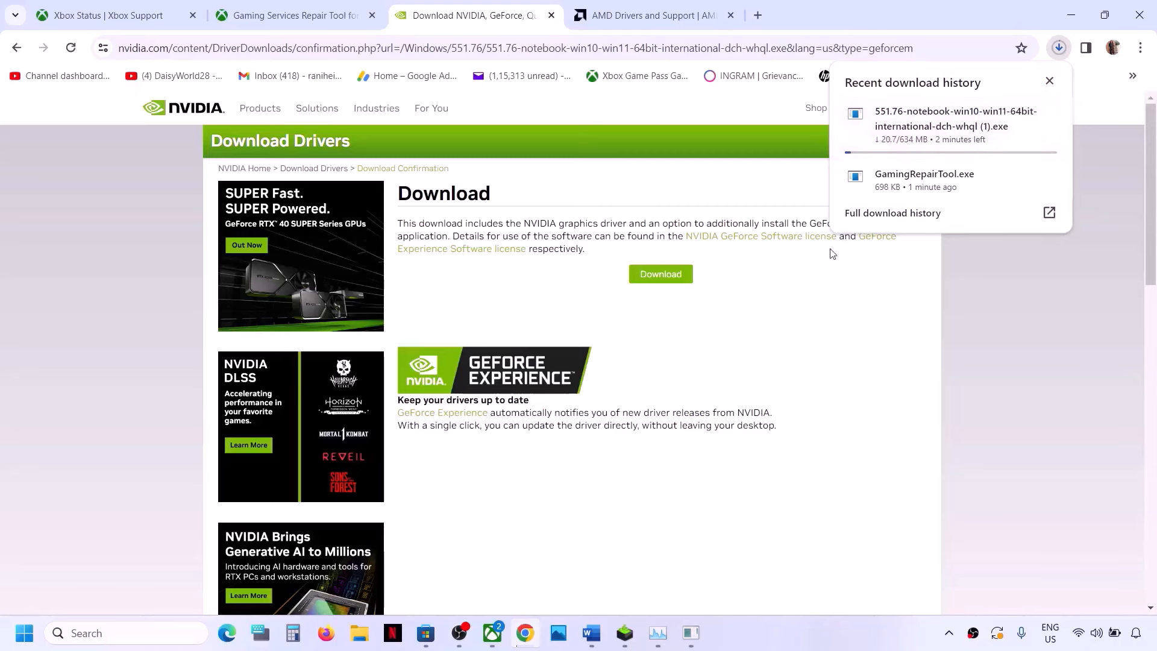
- Accept the NVIDIA Installer licence, choose Custom (Advanced) and enable "Perform a clean installation" for the graphics driver
{"action": "left_click", "coordinate": [625, 633]}
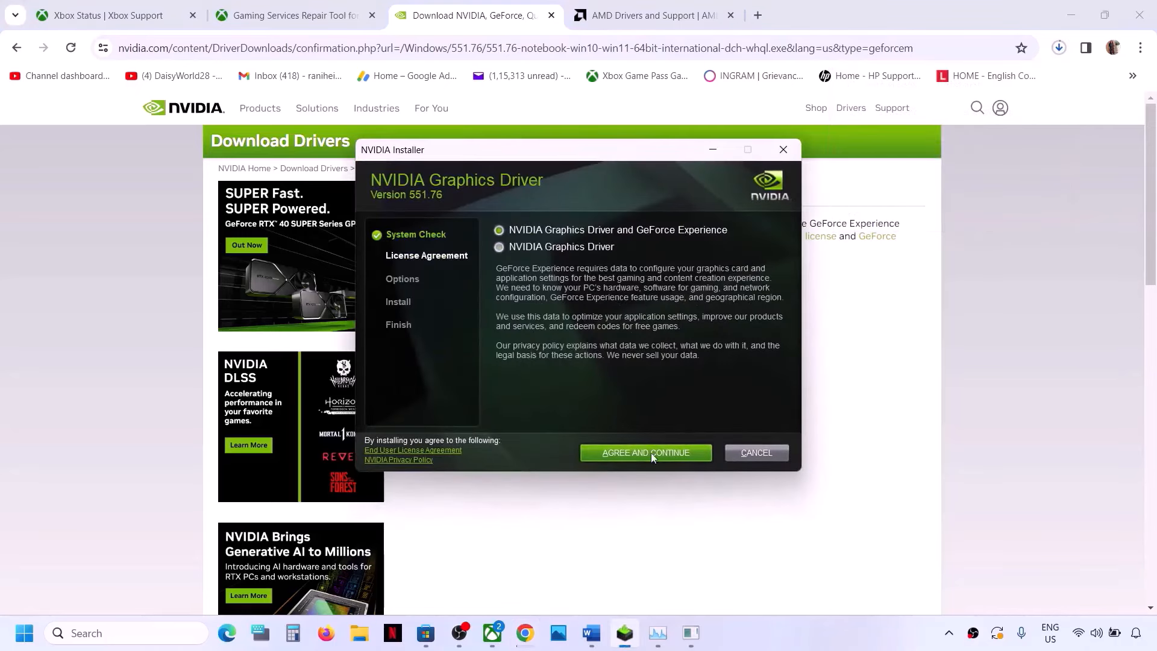
{"action": "left_click", "coordinate": [638, 457]}
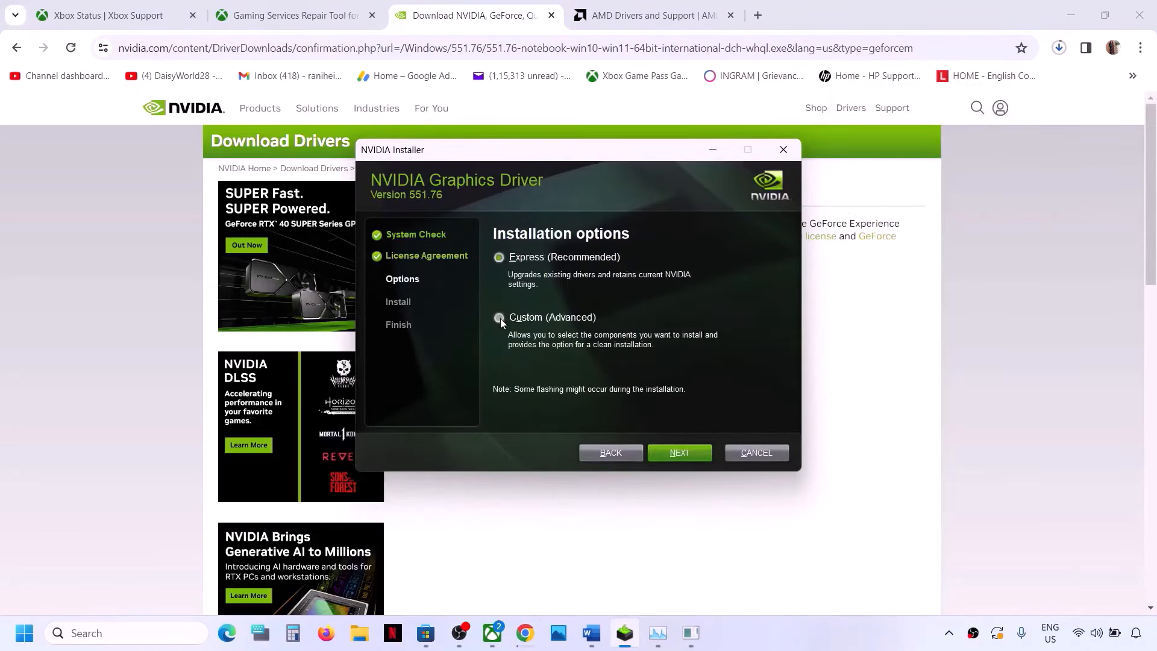
{"action": "left_click", "coordinate": [499, 318]}
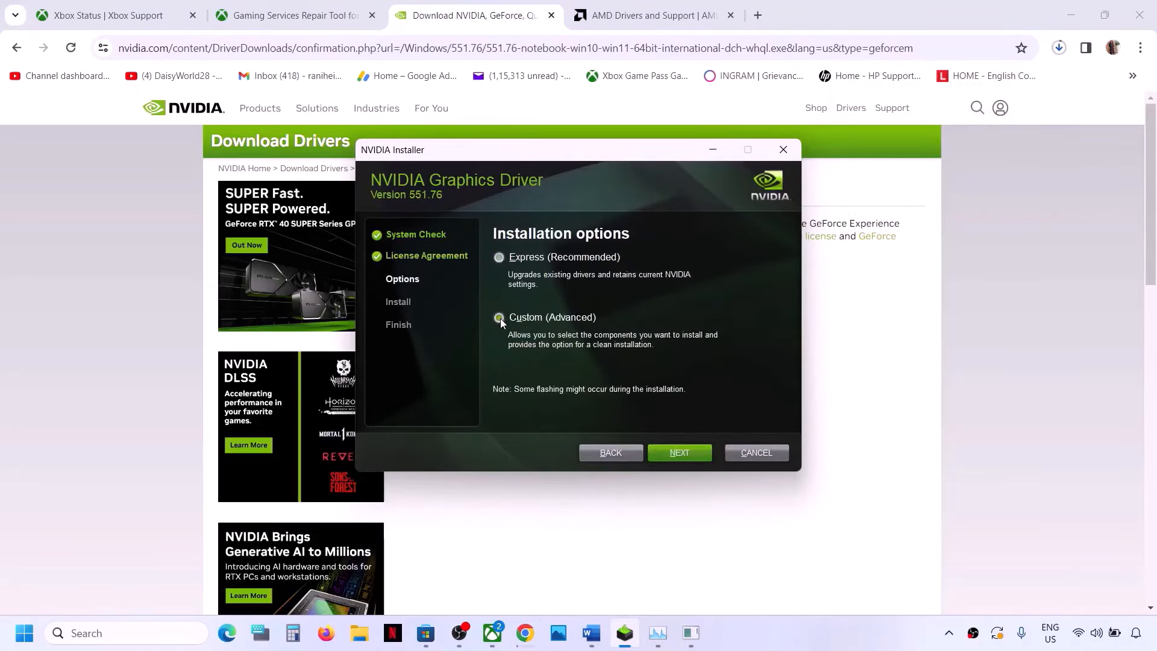
{"action": "left_click", "coordinate": [671, 454]}
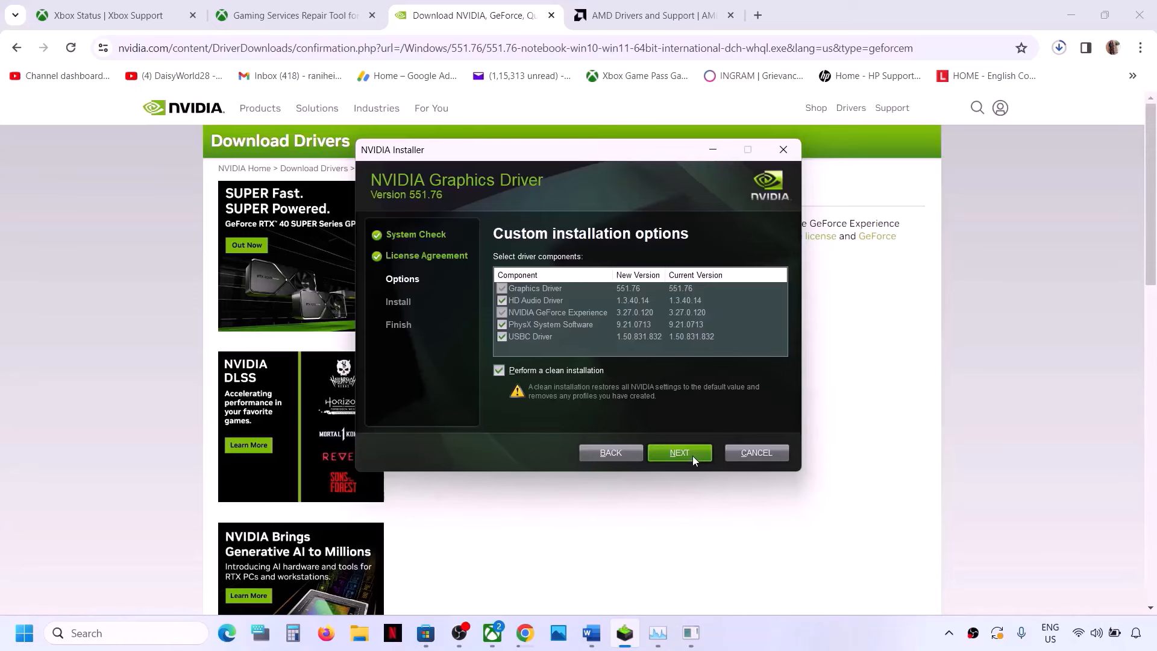
- Leave the Feedback Hub window for Chrome and view the Windows power options without restarting the computer
{"action": "key", "text": "super+f"}
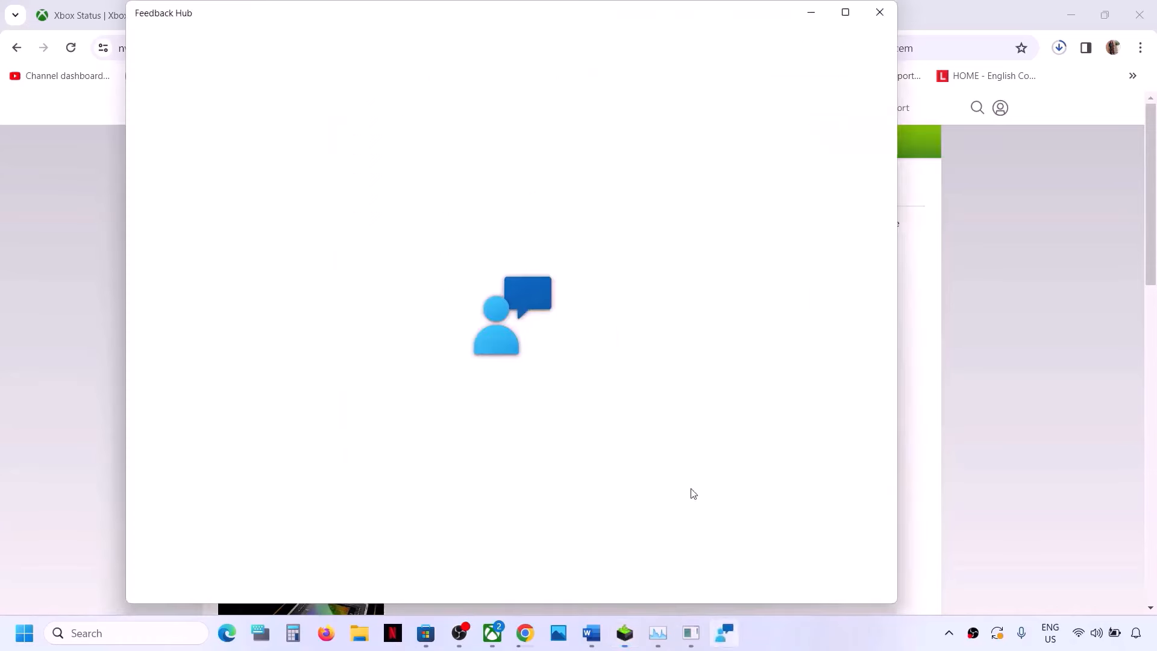
{"action": "left_click", "coordinate": [1009, 369]}
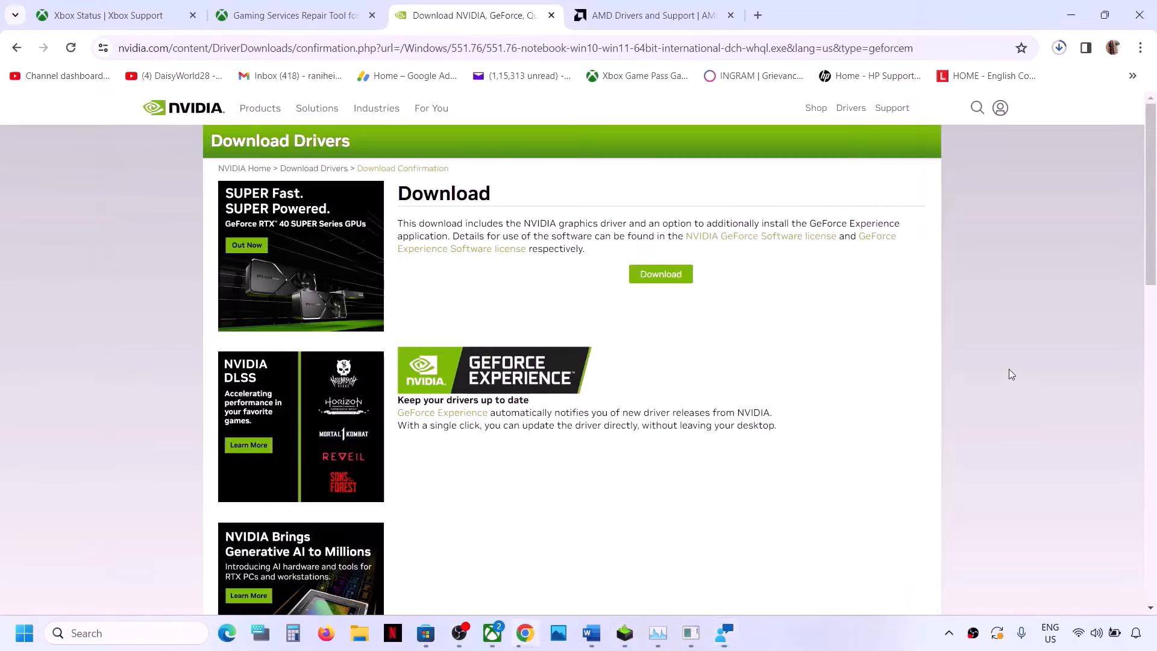
{"action": "left_click", "coordinate": [24, 633]}
{"action": "left_click", "coordinate": [437, 580]}
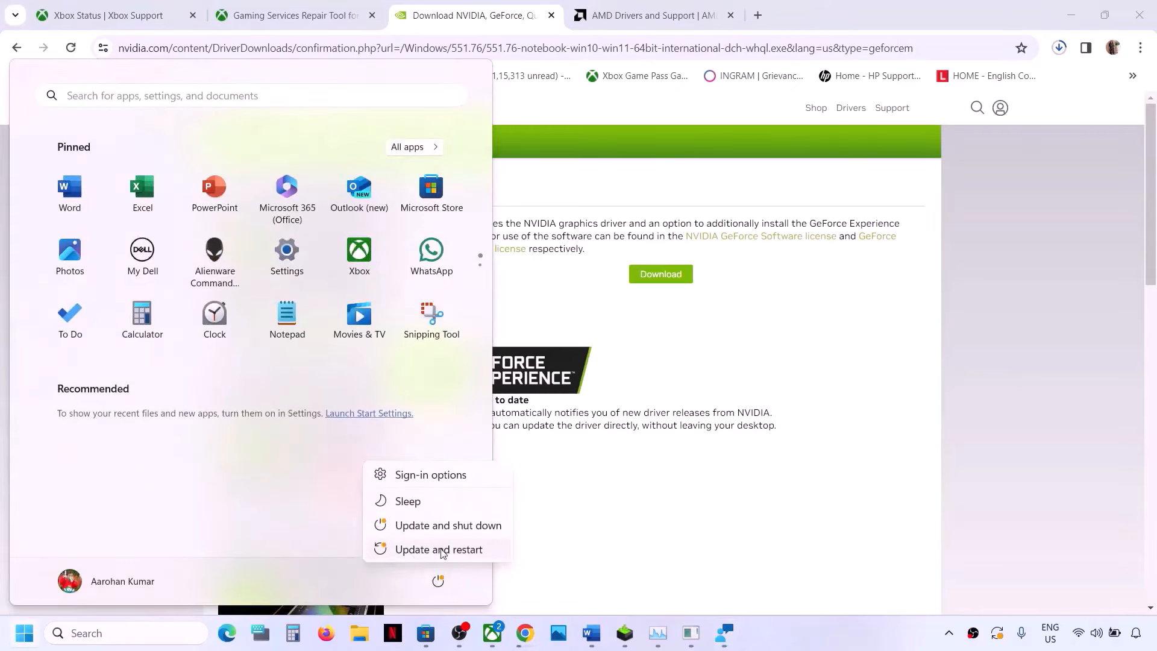
{"action": "left_click", "coordinate": [749, 500]}
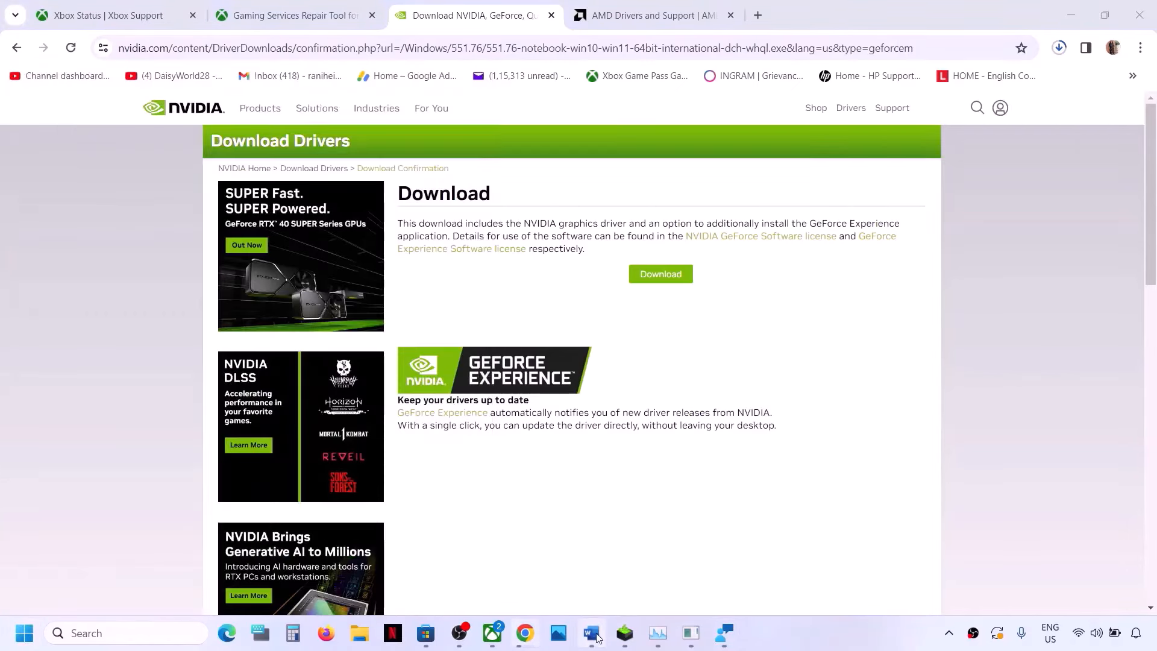
- Switch to the Word document and highlight Step 5's "Verify & repair the game"
{"action": "left_click", "coordinate": [591, 632]}
{"action": "scroll", "coordinate": [437, 429], "scroll_direction": "down", "scroll_amount": 4}
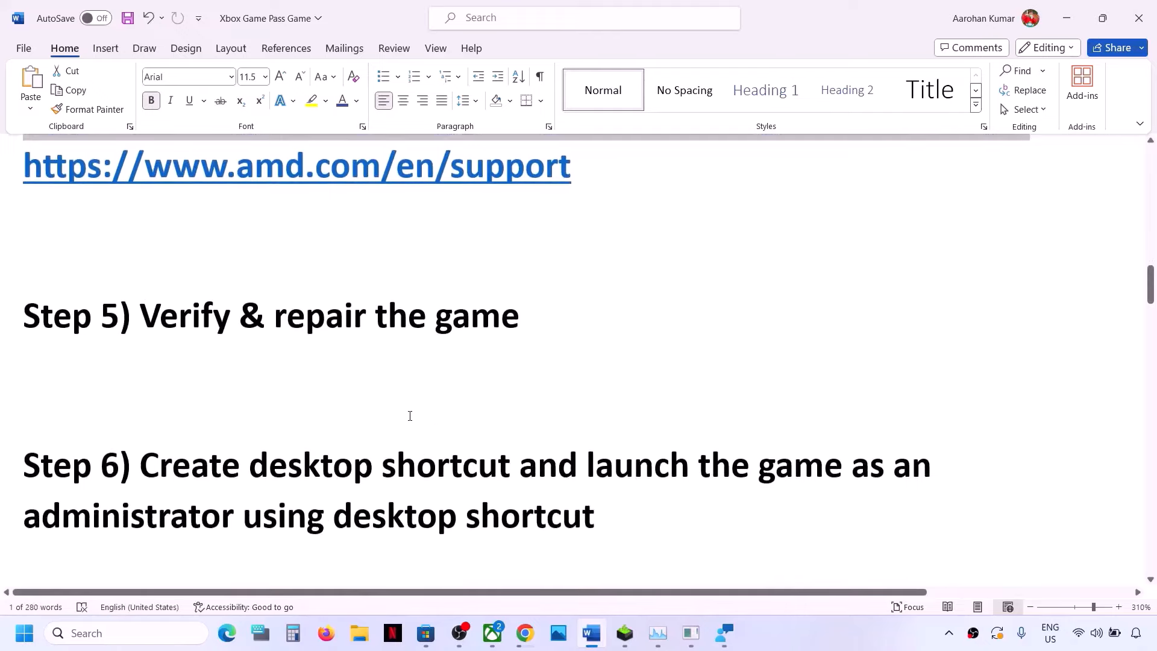
{"action": "scroll", "coordinate": [409, 413], "scroll_direction": "up", "scroll_amount": 2}
{"action": "left_click_drag", "start_coordinate": [196, 418], "coordinate": [567, 423]}
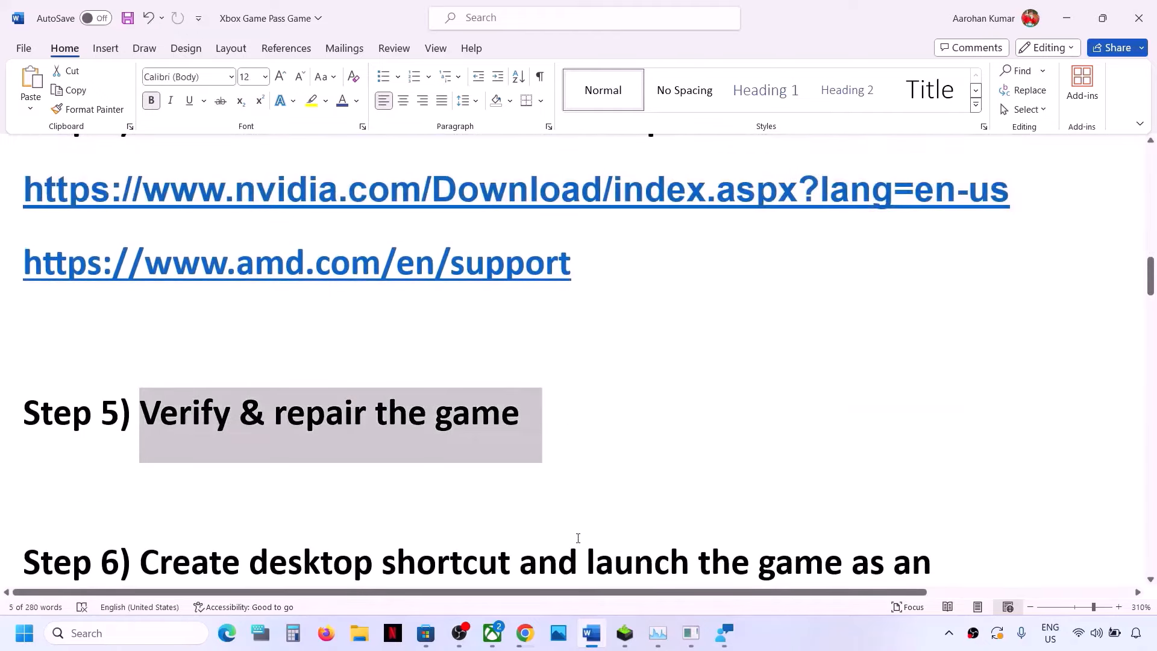
- Close the Xbox app's "Update required" dialog without updating and close the GamingRepairTool.exe console window
{"action": "left_click", "coordinate": [492, 634]}
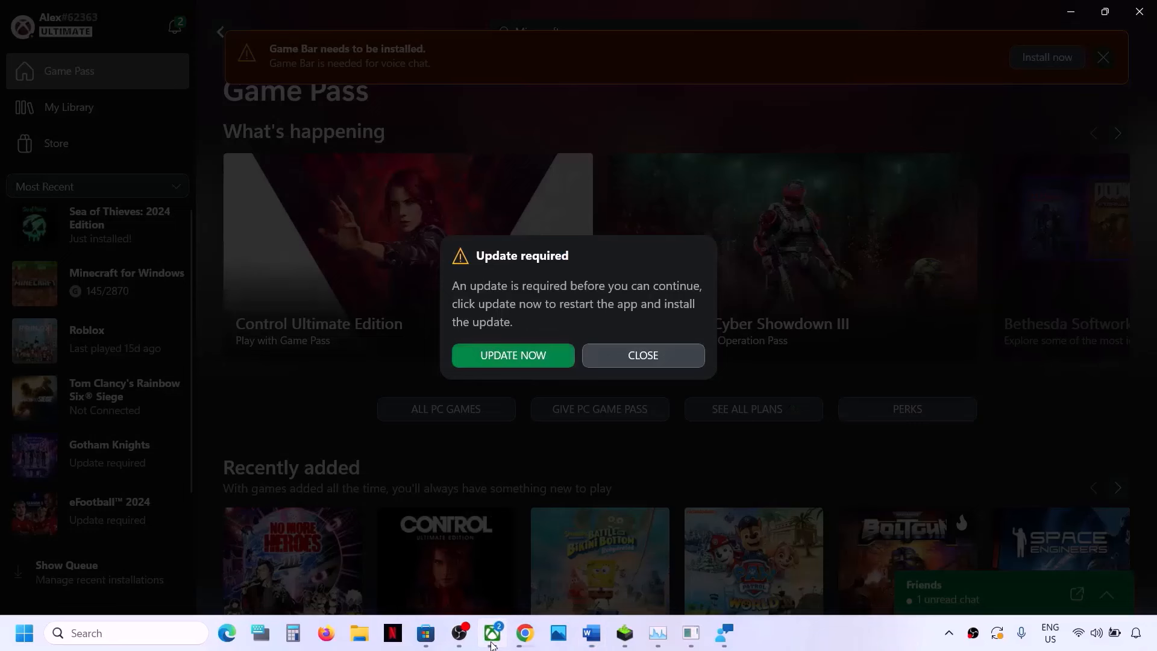
{"action": "left_click", "coordinate": [645, 355]}
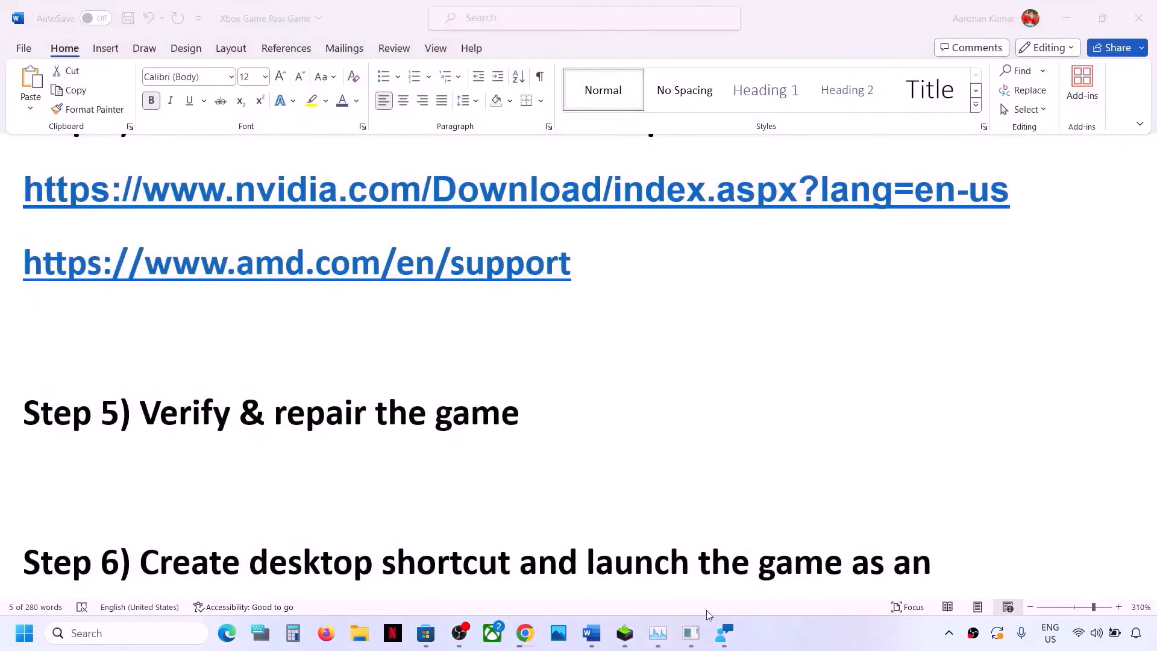
{"action": "left_click", "coordinate": [691, 636]}
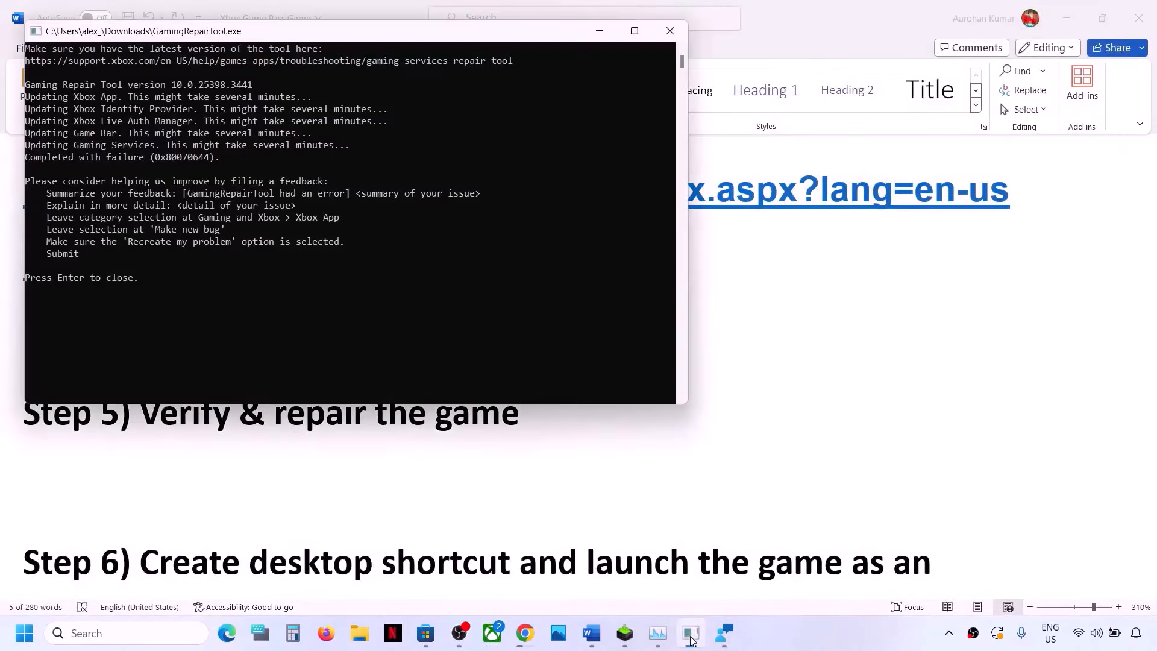
{"action": "key", "text": "Return"}
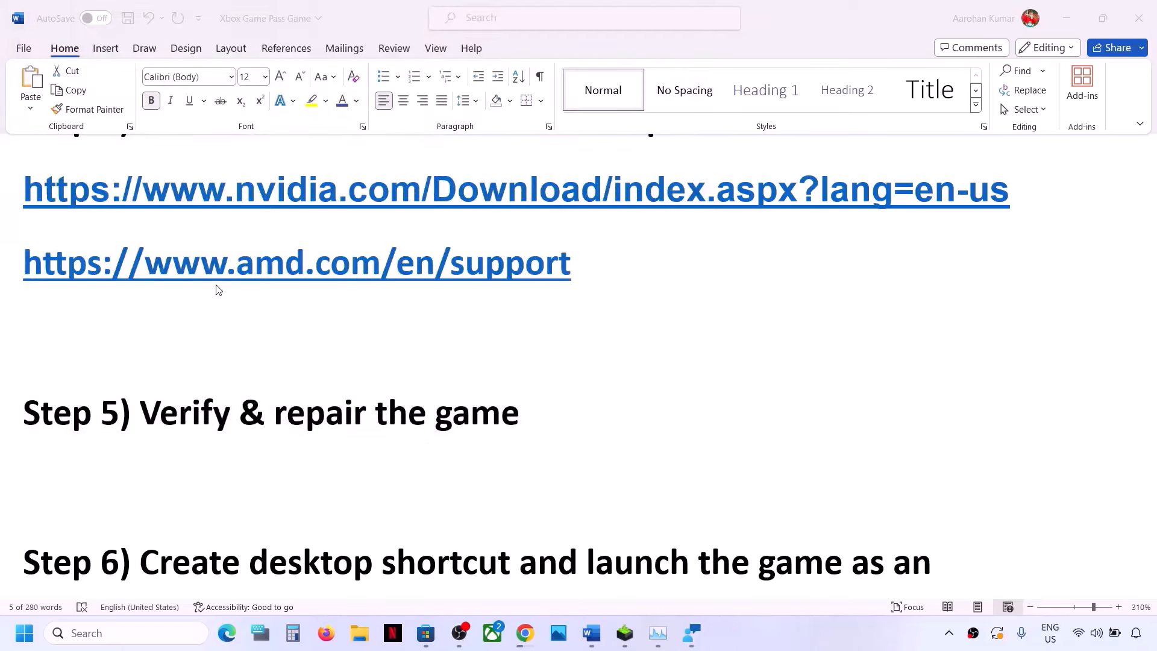
- Switch to the Xbox app, verify and repair the files of Sea of Thieves: 2024 Edition, and open the game's page
{"action": "left_click", "coordinate": [493, 634]}
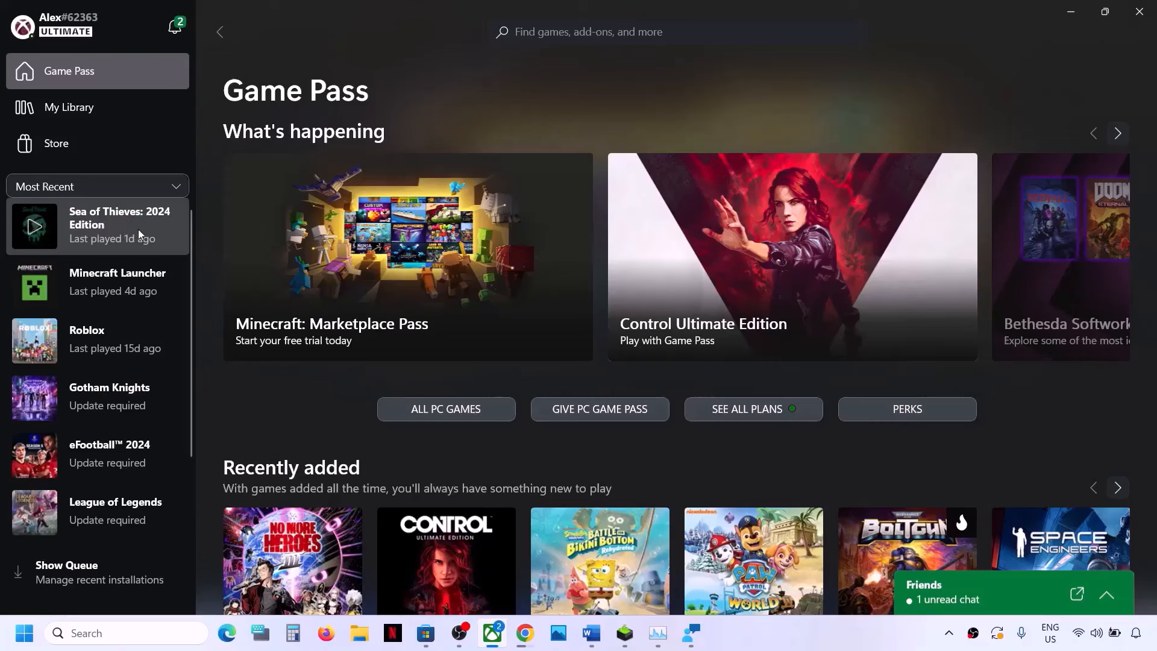
{"action": "right_click", "coordinate": [99, 227]}
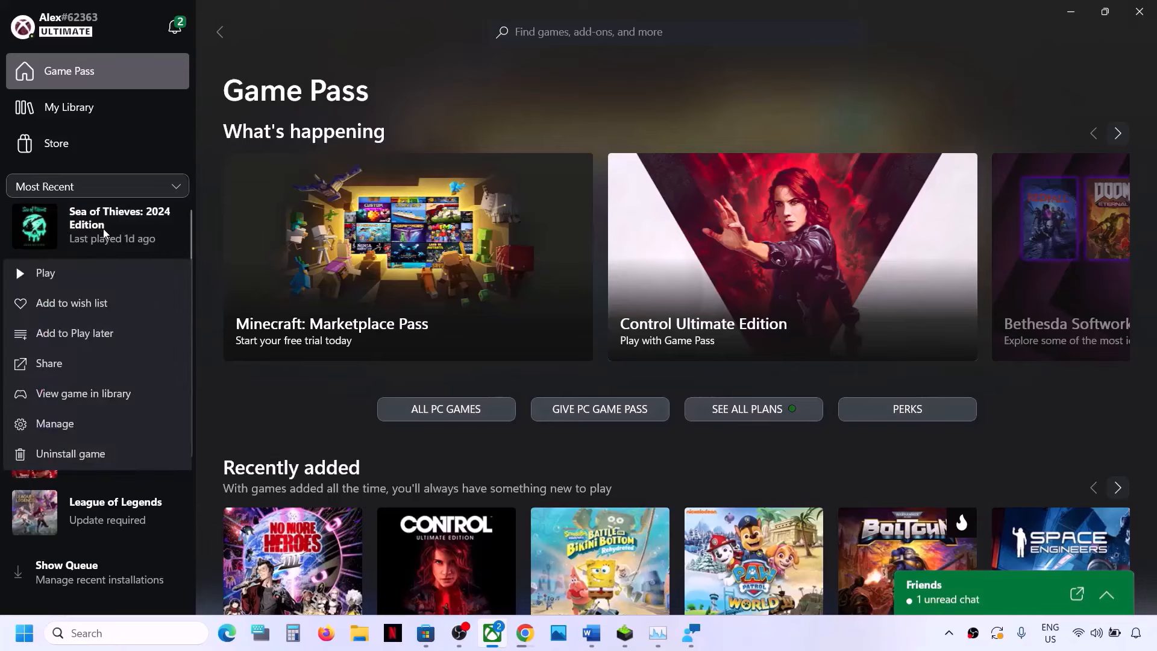
{"action": "left_click", "coordinate": [71, 425]}
{"action": "left_click", "coordinate": [634, 158]}
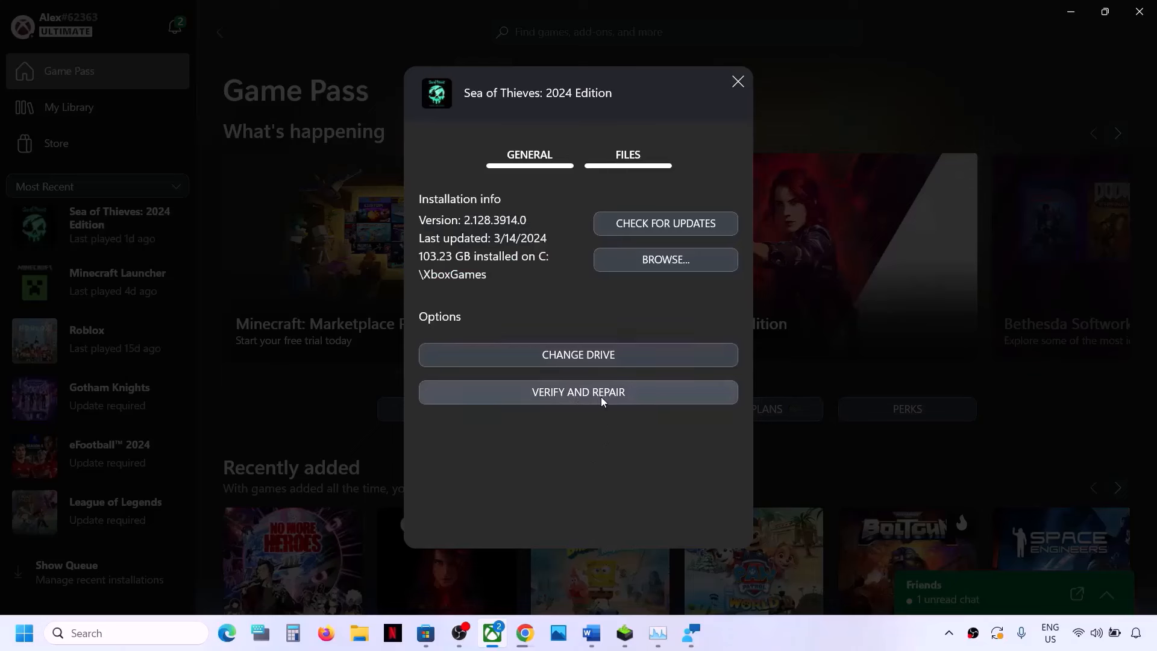
{"action": "left_click", "coordinate": [585, 395]}
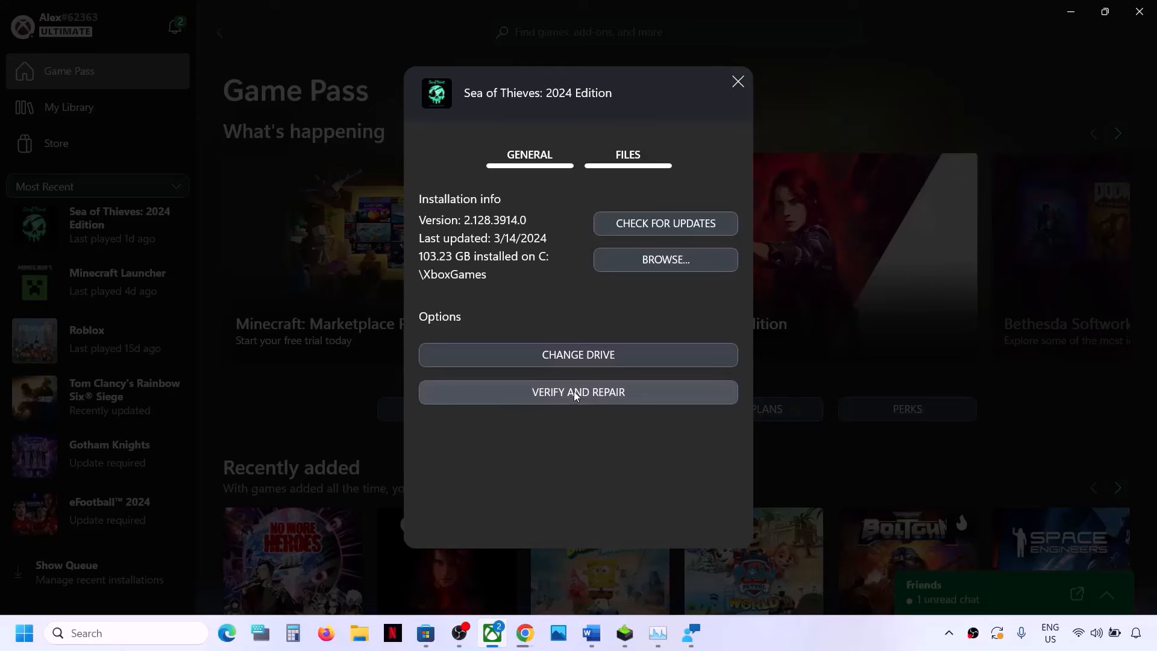
{"action": "left_click", "coordinate": [585, 395]}
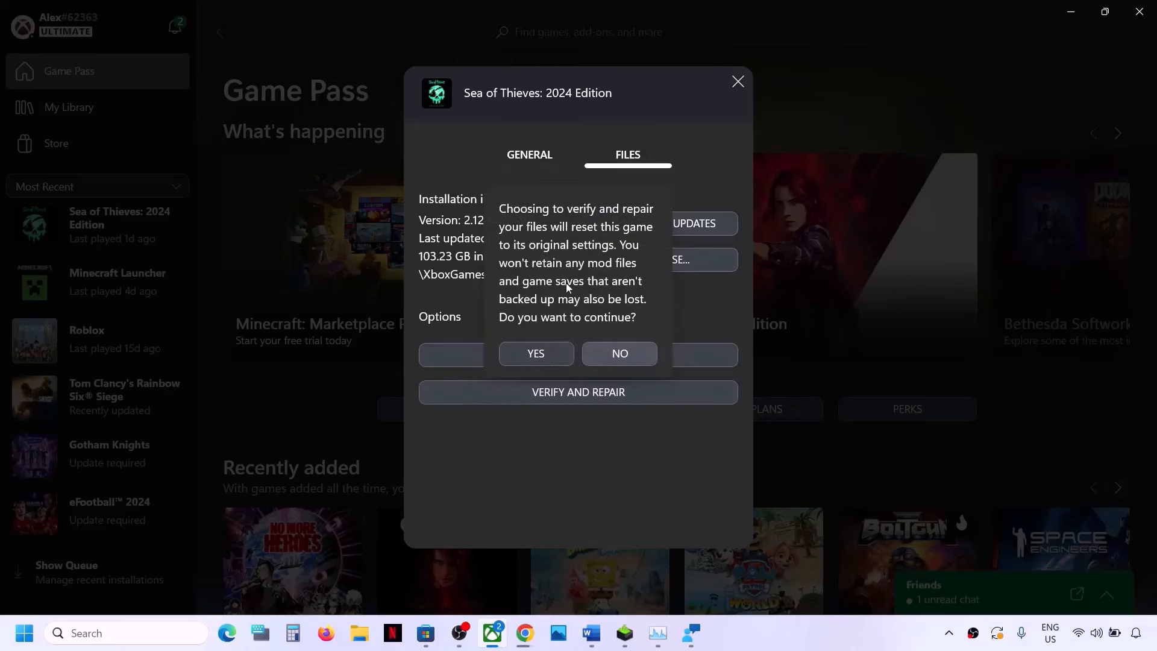
{"action": "left_click", "coordinate": [537, 354]}
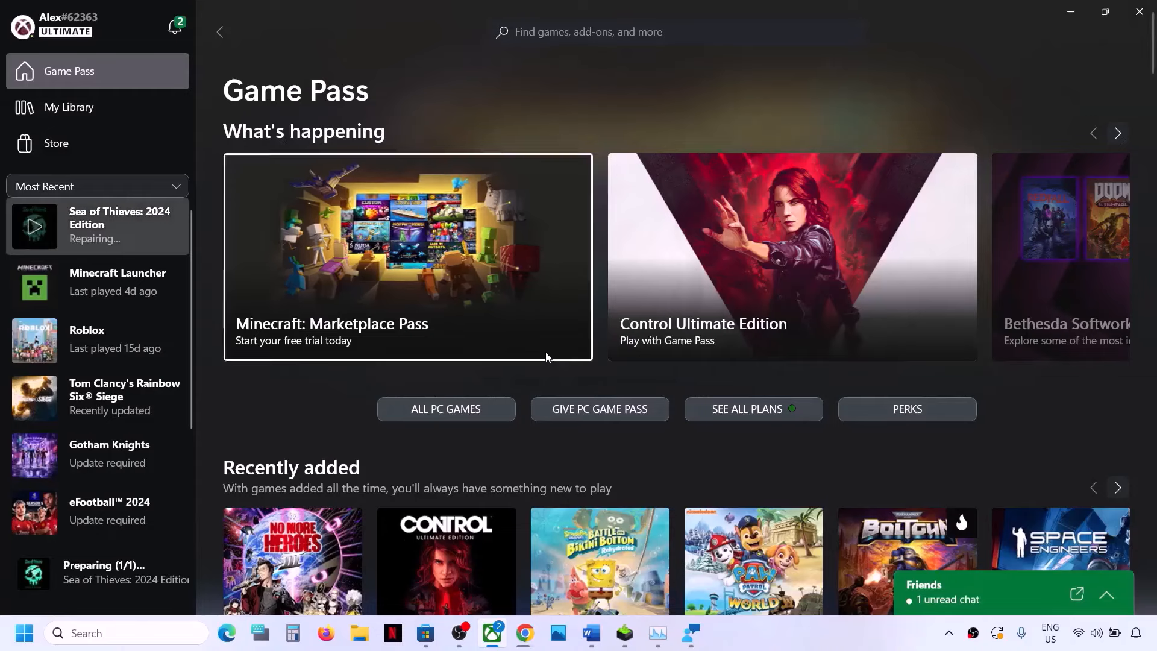
{"action": "left_click", "coordinate": [123, 223]}
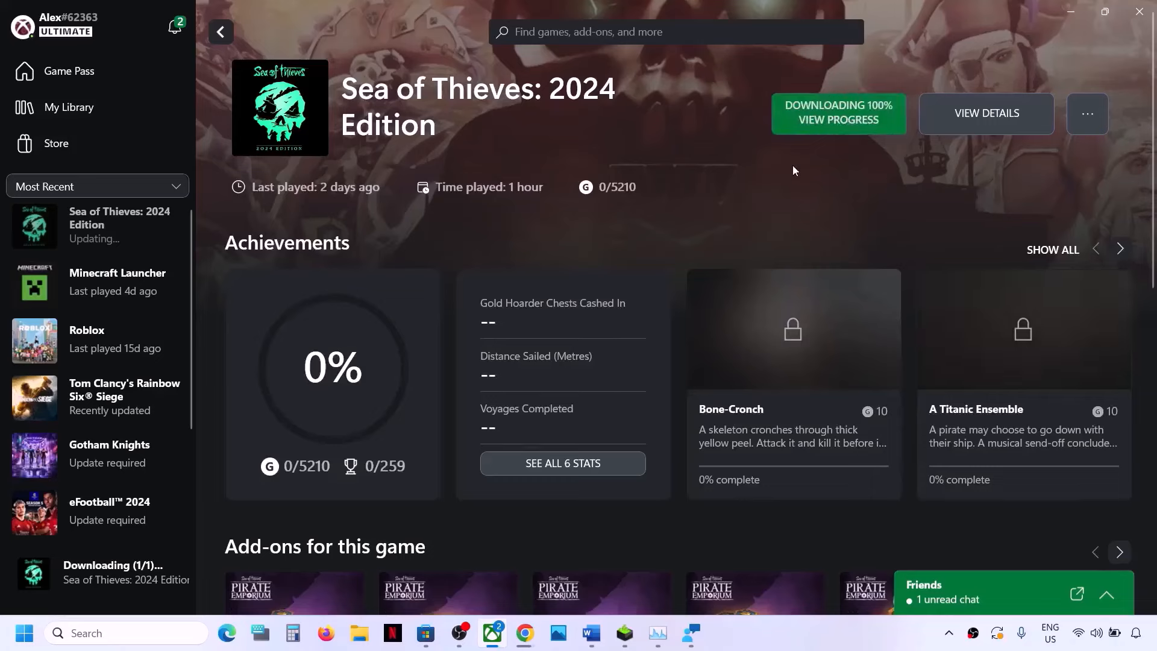
- Switch to the Word document and highlight Step 6's "Create desktop shortcut and launch the game as an administrator using desktop shortcut"
{"action": "left_click", "coordinate": [591, 633]}
{"action": "scroll", "coordinate": [432, 429], "scroll_direction": "down", "scroll_amount": 3}
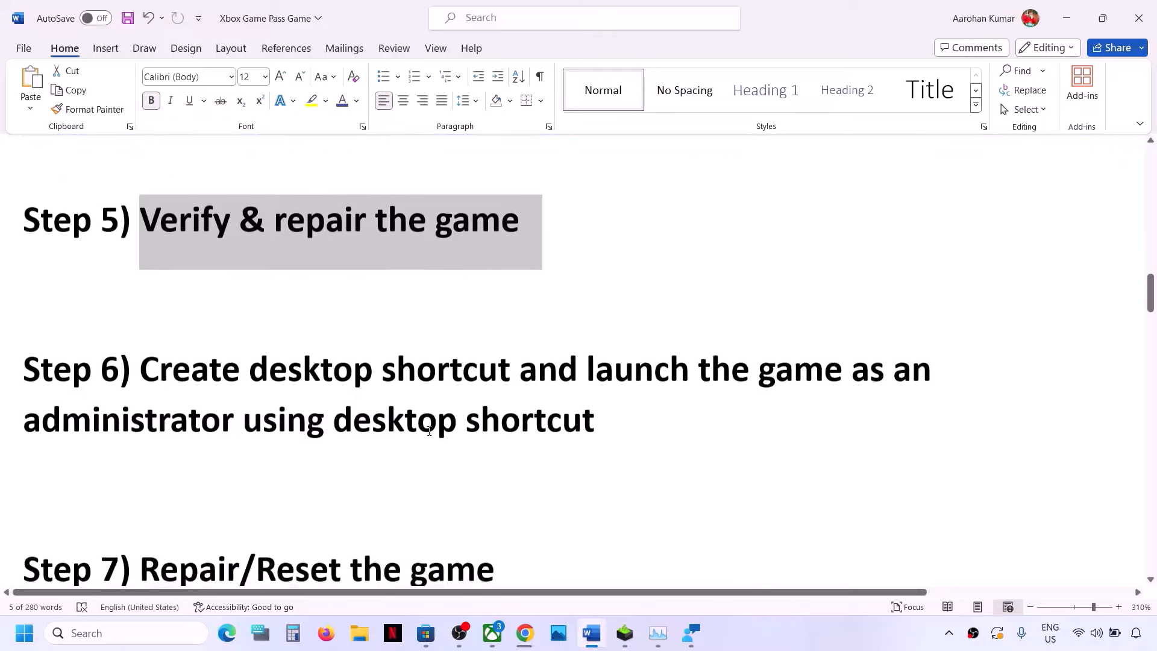
{"action": "left_click_drag", "start_coordinate": [147, 368], "coordinate": [749, 413]}
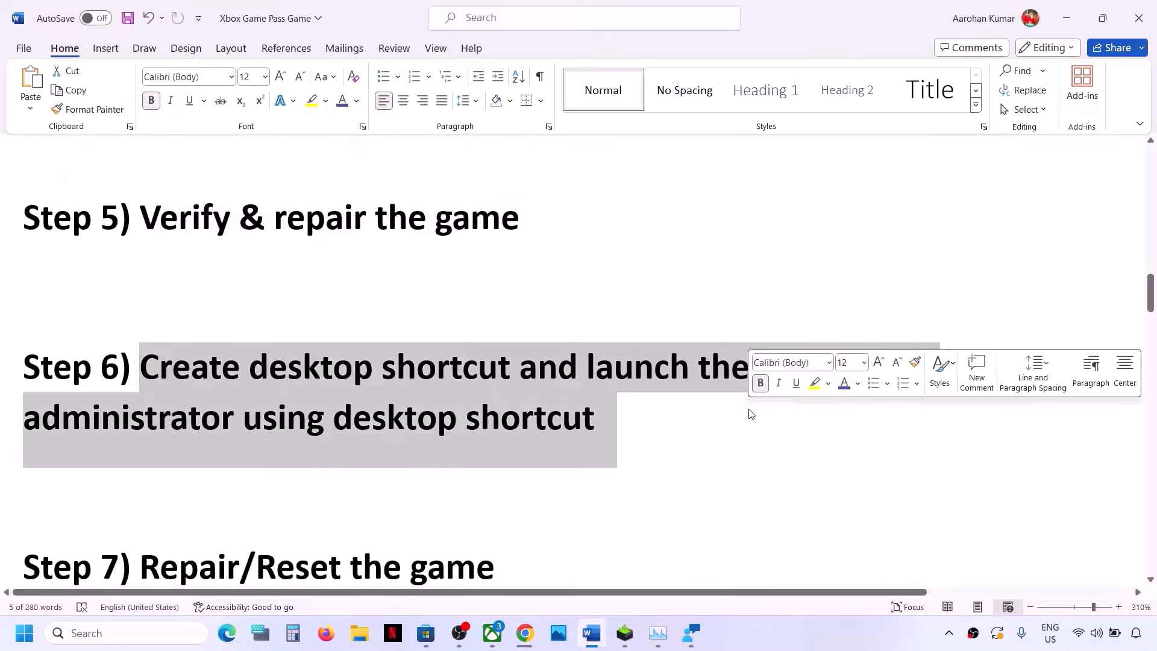
- Create a desktop shortcut for Sea of Thieves: 2024 Edition from the Xbox app and view the shortcut's options on the desktop
{"action": "left_click", "coordinate": [1066, 19]}
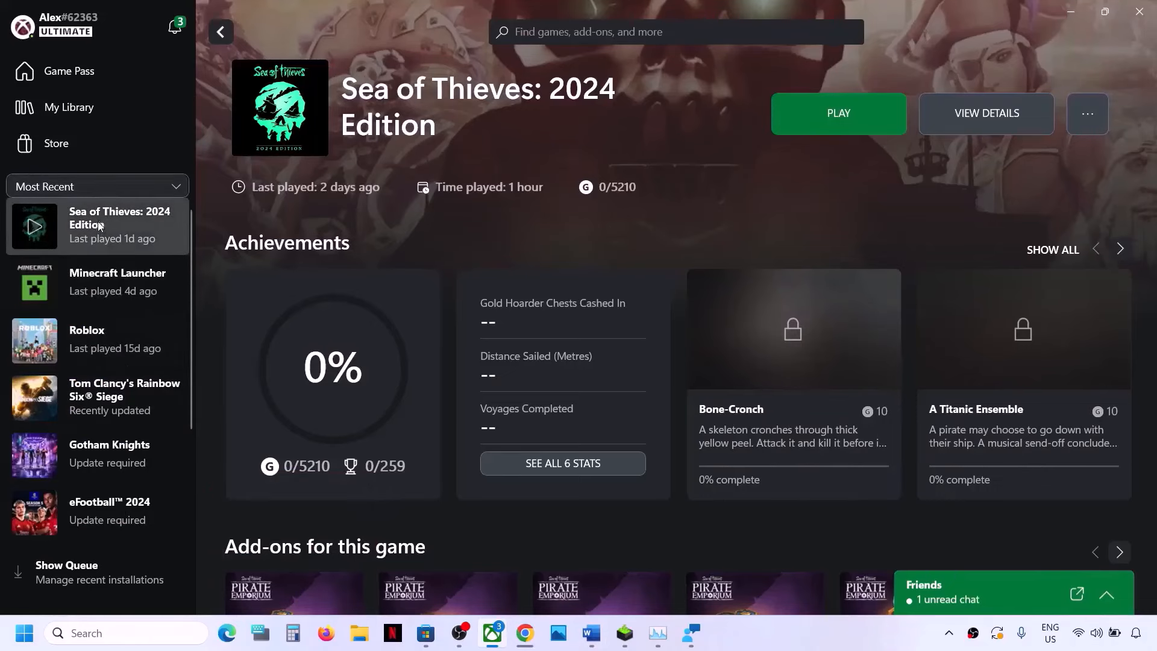
{"action": "left_click", "coordinate": [95, 78]}
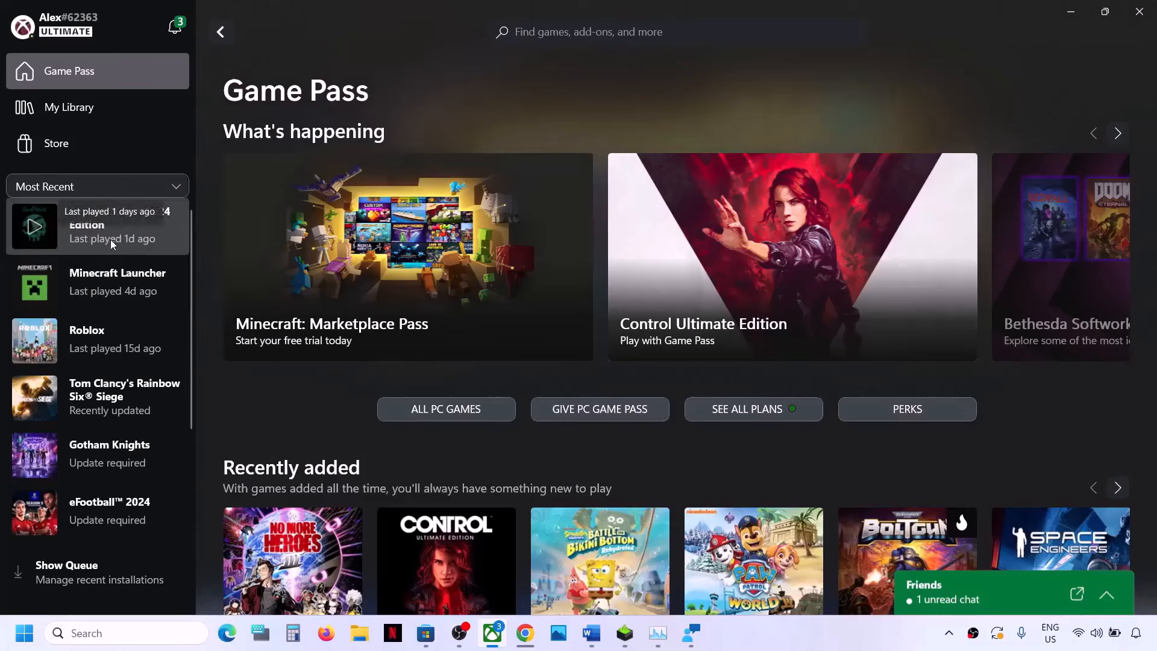
{"action": "right_click", "coordinate": [105, 226]}
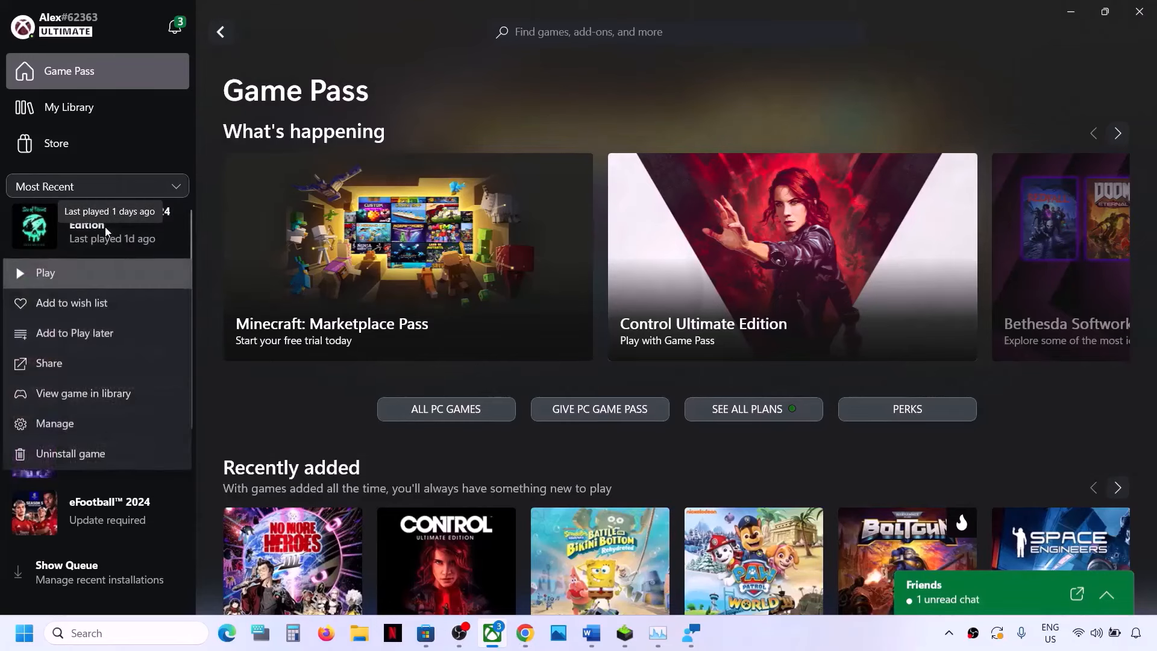
{"action": "left_click", "coordinate": [72, 420]}
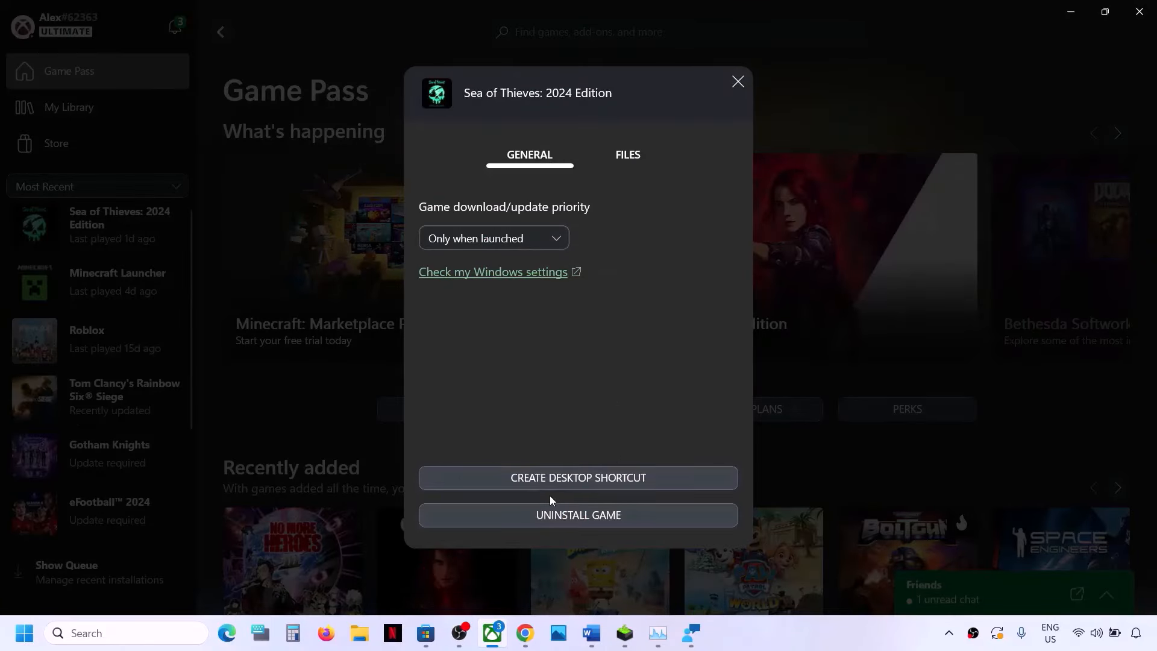
{"action": "left_click", "coordinate": [602, 479]}
{"action": "key", "text": "super+d"}
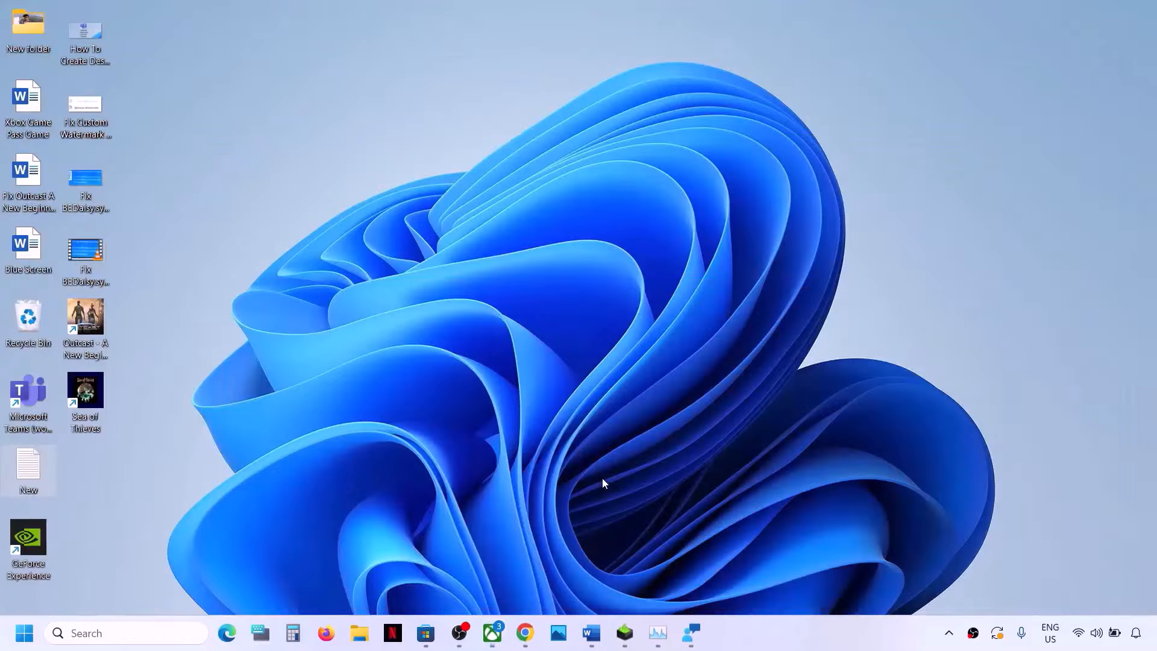
{"action": "right_click", "coordinate": [89, 390]}
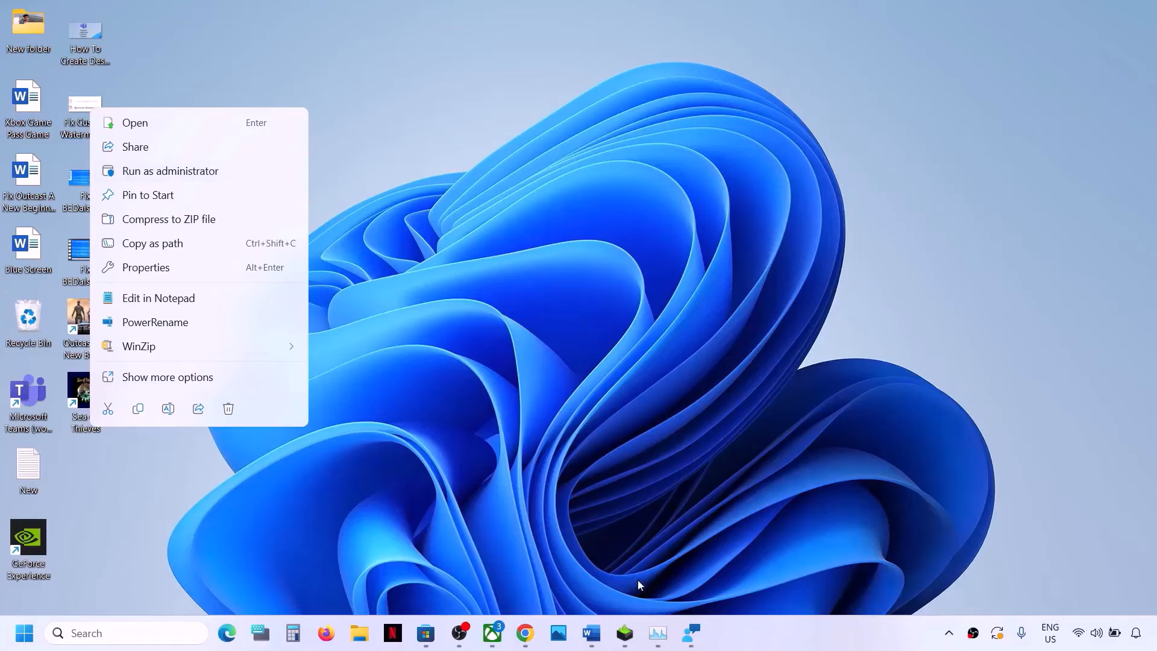
- Return to the Word document and highlight Step 7's "Repair/Reset the game"
{"action": "left_click", "coordinate": [591, 632]}
{"action": "scroll", "coordinate": [371, 424], "scroll_direction": "down", "scroll_amount": 3}
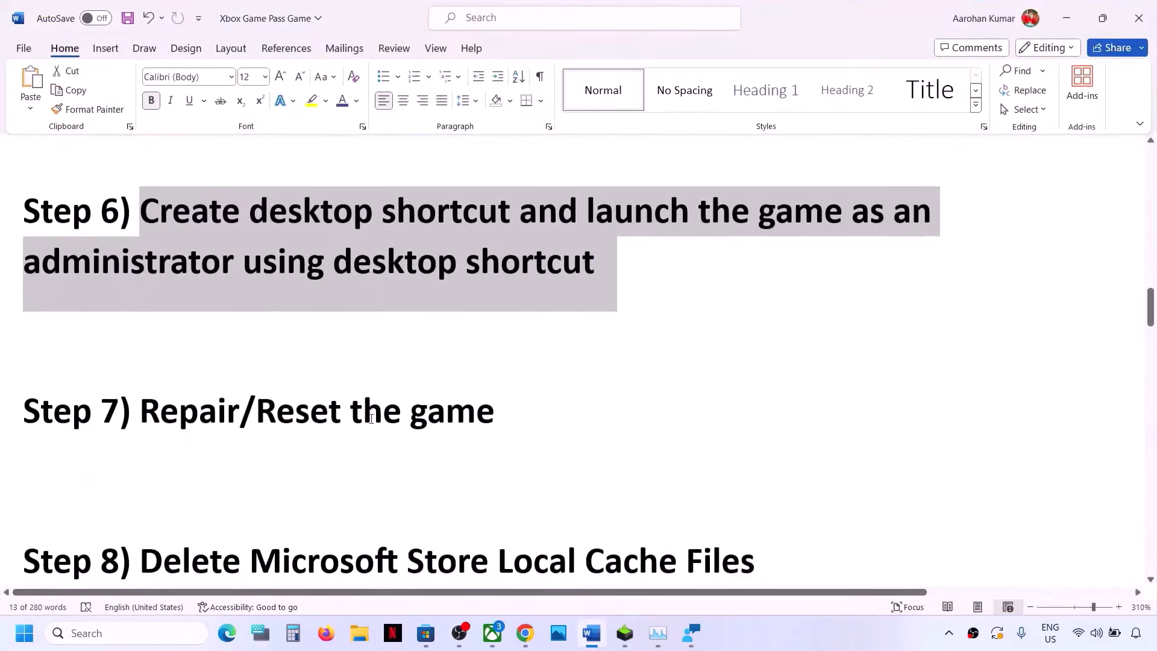
{"action": "left_click_drag", "start_coordinate": [179, 402], "coordinate": [560, 403]}
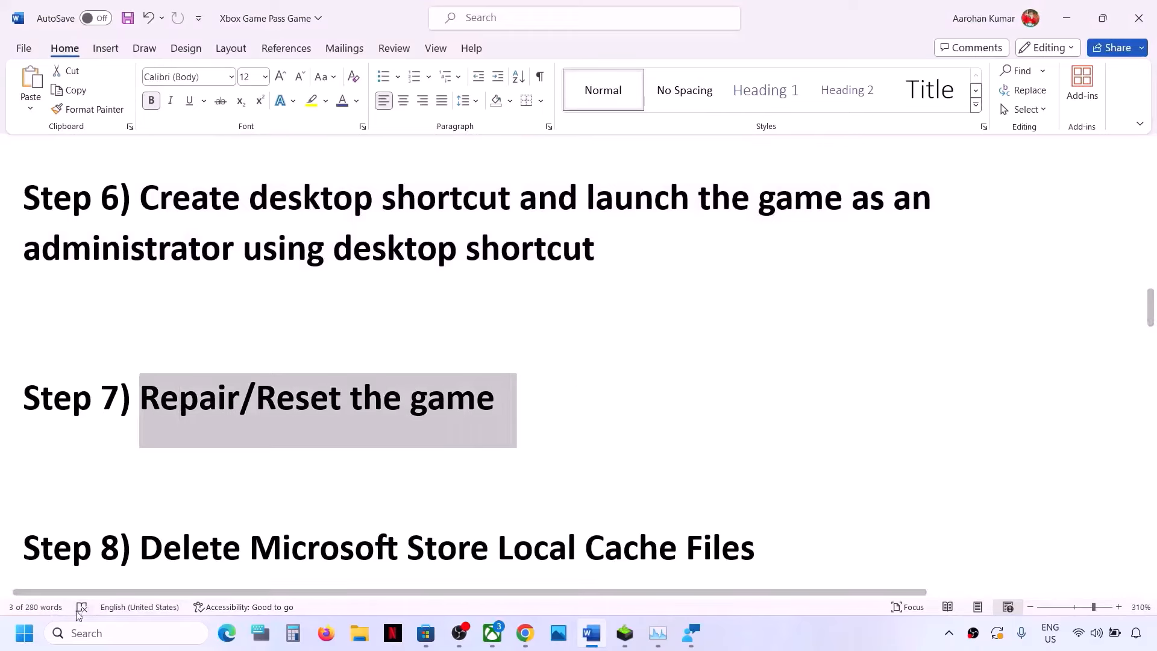
- Open the list of installed apps in Windows Settings
{"action": "left_click", "coordinate": [27, 634]}
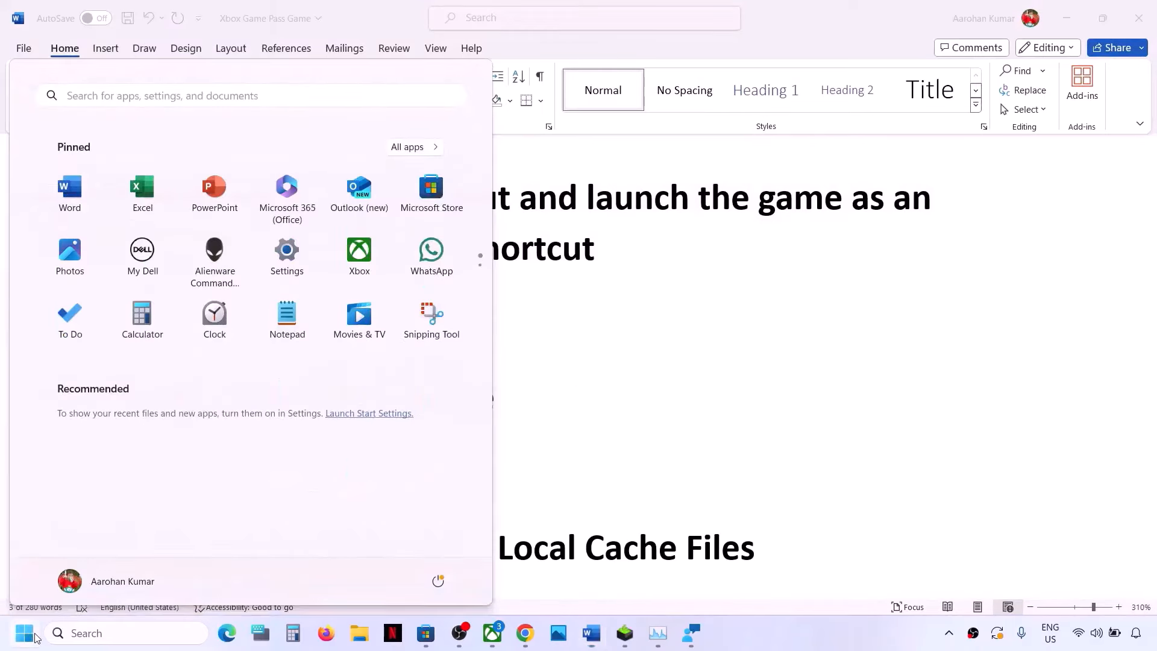
{"action": "left_click", "coordinate": [300, 266]}
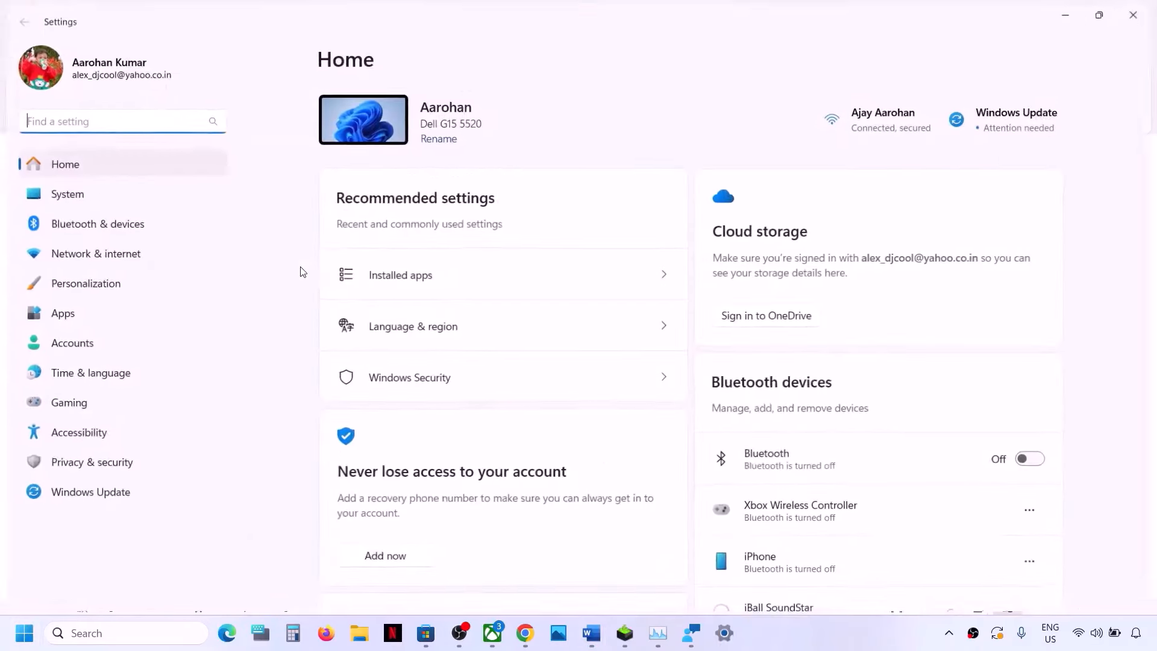
{"action": "left_click", "coordinate": [93, 314]}
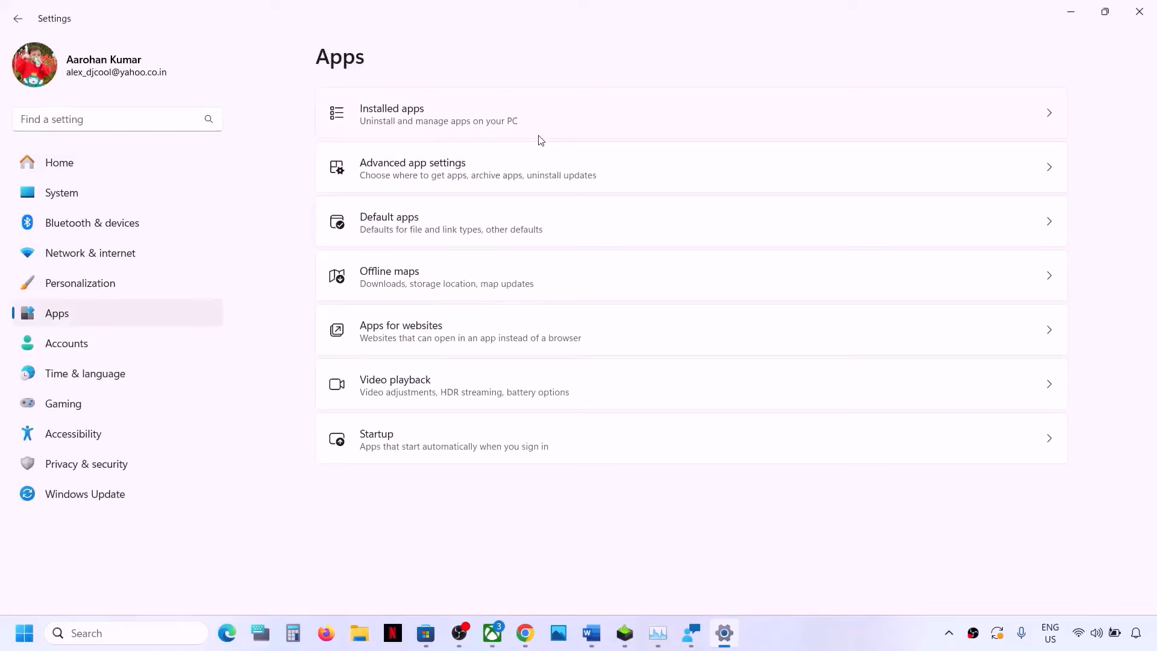
{"action": "left_click", "coordinate": [421, 121]}
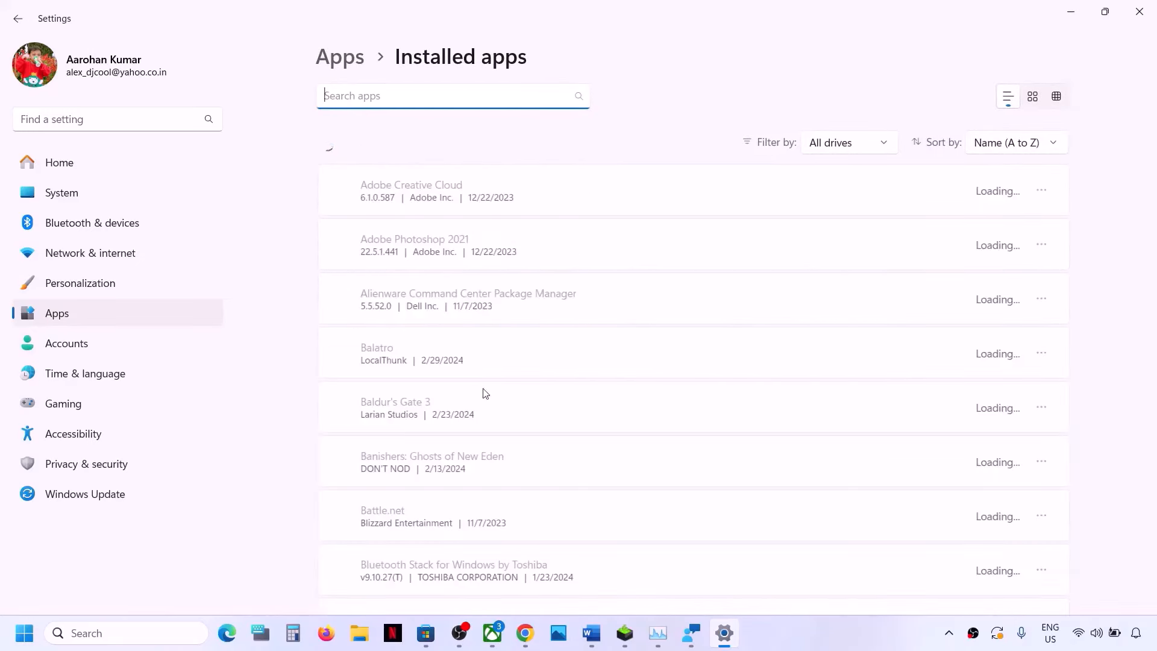
- Search the installed apps for "sea of" and open the advanced options of Sea of Thieves
{"action": "scroll", "coordinate": [484, 393], "scroll_direction": "down", "scroll_amount": 20}
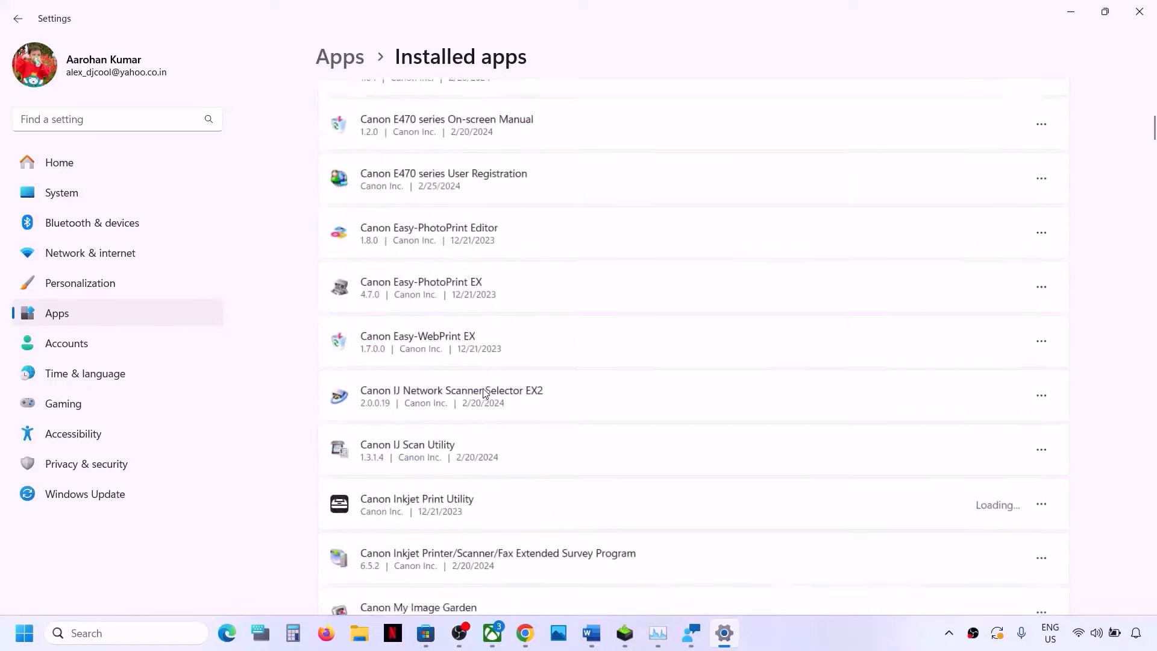
{"action": "scroll", "coordinate": [483, 393], "scroll_direction": "down", "scroll_amount": 20}
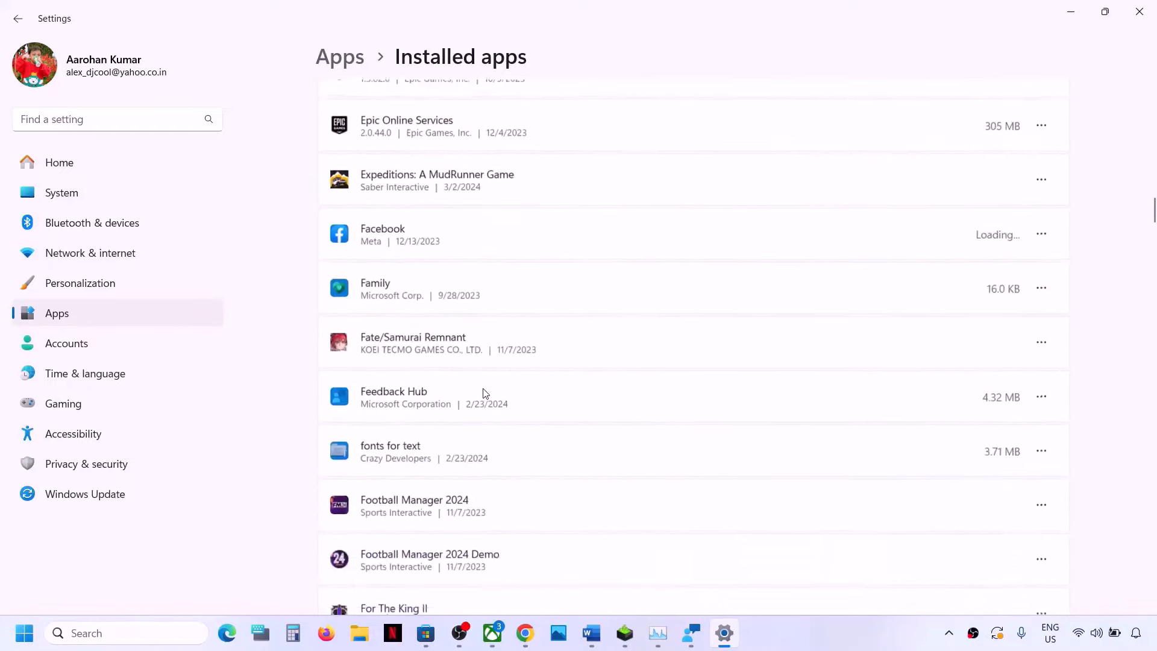
{"action": "scroll", "coordinate": [484, 392], "scroll_direction": "down", "scroll_amount": 15}
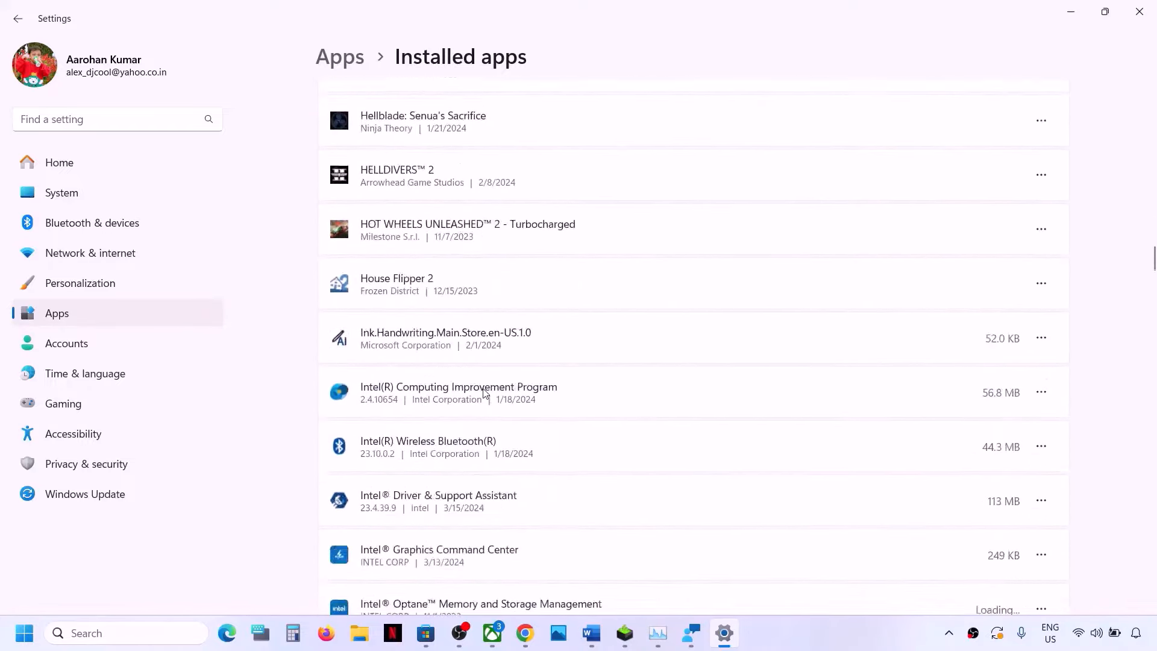
{"action": "scroll", "coordinate": [485, 393], "scroll_direction": "down", "scroll_amount": 20}
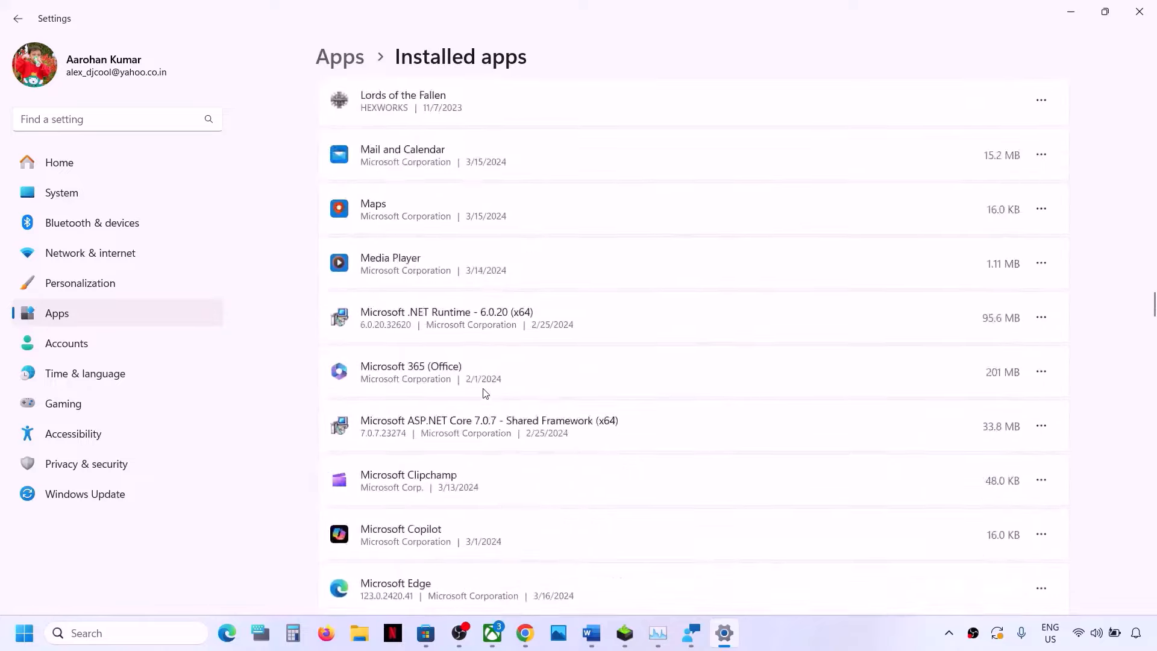
{"action": "scroll", "coordinate": [484, 393], "scroll_direction": "down", "scroll_amount": 10}
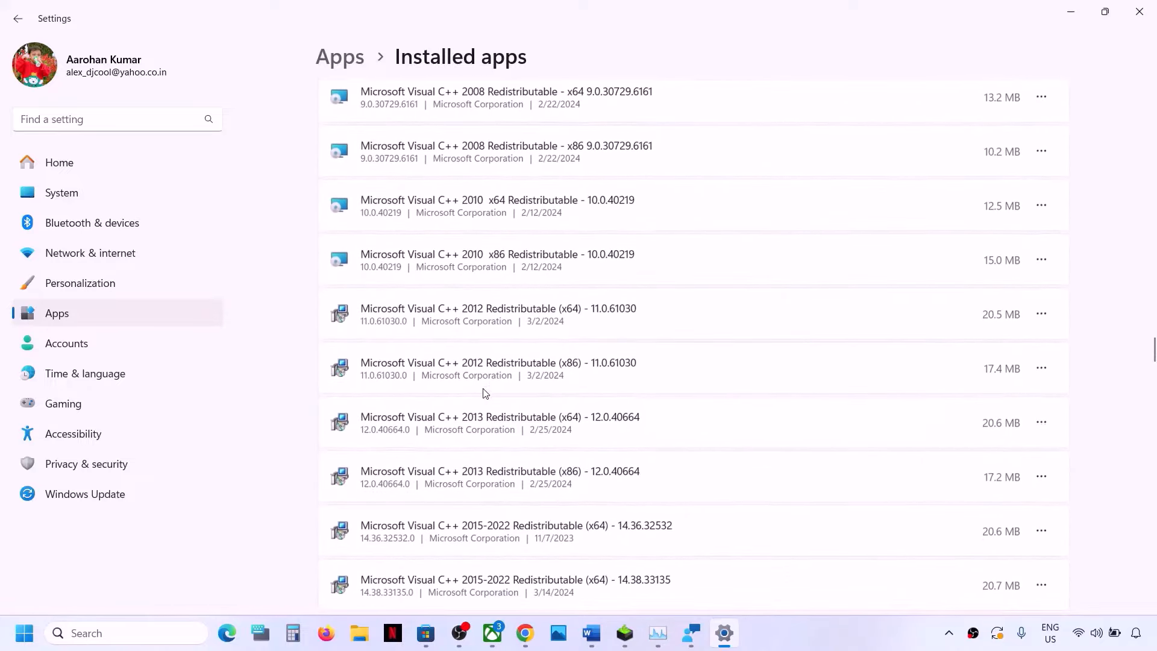
{"action": "scroll", "coordinate": [485, 393], "scroll_direction": "up", "scroll_amount": 20}
{"action": "scroll", "coordinate": [485, 393], "scroll_direction": "up", "scroll_amount": 15}
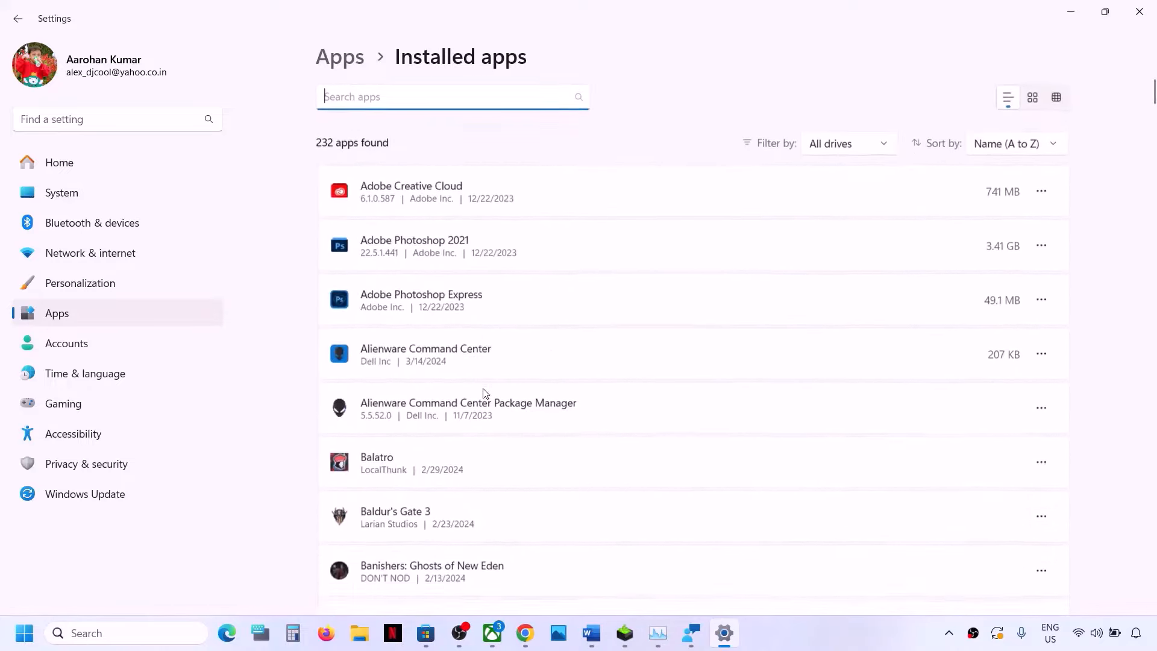
{"action": "left_click", "coordinate": [353, 90]}
{"action": "type", "text": "sea of"}
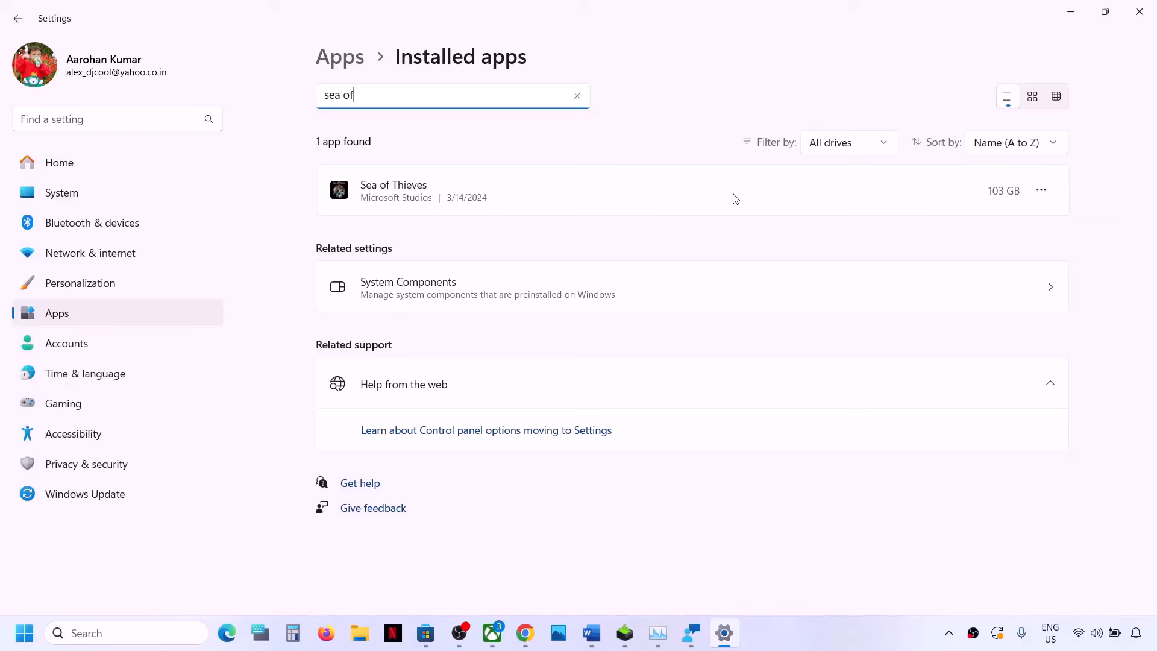
{"action": "left_click", "coordinate": [1041, 191]}
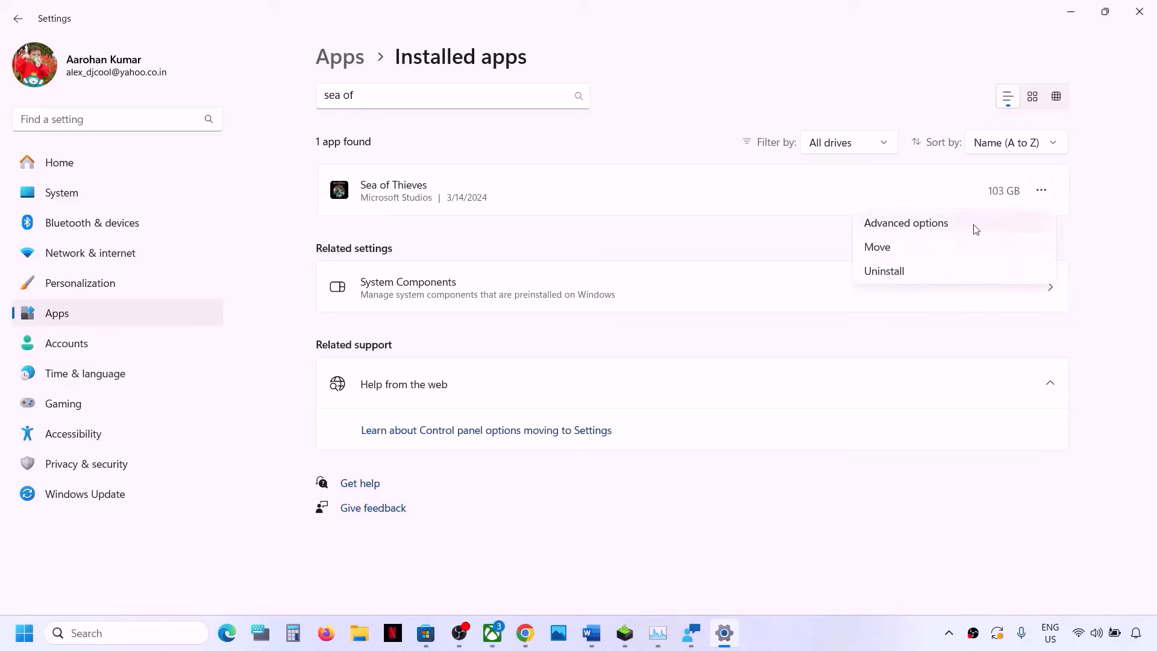
{"action": "left_click", "coordinate": [939, 232]}
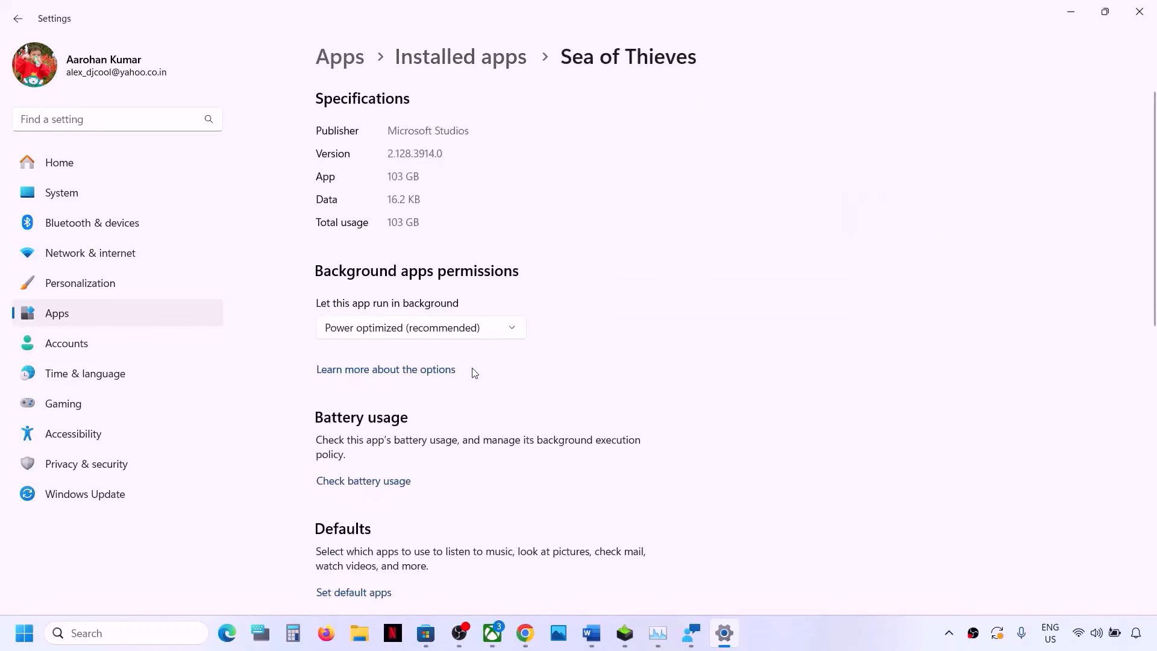
- Repair the Sea of Thieves app, and reset it with its app data deleted
{"action": "scroll", "coordinate": [474, 372], "scroll_direction": "down", "scroll_amount": 10}
{"action": "scroll", "coordinate": [474, 372], "scroll_direction": "up", "scroll_amount": 1}
{"action": "scroll", "coordinate": [475, 373], "scroll_direction": "up", "scroll_amount": 1}
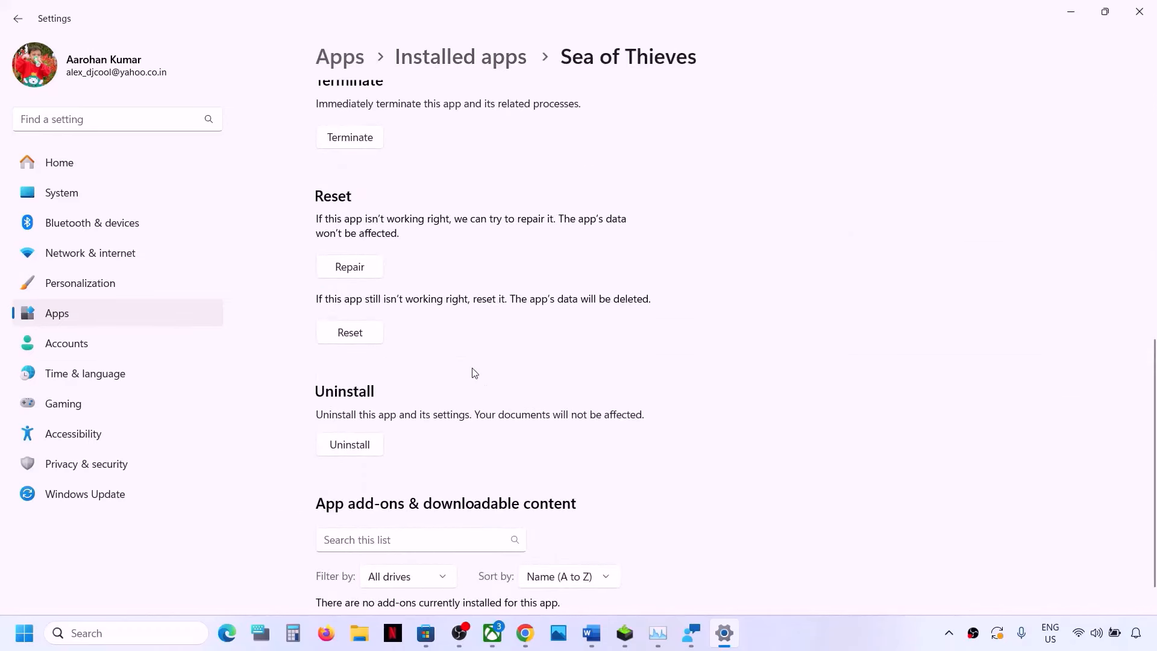
{"action": "left_click", "coordinate": [344, 265]}
{"action": "left_click", "coordinate": [355, 339]}
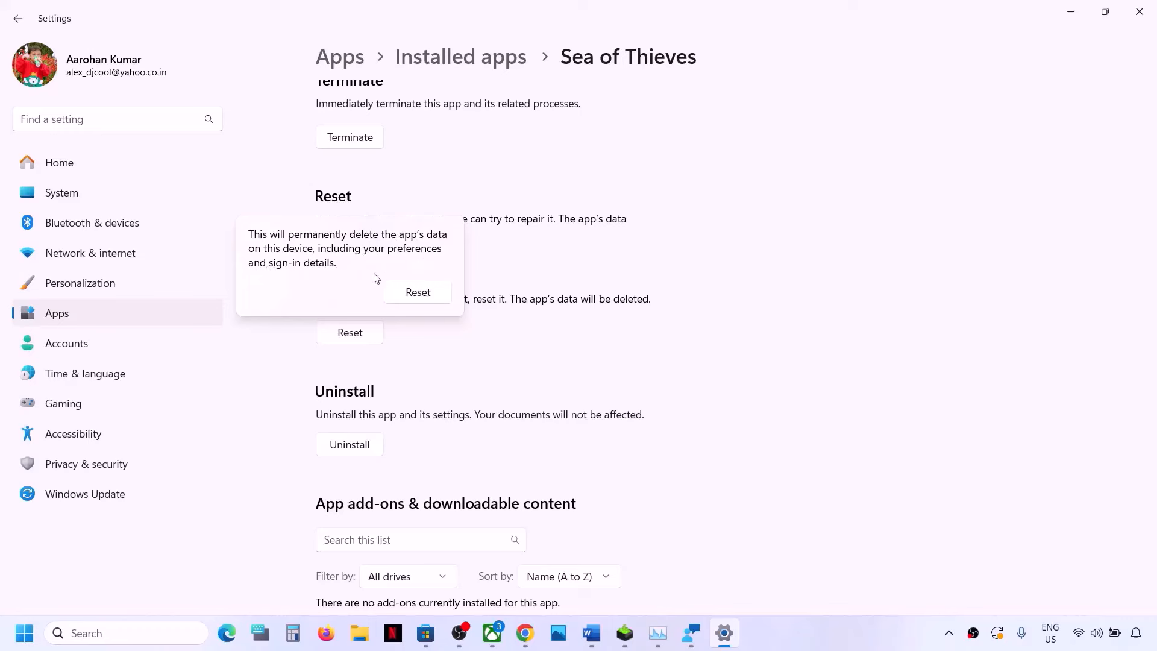
{"action": "left_click", "coordinate": [417, 293]}
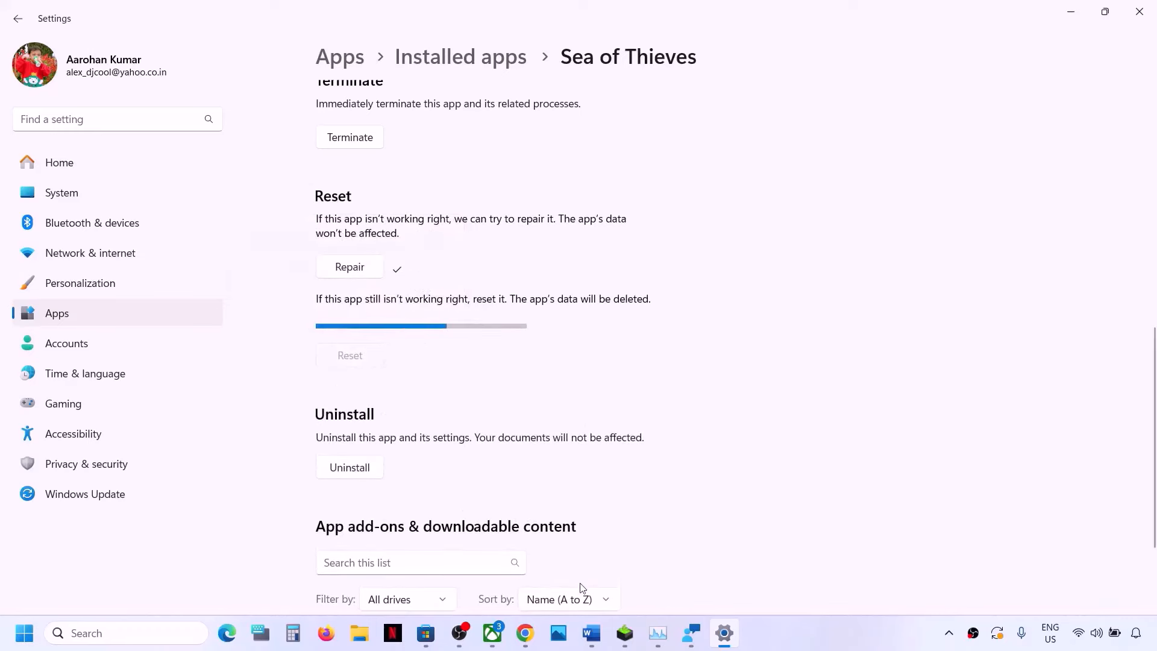
- Switch to the Xbox app and close the management dialog of Sea of Thieves: 2024 Edition
{"action": "left_click", "coordinate": [493, 638]}
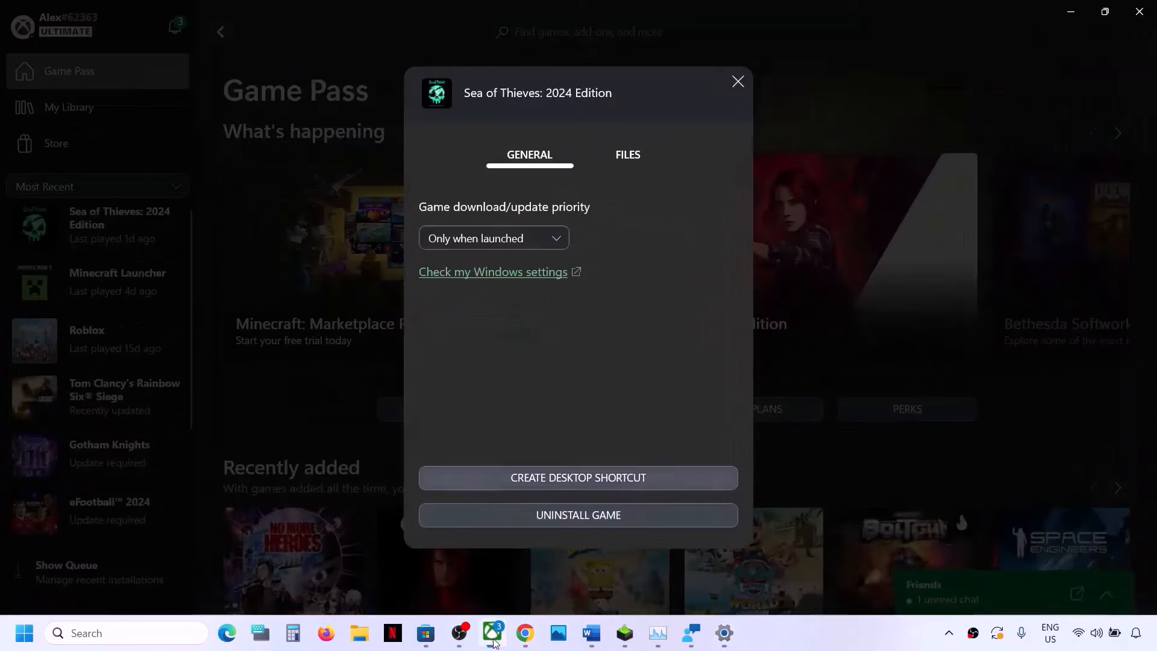
{"action": "left_click", "coordinate": [737, 81]}
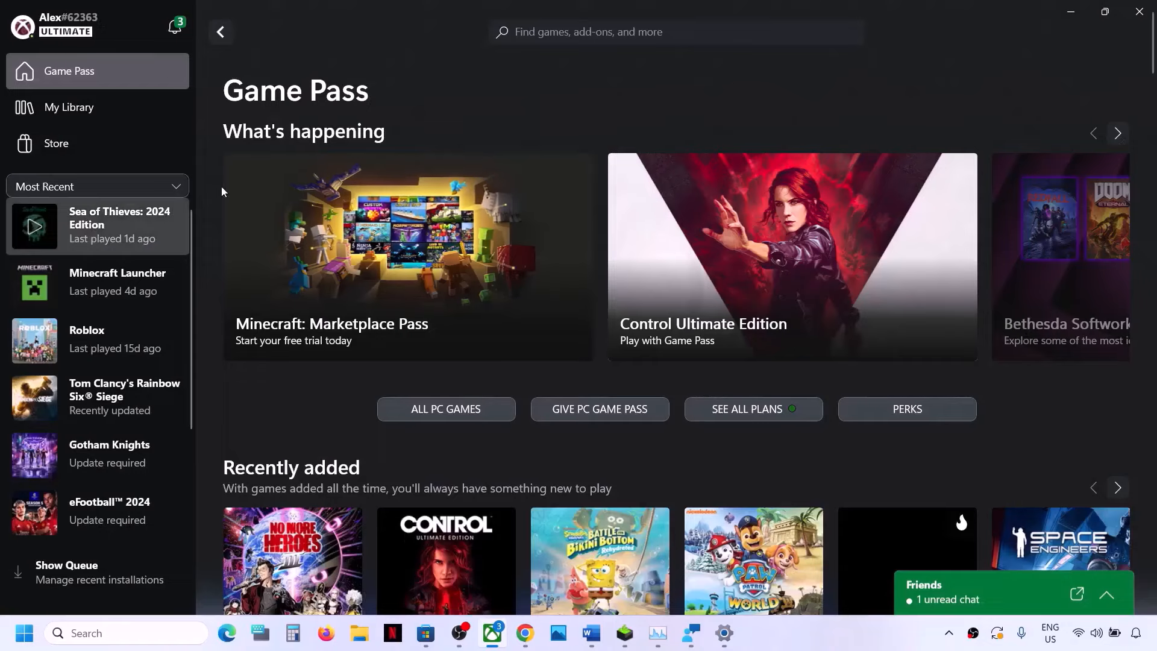
- Open the Sea of Thieves: 2024 Edition page from the recent games, and search the store for "sea of th" to open its product page
{"action": "left_click", "coordinate": [128, 223]}
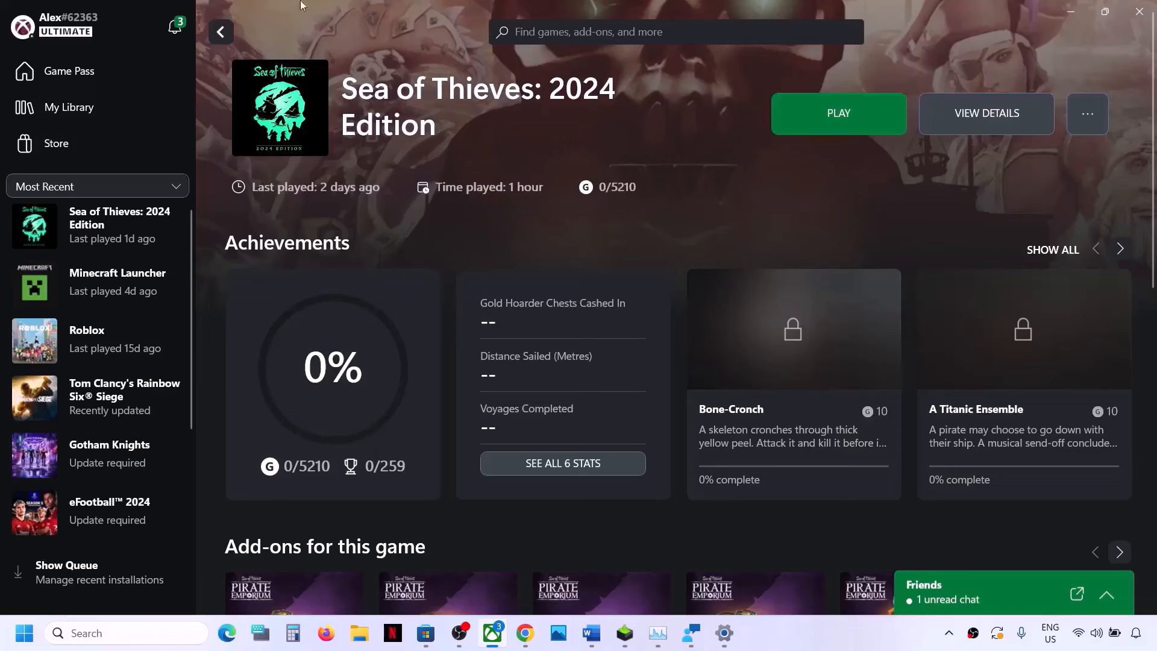
{"action": "left_click", "coordinate": [540, 32]}
{"action": "type", "text": "sea of"}
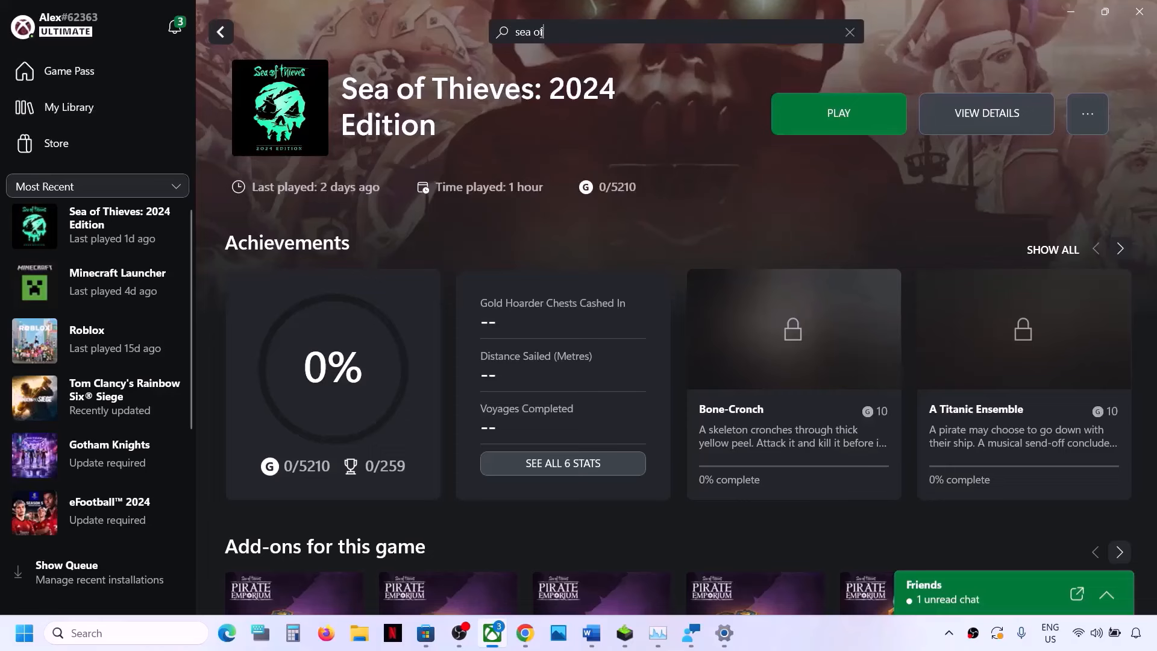
{"action": "type", "text": " th"}
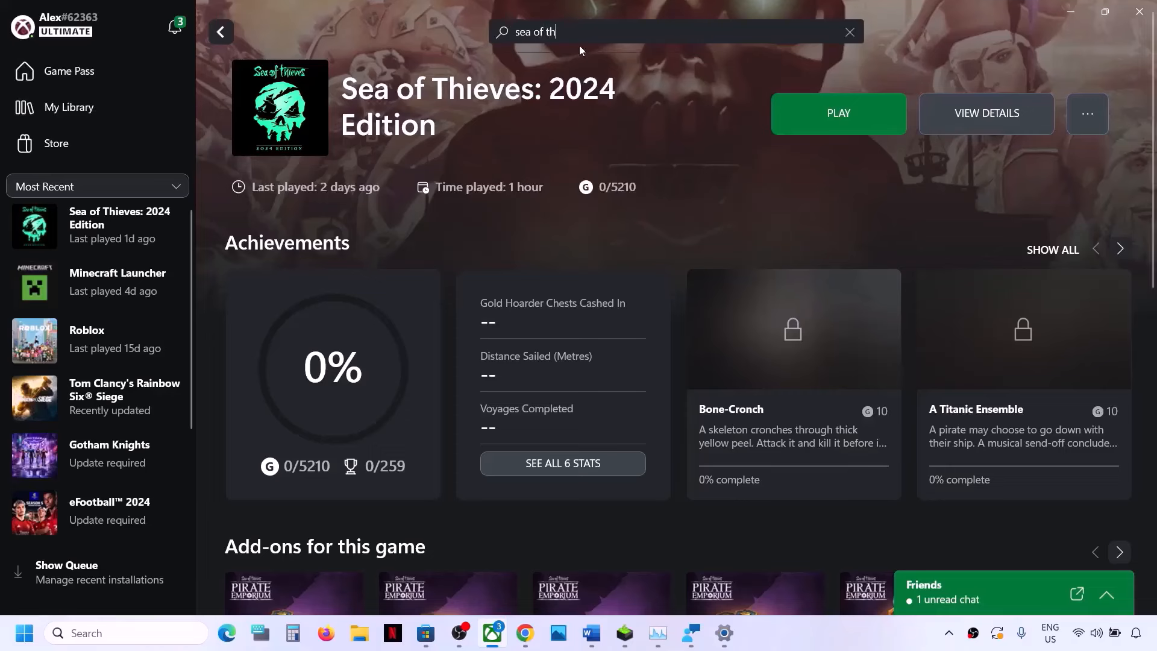
{"action": "type", "text": "o"}
{"action": "key", "text": "BackSpace"}
{"action": "type", "text": "i"}
{"action": "key", "text": "BackSpace"}
{"action": "left_click", "coordinate": [610, 82]}
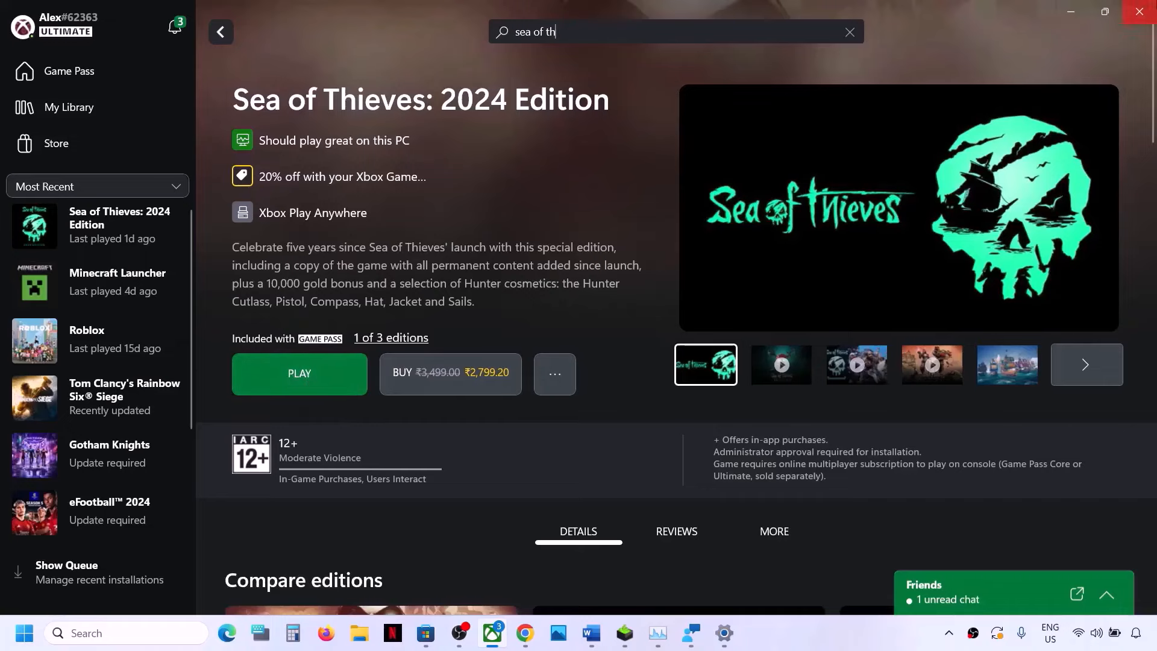
- Close and restart the Xbox app, and reopen the Sea of Thieves: 2024 Edition game page
{"action": "left_click", "coordinate": [1138, 13]}
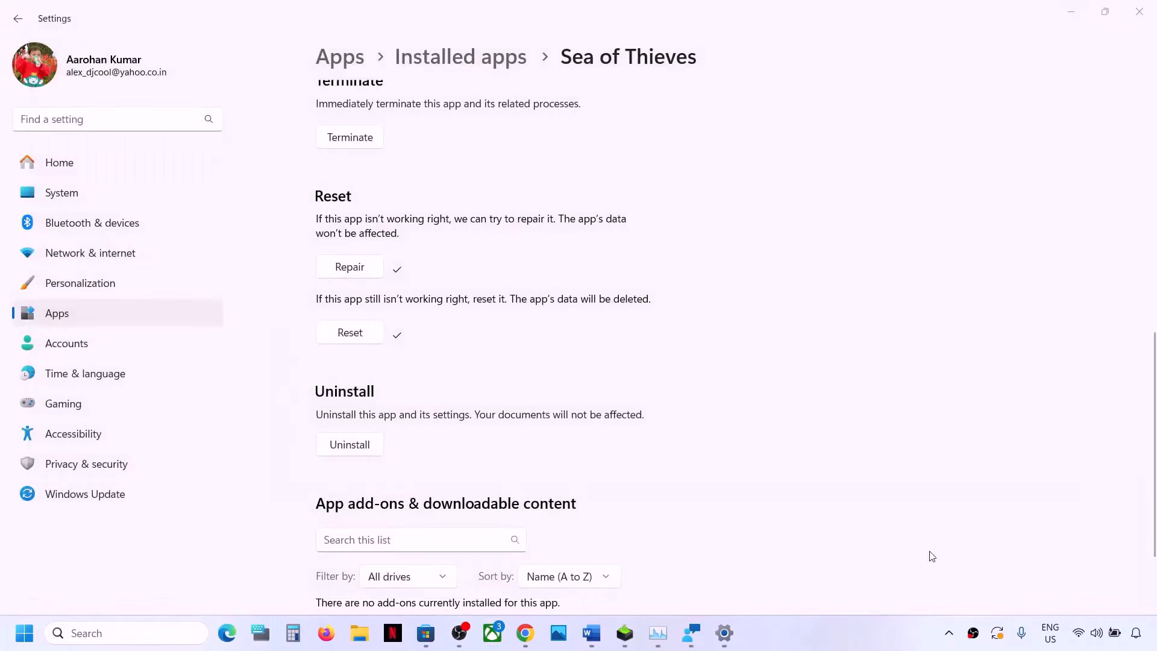
{"action": "left_click", "coordinate": [948, 633]}
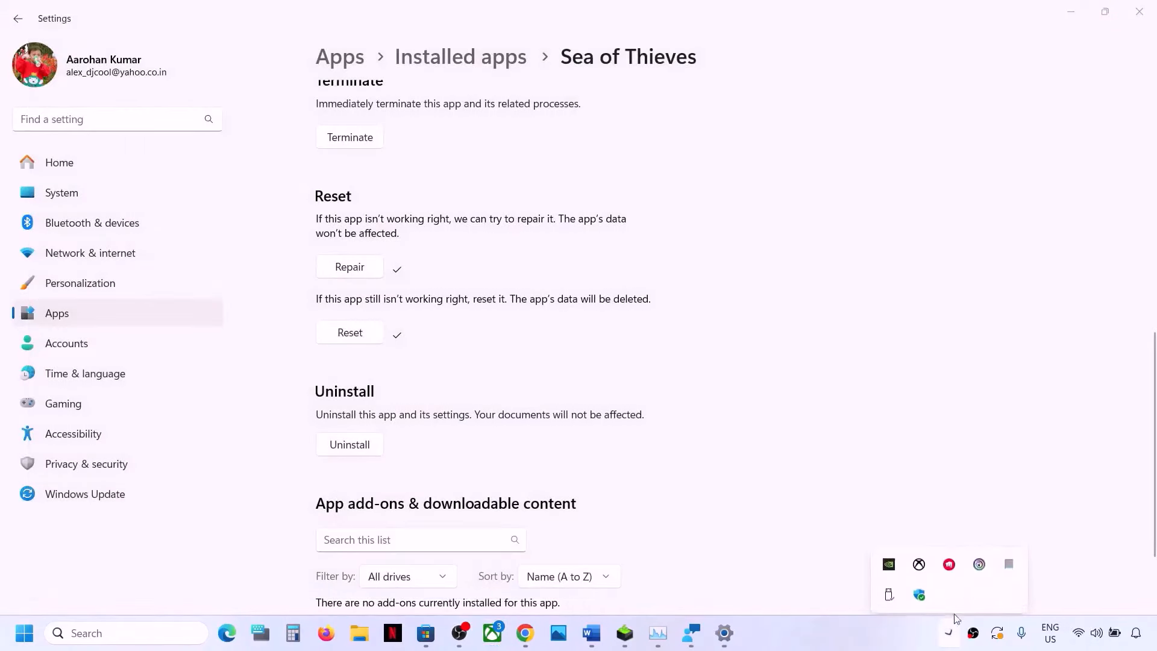
{"action": "left_click", "coordinate": [919, 558]}
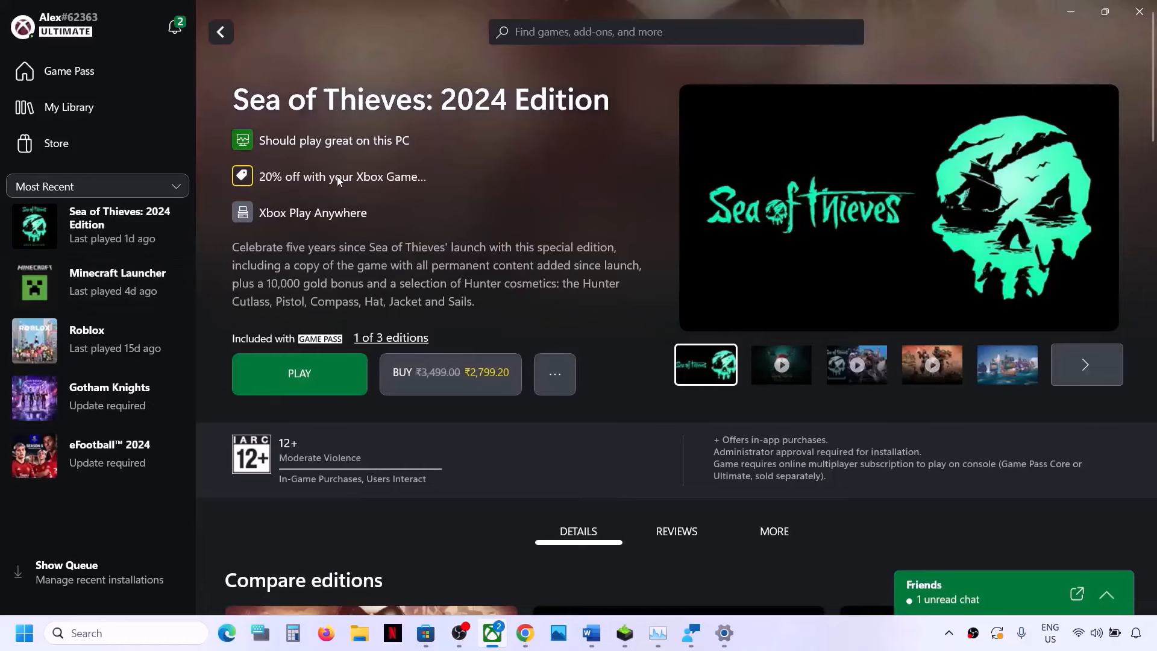
{"action": "left_click", "coordinate": [136, 237]}
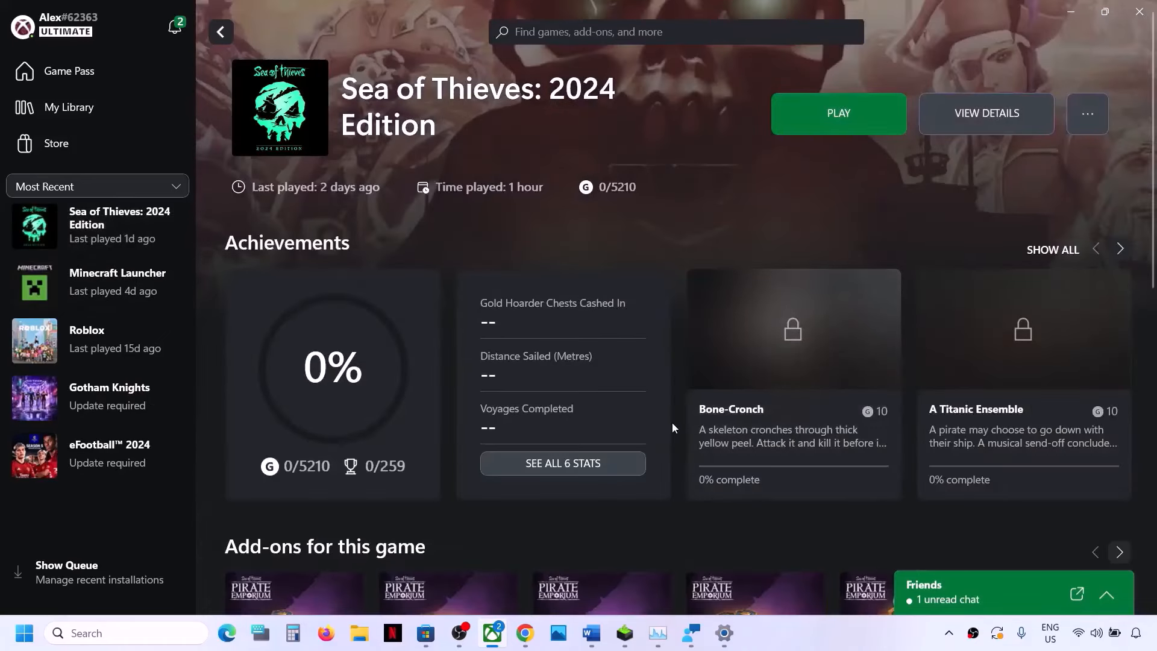
- Switch to the Word document and highlight the Step 8 heading text "Delete Microsoft Store Local Cache Files"
{"action": "left_click", "coordinate": [592, 630]}
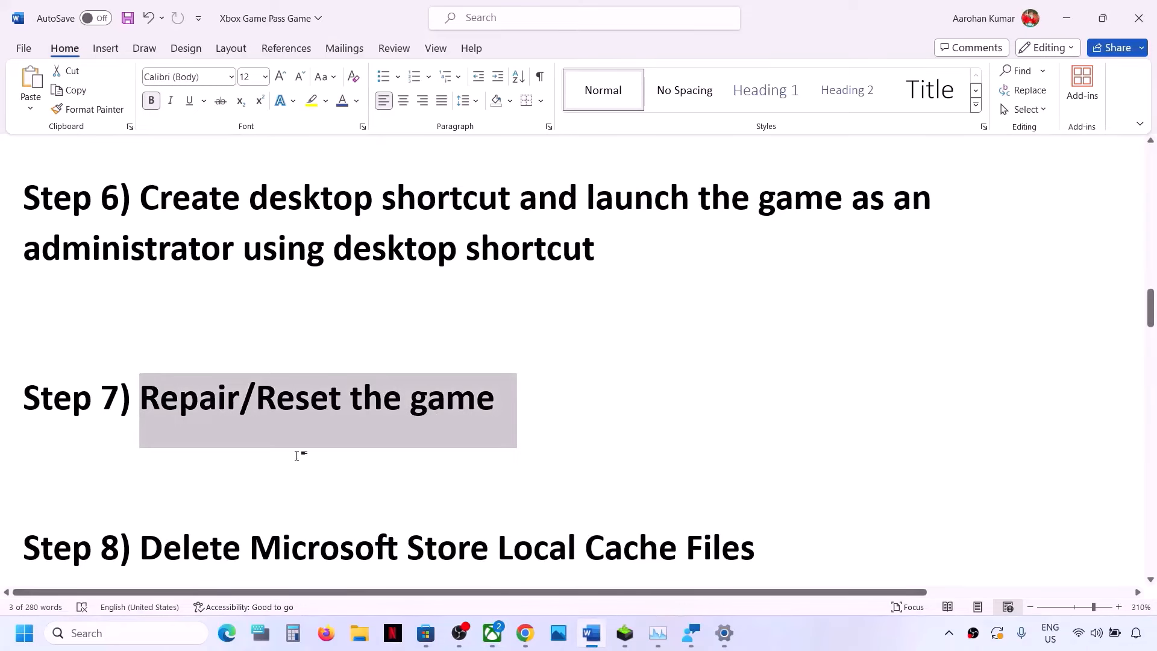
{"action": "scroll", "coordinate": [296, 455], "scroll_direction": "down", "scroll_amount": 2}
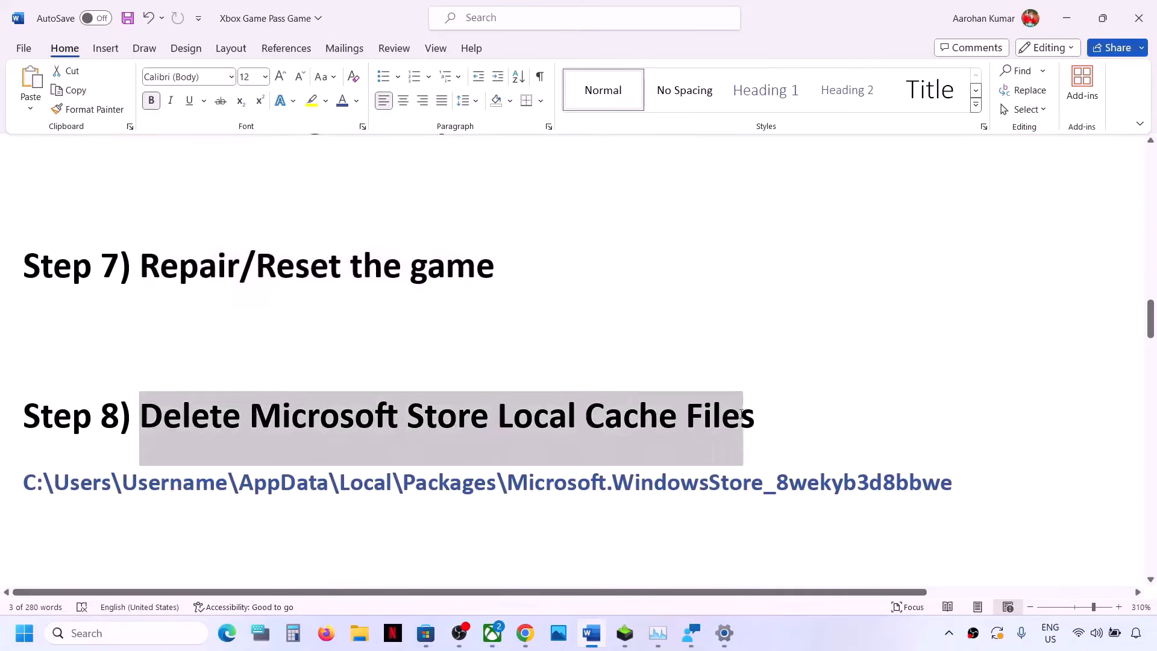
{"action": "left_click_drag", "start_coordinate": [741, 414], "coordinate": [756, 416]}
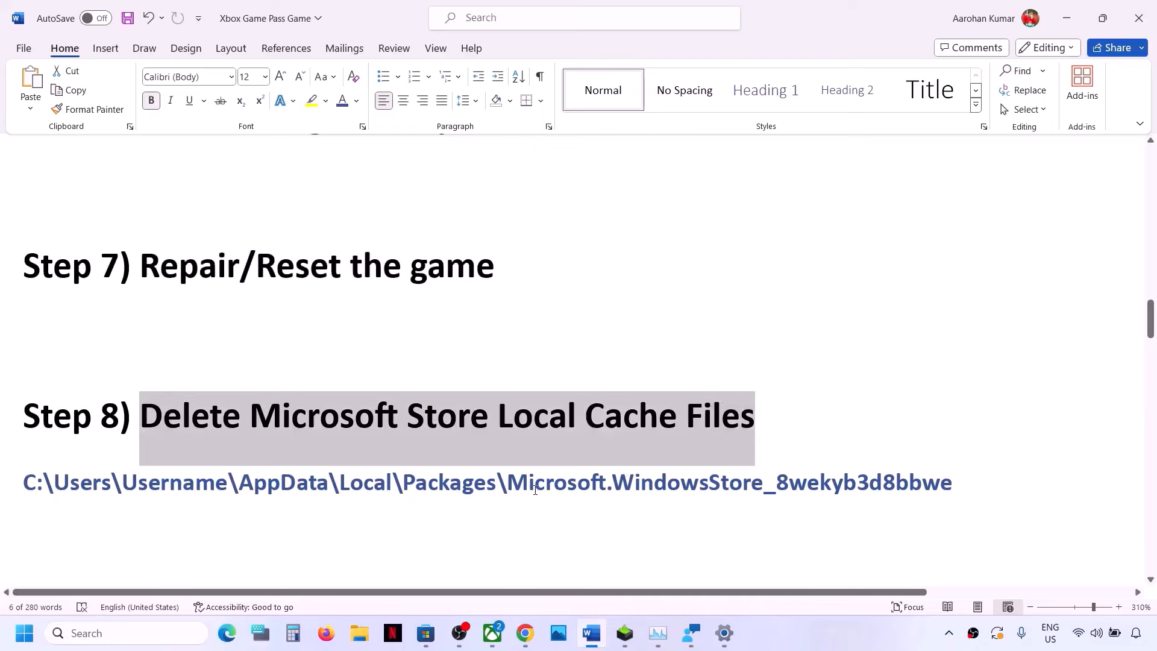
- Switch to File Explorer and open the OS (C:) drive from This PC
{"action": "left_click", "coordinate": [360, 632]}
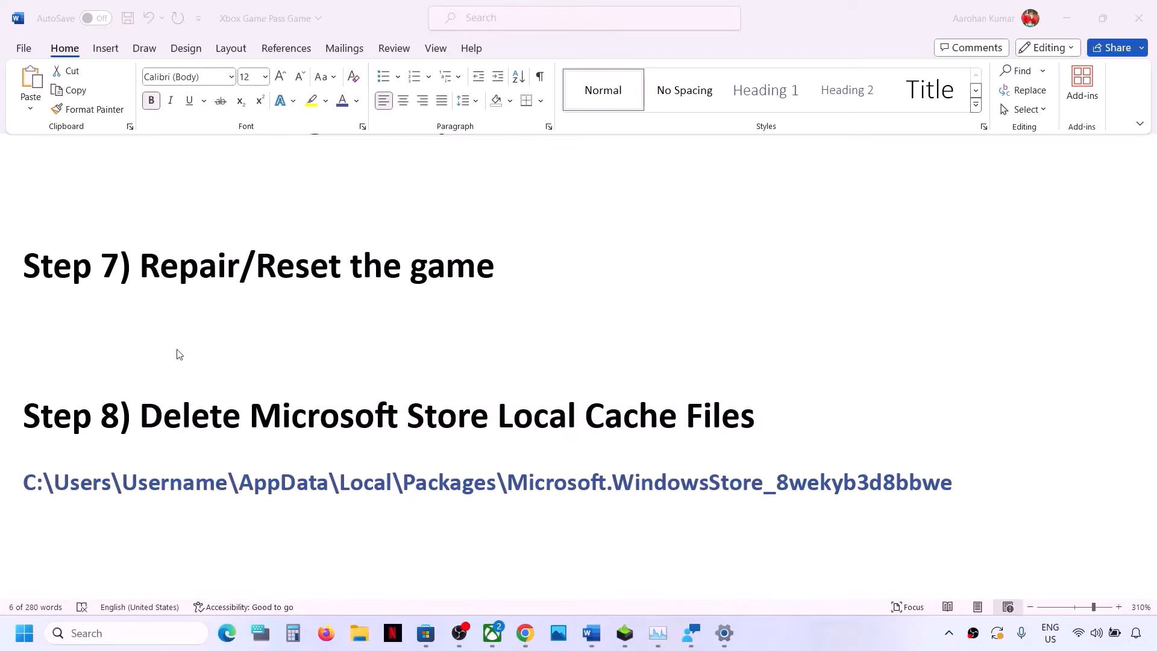
{"action": "double_click", "coordinate": [220, 161]}
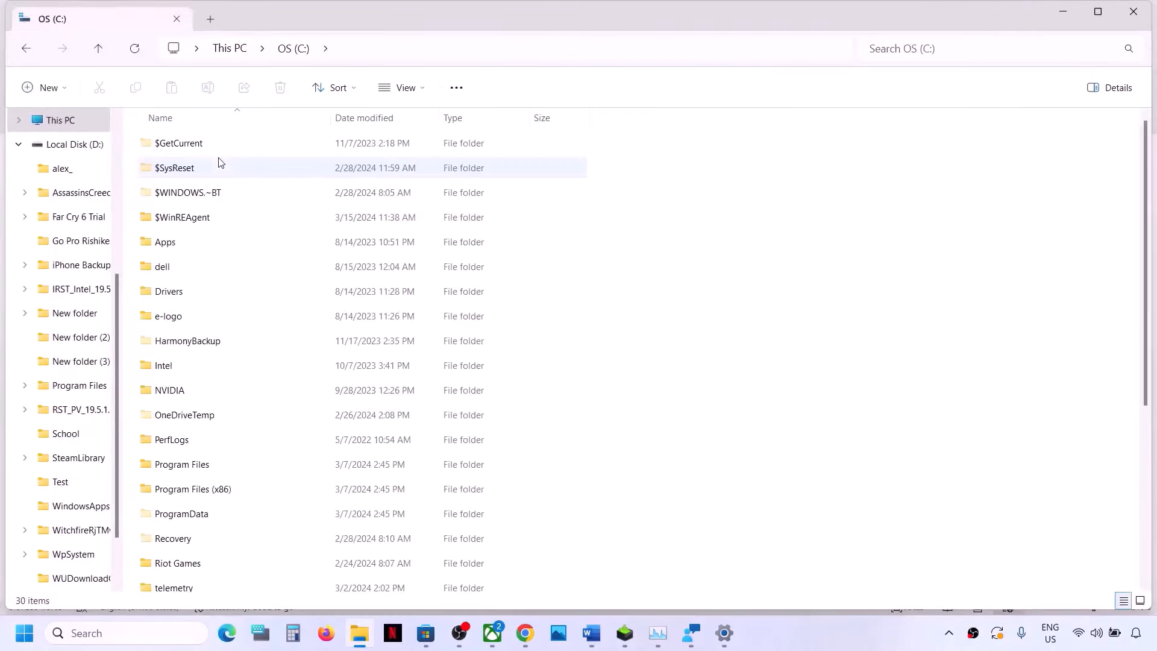
{"action": "left_click", "coordinate": [61, 121]}
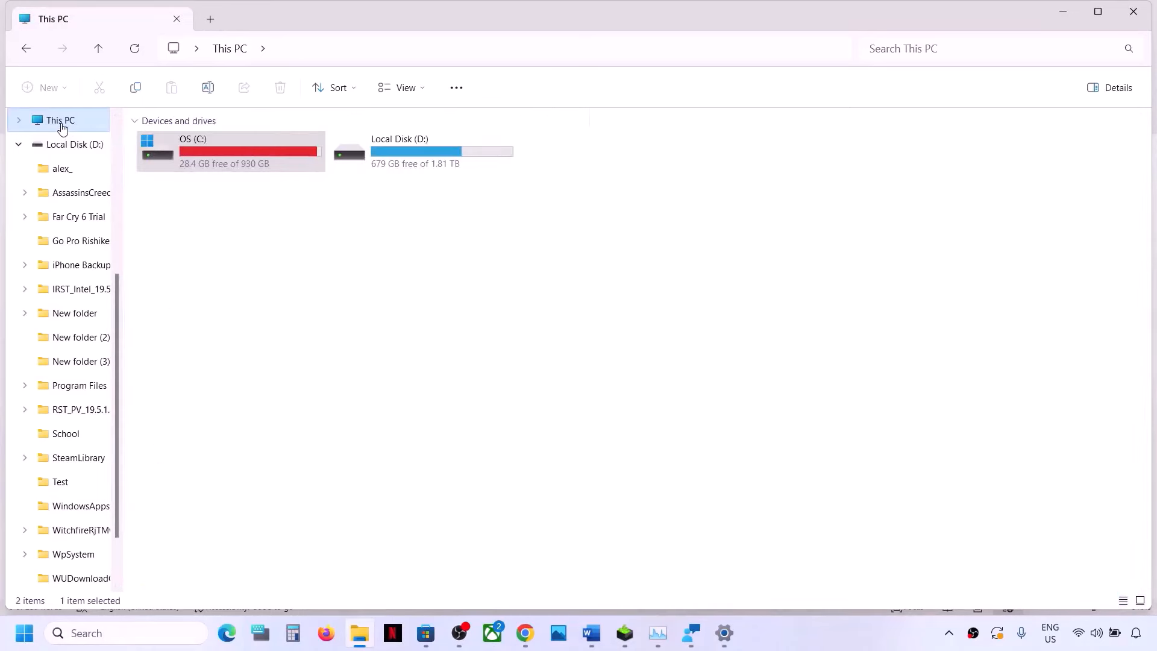
{"action": "left_click", "coordinate": [32, 148]}
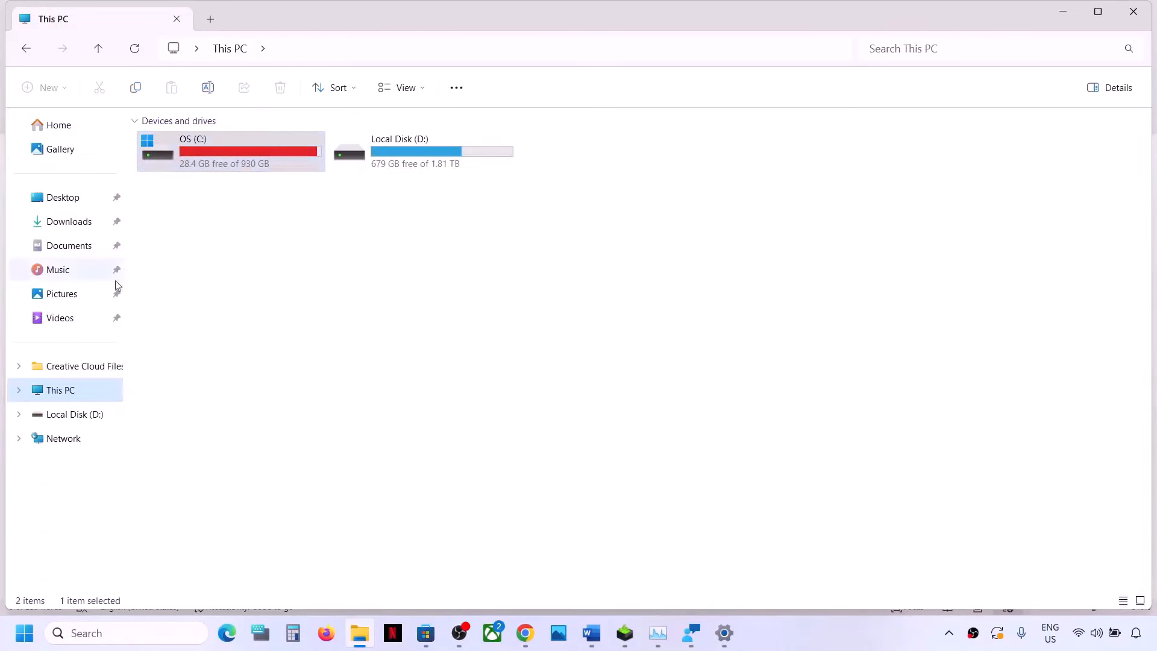
{"action": "double_click", "coordinate": [263, 158]}
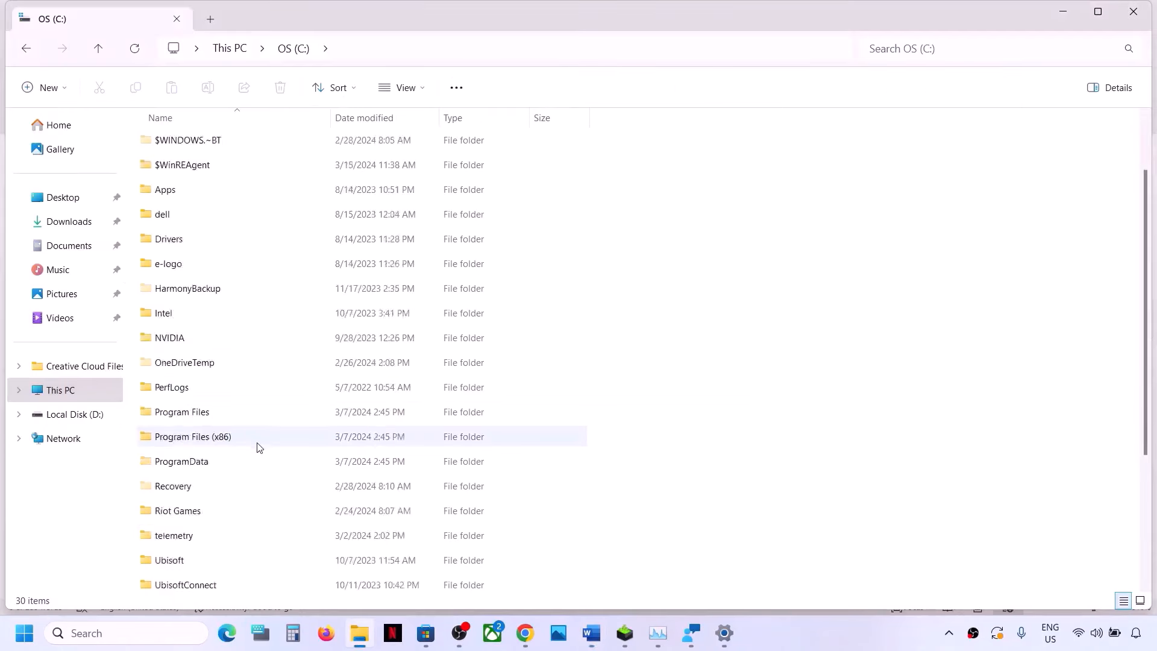
- Open the user's profile folder inside Users, select AppData, and check the display setting for hidden items
{"action": "scroll", "coordinate": [258, 447], "scroll_direction": "down", "scroll_amount": 4}
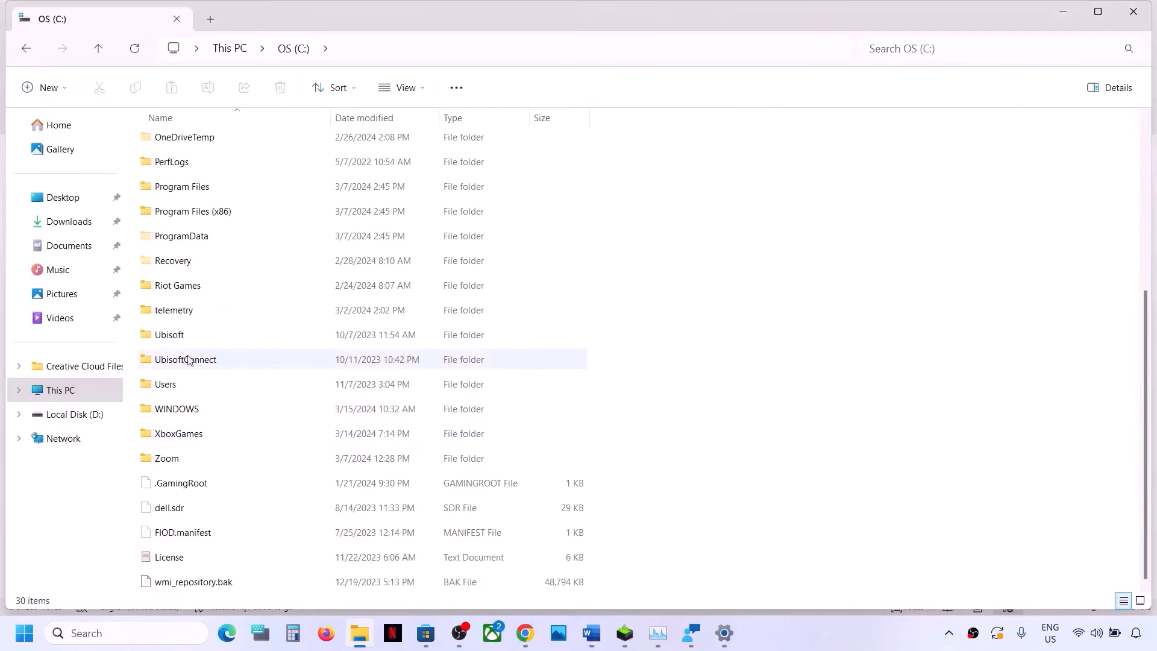
{"action": "double_click", "coordinate": [160, 382]}
{"action": "left_click", "coordinate": [173, 141]}
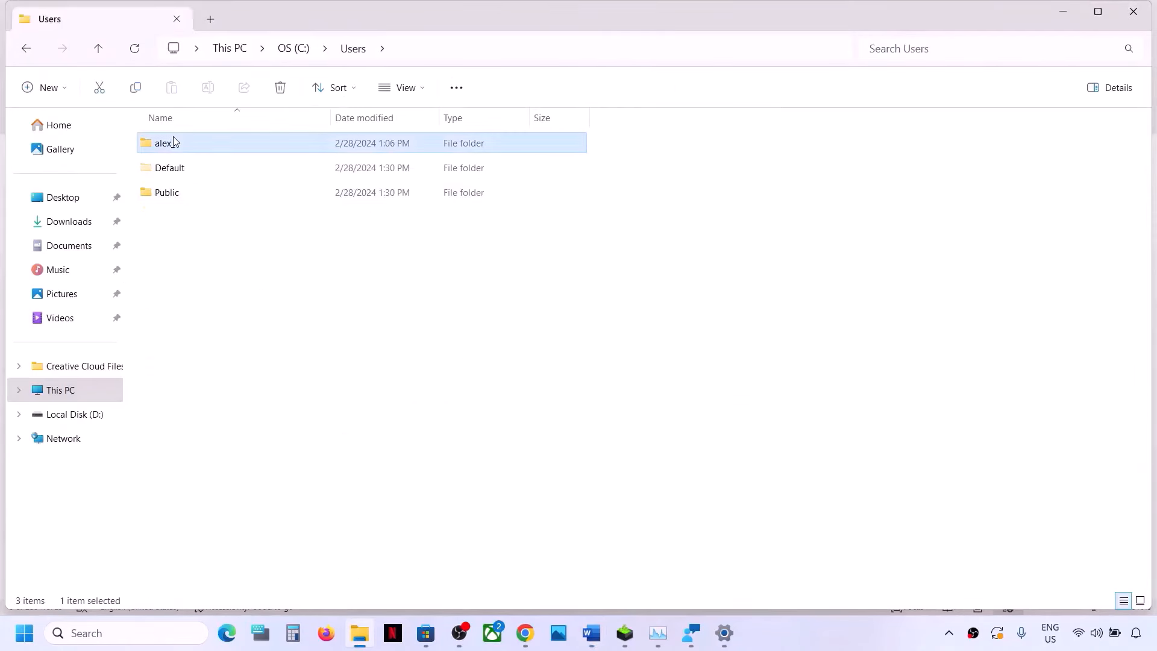
{"action": "double_click", "coordinate": [227, 142]}
{"action": "left_click", "coordinate": [197, 247]}
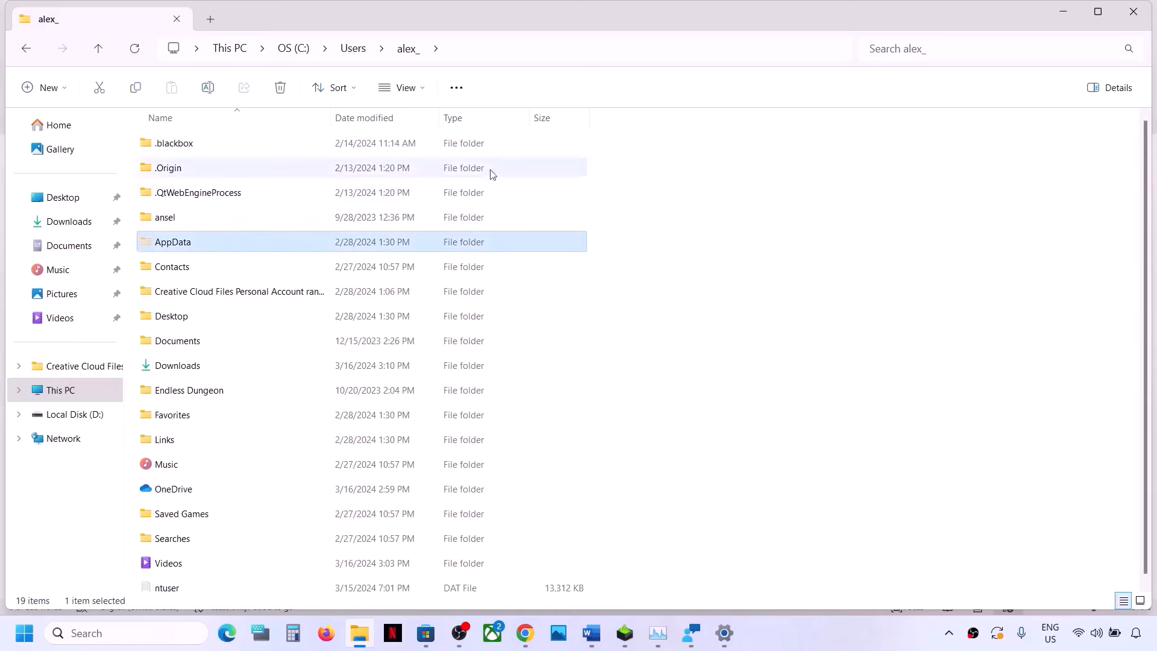
{"action": "left_click", "coordinate": [424, 92]}
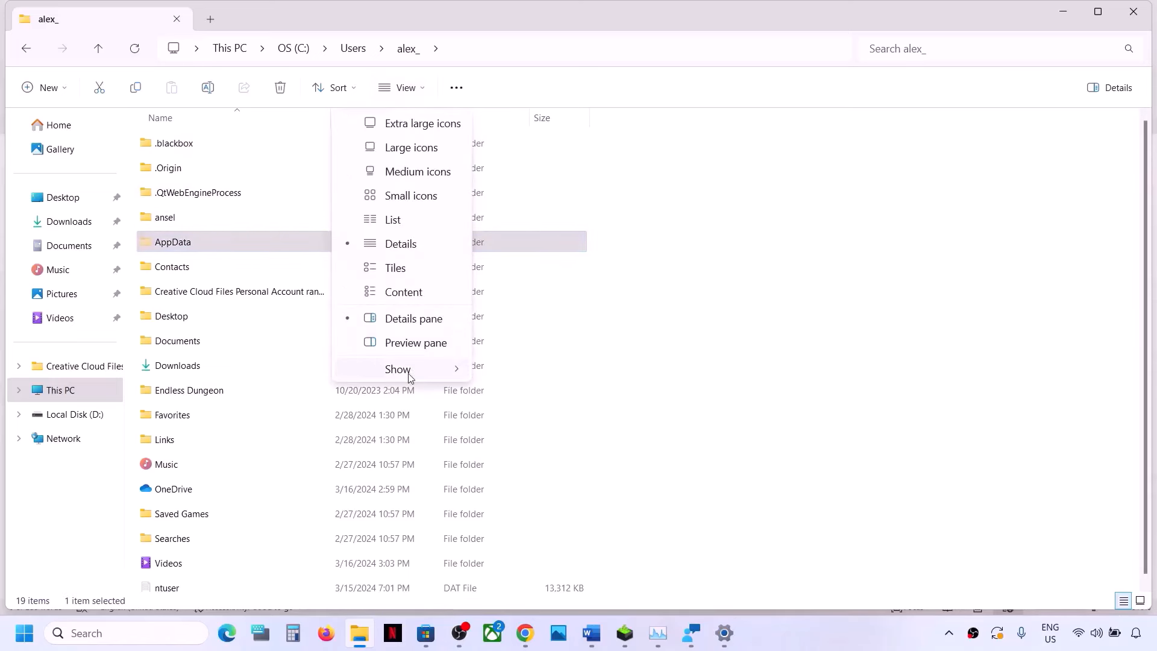
{"action": "mouse_move", "coordinate": [408, 373]}
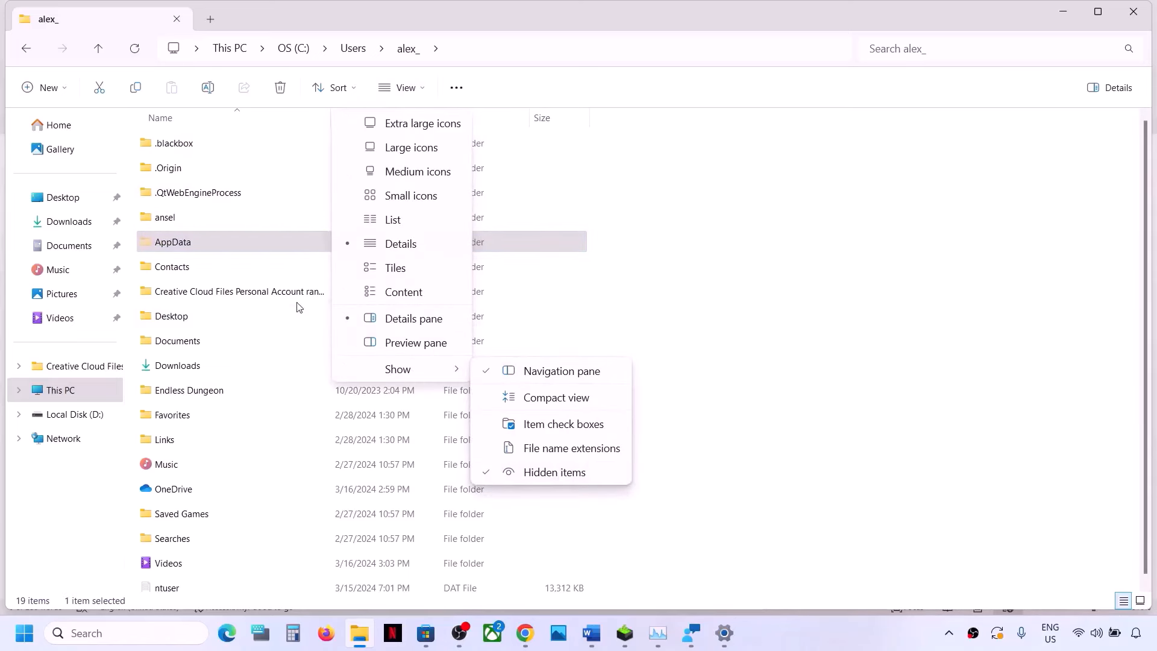
- Open the Packages folder inside AppData\Local
{"action": "double_click", "coordinate": [209, 247]}
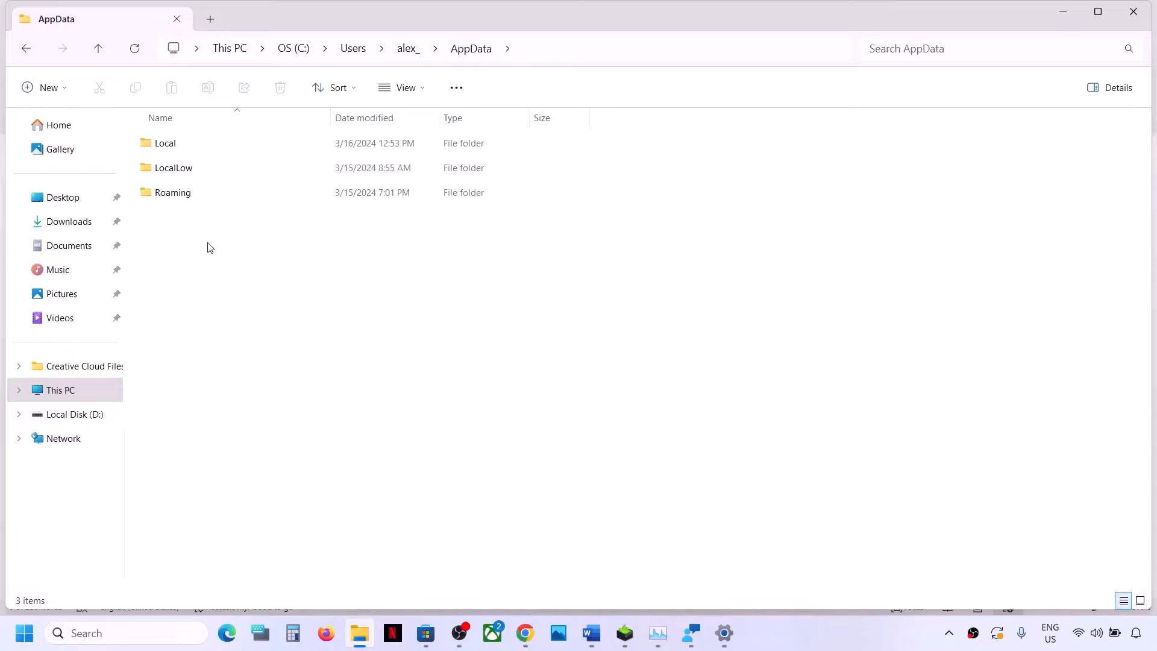
{"action": "double_click", "coordinate": [181, 145]}
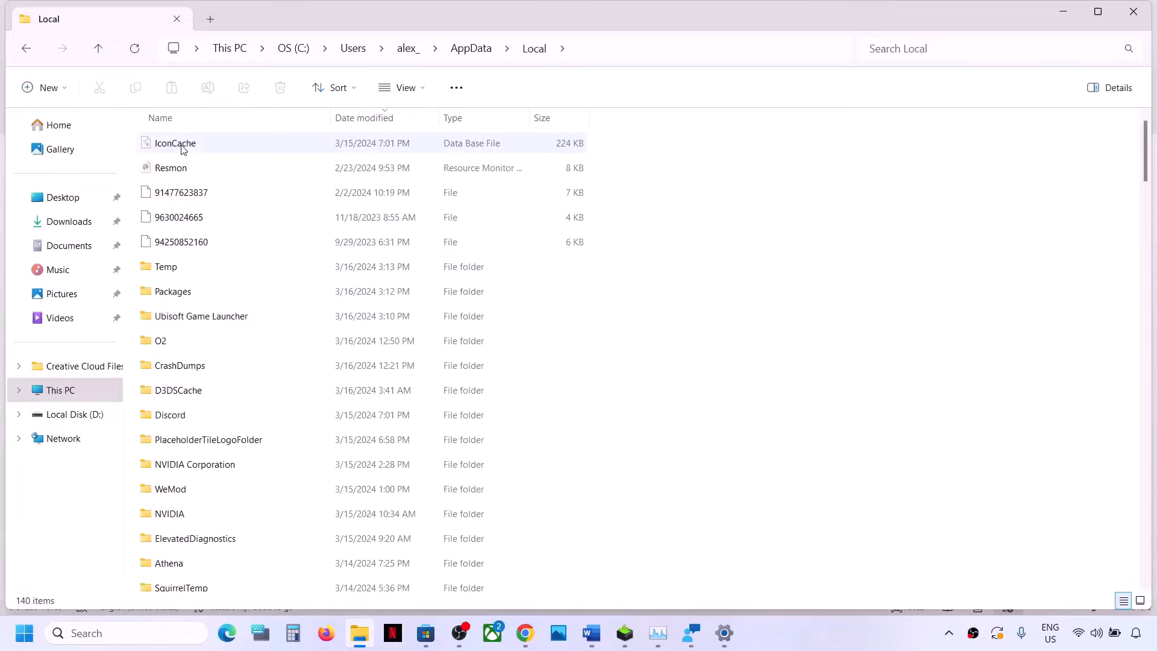
{"action": "left_click", "coordinate": [186, 293]}
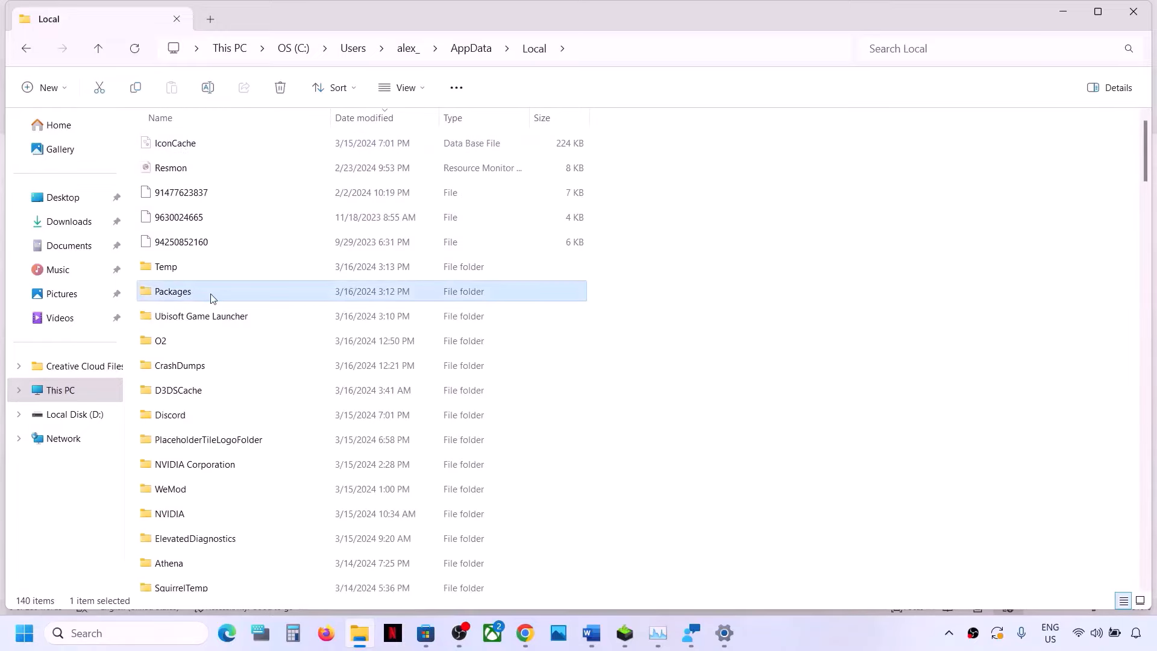
{"action": "double_click", "coordinate": [212, 295]}
- Highlight the folder name Microsoft.WindowsStore_8wekyb3d8bbwe in the Word document's Step 8 path, and return to File Explorer
{"action": "key", "text": "alt+Tab"}
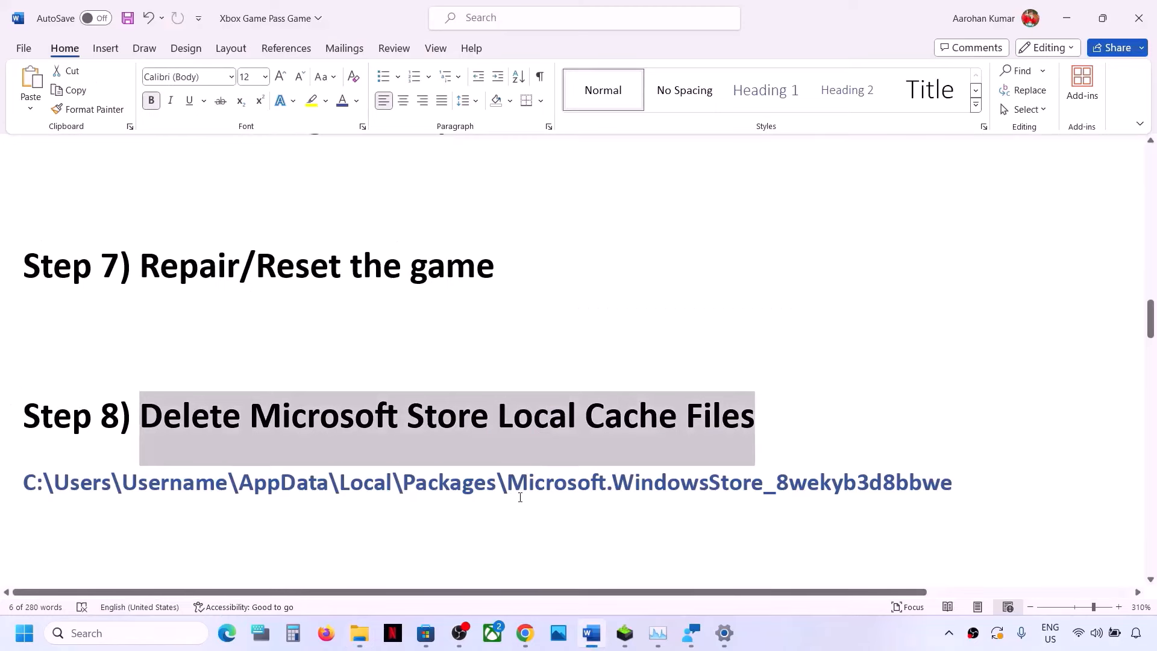
{"action": "left_click_drag", "start_coordinate": [510, 486], "coordinate": [570, 526]}
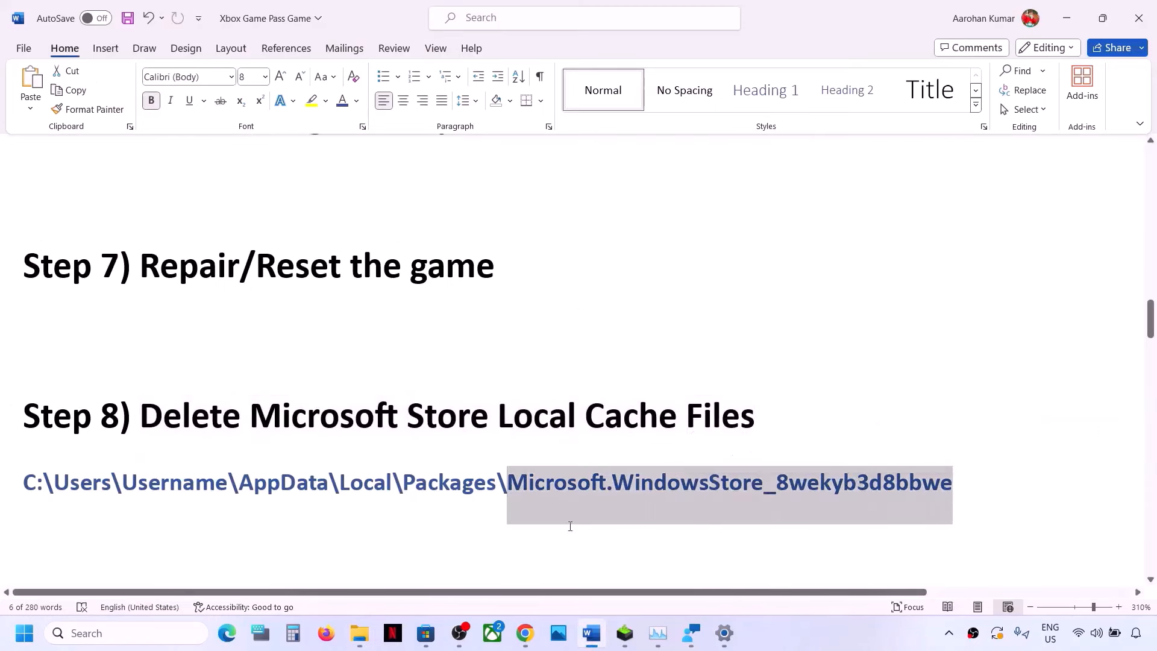
{"action": "key", "text": "alt+Tab"}
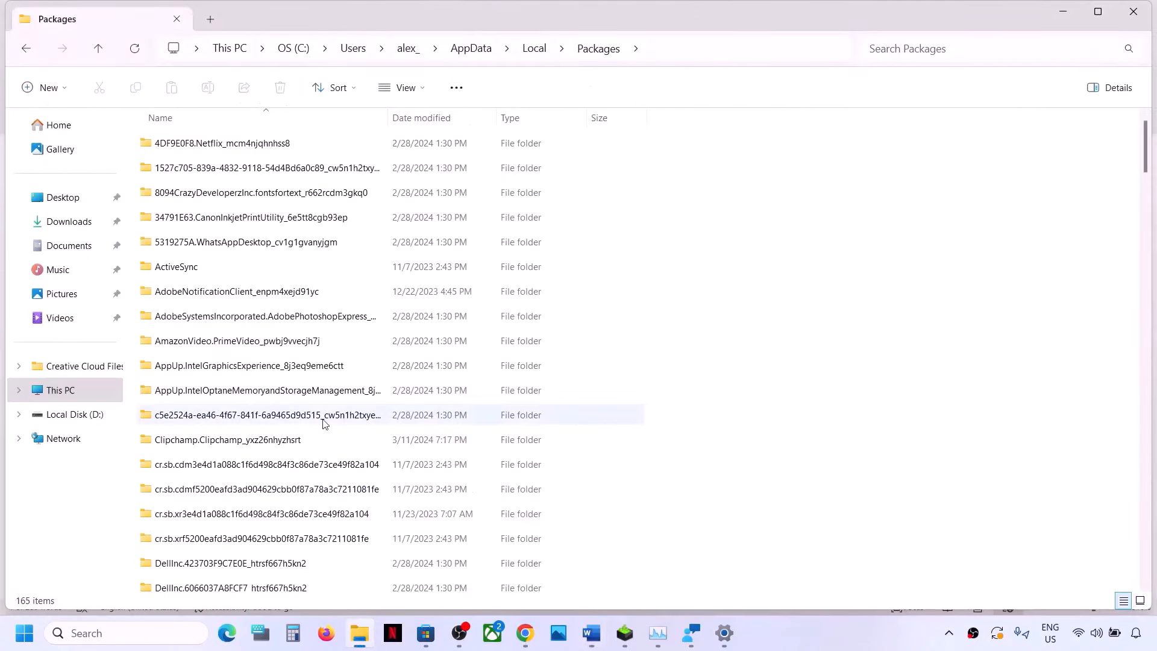
- Find the Microsoft.WindowsStore_8wekyb3d8bbwe folder in Packages and open it
{"action": "left_click", "coordinate": [272, 114]}
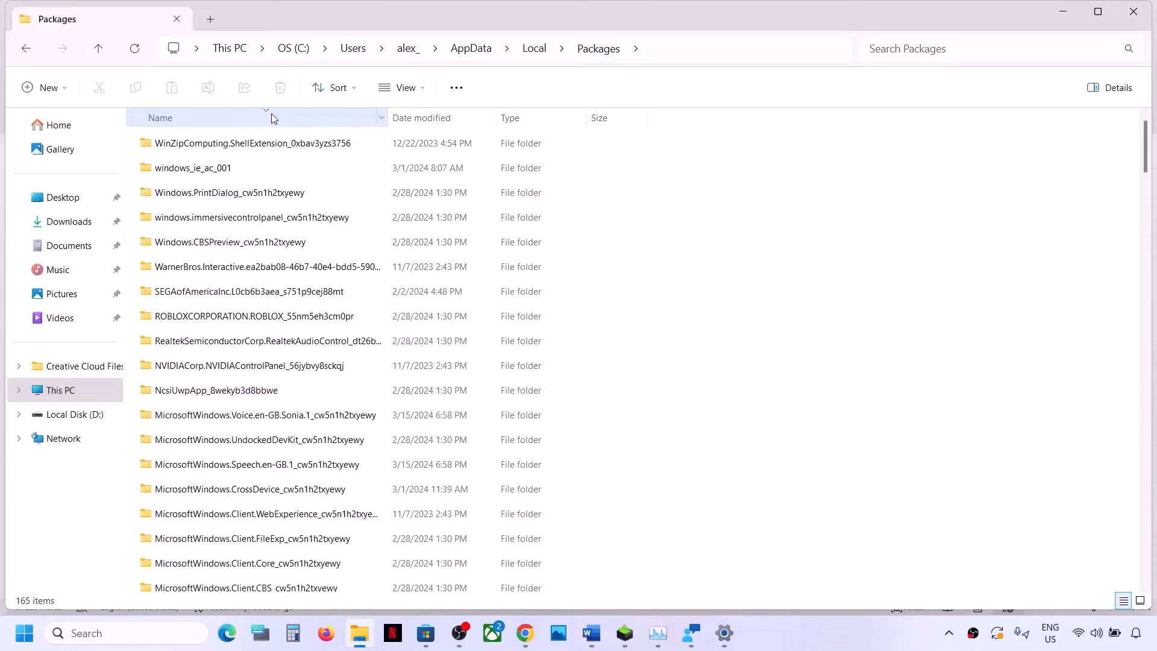
{"action": "scroll", "coordinate": [250, 464], "scroll_direction": "down", "scroll_amount": 4}
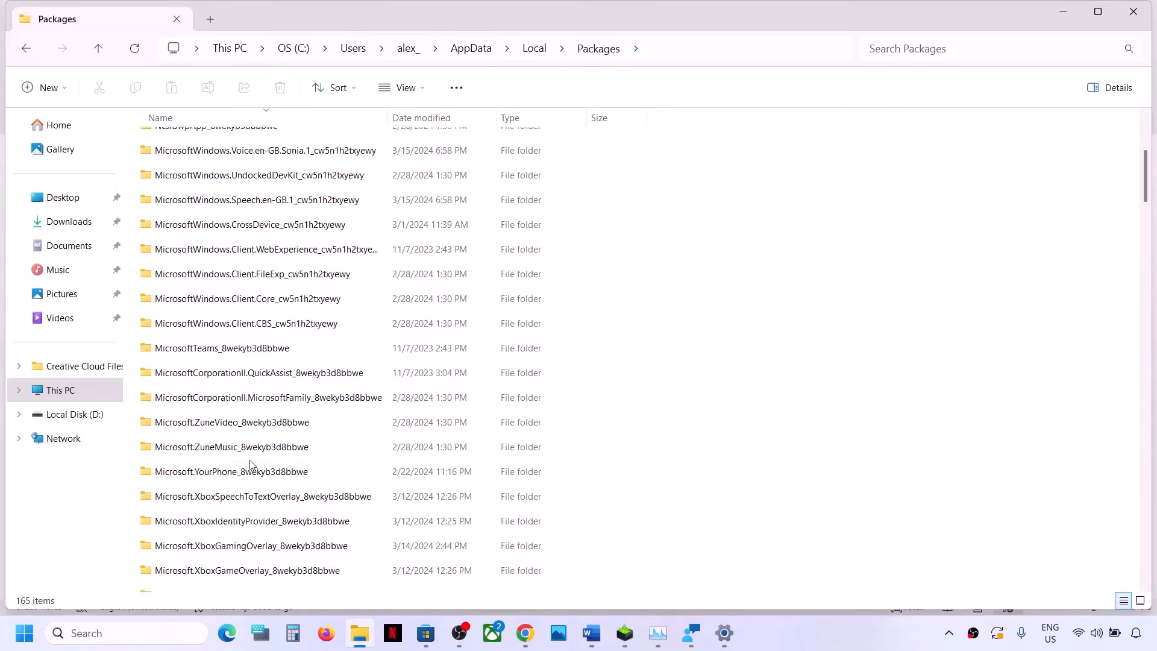
{"action": "scroll", "coordinate": [251, 464], "scroll_direction": "down", "scroll_amount": 3}
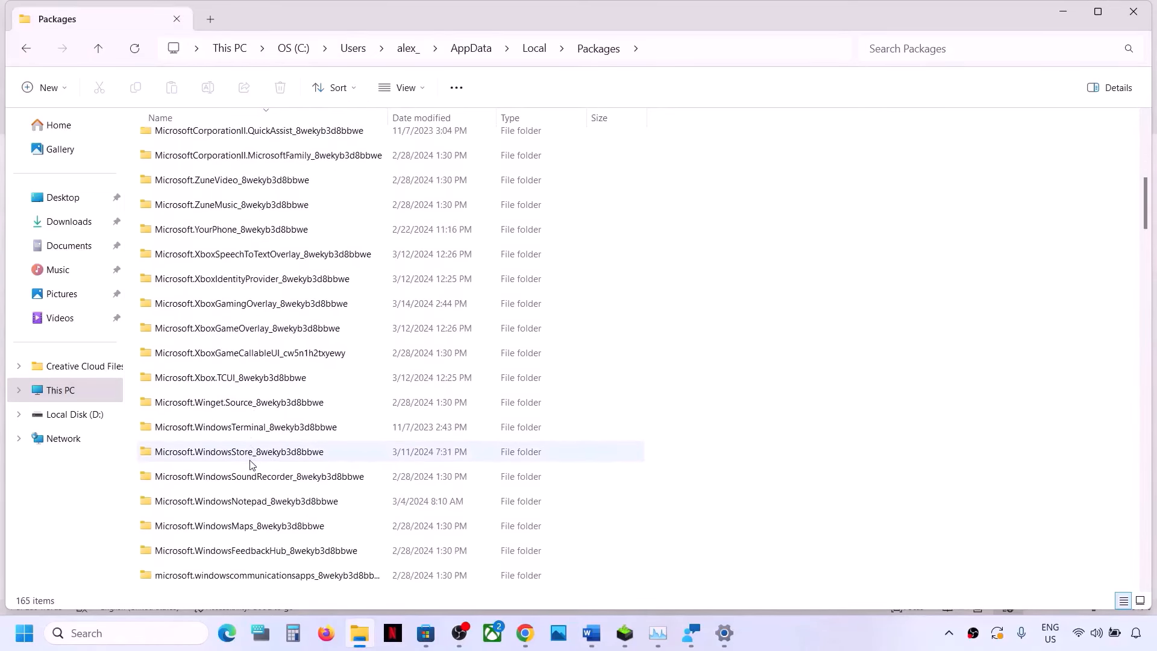
{"action": "scroll", "coordinate": [273, 509], "scroll_direction": "down", "scroll_amount": 2}
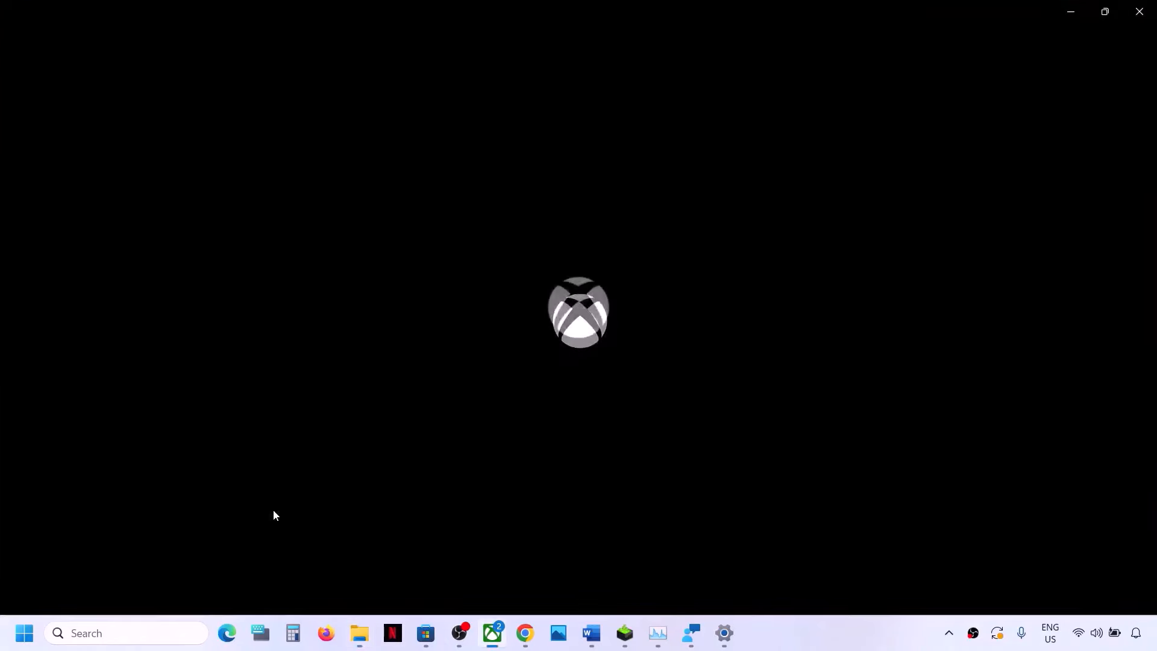
{"action": "left_click", "coordinate": [1070, 12]}
{"action": "scroll", "coordinate": [208, 476], "scroll_direction": "down", "scroll_amount": 8}
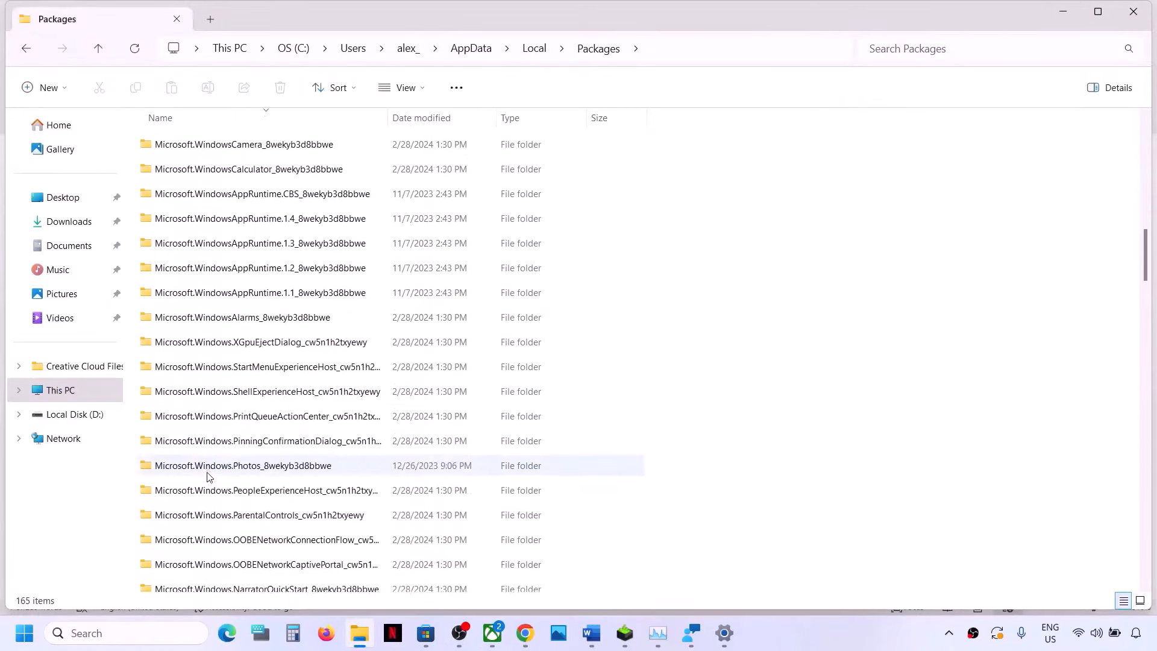
{"action": "scroll", "coordinate": [207, 477], "scroll_direction": "down", "scroll_amount": 5}
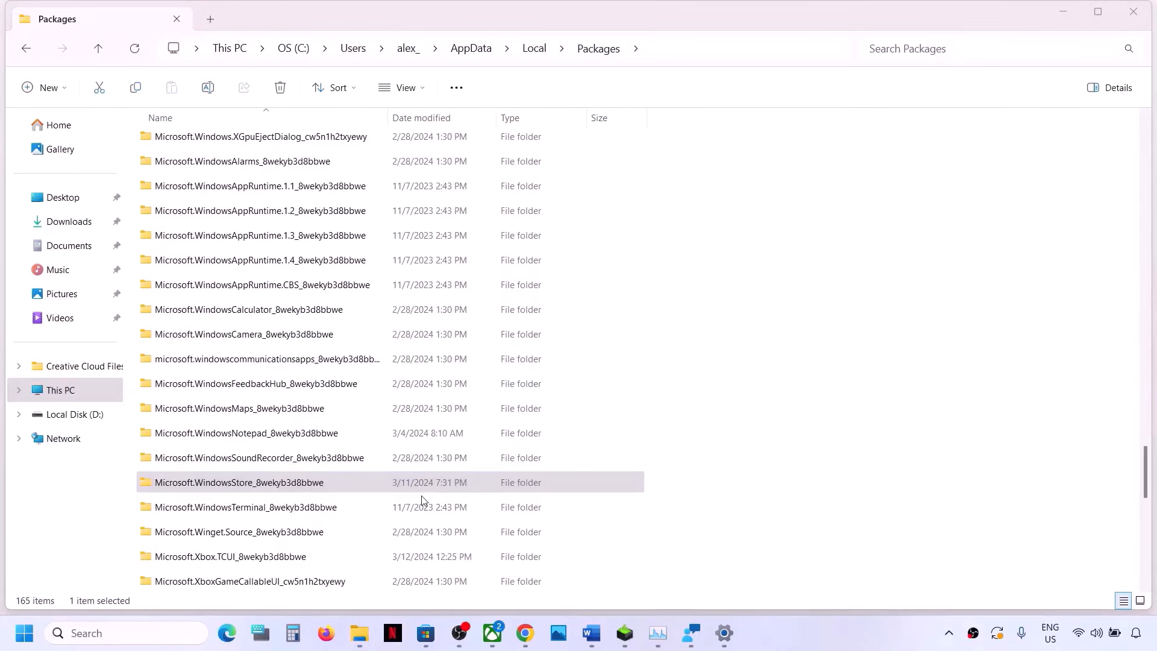
{"action": "left_click", "coordinate": [259, 486]}
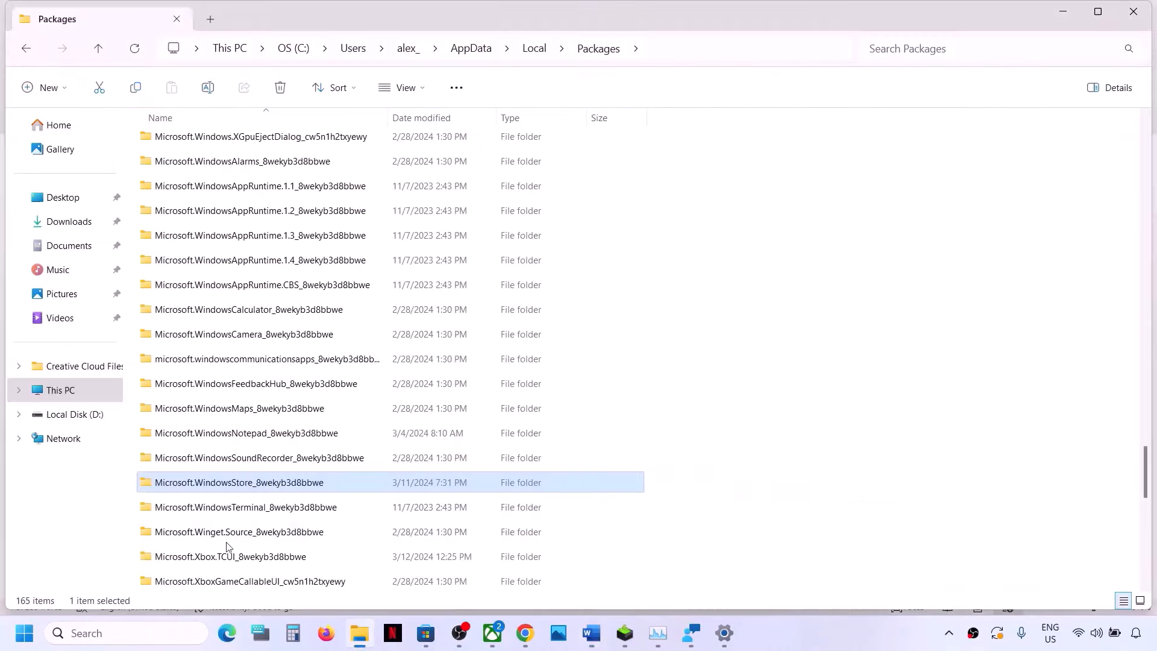
{"action": "double_click", "coordinate": [278, 488]}
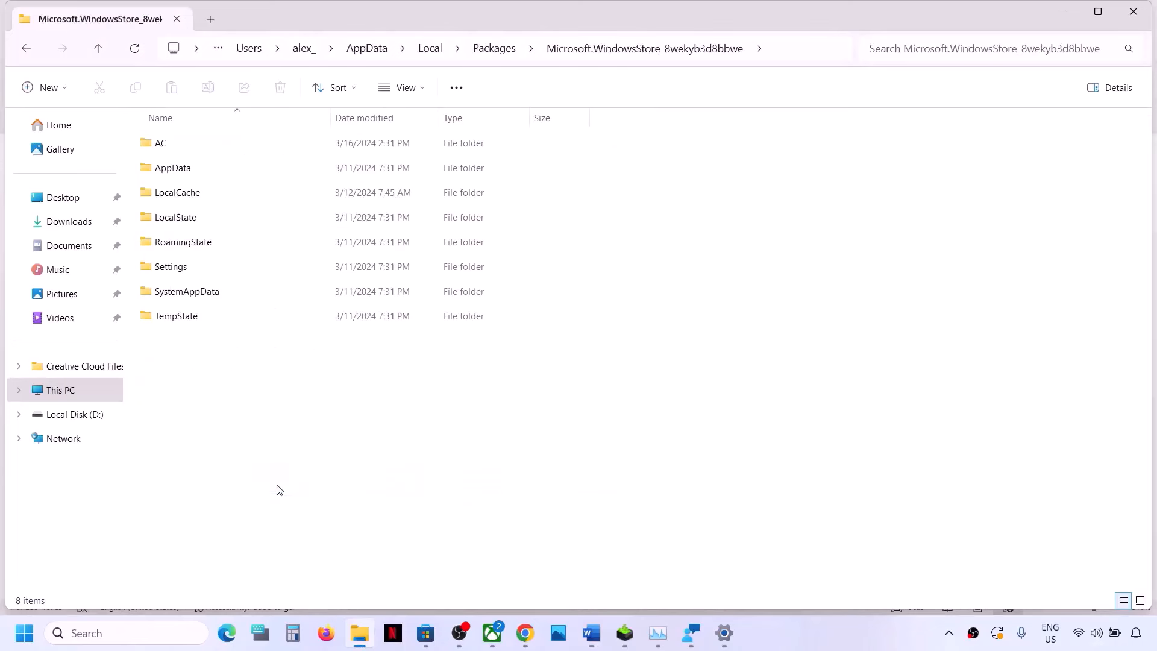
- Delete the LocalCache folder inside Microsoft.WindowsStore_8wekyb3d8bbwe
{"action": "left_click", "coordinate": [179, 198]}
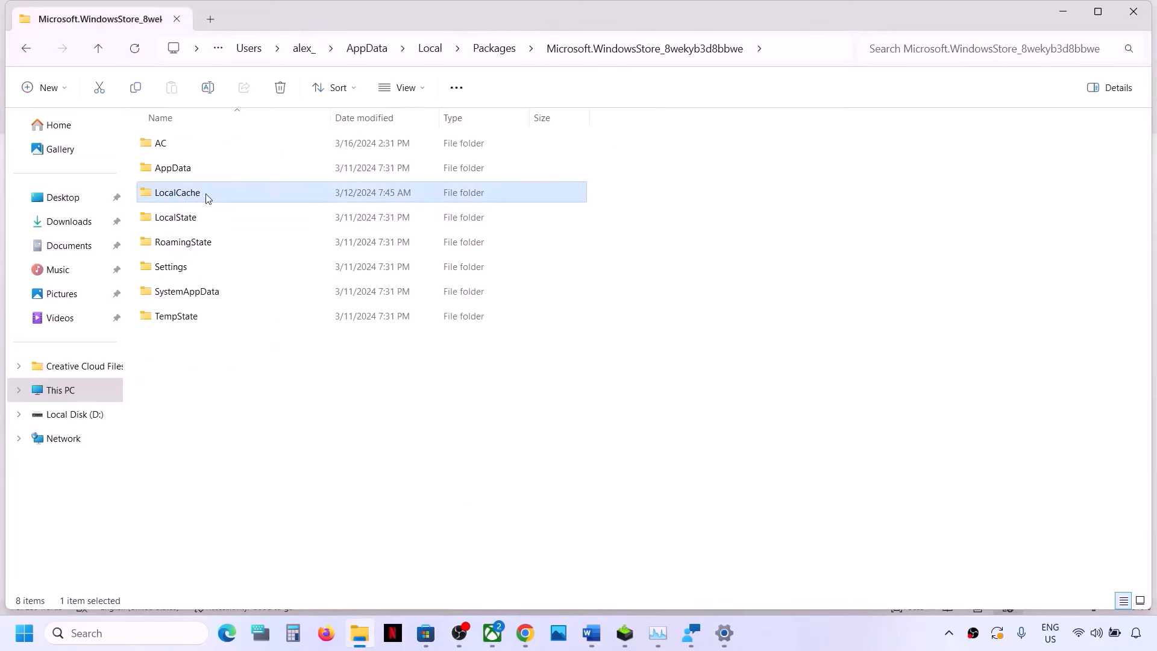
{"action": "right_click", "coordinate": [200, 197]}
{"action": "left_click", "coordinate": [308, 211]}
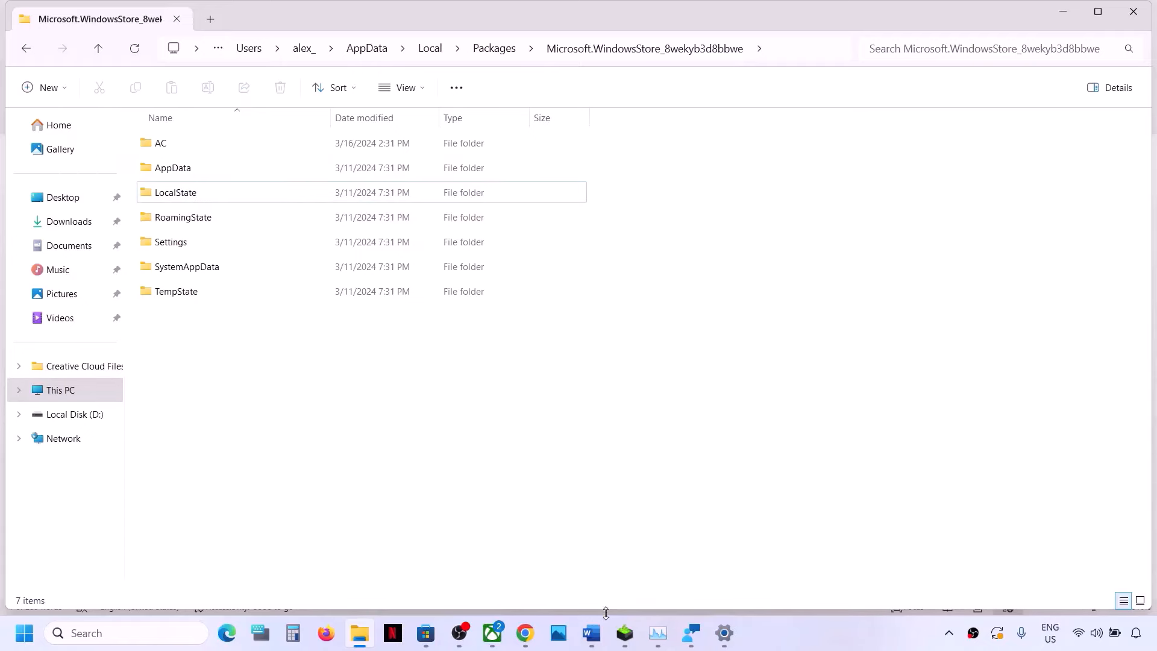
- Highlight "Login with same account in Xbox app and Microsoft Store" under Step 9 in the Word document
{"action": "left_click", "coordinate": [593, 633]}
{"action": "scroll", "coordinate": [384, 491], "scroll_direction": "down", "scroll_amount": 4}
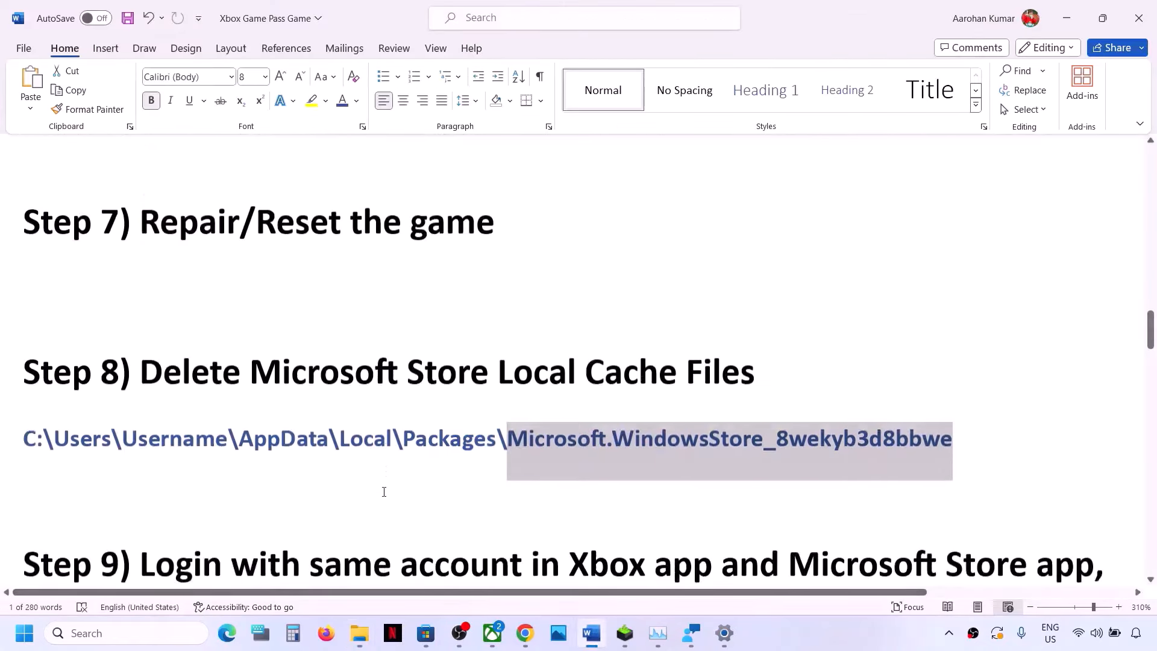
{"action": "left_click_drag", "start_coordinate": [144, 387], "coordinate": [1007, 392]}
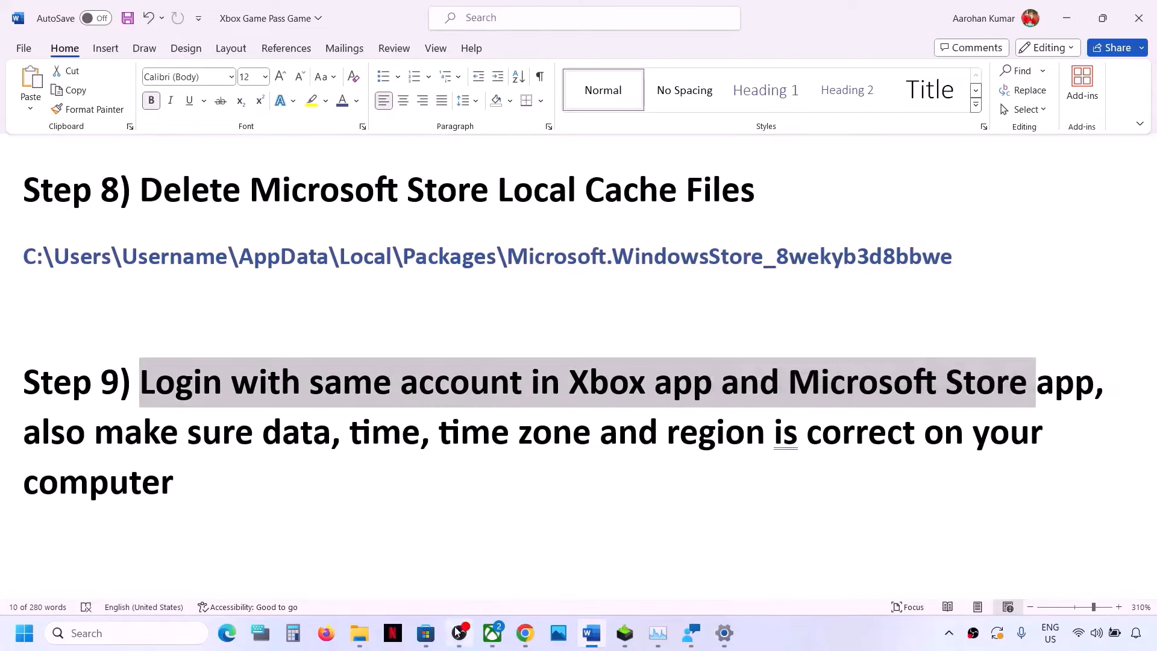
- Switch to Microsoft Store and sign out of the current account
{"action": "left_click", "coordinate": [425, 633]}
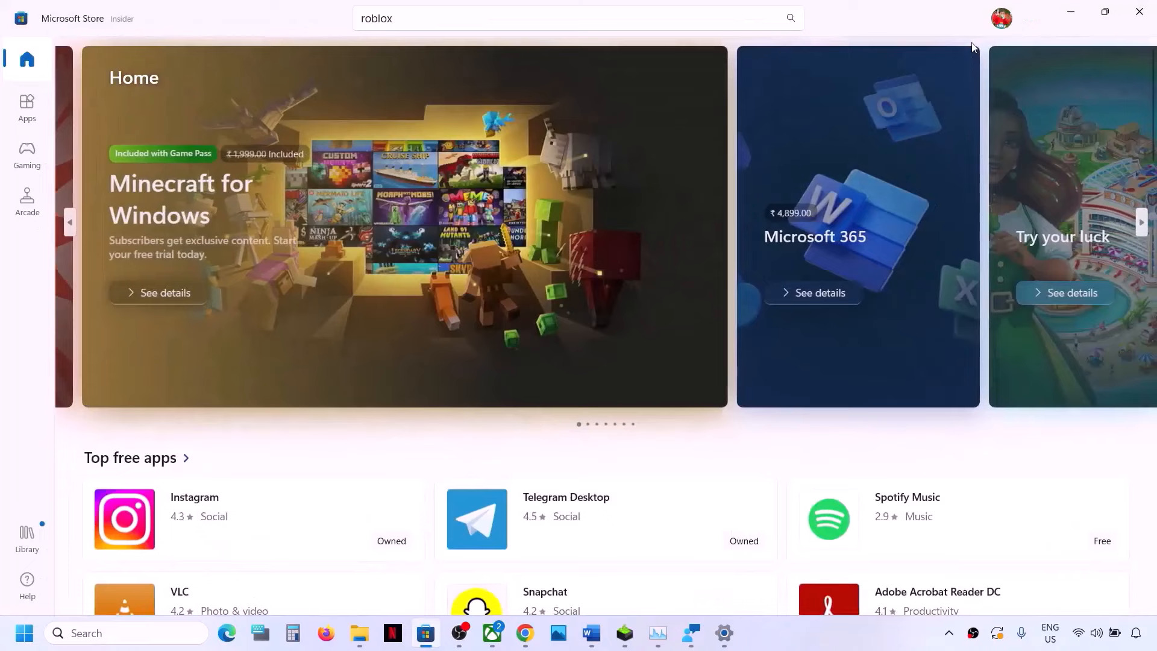
{"action": "left_click", "coordinate": [1002, 18]}
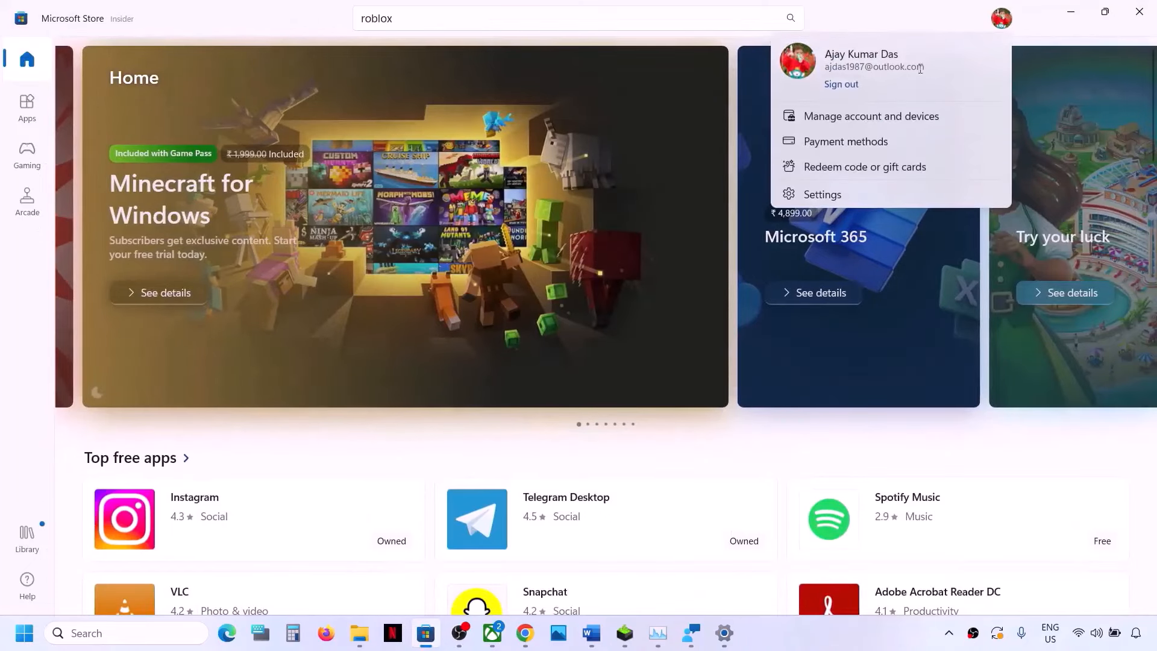
{"action": "left_click", "coordinate": [841, 84]}
{"action": "left_click", "coordinate": [874, 49]}
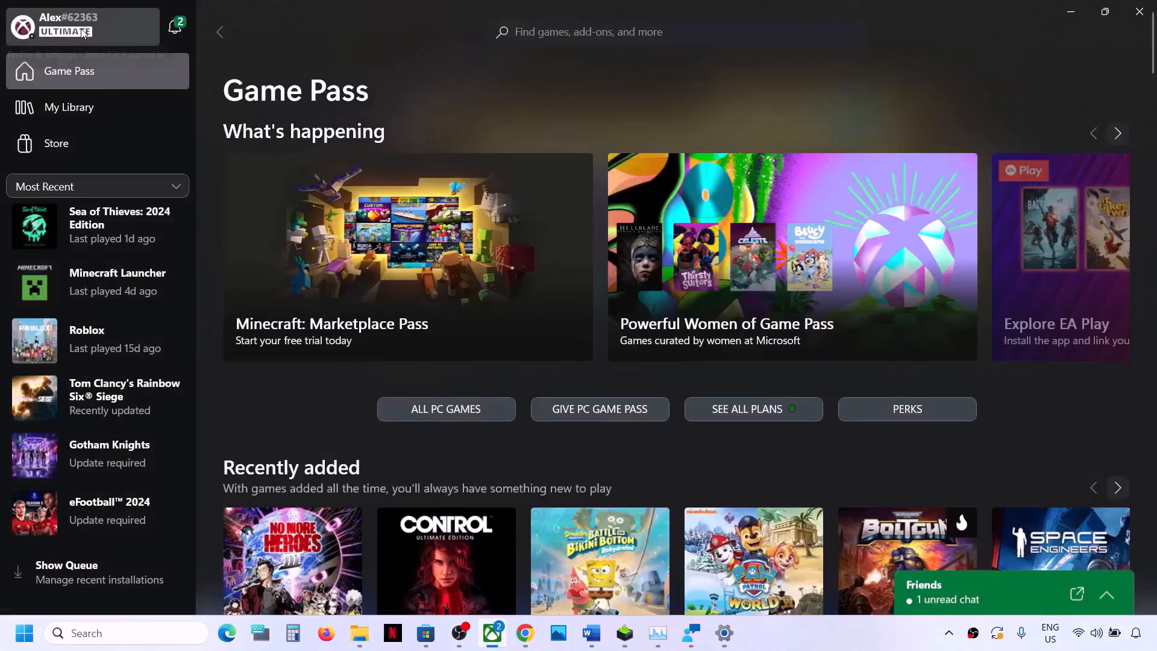
- Sign out of the Xbox app and sign back in with the second listed Microsoft account
{"action": "left_click", "coordinate": [55, 26]}
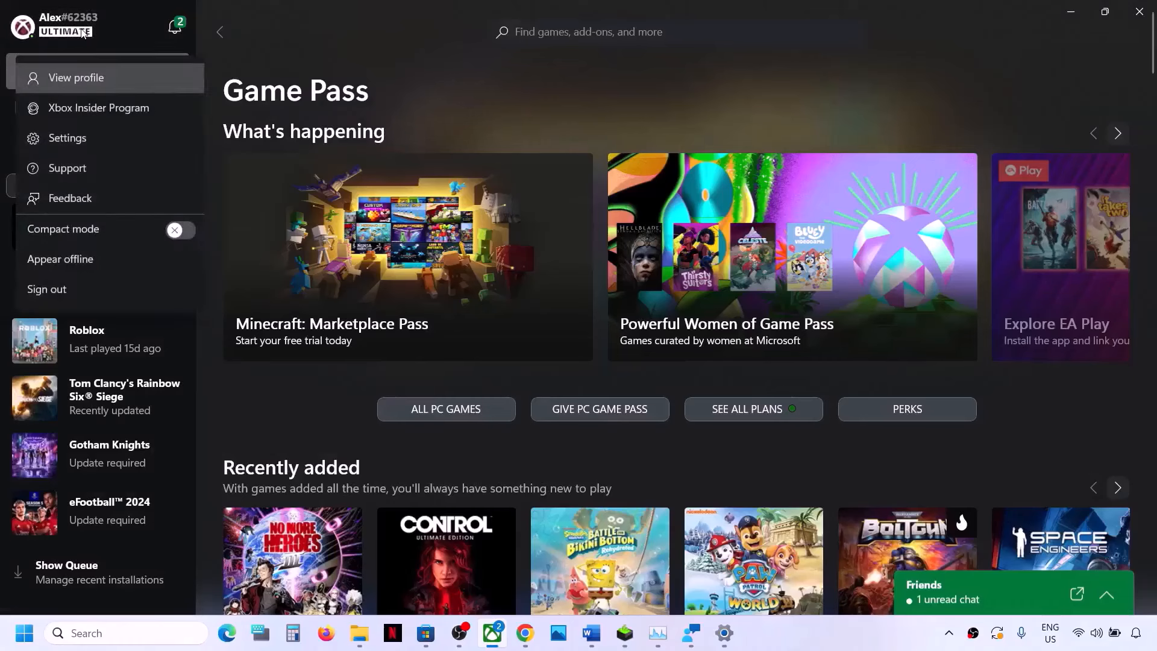
{"action": "left_click", "coordinate": [51, 301]}
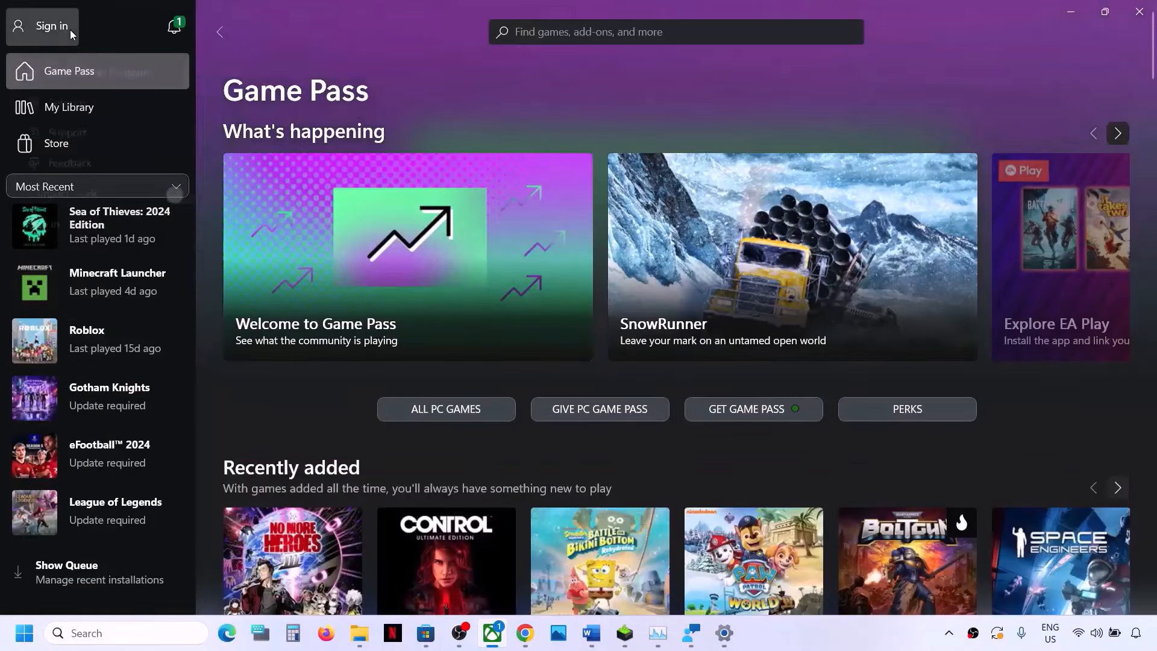
{"action": "left_click", "coordinate": [70, 31]}
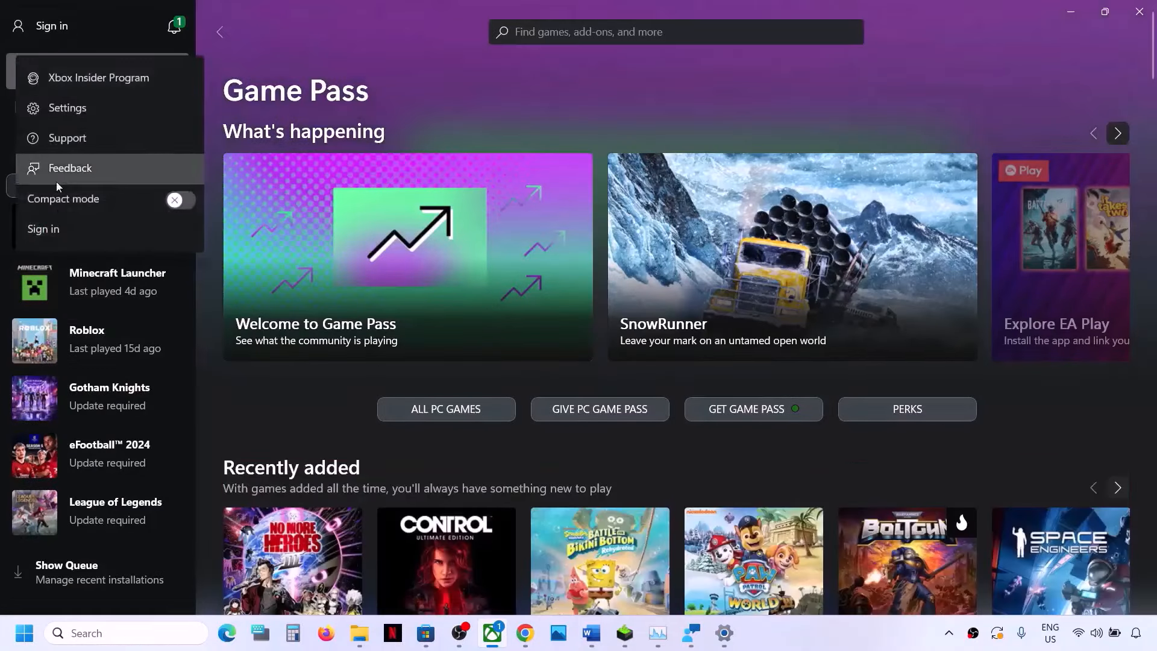
{"action": "left_click", "coordinate": [47, 226]}
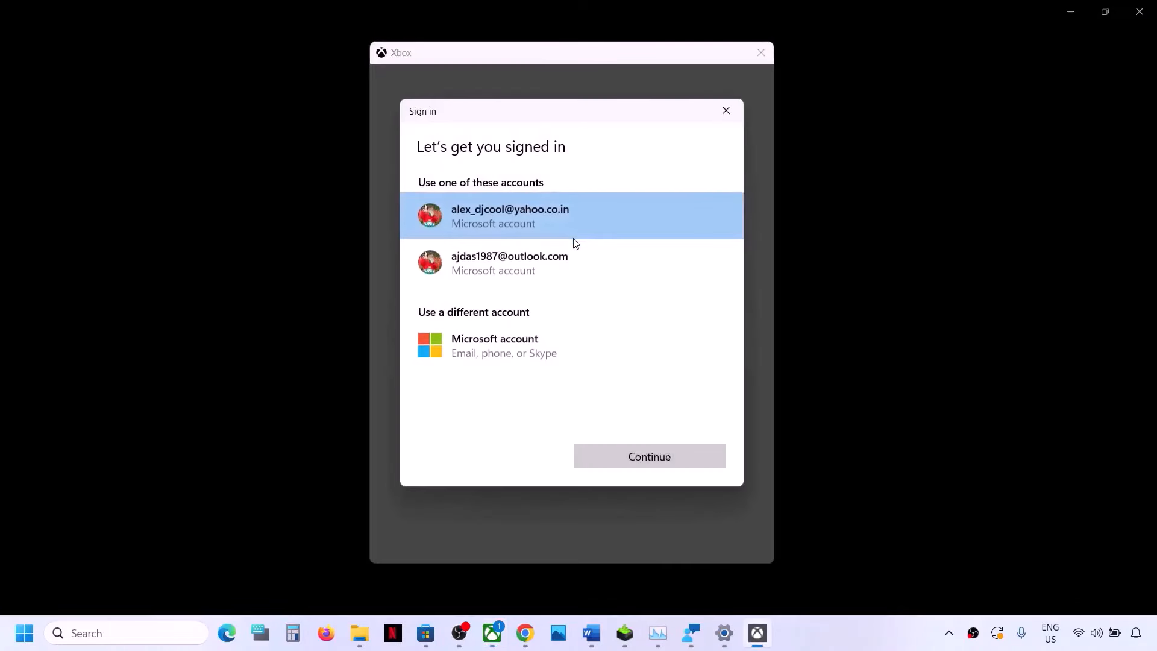
{"action": "left_click", "coordinate": [522, 280]}
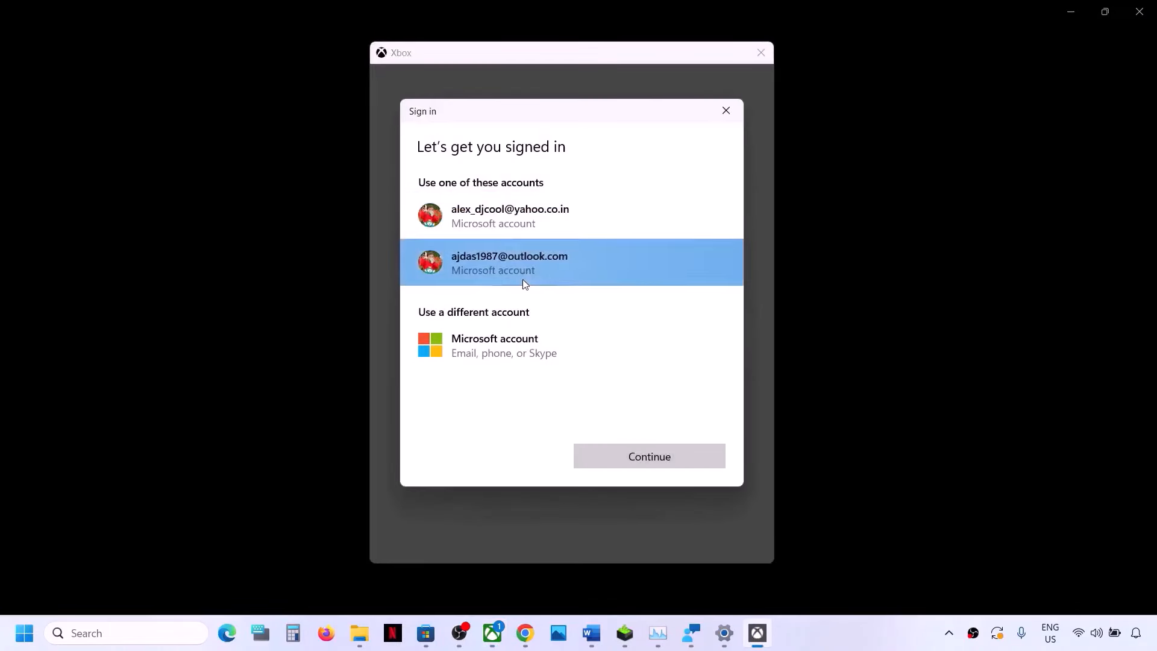
{"action": "left_click", "coordinate": [641, 456]}
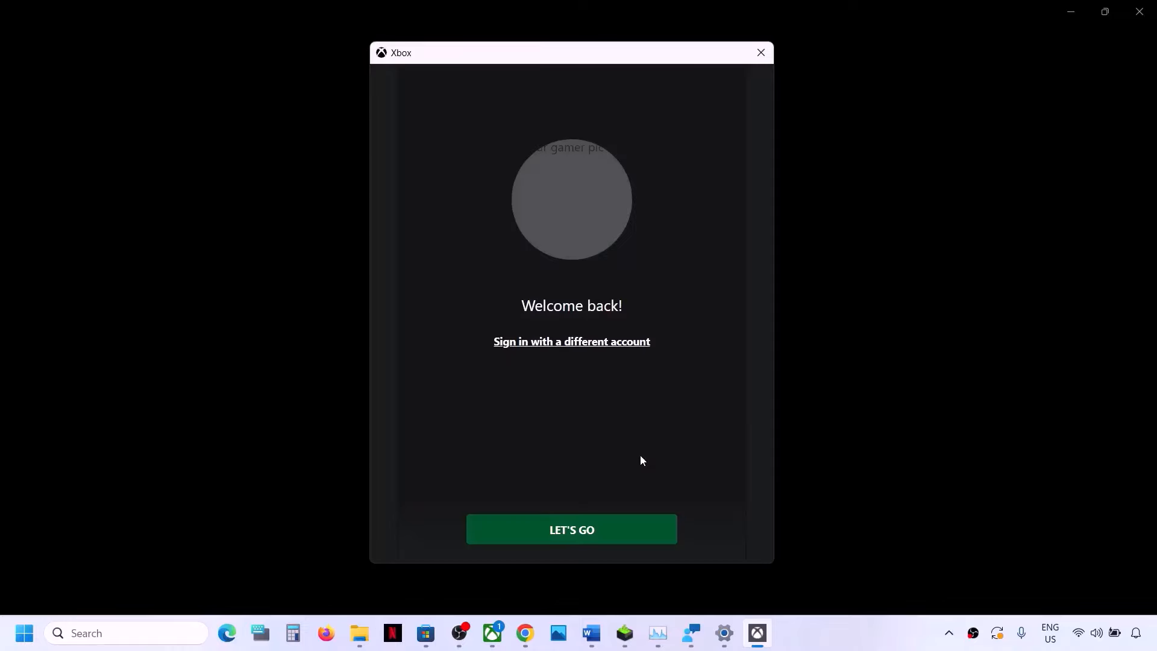
{"action": "left_click", "coordinate": [596, 533]}
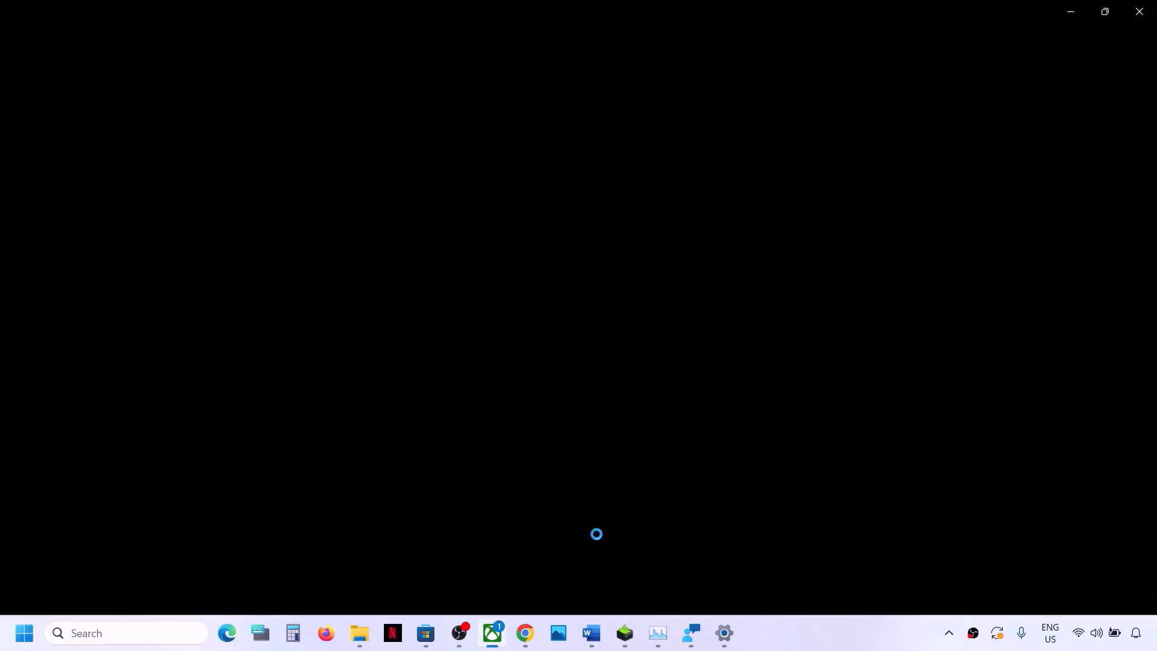
- Close the running app with the graph icon and return to the Word document
{"action": "right_click", "coordinate": [658, 645]}
{"action": "left_click", "coordinate": [642, 593]}
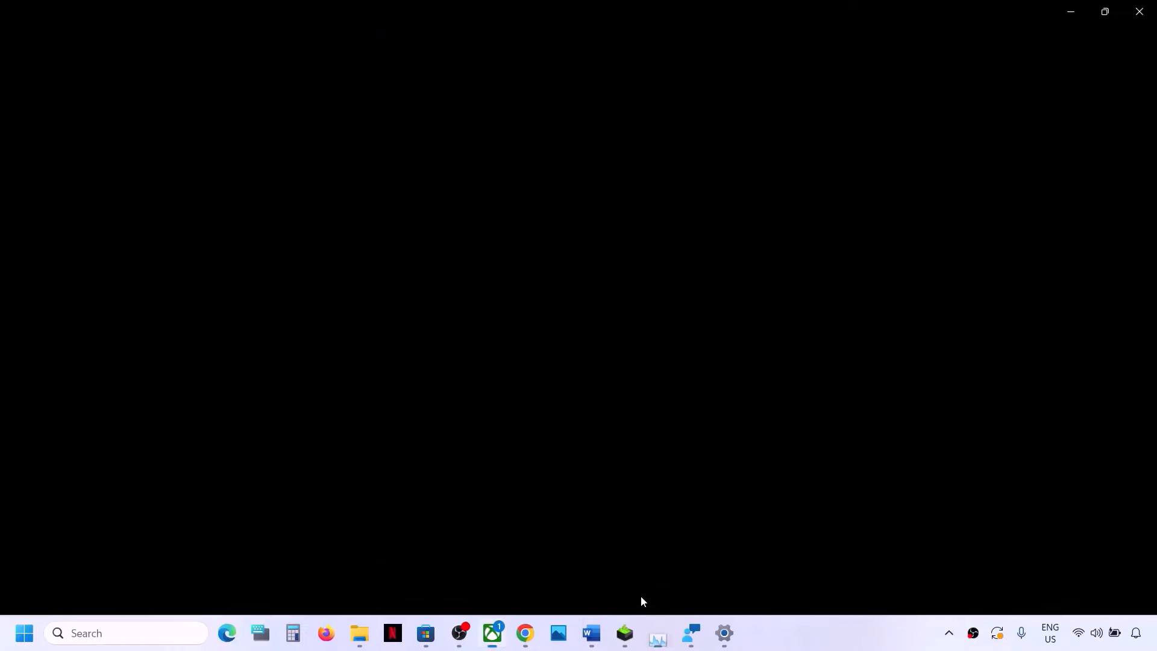
{"action": "left_click", "coordinate": [589, 641]}
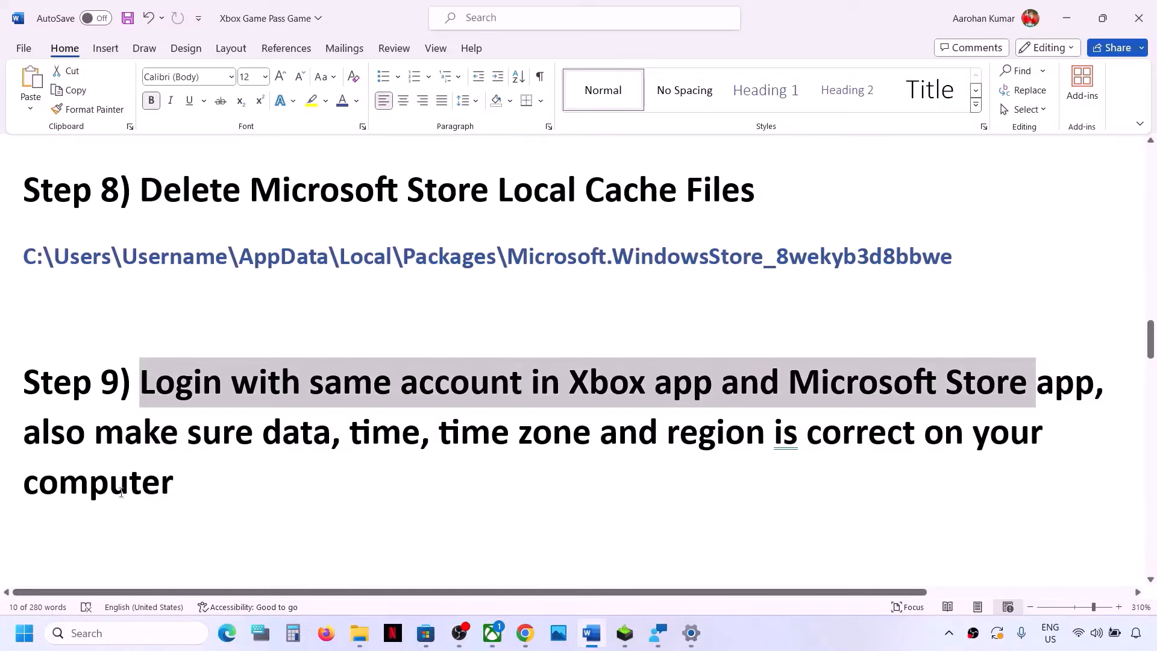
- Highlight the date, time, time zone and region instruction in Step 9, and correct "data" to "date"
{"action": "left_click_drag", "start_coordinate": [43, 435], "coordinate": [702, 446]}
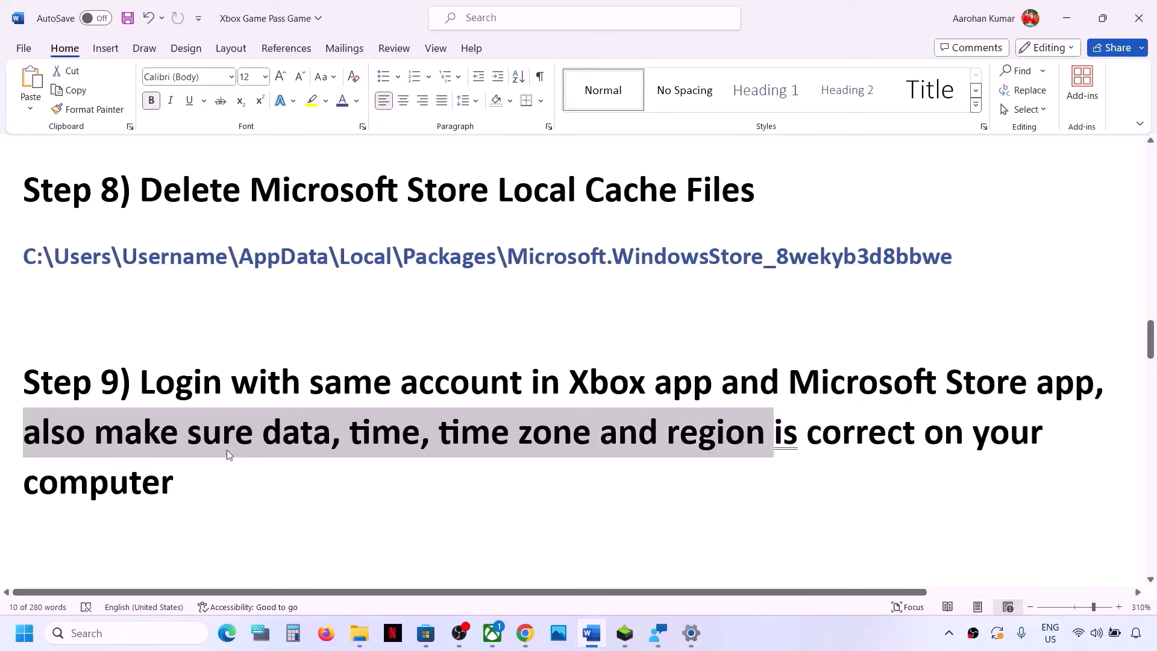
{"action": "left_click", "coordinate": [334, 435]}
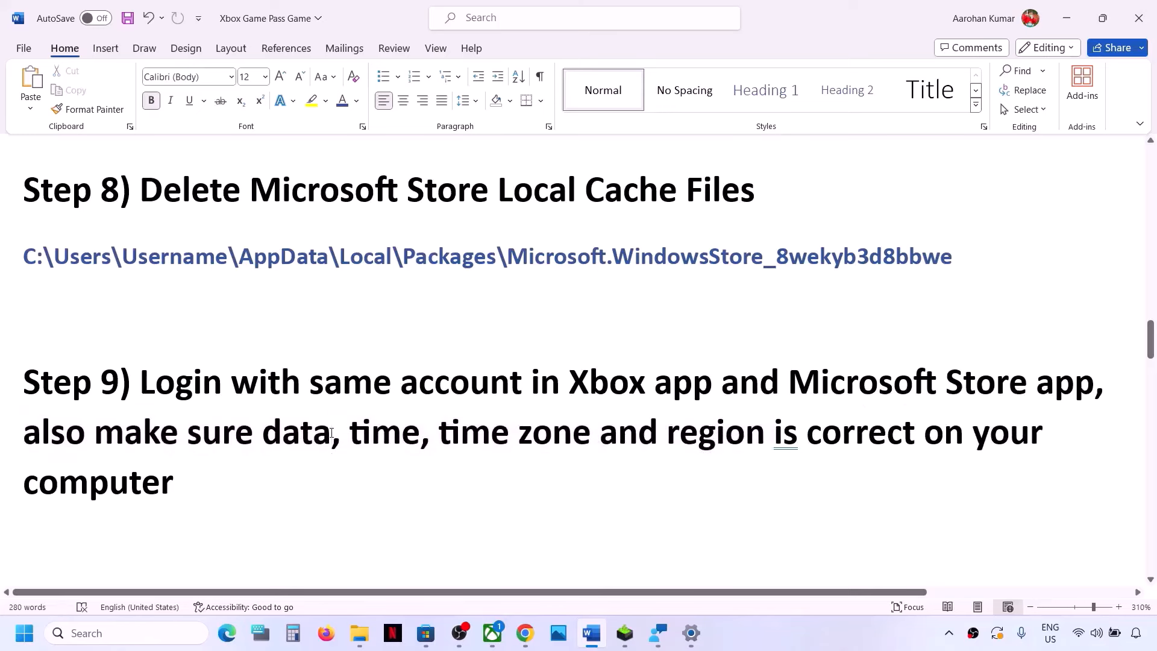
{"action": "key", "text": "BackSpace"}
{"action": "type", "text": "e"}
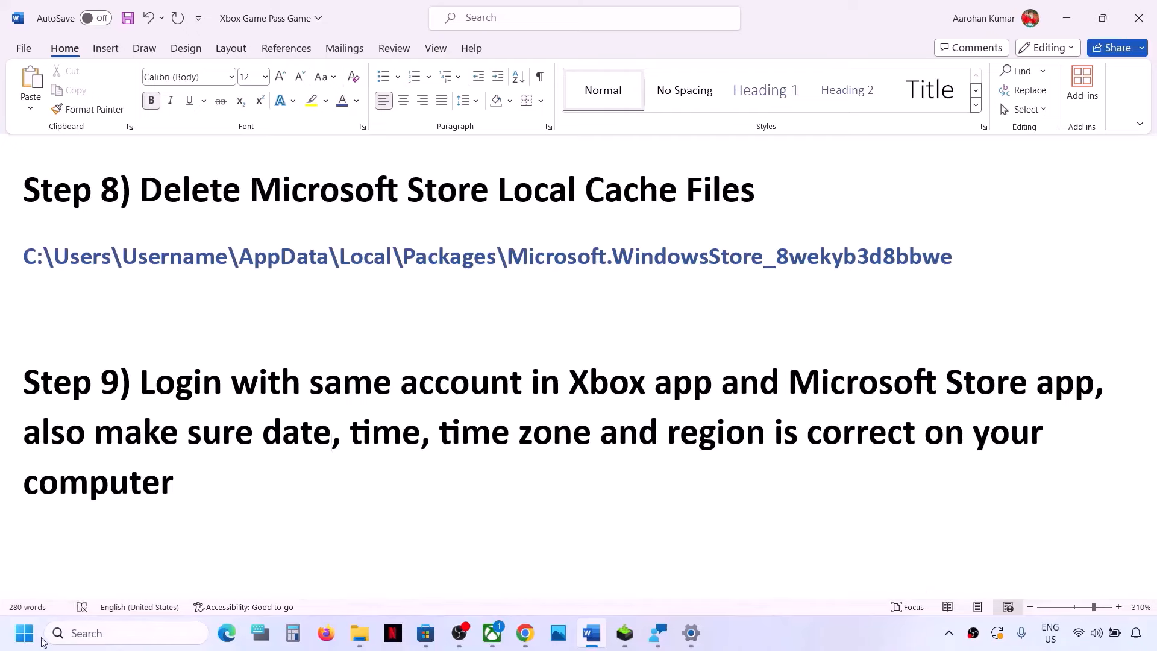
- Open the Date & time page in Windows Settings and synchronize the clock with the time server
{"action": "left_click", "coordinate": [34, 641]}
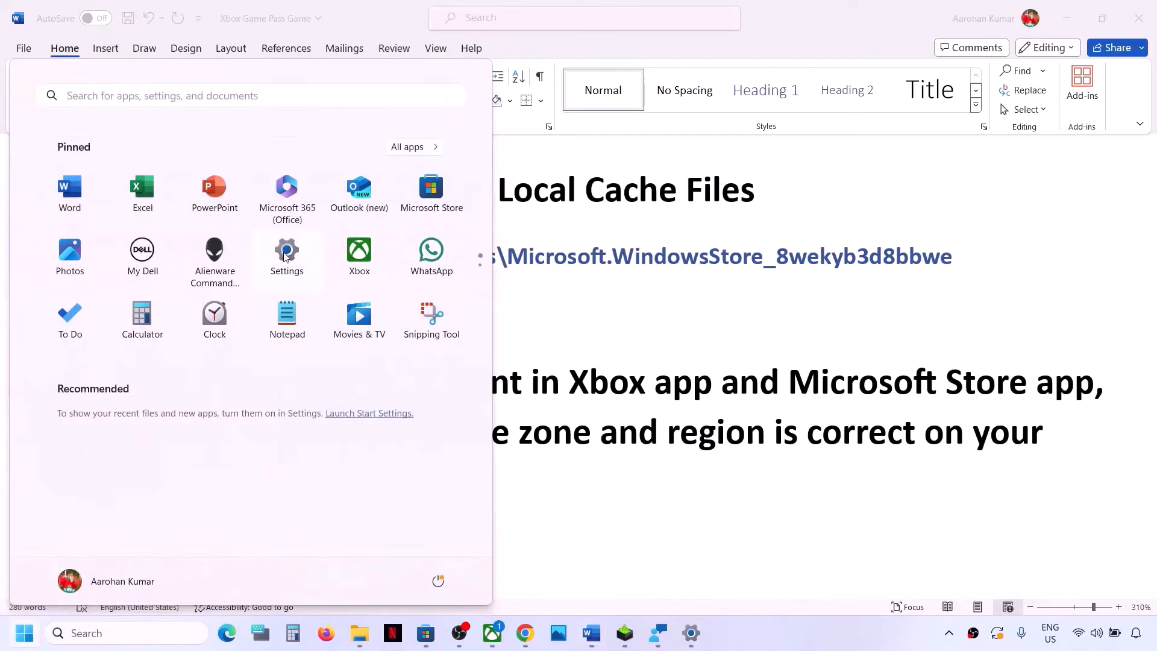
{"action": "left_click", "coordinate": [286, 258]}
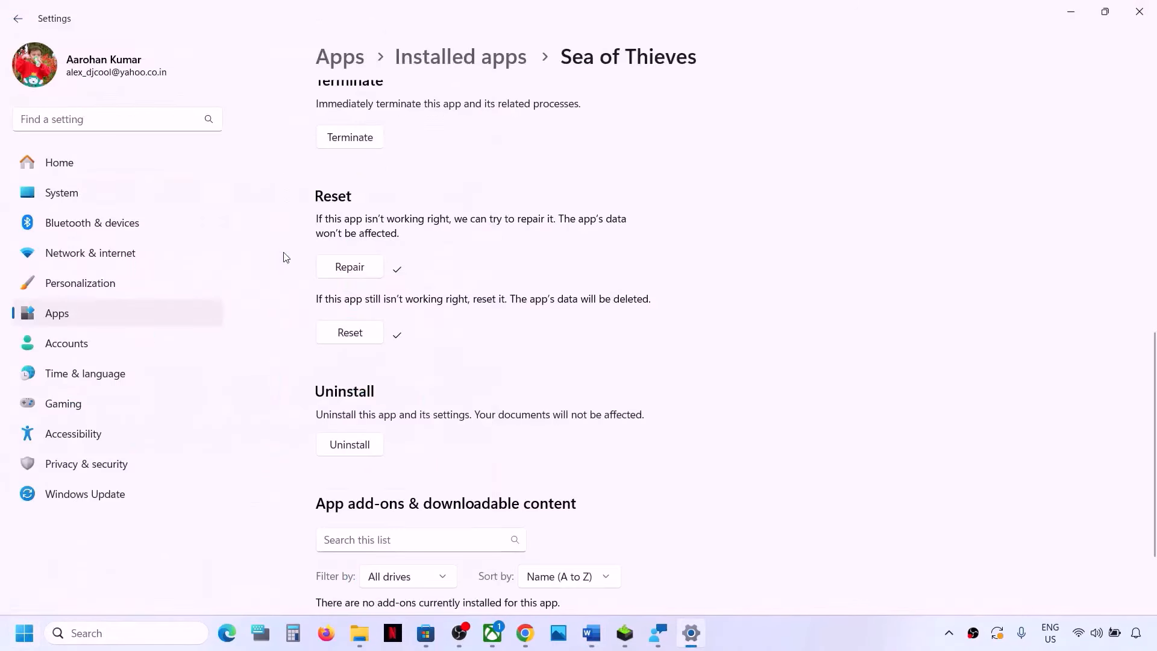
{"action": "left_click", "coordinate": [70, 374]}
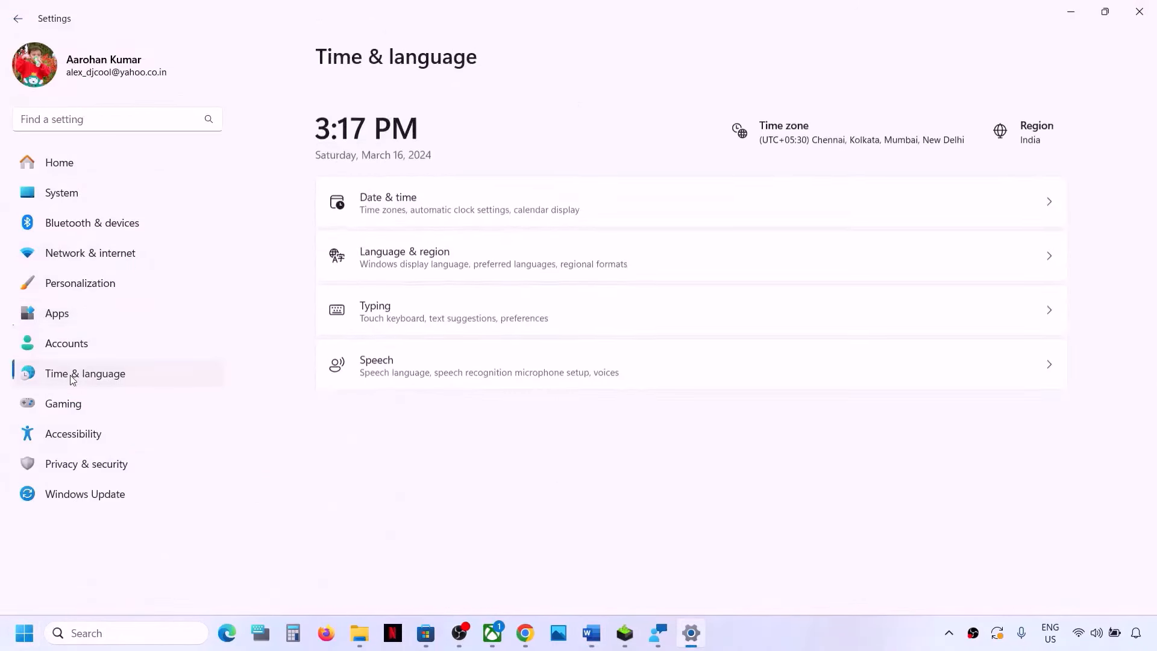
{"action": "left_click", "coordinate": [415, 193]}
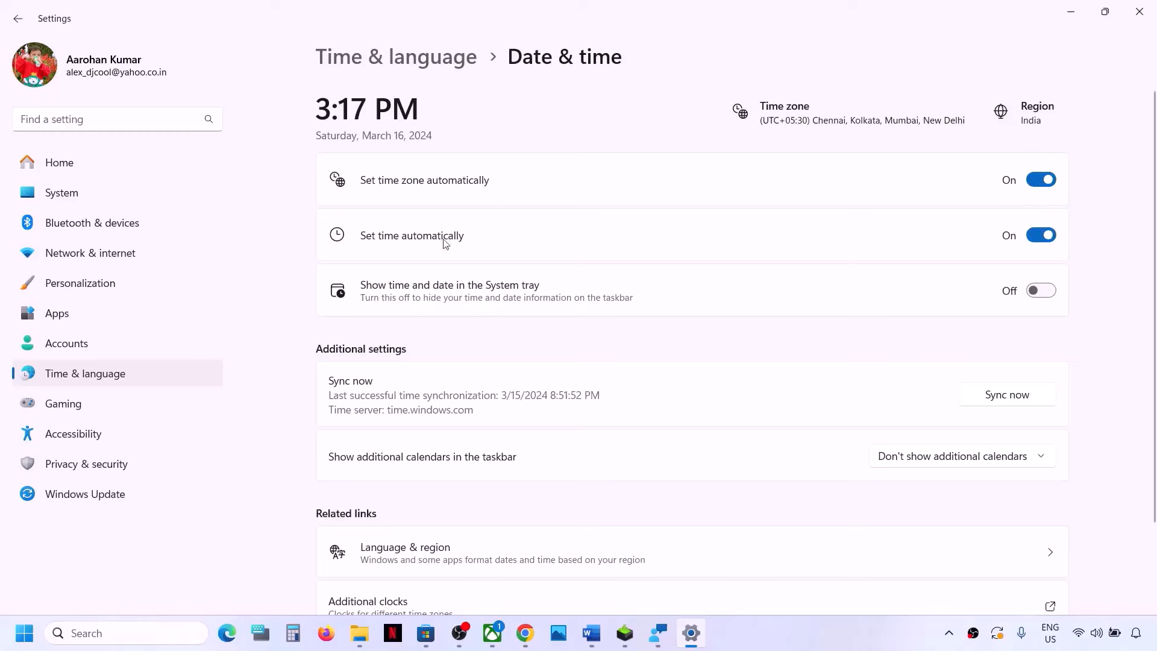
{"action": "left_click", "coordinate": [1018, 398]}
- Select India as the country or region on the Language & region page, and close Settings
{"action": "left_click", "coordinate": [164, 375]}
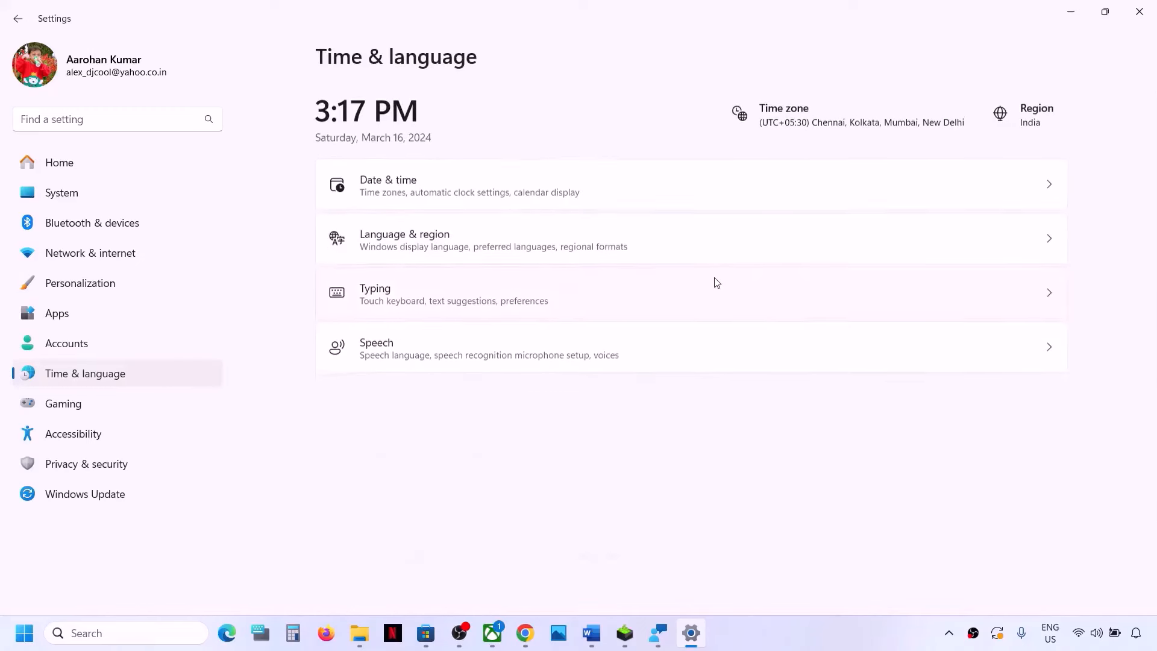
{"action": "left_click", "coordinate": [488, 232]}
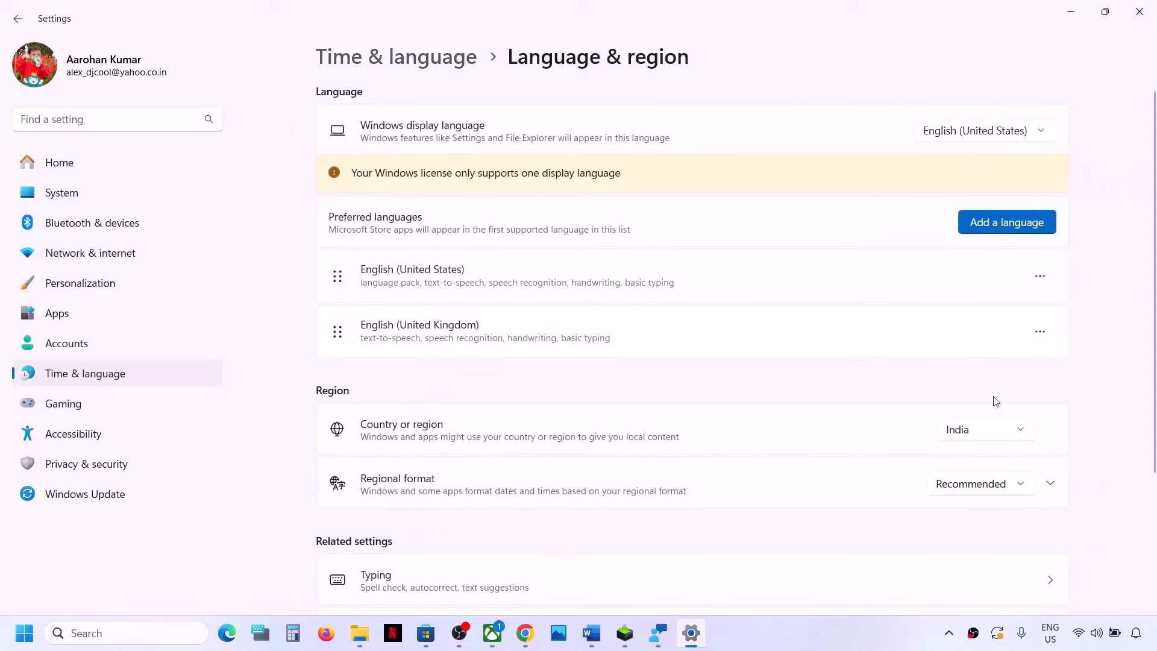
{"action": "left_click", "coordinate": [1004, 430]}
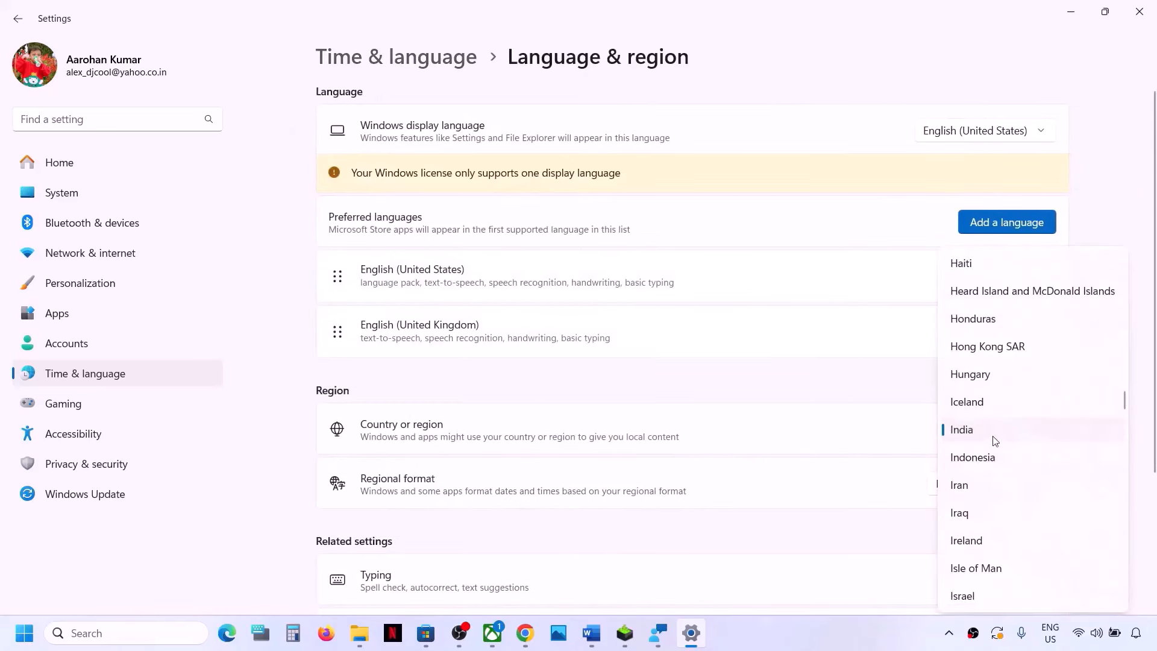
{"action": "left_click", "coordinate": [975, 437]}
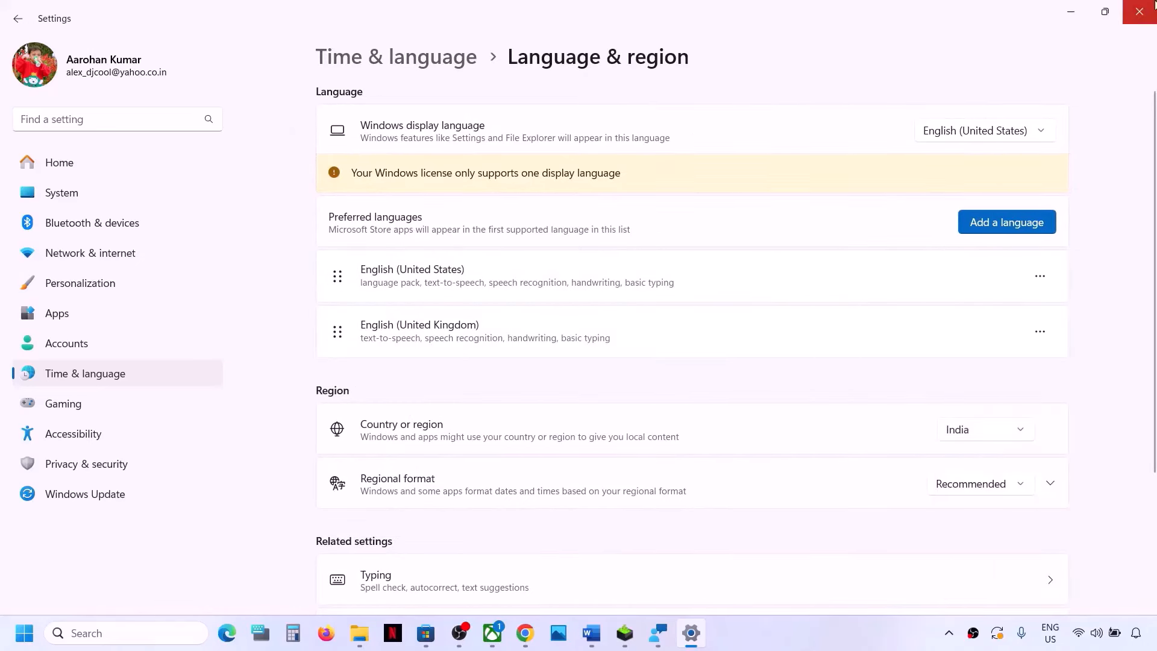
{"action": "left_click", "coordinate": [1139, 13]}
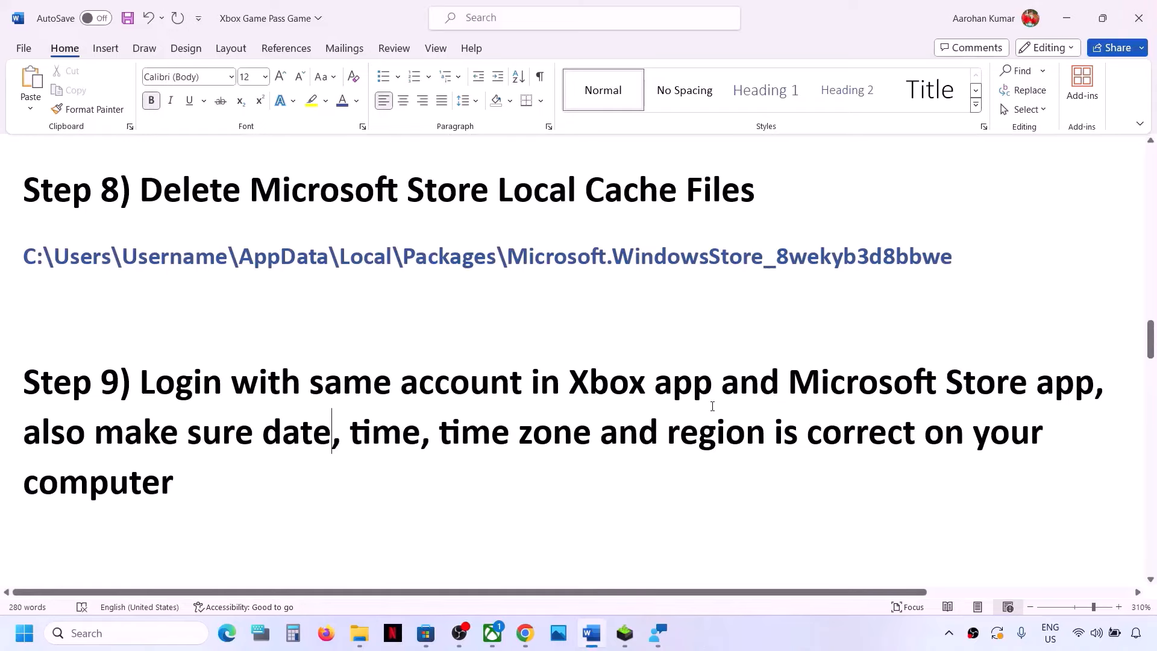
- Highlight the Step 10 text "Install all the Updates in Microsoft Store" in Word, and get updates in Microsoft Store's downloads
{"action": "scroll", "coordinate": [713, 405], "scroll_direction": "down", "scroll_amount": 5}
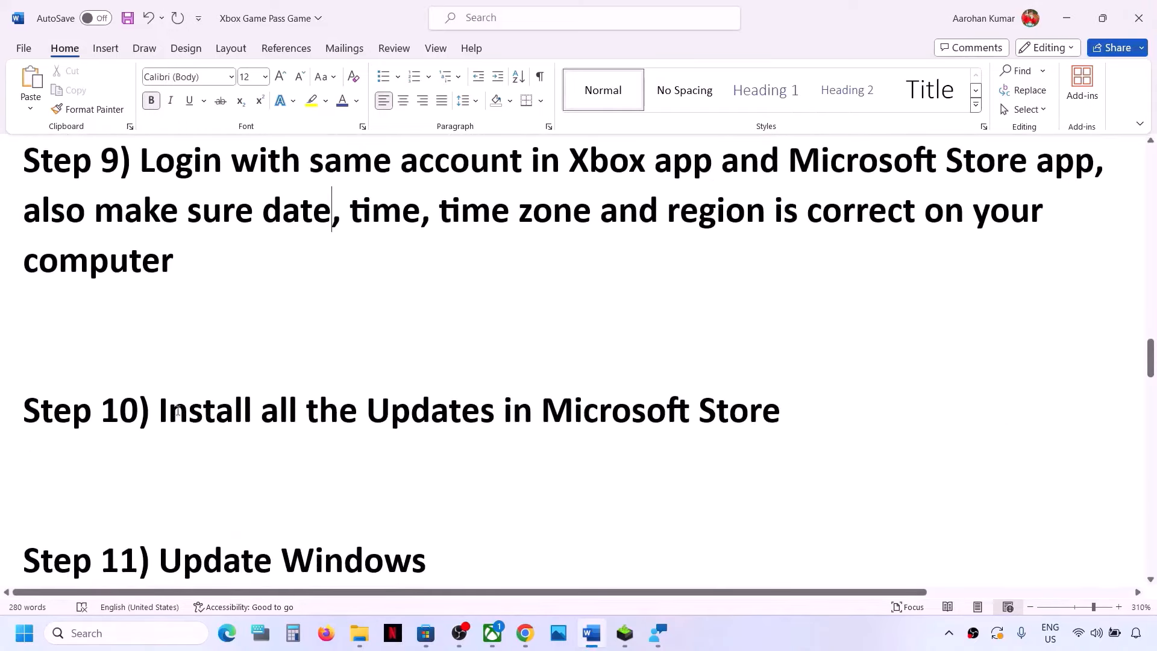
{"action": "left_click_drag", "start_coordinate": [206, 404], "coordinate": [805, 392]}
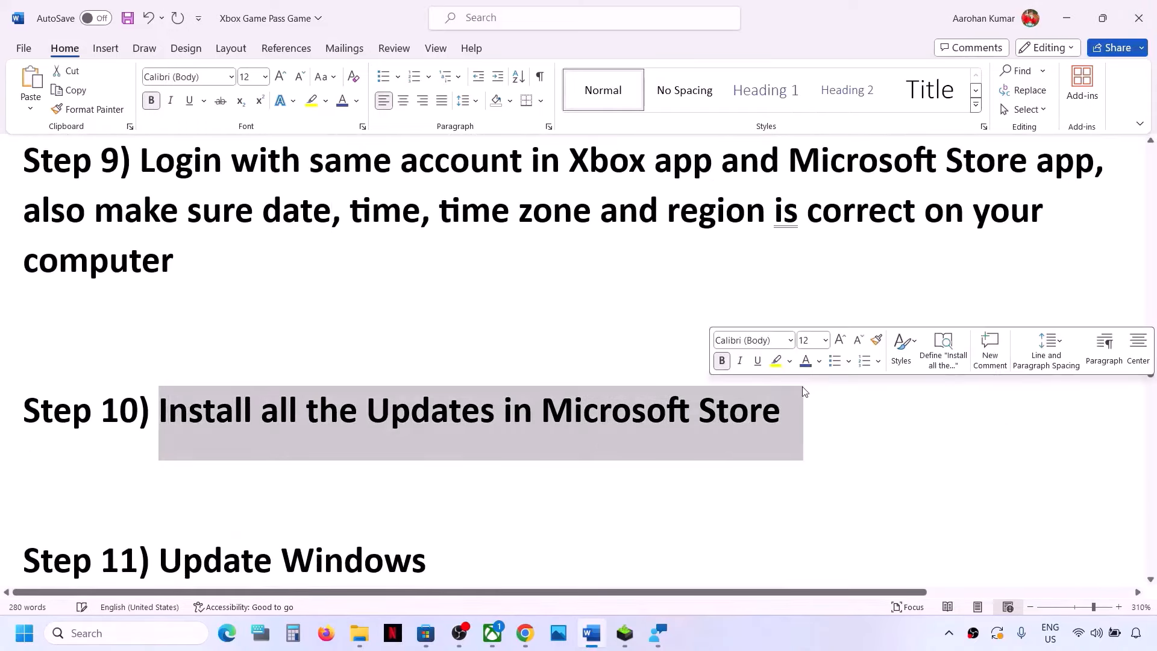
{"action": "left_click", "coordinate": [426, 636]}
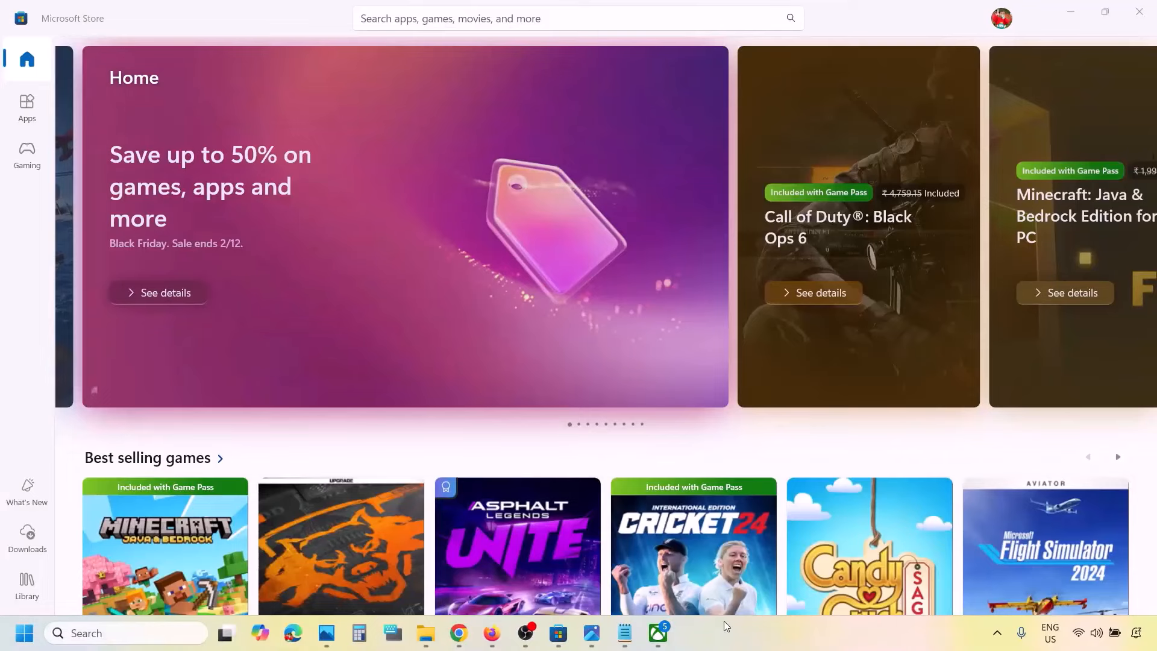
{"action": "left_click", "coordinate": [27, 547]}
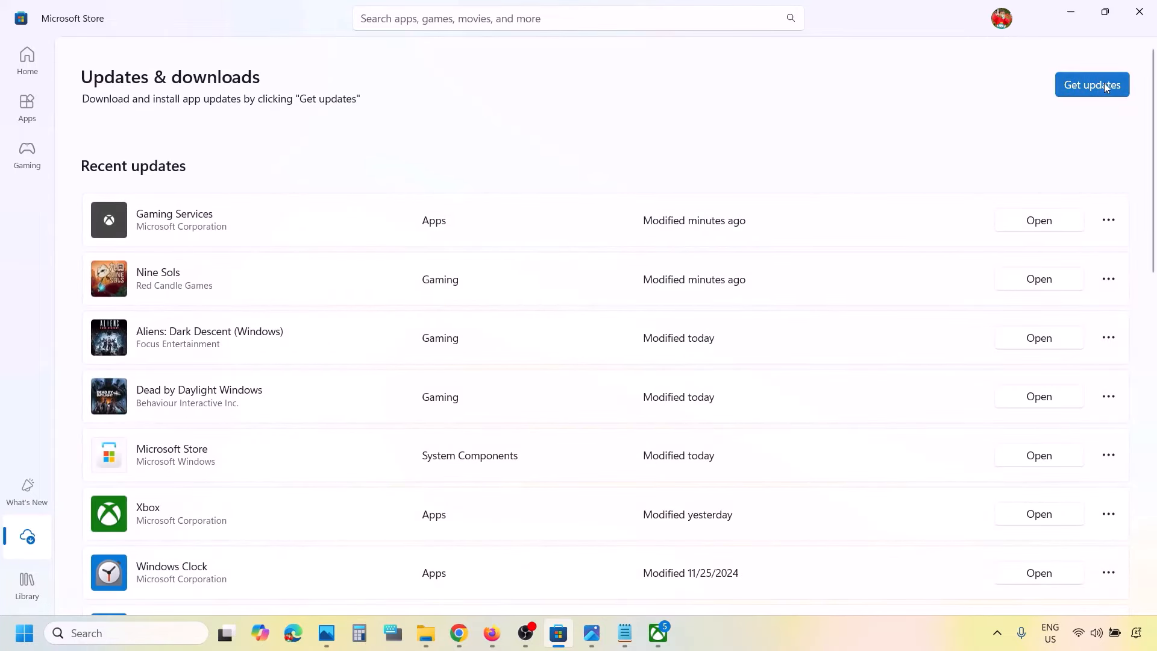
{"action": "left_click", "coordinate": [1089, 86]}
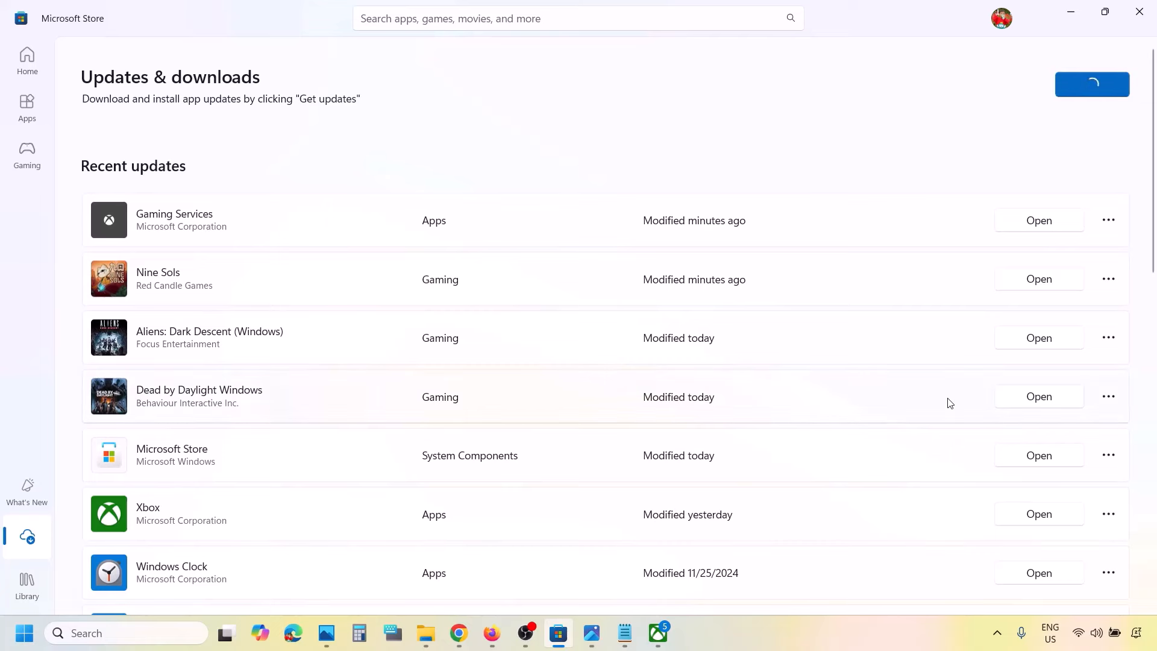
- Highlight the Step 11 text "Update Windows" in Word, and open the Windows Update page in Windows Settings
{"action": "left_click", "coordinate": [809, 638]}
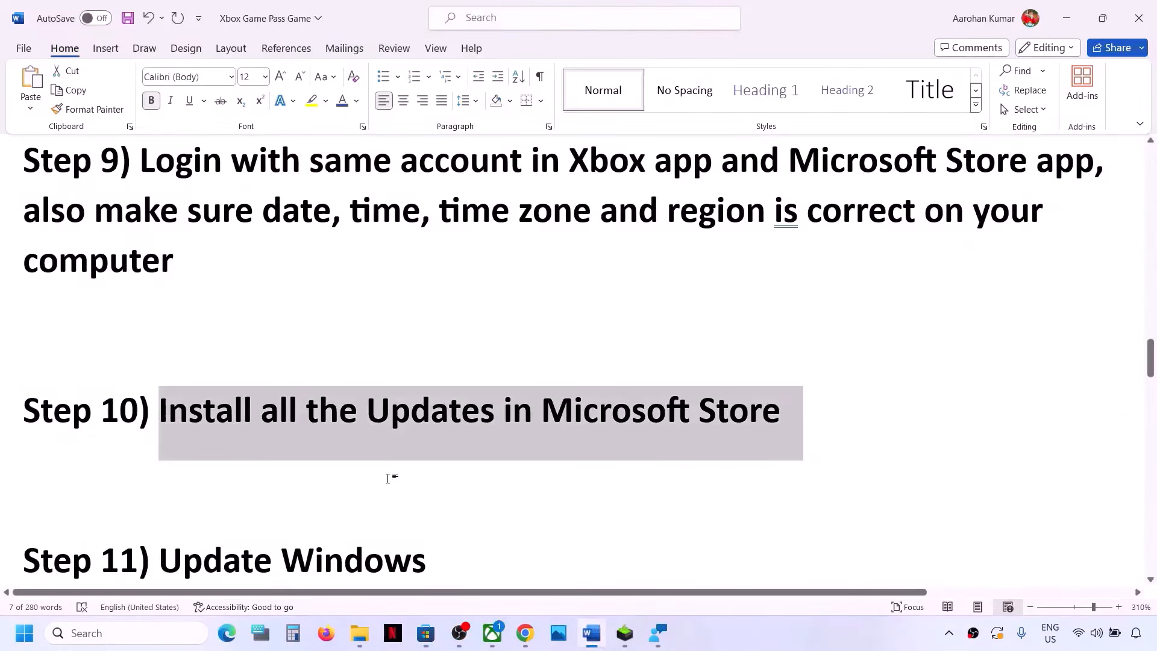
{"action": "scroll", "coordinate": [386, 476], "scroll_direction": "down", "scroll_amount": 2}
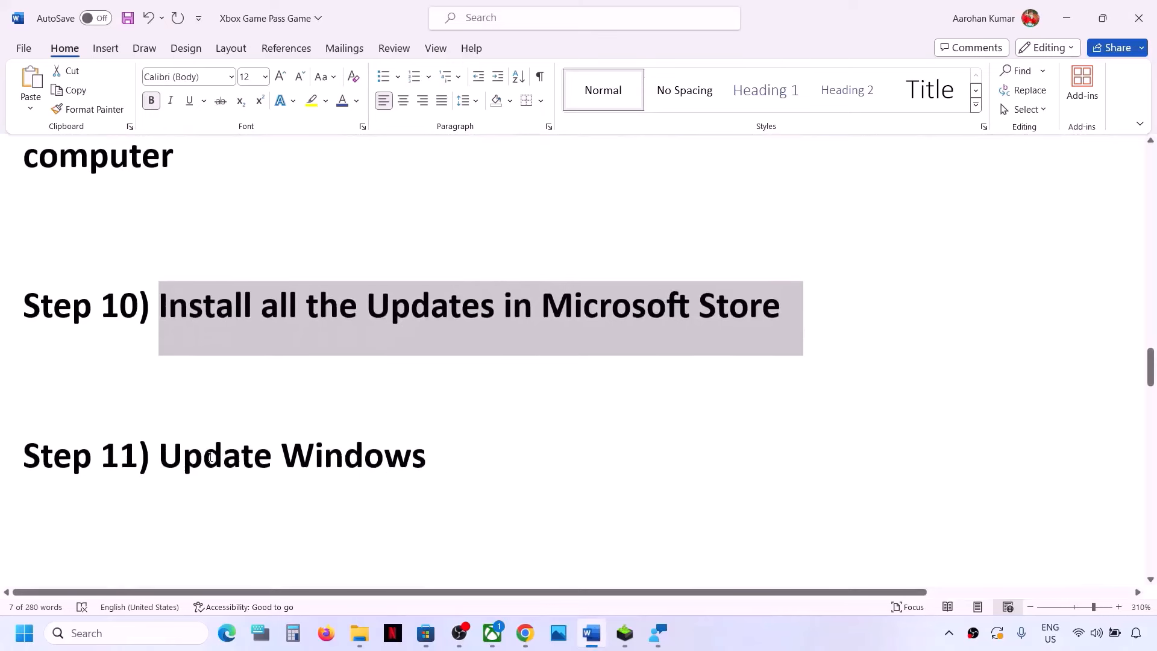
{"action": "left_click_drag", "start_coordinate": [159, 458], "coordinate": [504, 460]}
{"action": "key", "text": "super+i"}
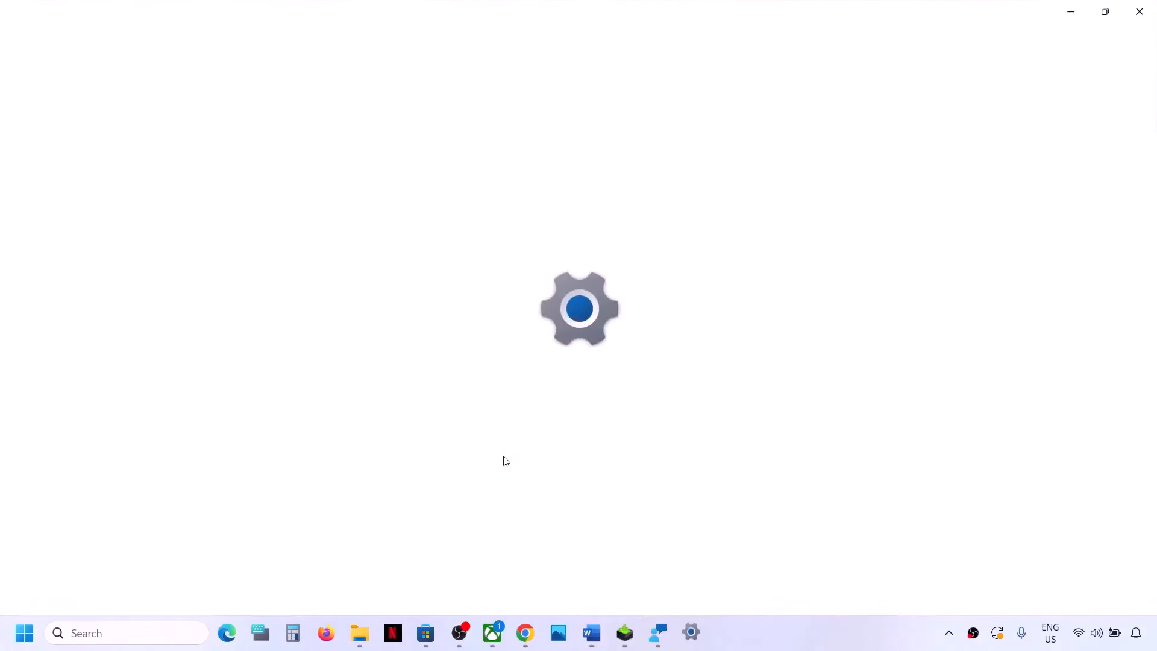
{"action": "left_click", "coordinate": [69, 497]}
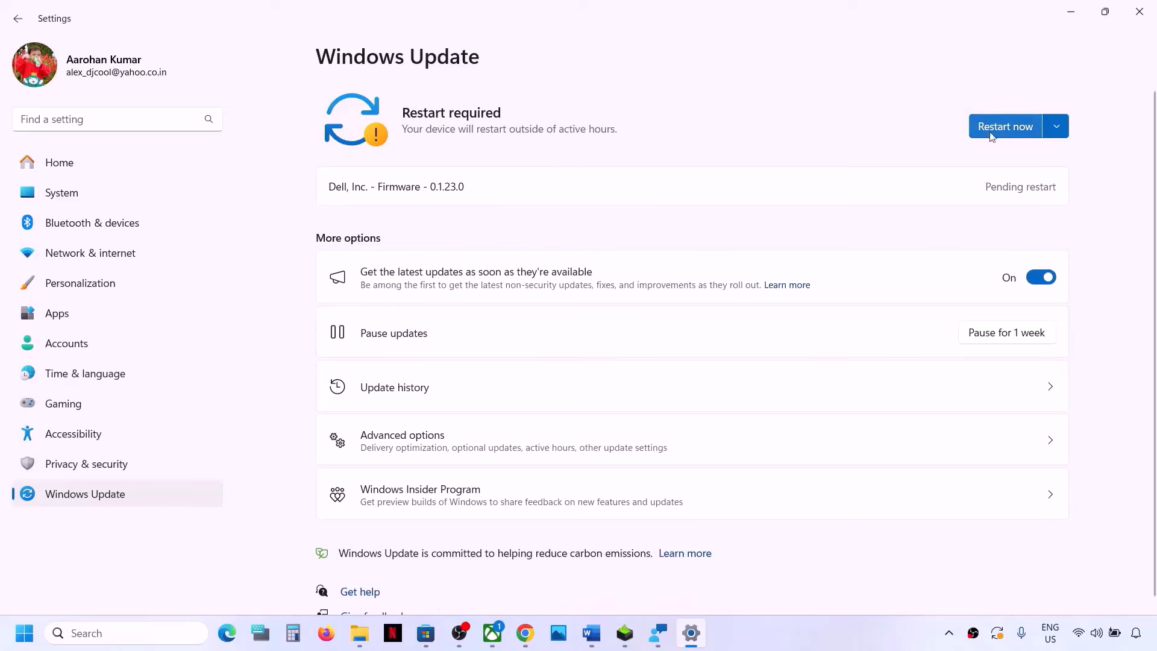
- Examine the power options for the update-and-restart choice, and dismiss them without restarting
{"action": "left_click", "coordinate": [24, 633]}
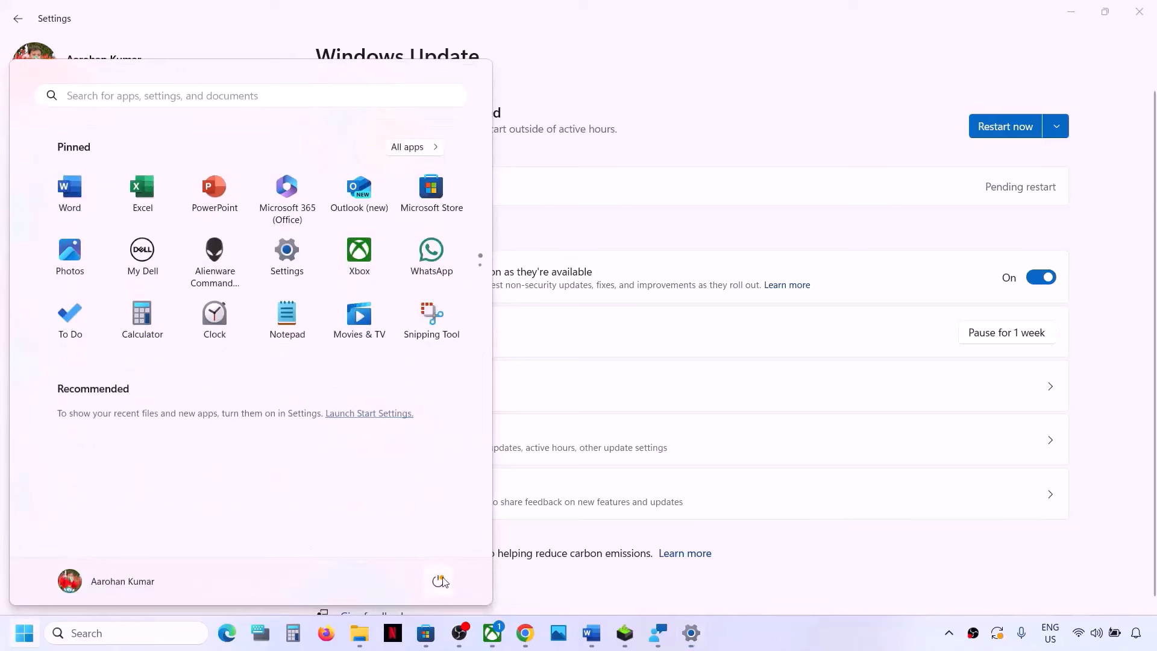
{"action": "left_click", "coordinate": [439, 580]}
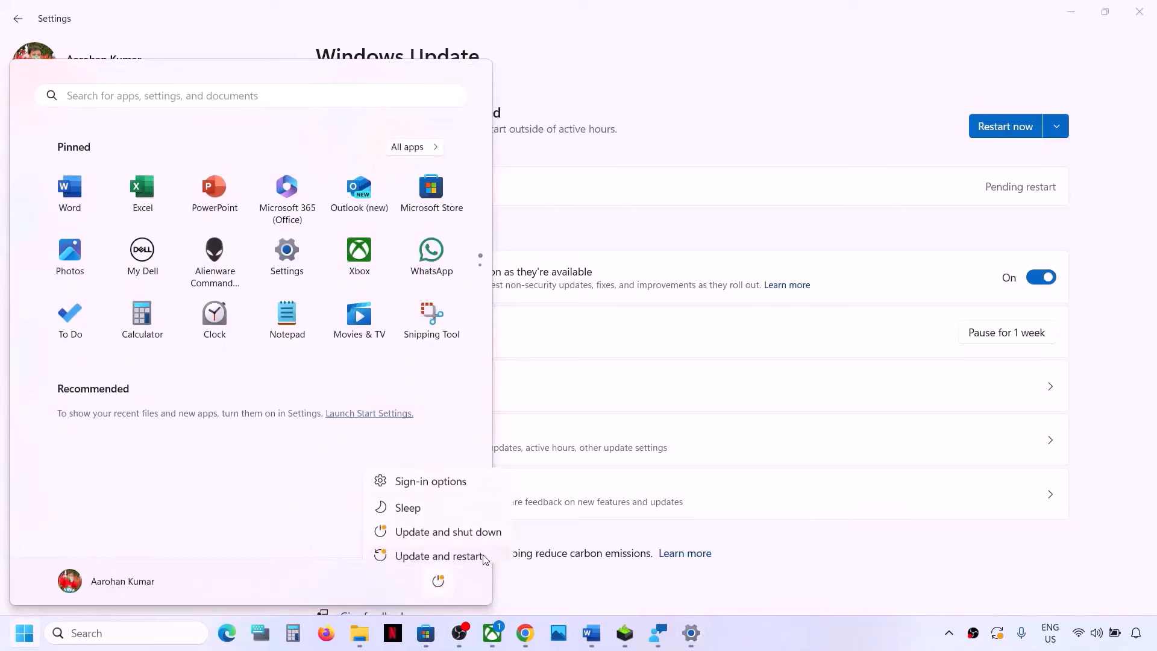
{"action": "left_click", "coordinate": [1138, 405]}
{"action": "left_click", "coordinate": [1144, 22]}
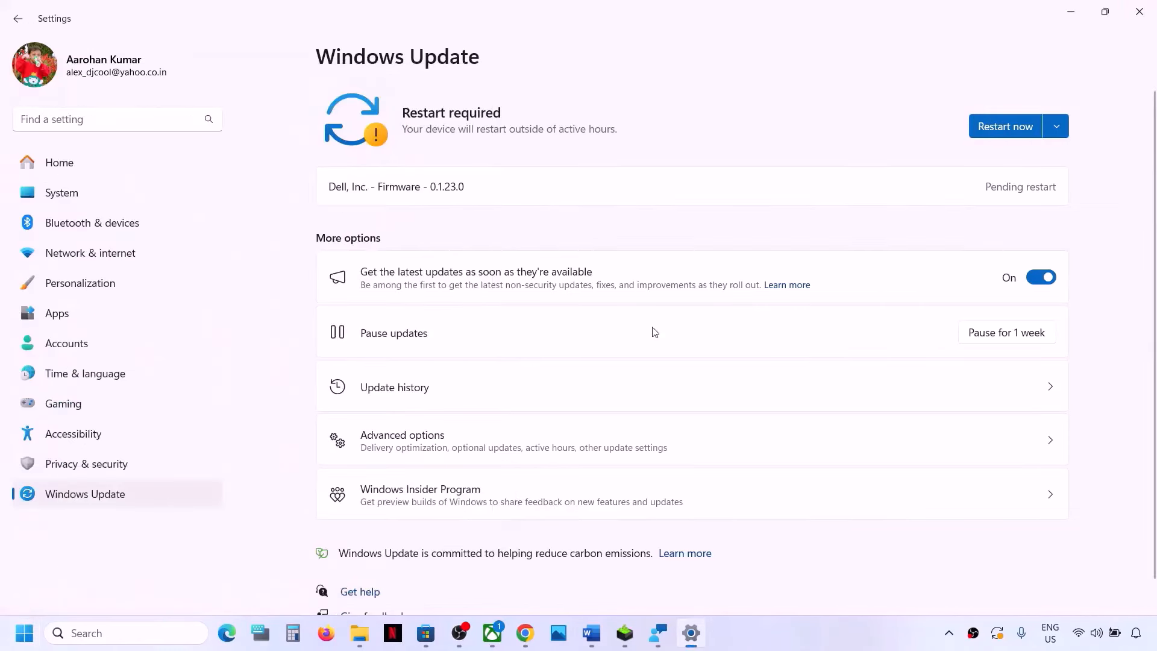
- Copy "wsreset" from Step 12 of the Word document and run it as a command from Windows search
{"action": "left_click", "coordinate": [591, 633]}
{"action": "scroll", "coordinate": [388, 482], "scroll_direction": "down", "scroll_amount": 3}
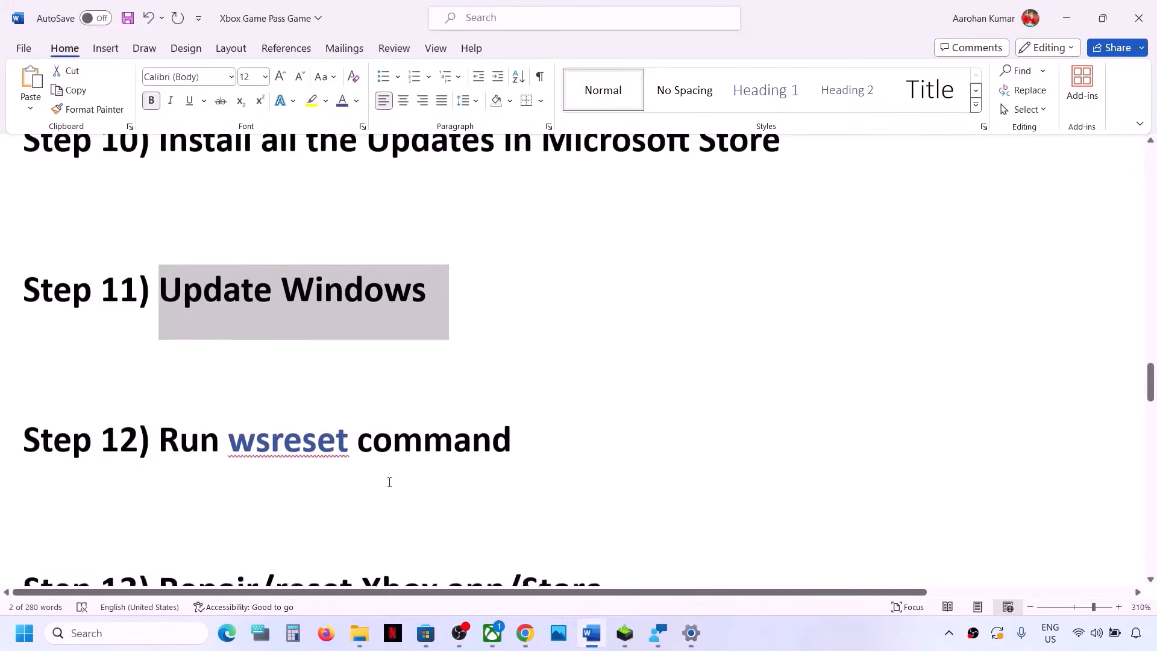
{"action": "double_click", "coordinate": [305, 405]}
{"action": "key", "text": "ctrl+c"}
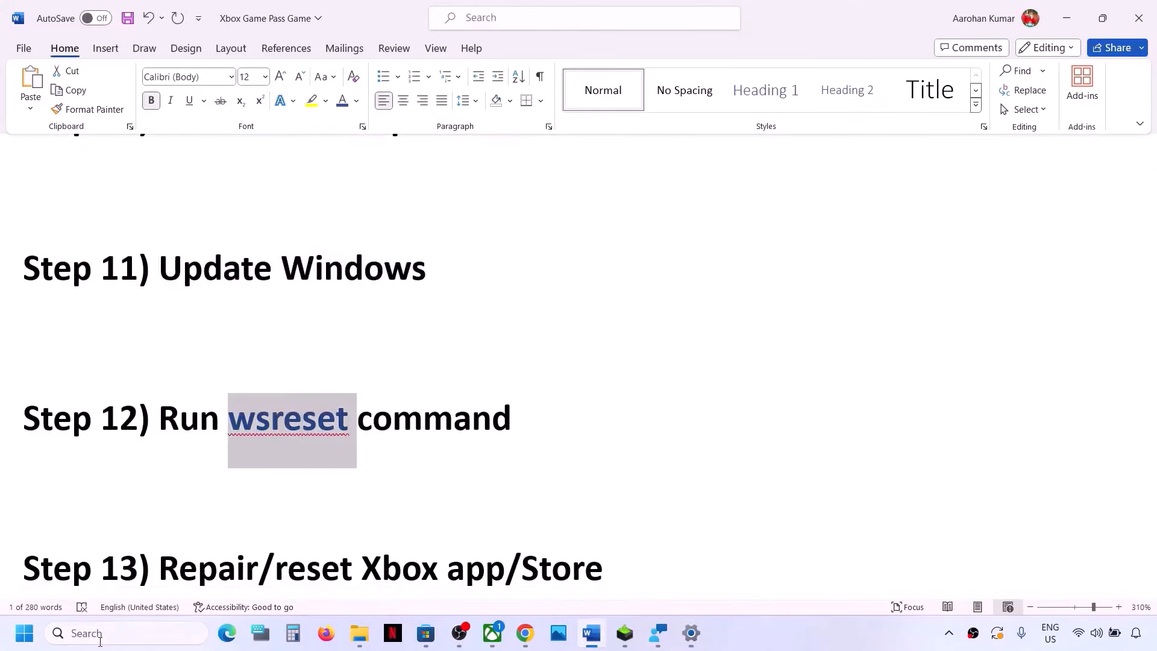
{"action": "left_click", "coordinate": [100, 633]}
{"action": "key", "text": "ctrl+v"}
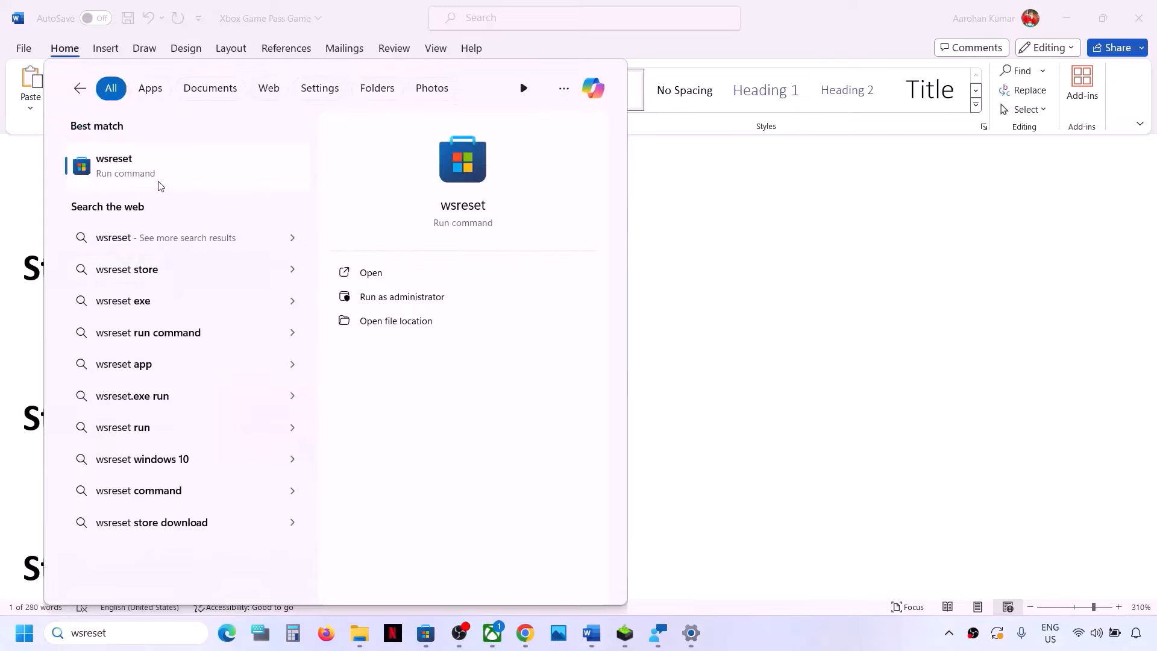
{"action": "left_click", "coordinate": [141, 177]}
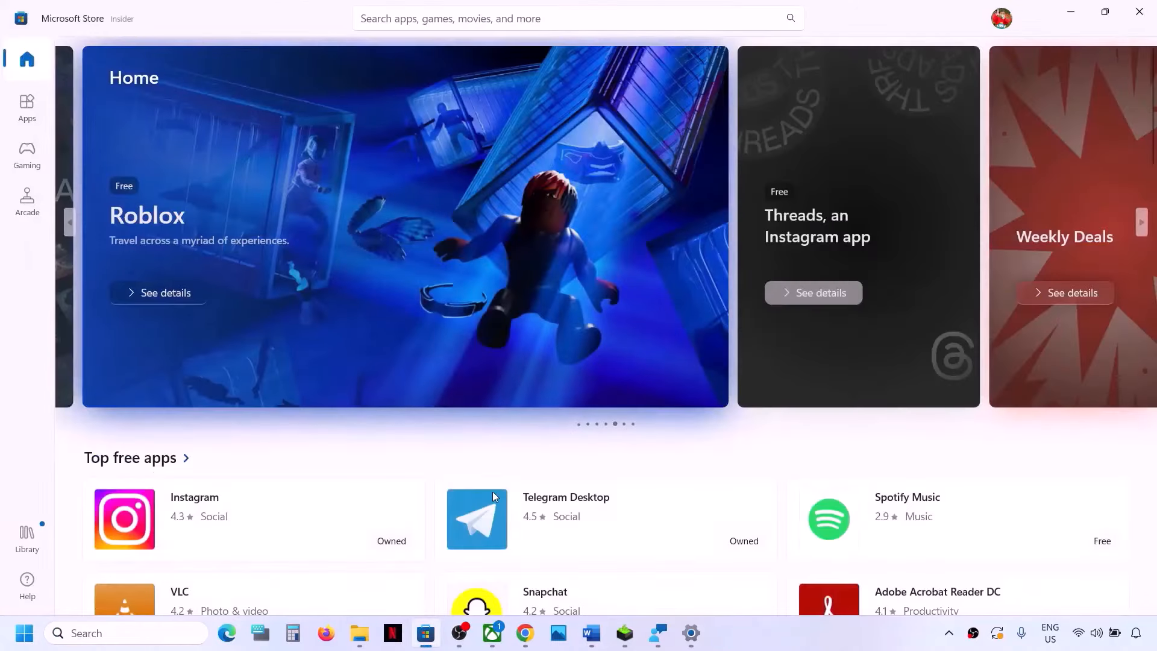
- Highlight the Step 13 text "Repair/reset Xbox app/Store" in Word, and open the Xbox app's settings from Windows search
{"action": "left_click", "coordinate": [592, 633]}
{"action": "scroll", "coordinate": [308, 426], "scroll_direction": "down", "scroll_amount": 2}
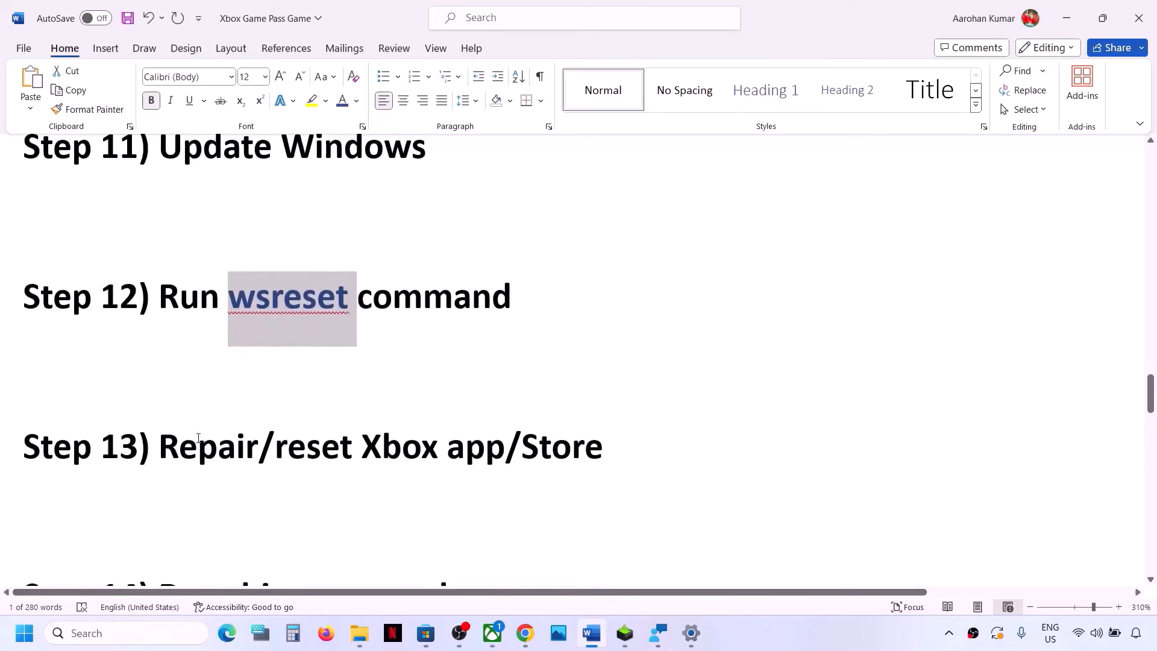
{"action": "left_click_drag", "start_coordinate": [160, 447], "coordinate": [602, 447]}
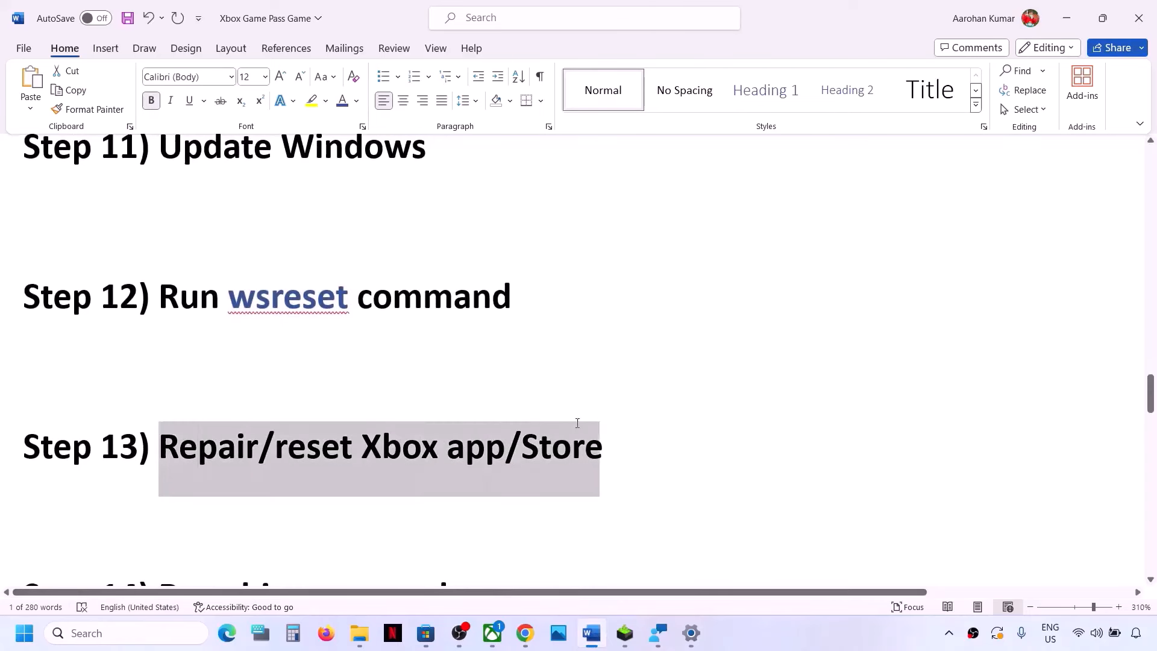
{"action": "left_click", "coordinate": [161, 633]}
{"action": "type", "text": "xbox"}
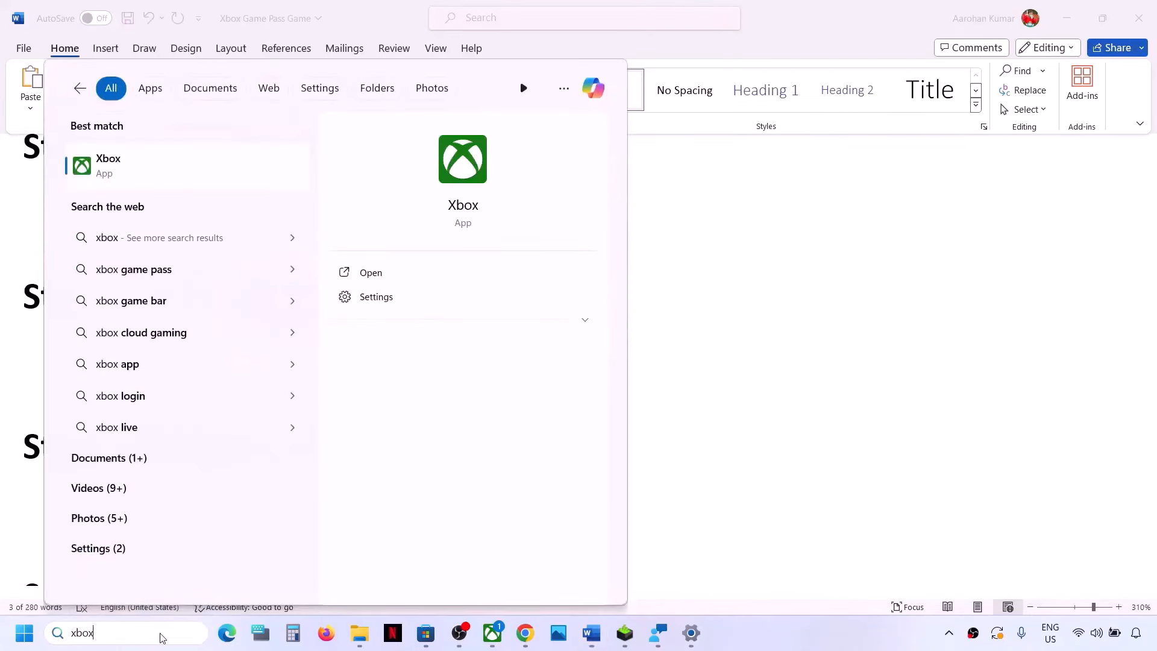
{"action": "right_click", "coordinate": [119, 165]}
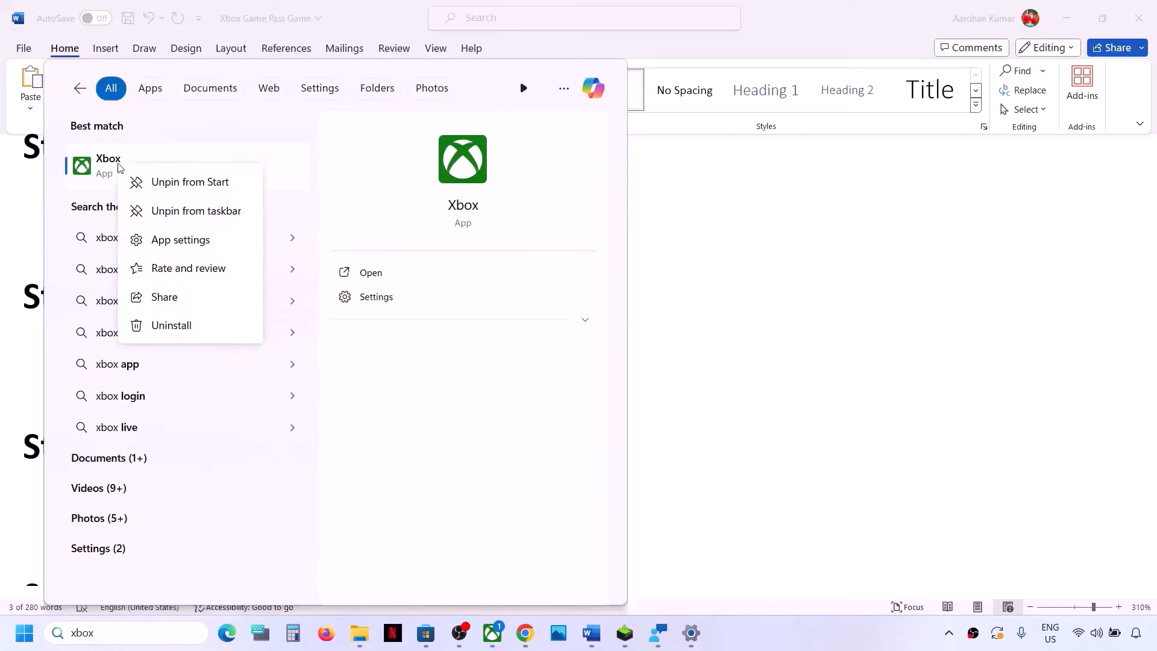
{"action": "left_click", "coordinate": [180, 240]}
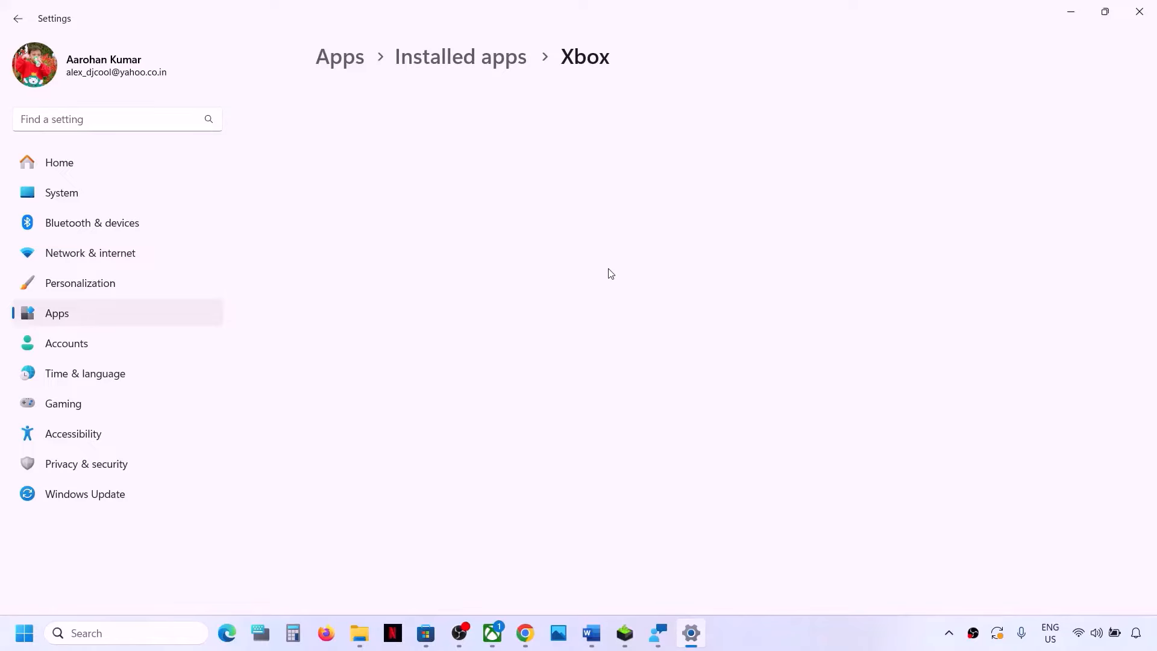
- Repair the Xbox app and reset it, confirming the deletion of its data
{"action": "scroll", "coordinate": [611, 274], "scroll_direction": "down", "scroll_amount": 10}
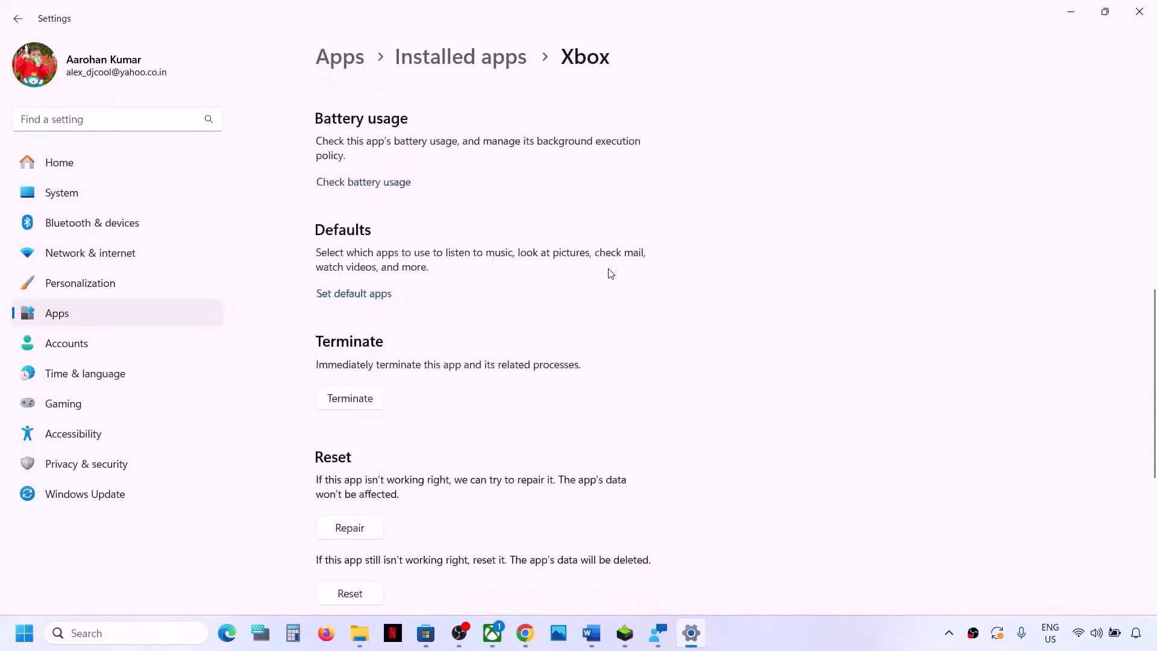
{"action": "scroll", "coordinate": [439, 282], "scroll_direction": "down", "scroll_amount": 3}
{"action": "left_click", "coordinate": [358, 318]}
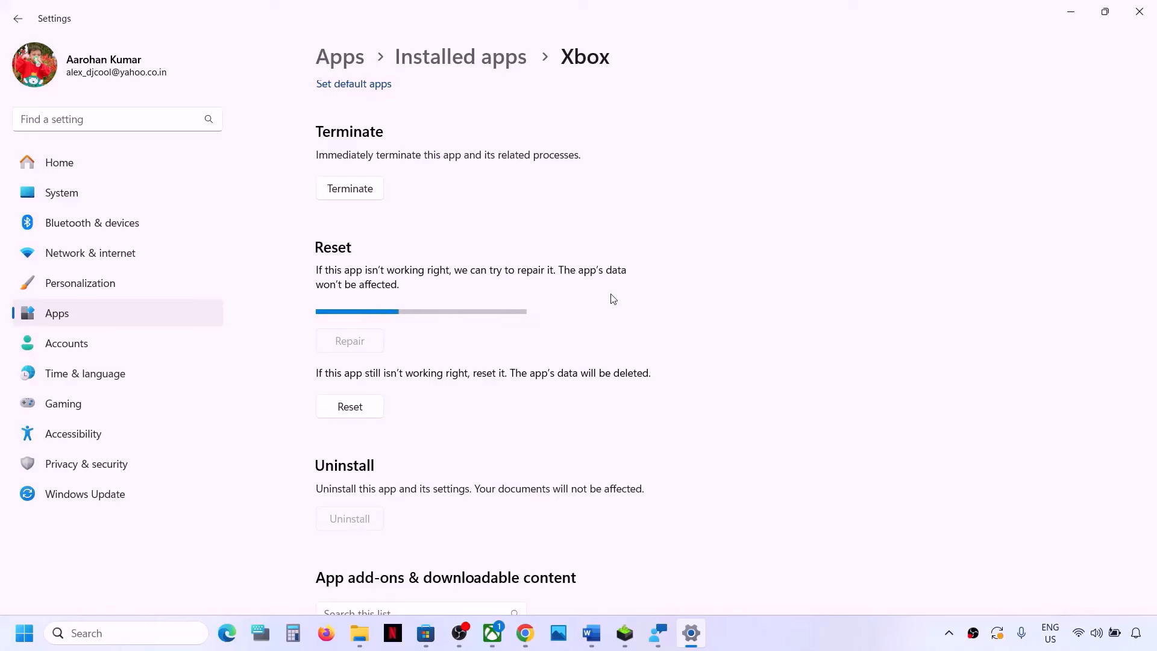
{"action": "left_click", "coordinate": [341, 393]}
{"action": "left_click", "coordinate": [439, 348]}
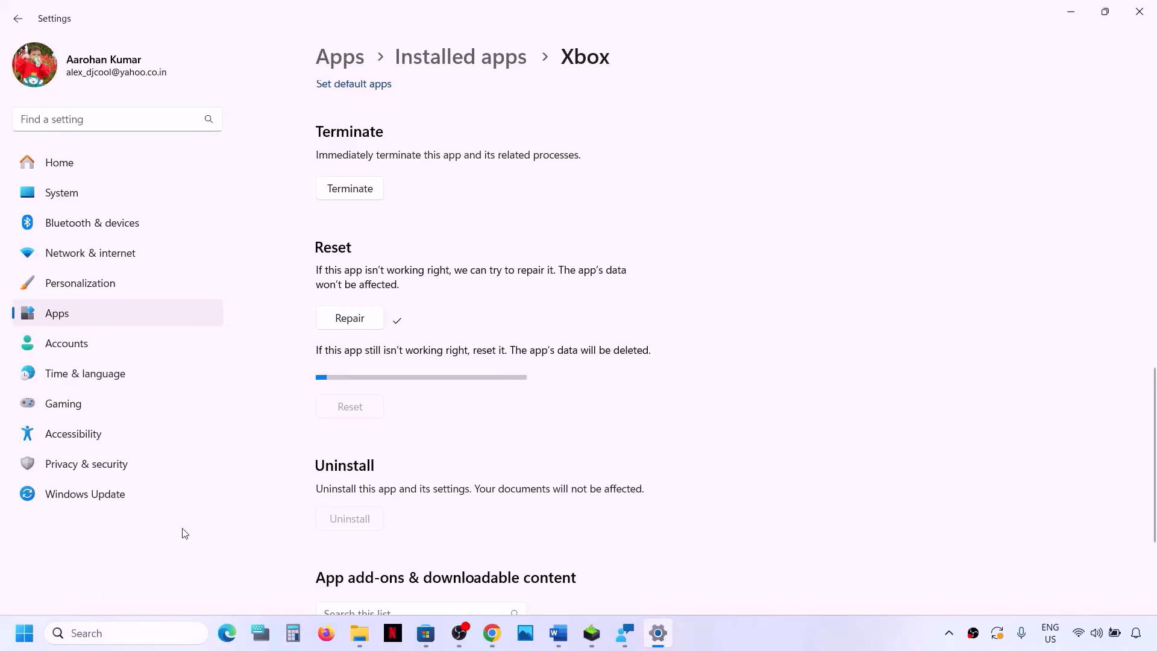
- Open Microsoft Store's app settings from Windows search, and repair and reset the component, confirming the reset
{"action": "left_click", "coordinate": [89, 639]}
{"action": "type", "text": "store"}
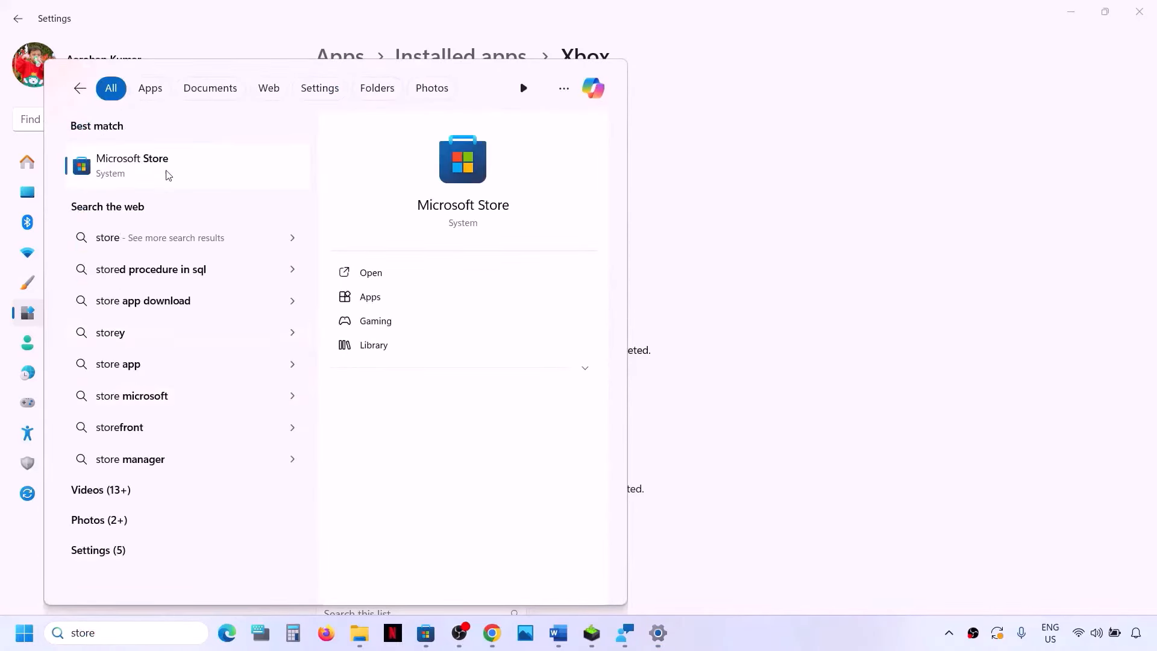
{"action": "right_click", "coordinate": [157, 170]}
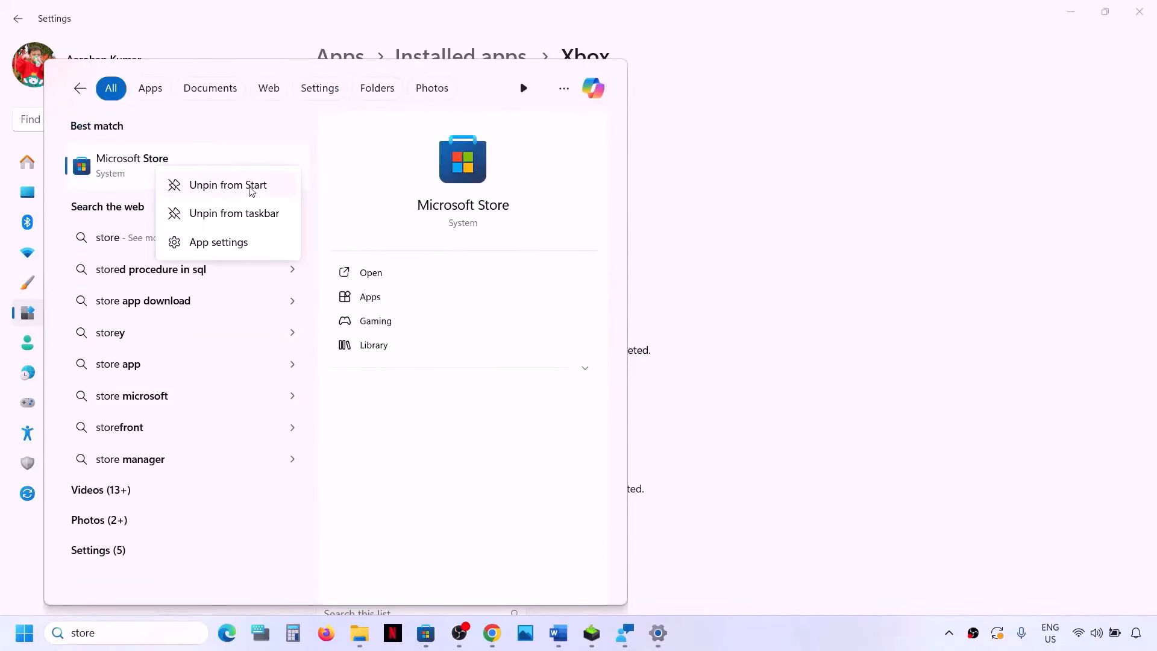
{"action": "left_click", "coordinate": [229, 241]}
{"action": "scroll", "coordinate": [448, 328], "scroll_direction": "down", "scroll_amount": 5}
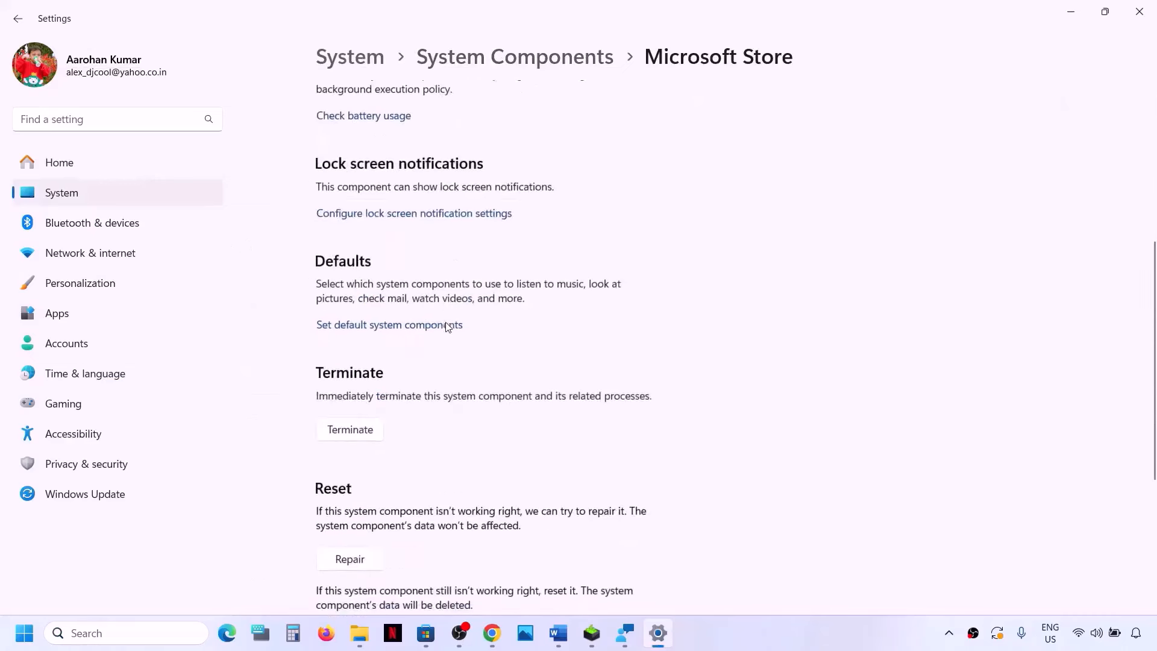
{"action": "left_click", "coordinate": [356, 418]}
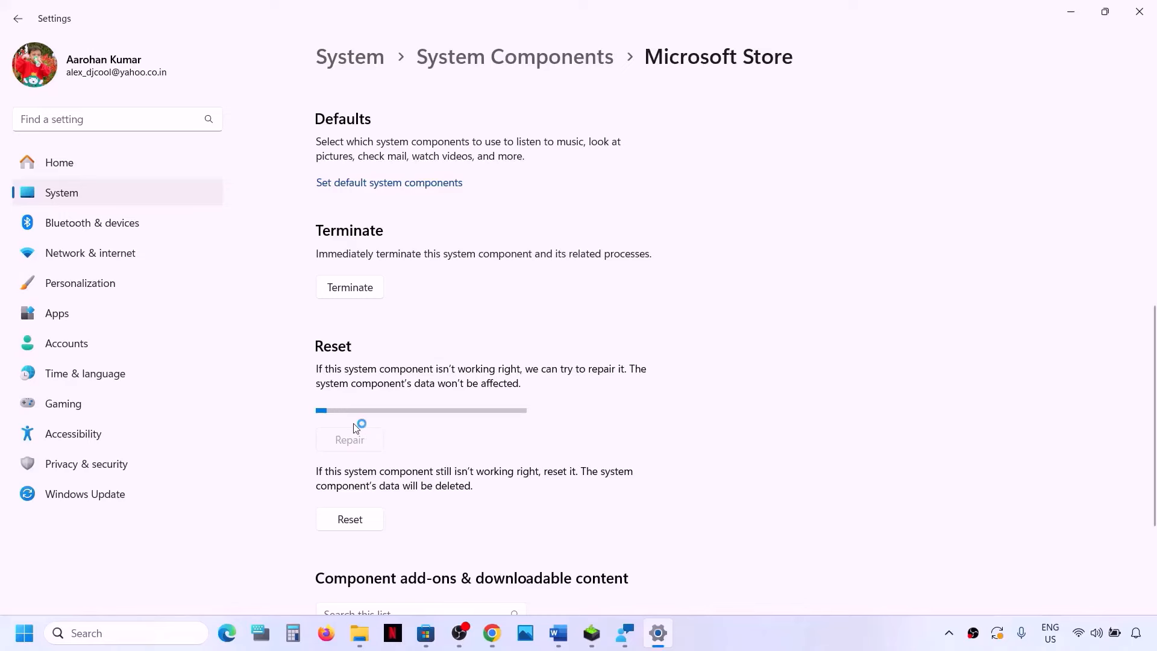
{"action": "left_click", "coordinate": [350, 520]}
{"action": "left_click", "coordinate": [417, 478]}
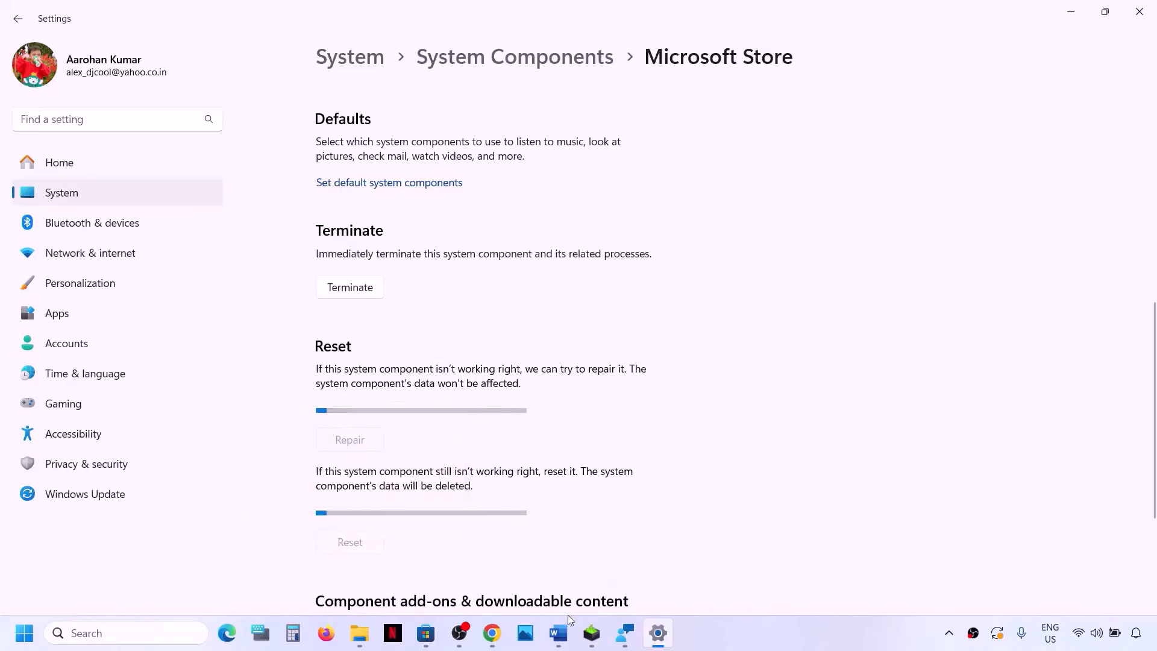
- Copy the full Get-AppxPackage command under Step 14 in the Word document
{"action": "left_click", "coordinate": [559, 632]}
{"action": "scroll", "coordinate": [379, 329], "scroll_direction": "down", "scroll_amount": 3}
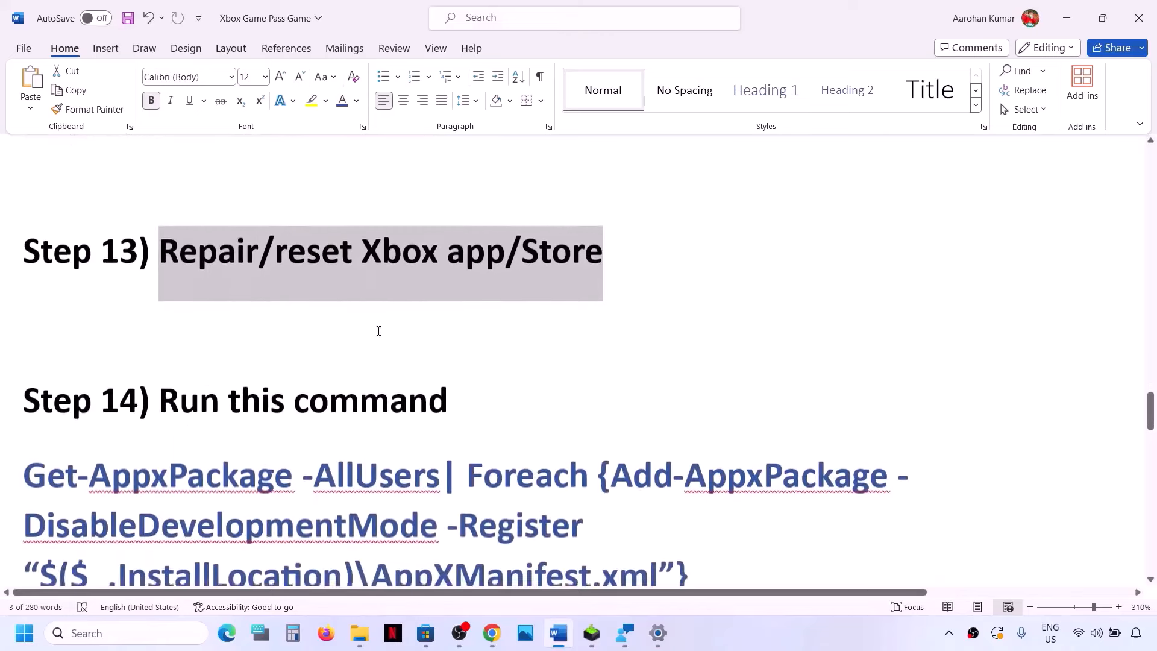
{"action": "scroll", "coordinate": [199, 380], "scroll_direction": "down", "scroll_amount": 3}
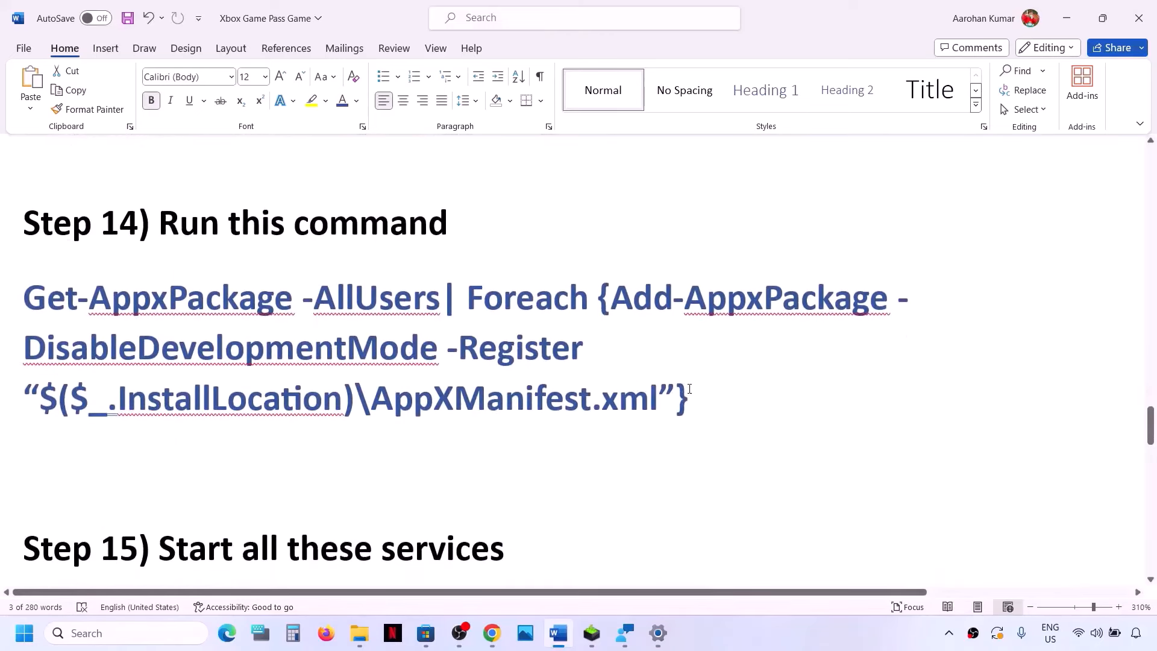
{"action": "left_click_drag", "start_coordinate": [716, 390], "coordinate": [24, 299]}
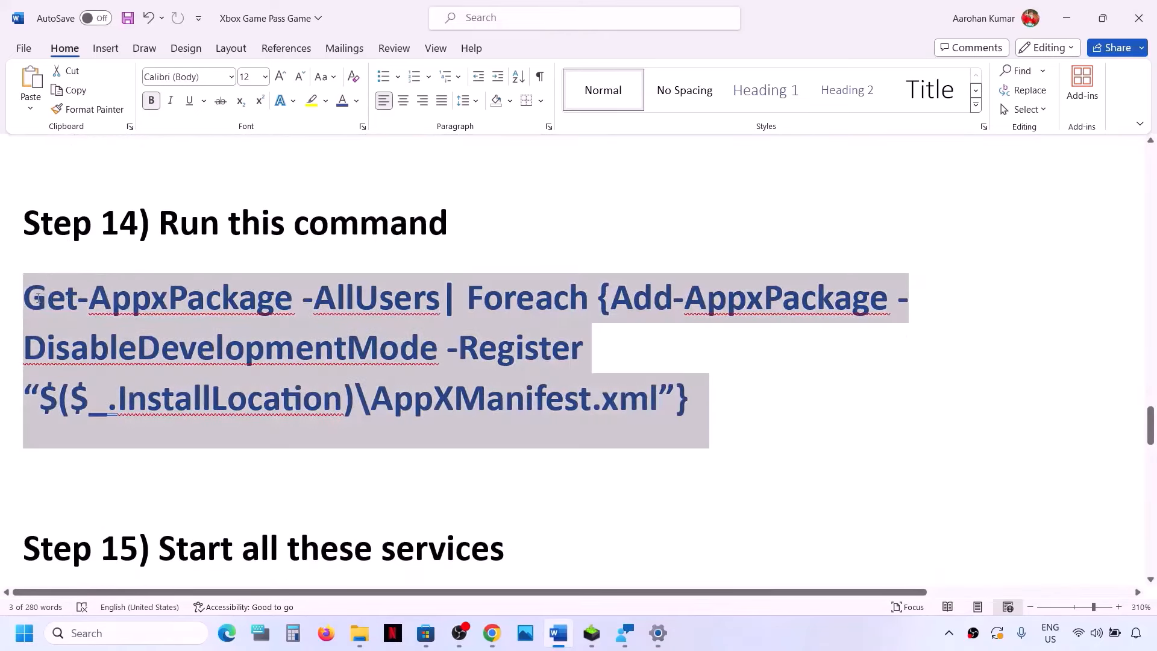
{"action": "right_click", "coordinate": [82, 309]}
{"action": "left_click", "coordinate": [137, 368]}
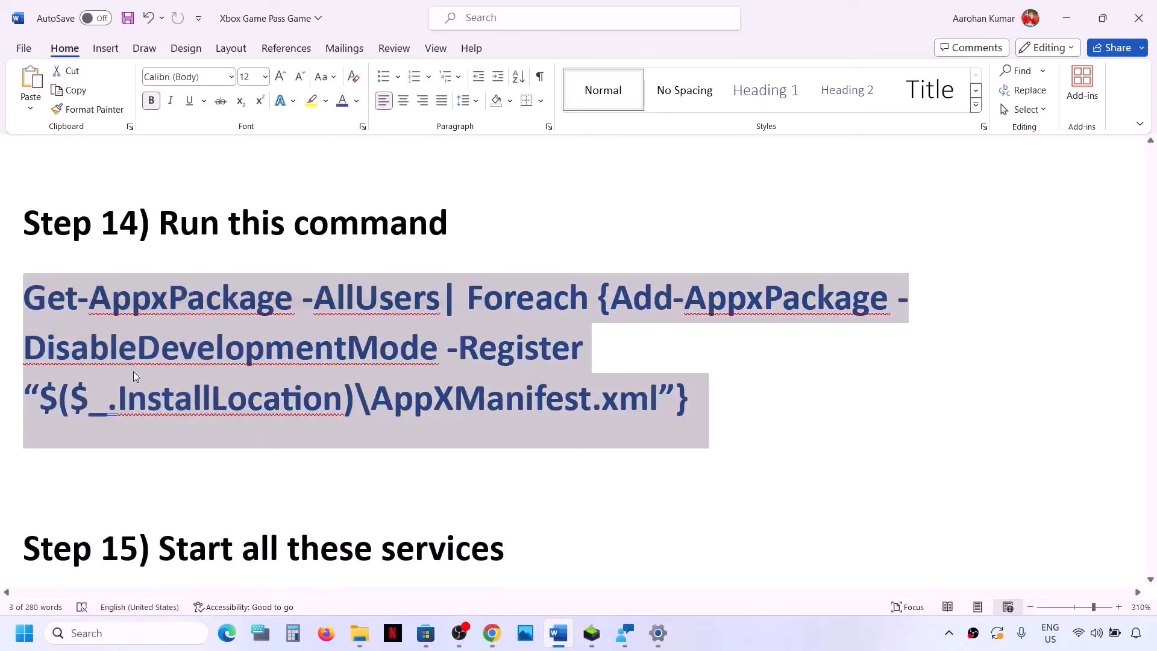
- Run the copied Get-AppxPackage command in Windows PowerShell as administrator, and return to the Word document
{"action": "left_click", "coordinate": [145, 635]}
{"action": "type", "text": "powers"}
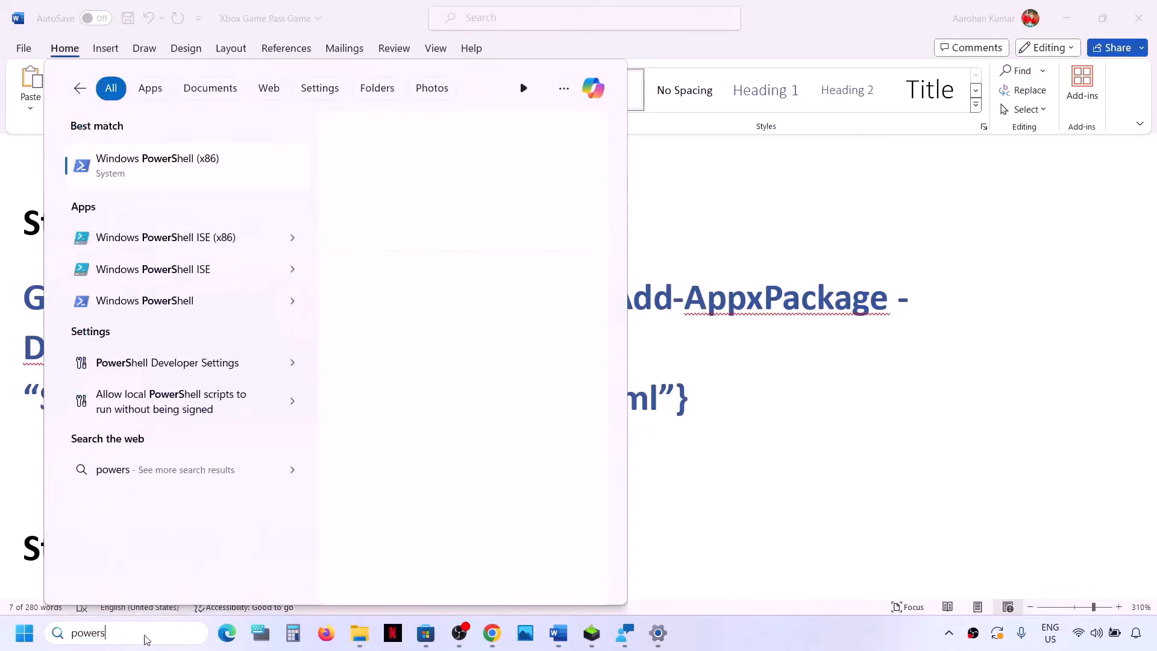
{"action": "type", "text": "hell"}
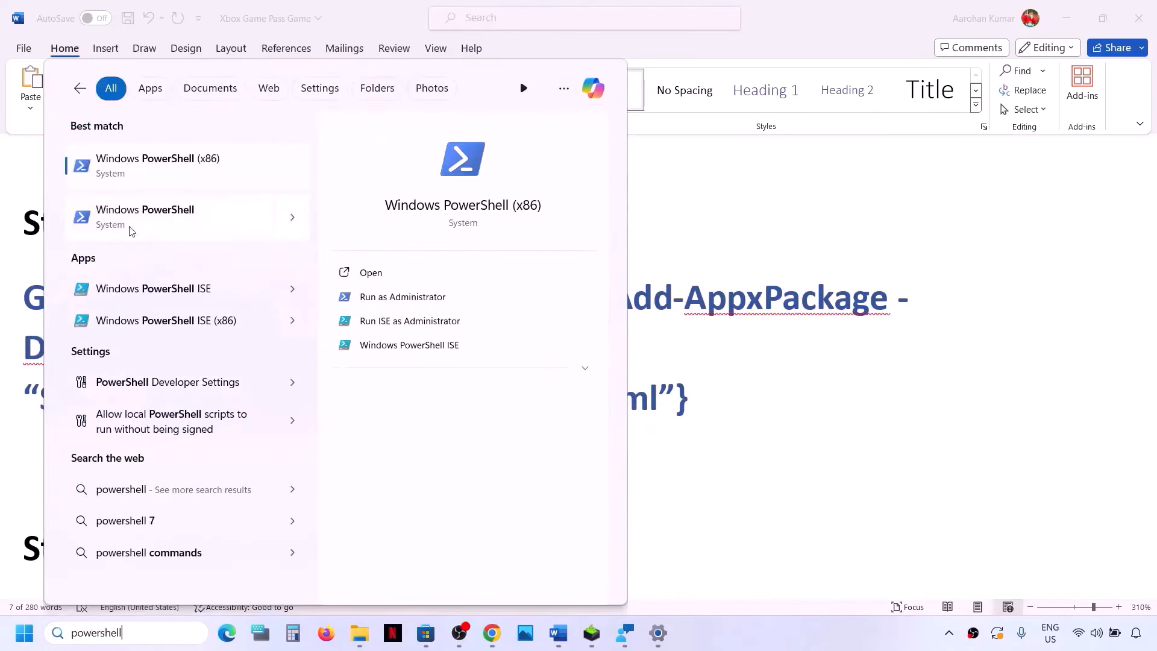
{"action": "right_click", "coordinate": [180, 221]}
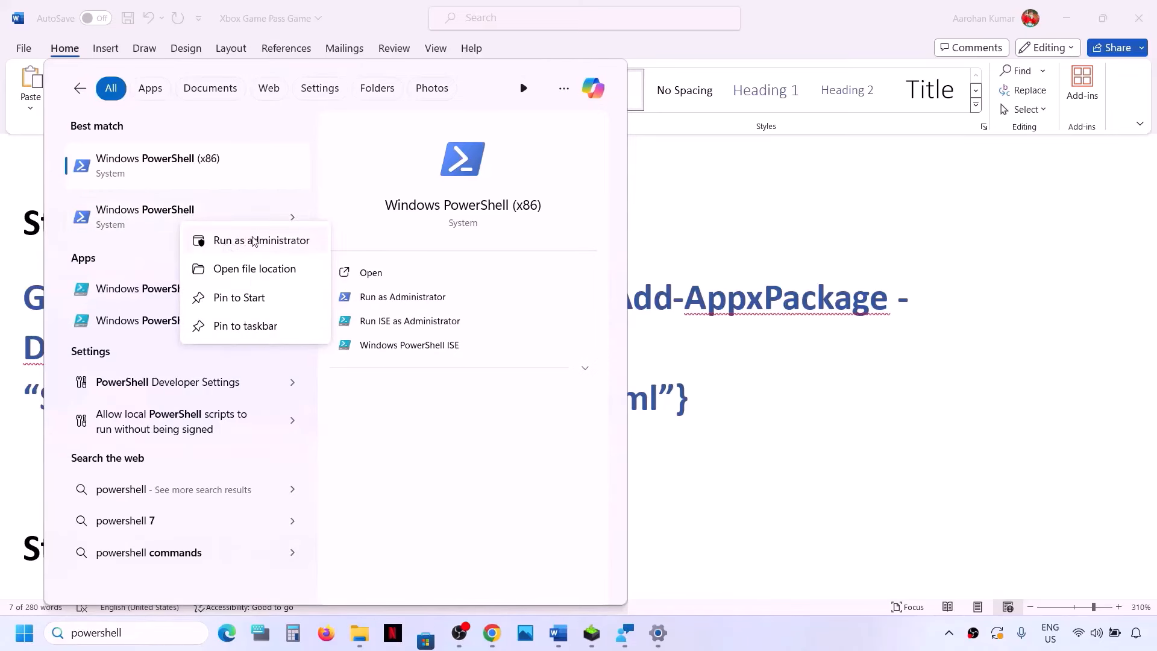
{"action": "left_click", "coordinate": [219, 240]}
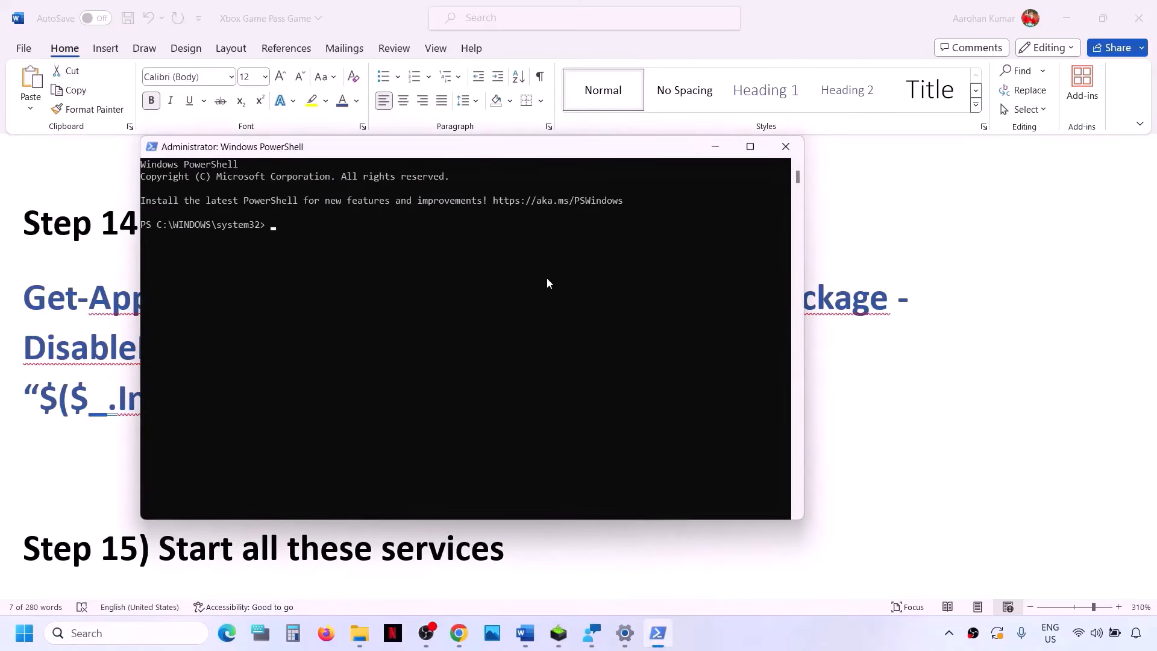
{"action": "key", "text": "ctrl+v"}
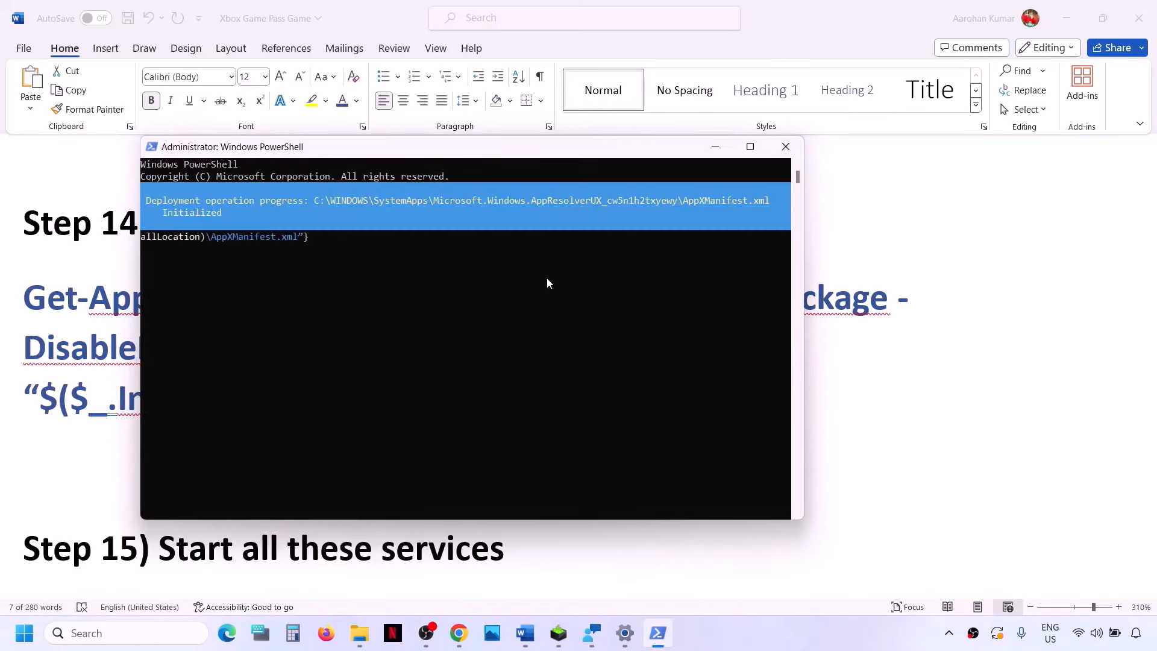
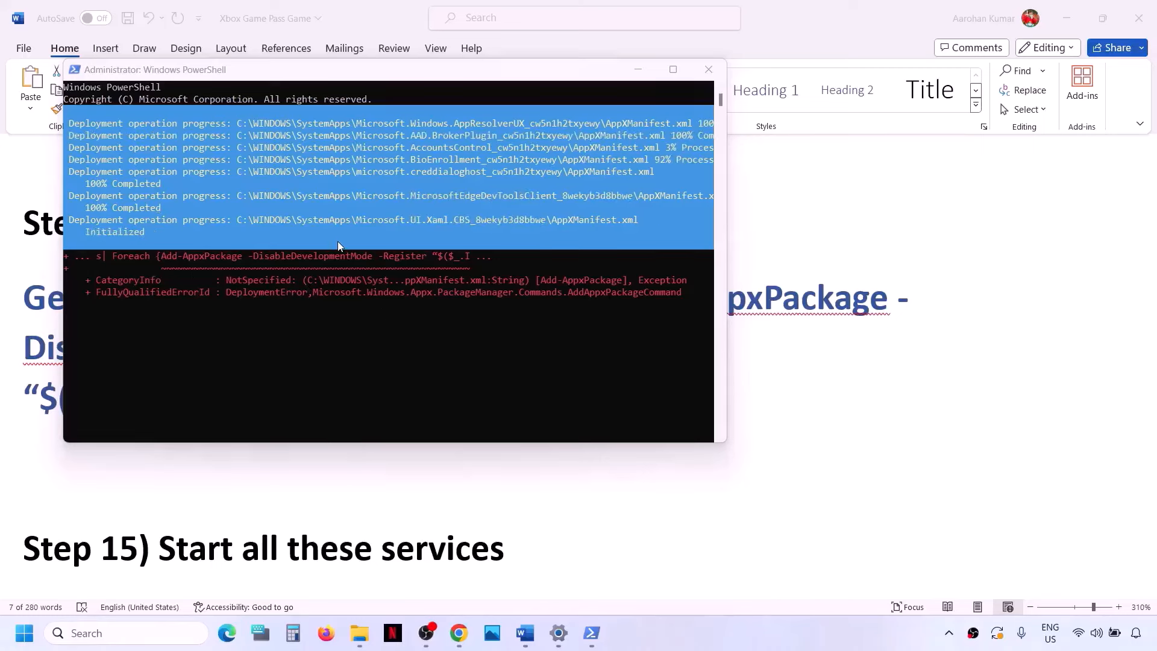
{"action": "left_click", "coordinate": [218, 478]}
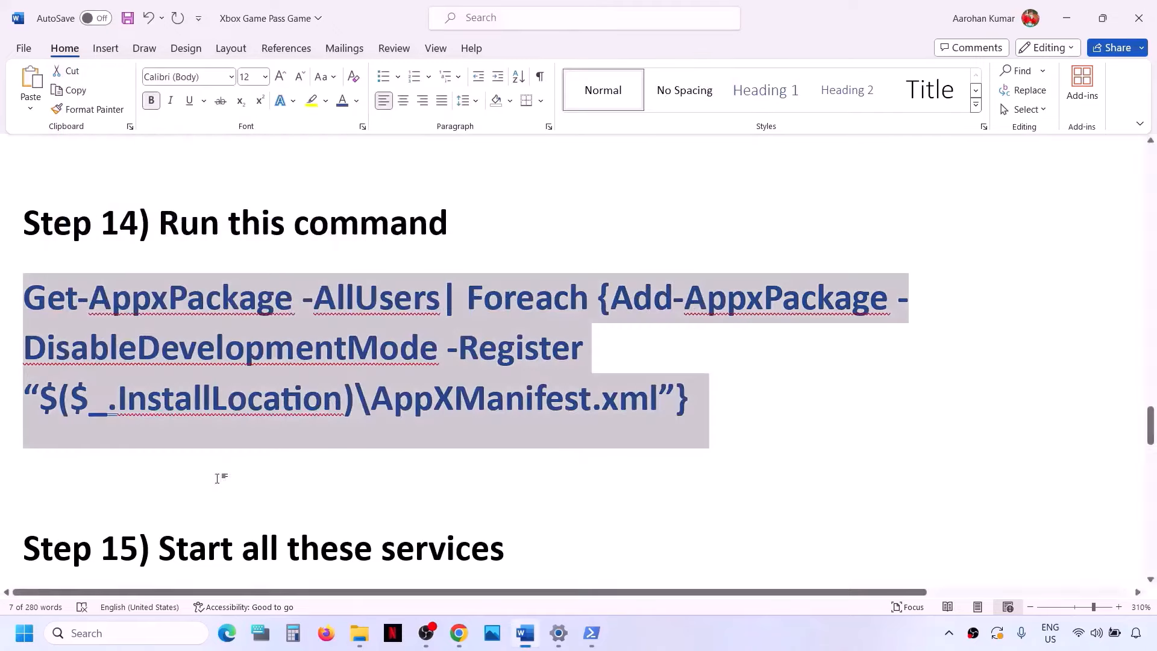
{"action": "key", "text": "super"}
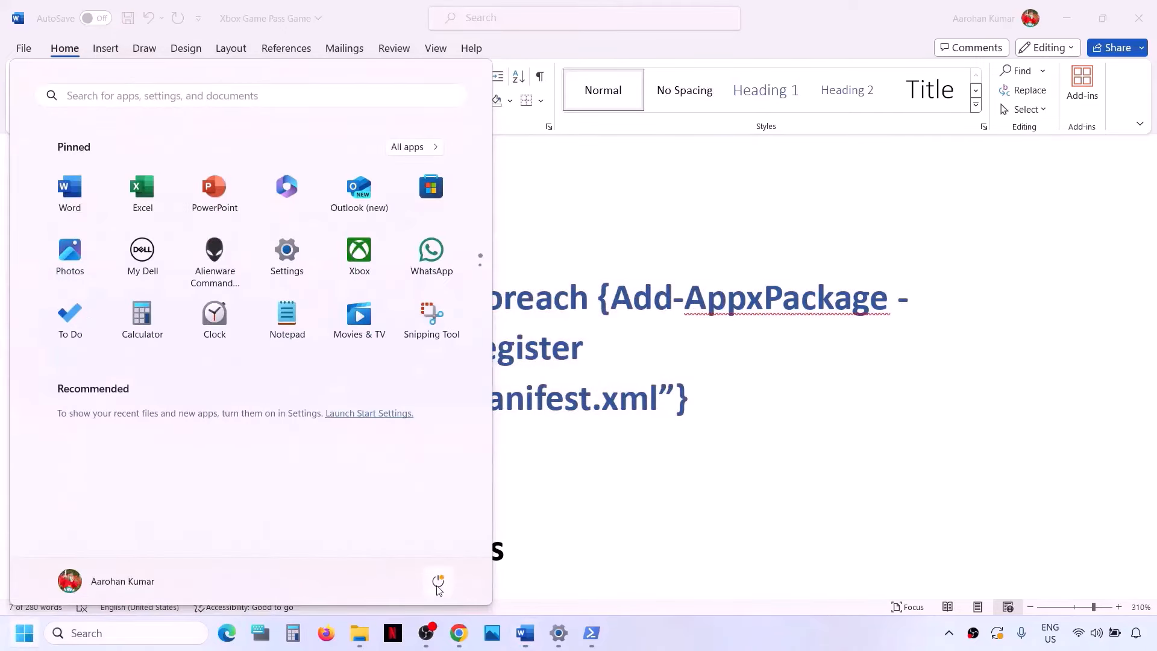
{"action": "left_click", "coordinate": [437, 586]}
{"action": "left_click", "coordinate": [735, 444]}
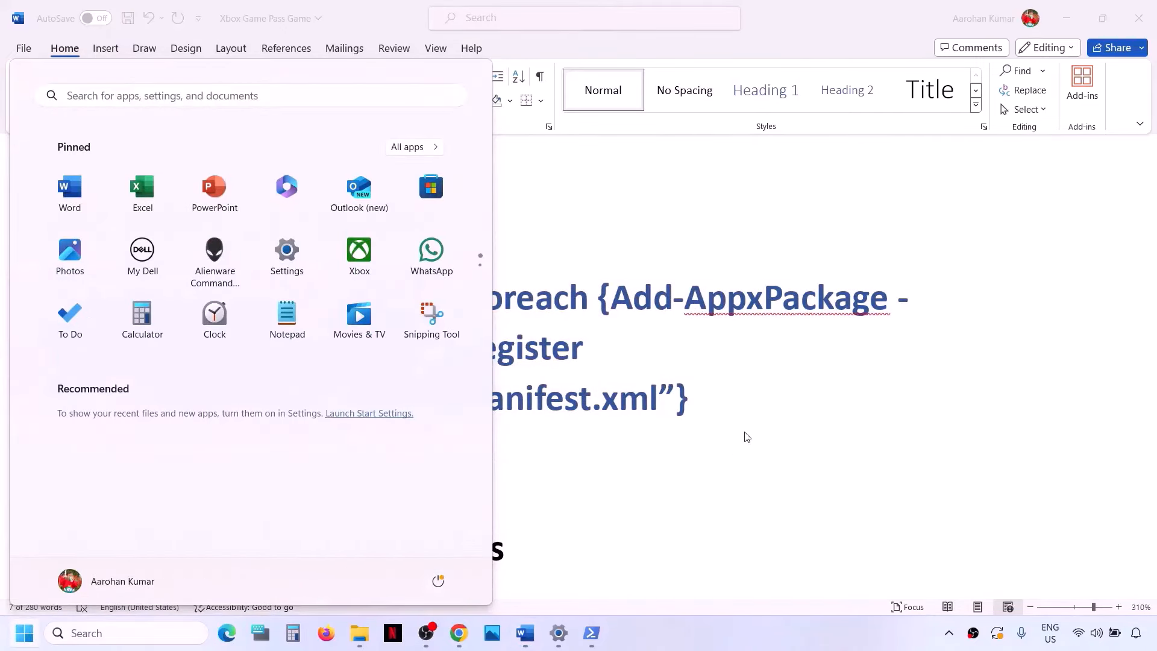
{"action": "left_click", "coordinate": [747, 437]}
- Find the Step 15 service list in the Word document, and open the Services console from Windows search in a maximized window
{"action": "scroll", "coordinate": [425, 487], "scroll_direction": "down", "scroll_amount": 6}
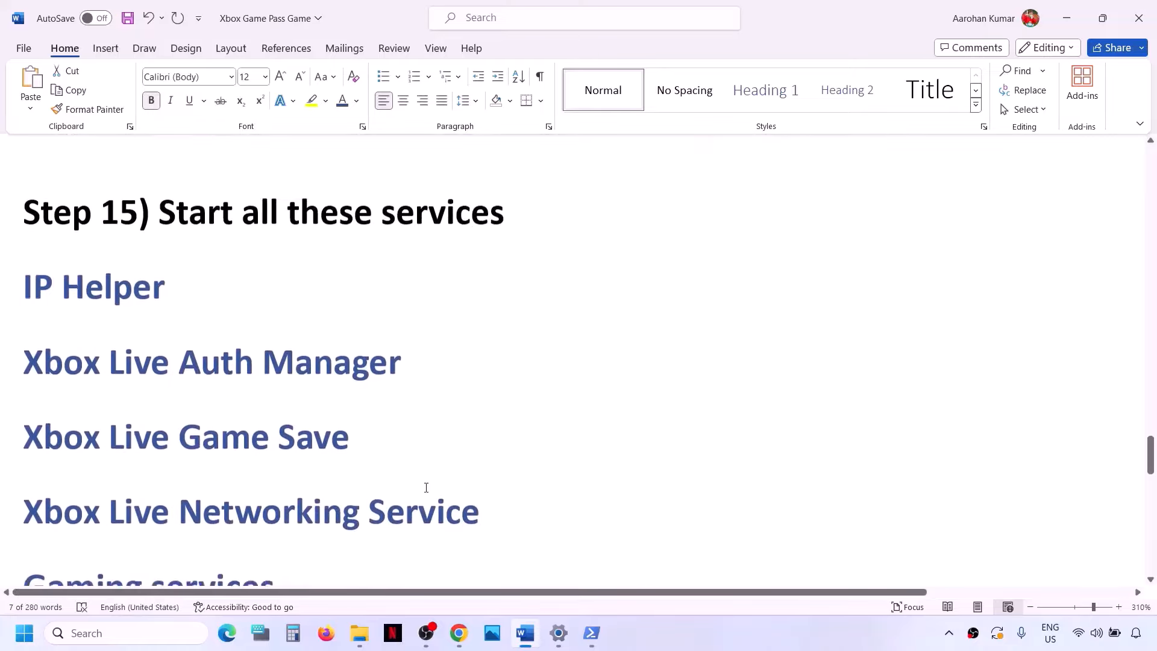
{"action": "scroll", "coordinate": [426, 486], "scroll_direction": "up", "scroll_amount": 2}
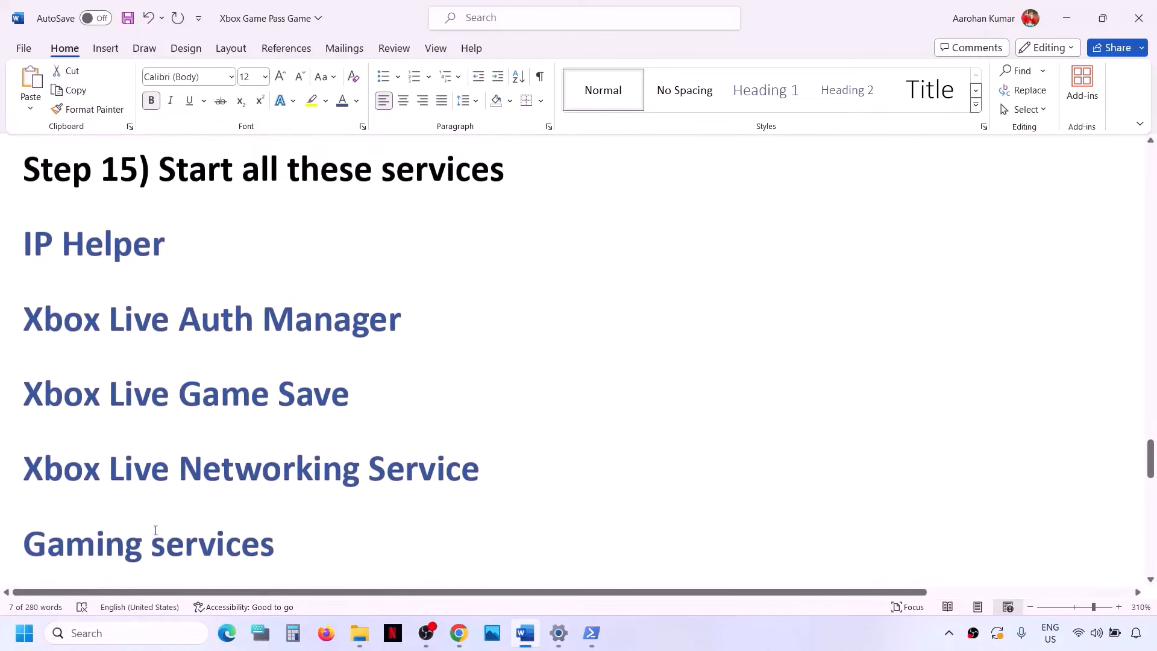
{"action": "left_click", "coordinate": [118, 643]}
{"action": "type", "text": "services"}
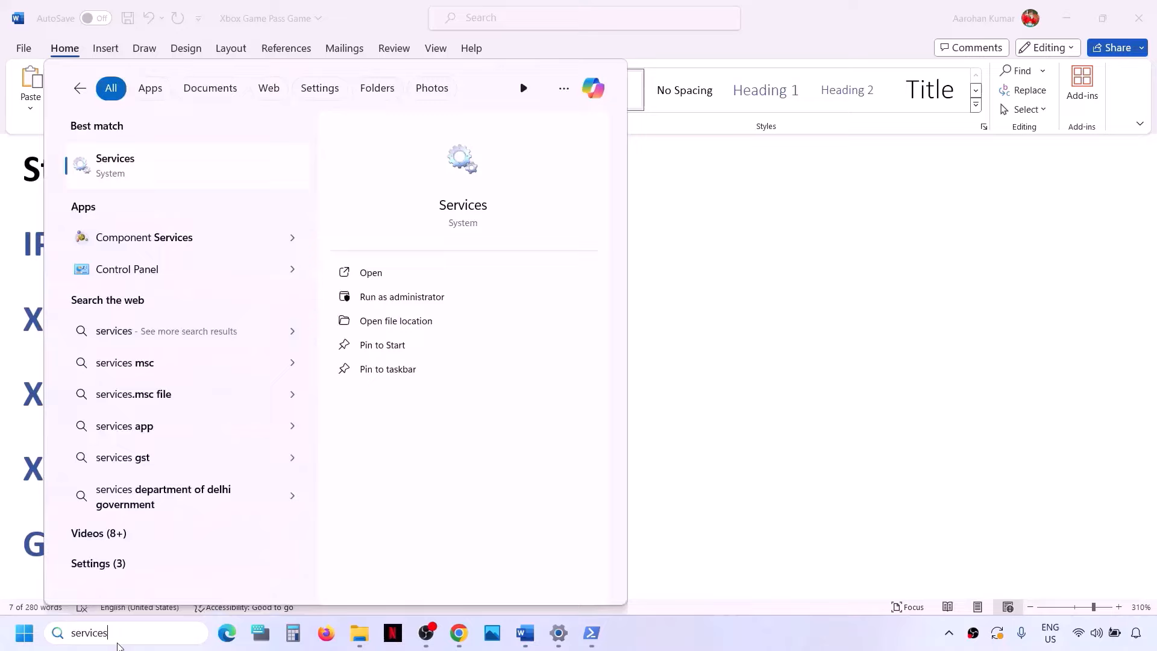
{"action": "key", "text": "Return"}
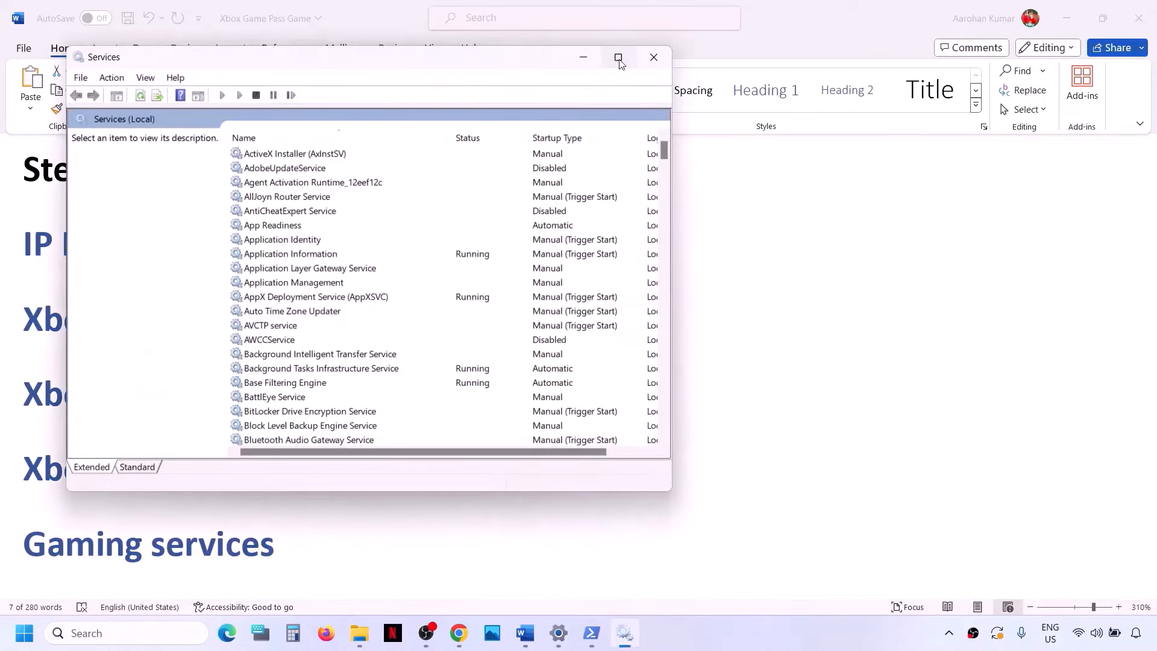
{"action": "left_click", "coordinate": [618, 58]}
- Set the IP Helper service's startup type to Automatic and confirm its properties
{"action": "left_click", "coordinate": [313, 403]}
{"action": "key", "text": "i"}
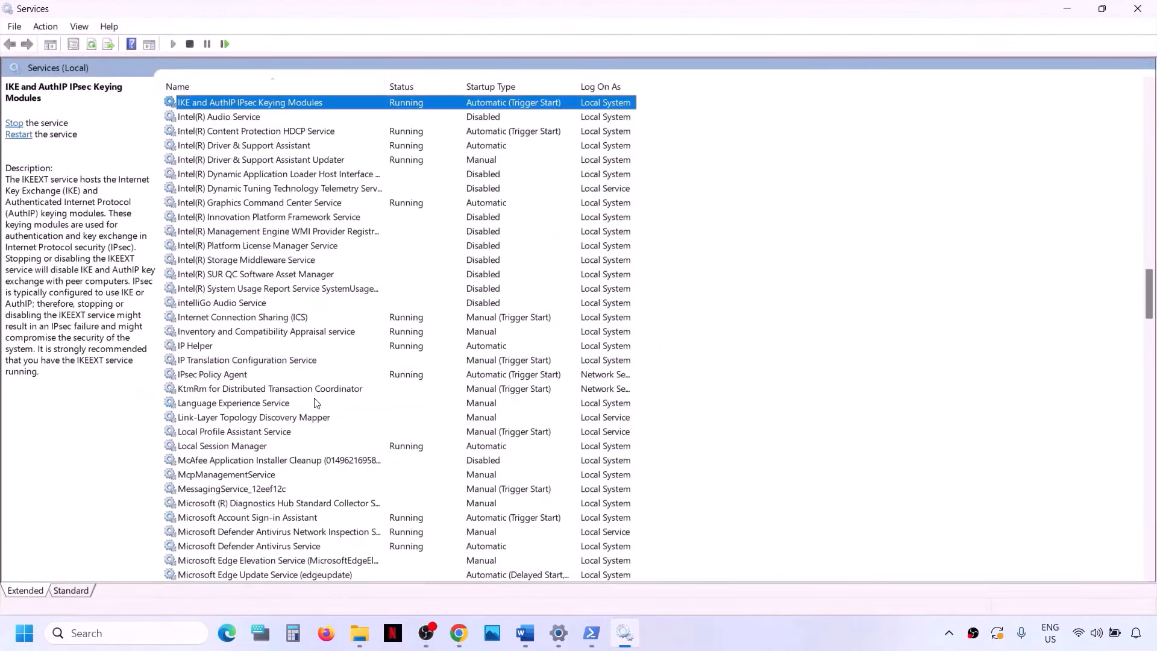
{"action": "left_click", "coordinate": [187, 347]}
{"action": "double_click", "coordinate": [202, 350]}
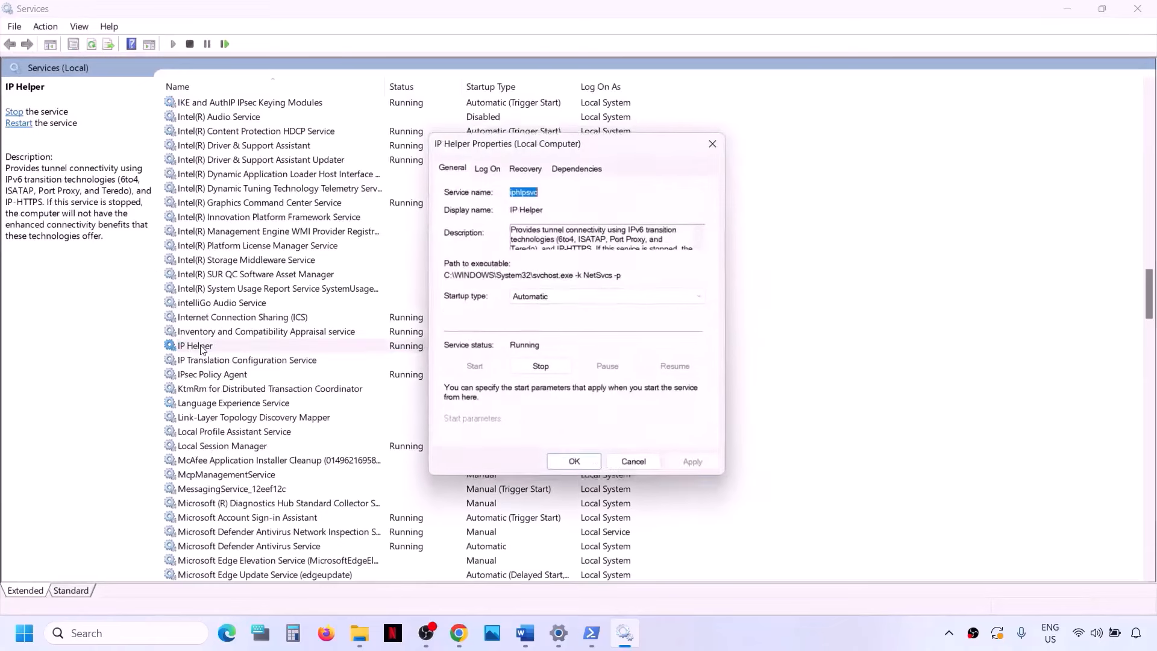
{"action": "left_click", "coordinate": [549, 297]}
{"action": "left_click", "coordinate": [554, 311]}
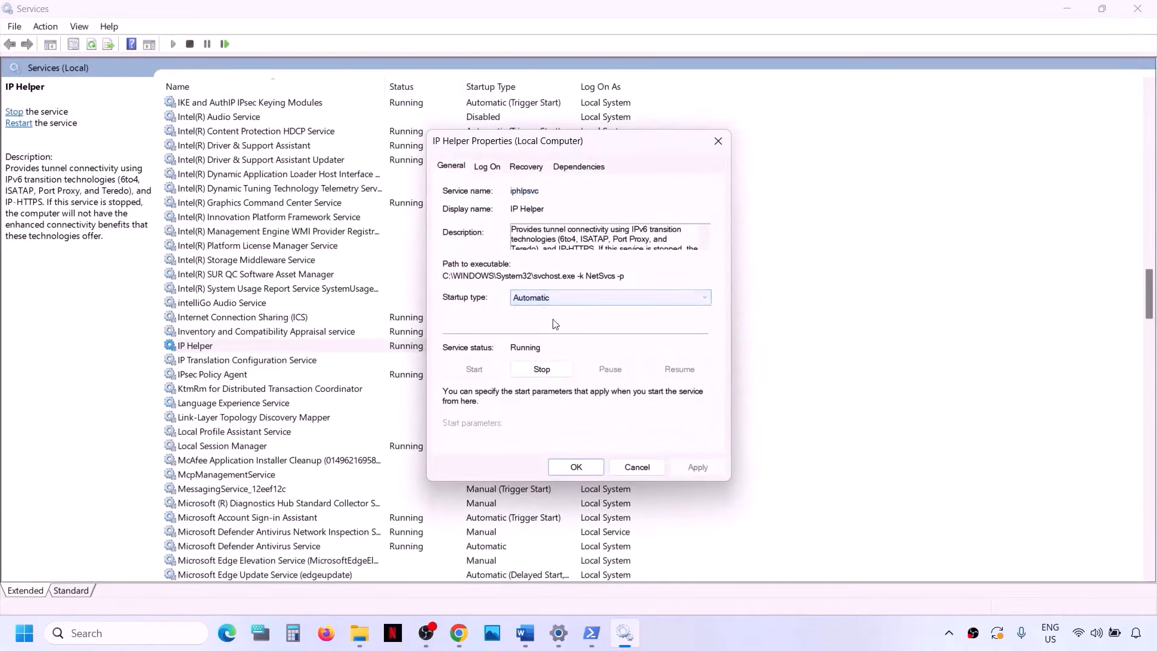
{"action": "left_click", "coordinate": [693, 469]}
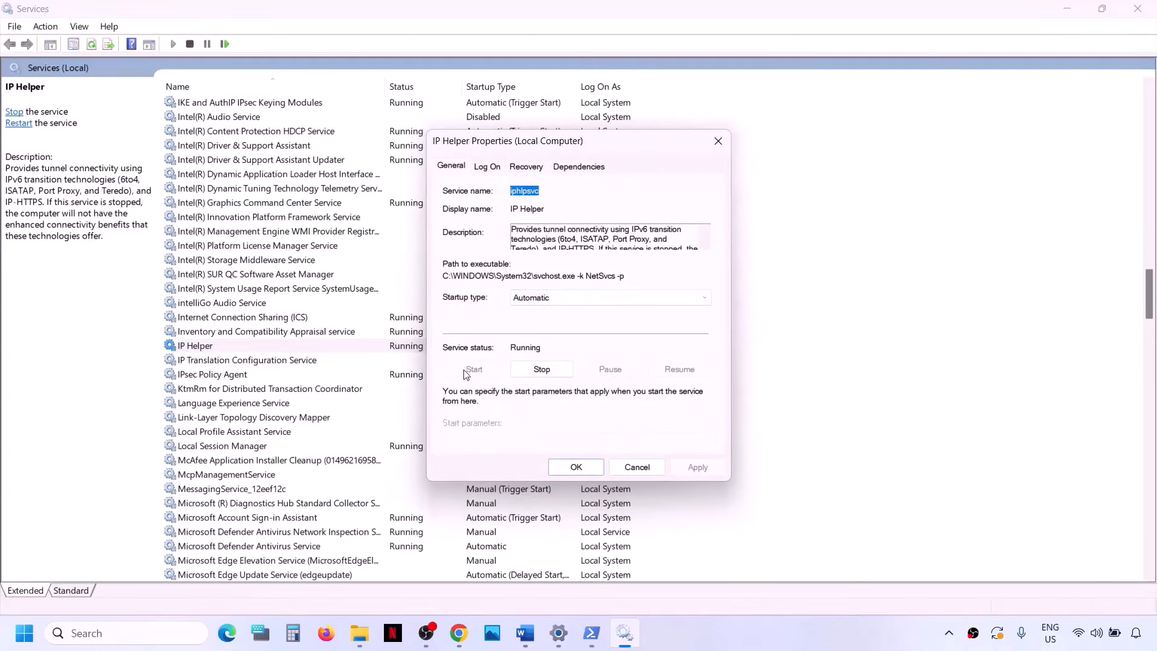
{"action": "left_click", "coordinate": [576, 467]}
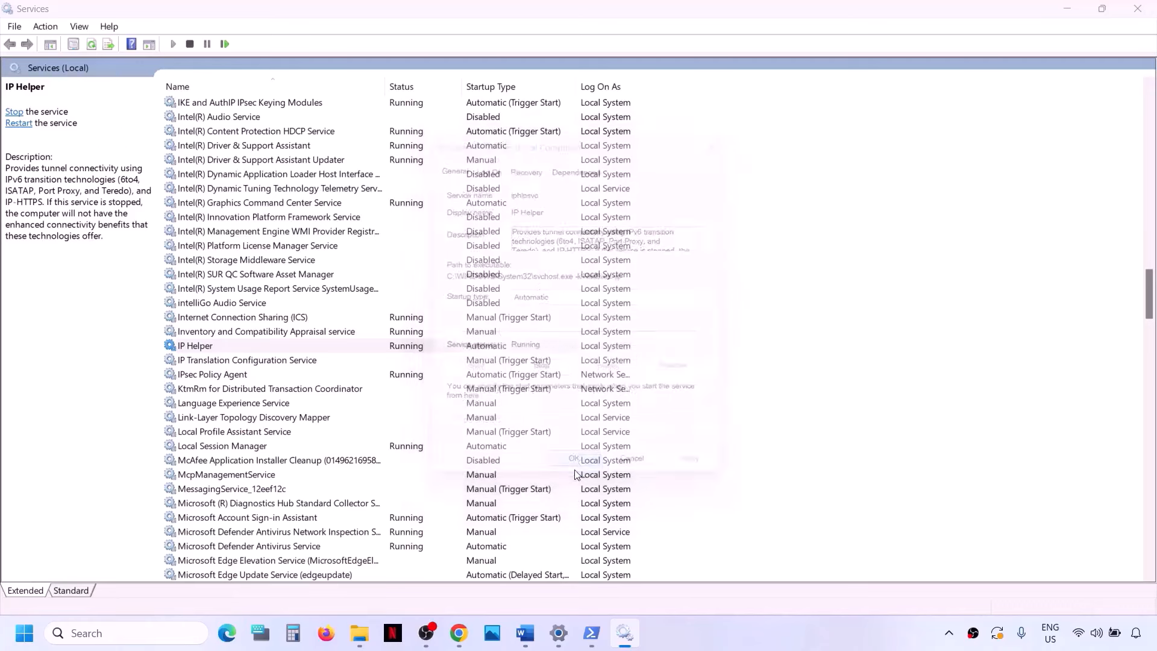
- Set the Xbox Accessory Management Service's startup type to Automatic, and apply and confirm the properties
{"action": "left_click", "coordinate": [273, 433]}
{"action": "key", "text": "x"}
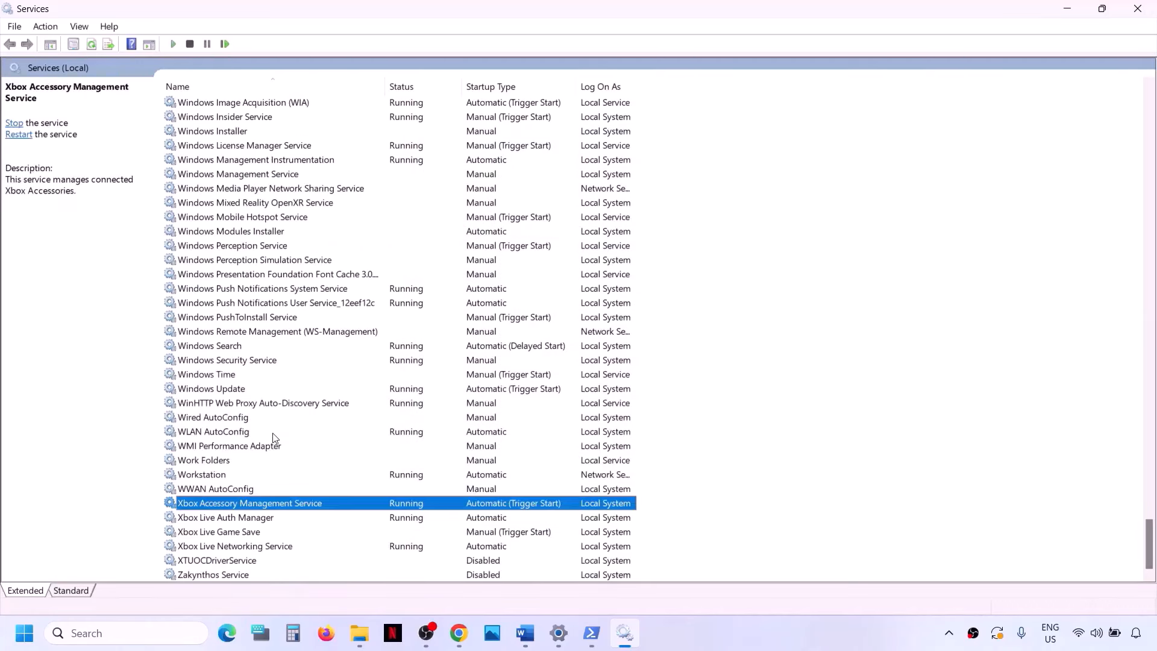
{"action": "double_click", "coordinate": [272, 505]}
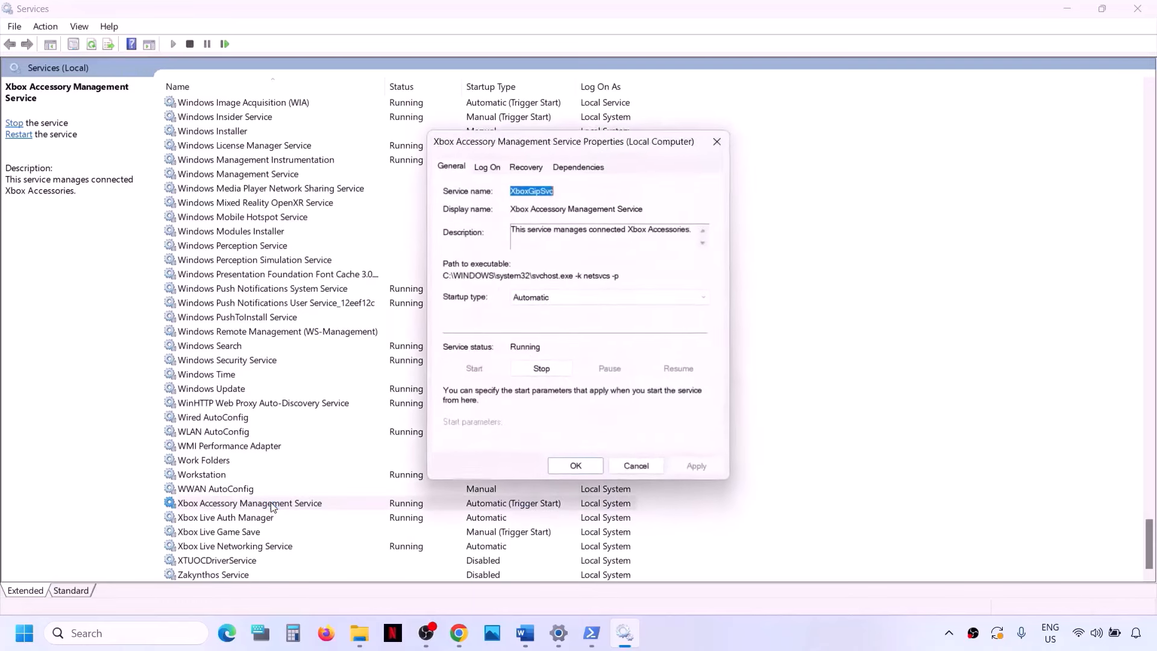
{"action": "left_click", "coordinate": [580, 307]}
{"action": "left_click", "coordinate": [553, 326]}
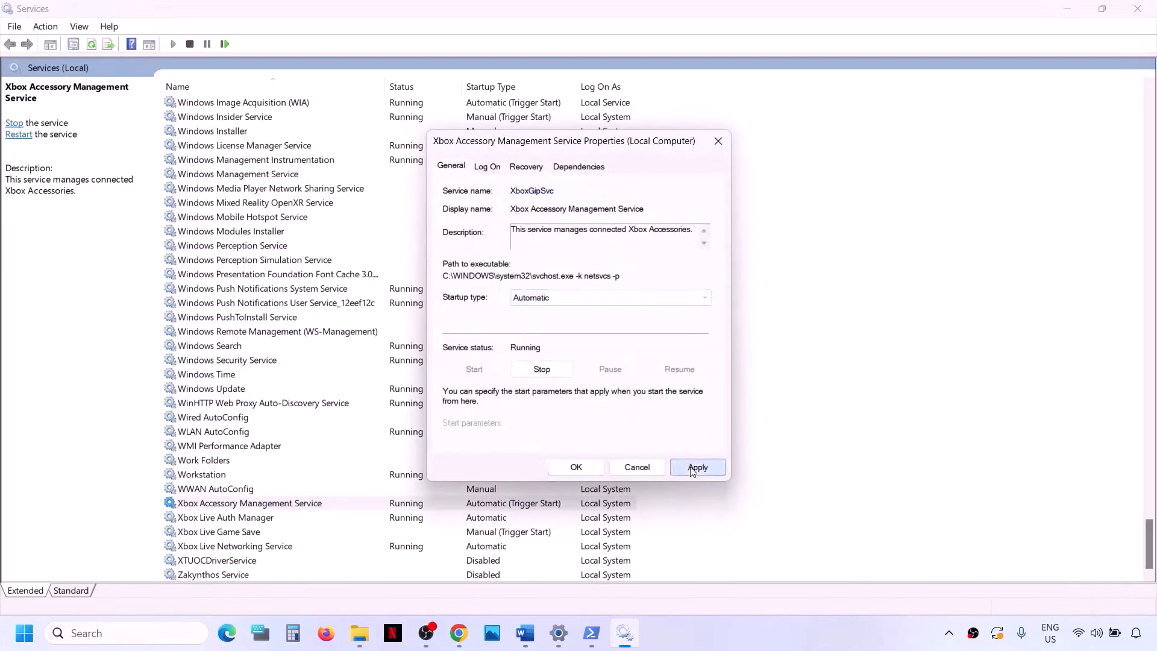
{"action": "left_click", "coordinate": [576, 467]}
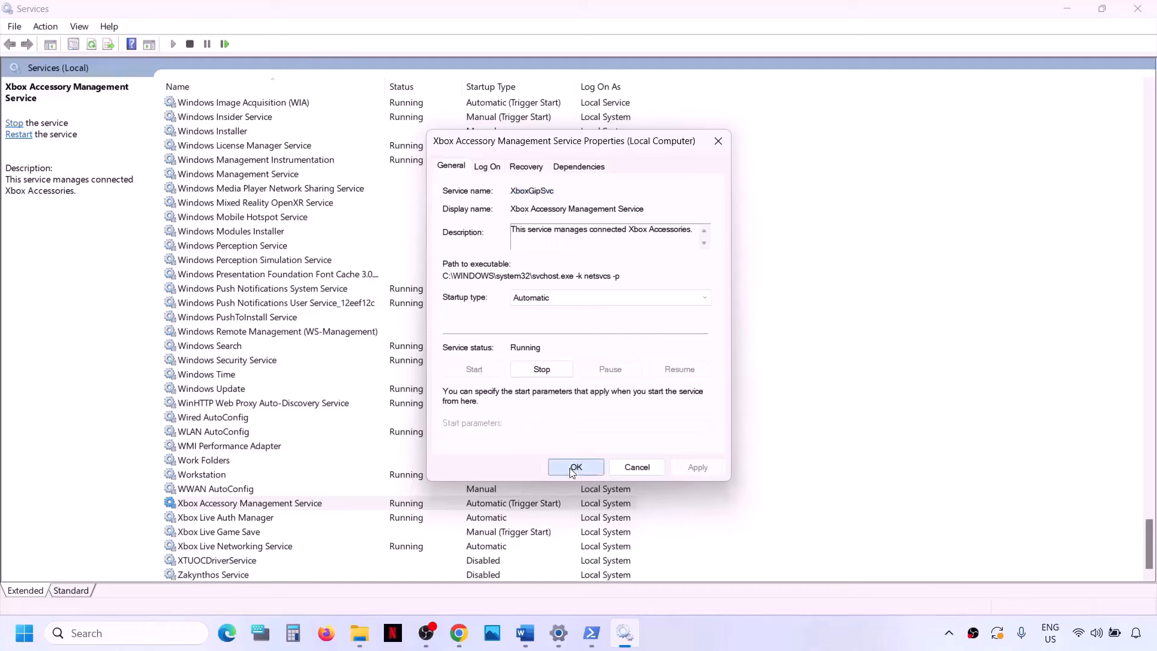
- Set the Xbox Live Auth Manager service's startup type to Automatic and confirm its properties
{"action": "double_click", "coordinate": [217, 521]}
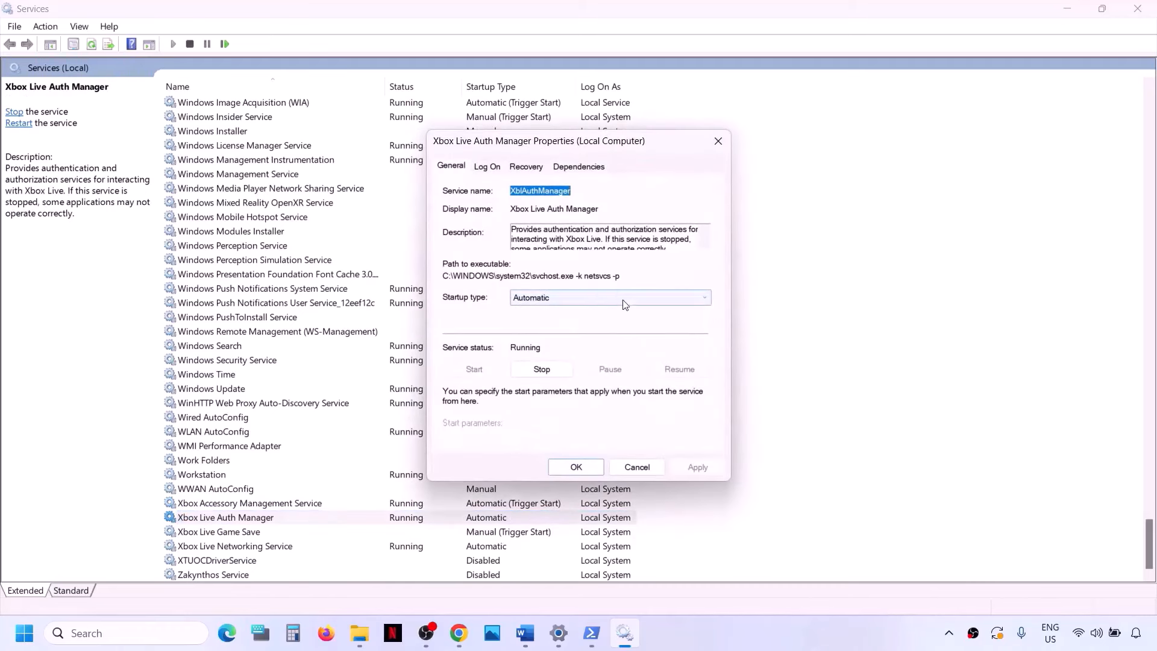
{"action": "left_click", "coordinate": [600, 301]}
{"action": "left_click", "coordinate": [562, 327]}
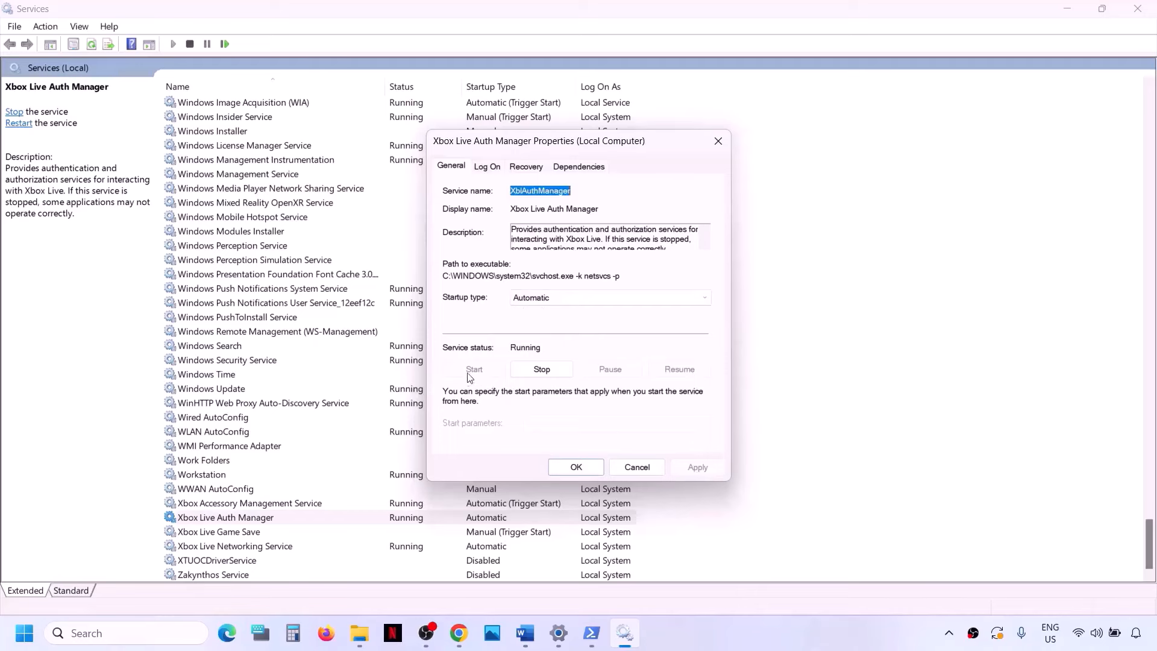
{"action": "left_click", "coordinate": [575, 467]}
- Set the Xbox Live Game Save service's startup type to Automatic, apply it, and start the service
{"action": "double_click", "coordinate": [219, 531]}
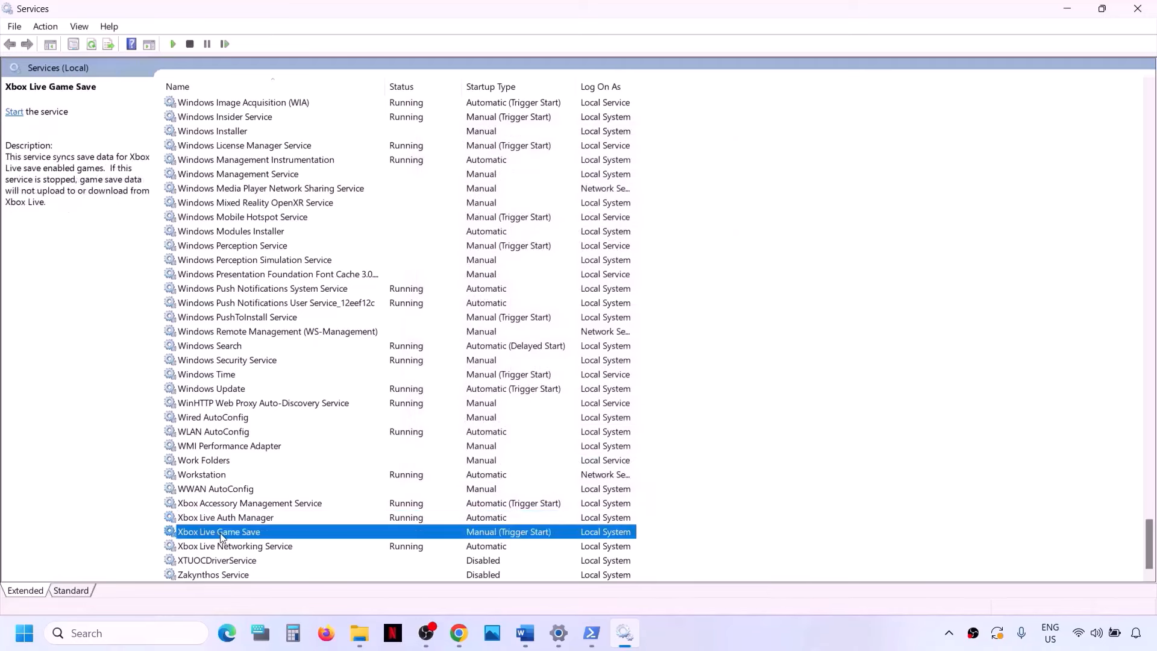
{"action": "left_click", "coordinate": [548, 299]}
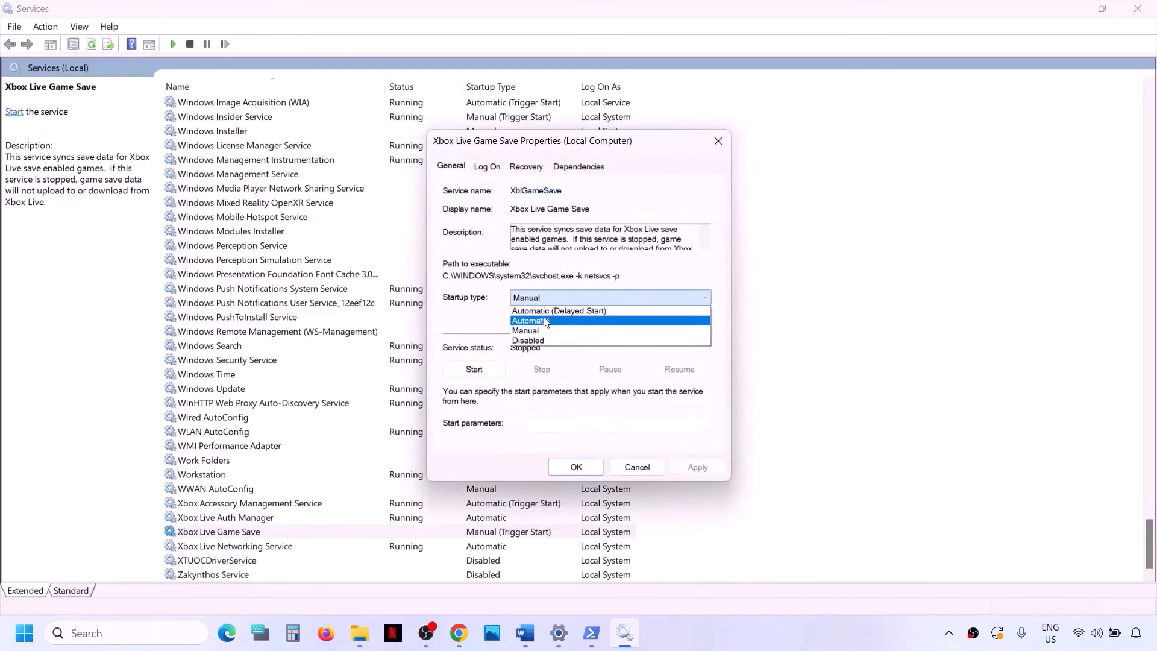
{"action": "left_click", "coordinate": [538, 320]}
{"action": "left_click", "coordinate": [681, 462]}
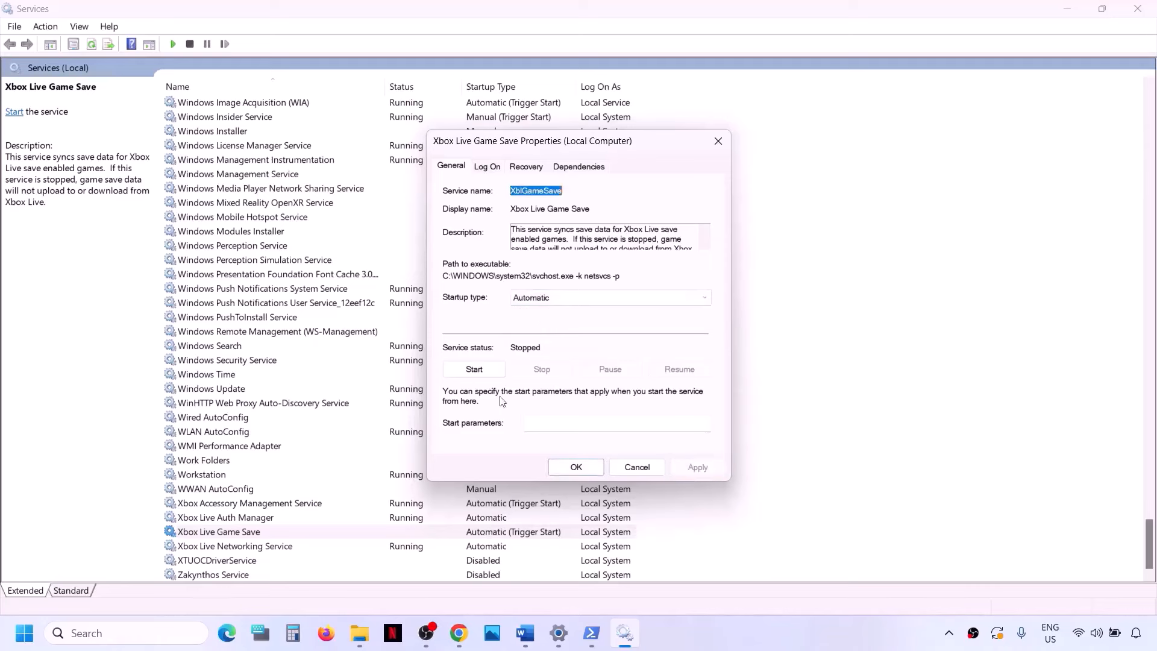
{"action": "left_click", "coordinate": [475, 368]}
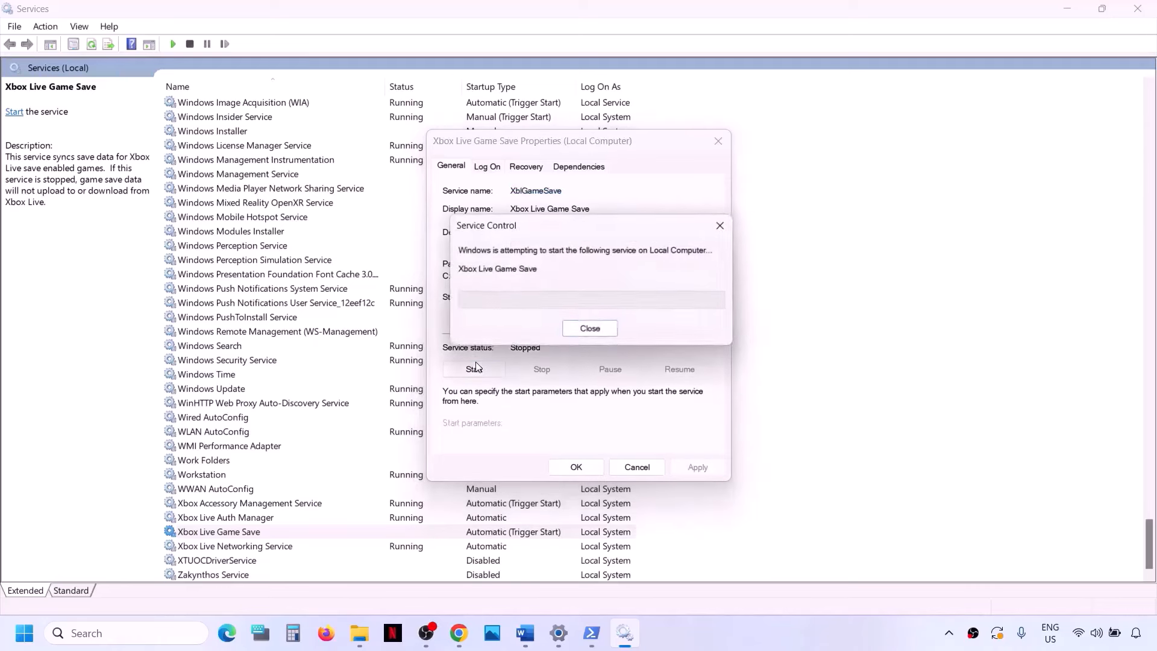
{"action": "left_click", "coordinate": [577, 467]}
- Set the Xbox Live Networking Service's startup type to Automatic and confirm its properties
{"action": "double_click", "coordinate": [261, 547]}
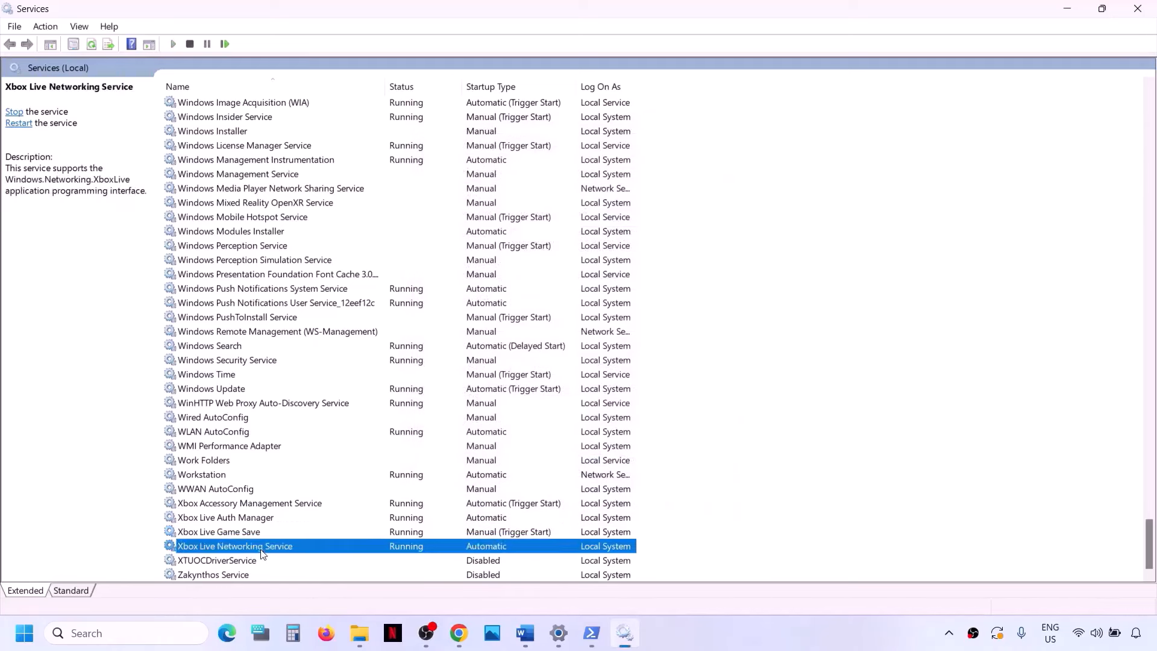
{"action": "left_click", "coordinate": [544, 305]}
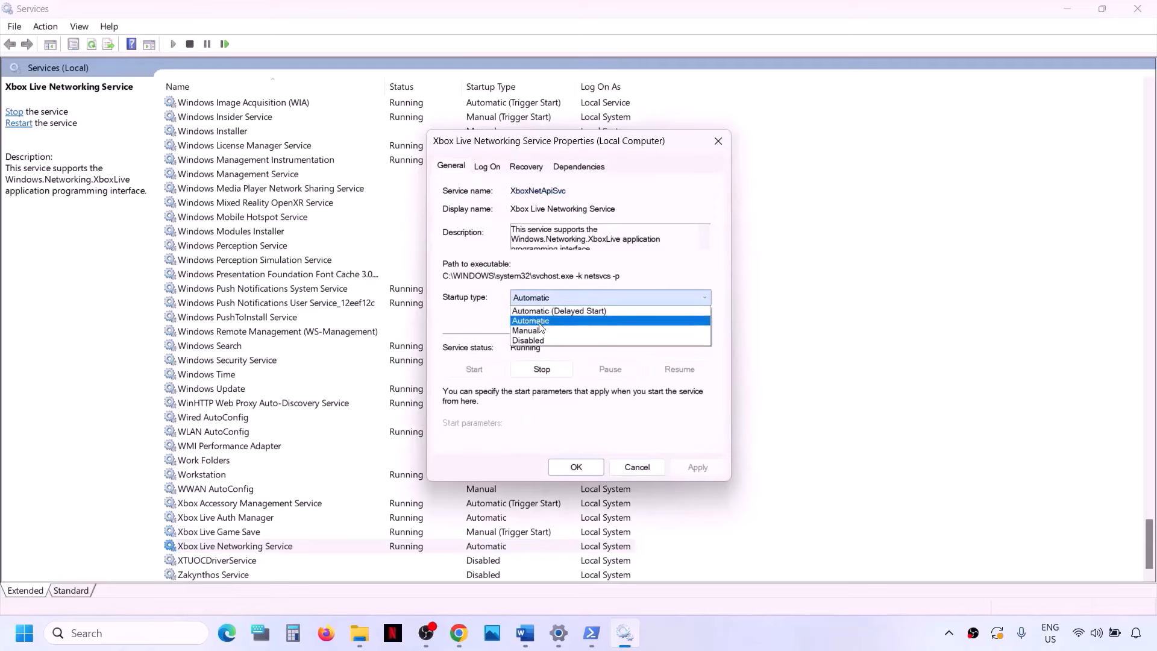
{"action": "left_click", "coordinate": [539, 321]}
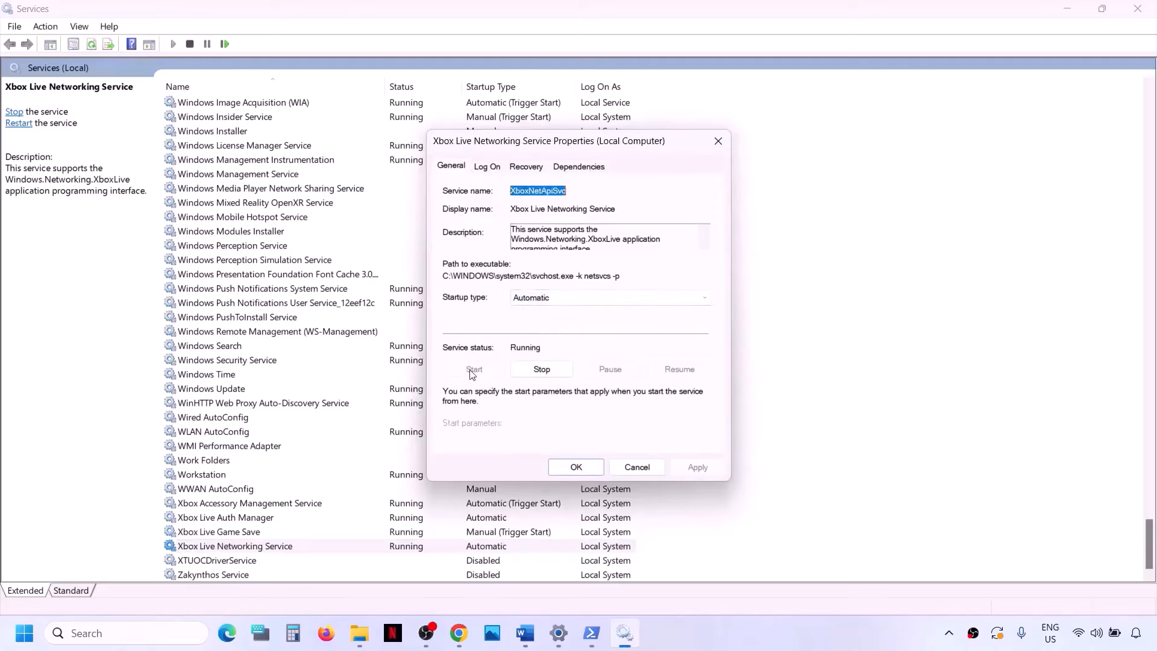
{"action": "left_click", "coordinate": [583, 467]}
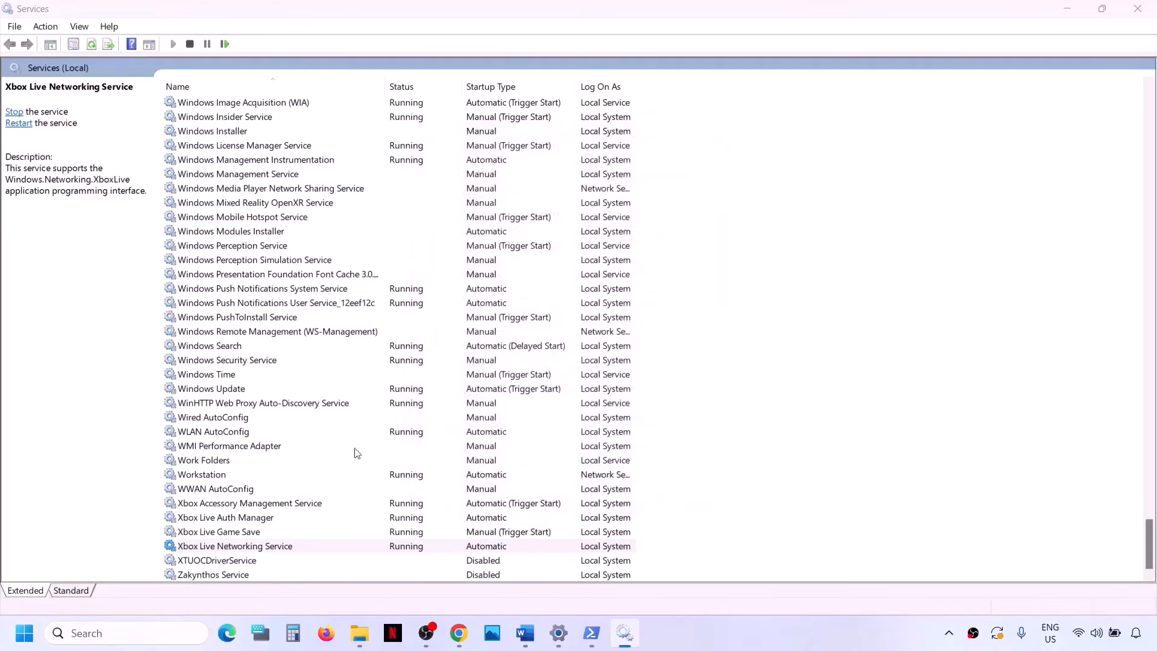
- Set the Windows Update service's startup type to Automatic, and apply and confirm the properties
{"action": "left_click", "coordinate": [232, 392]}
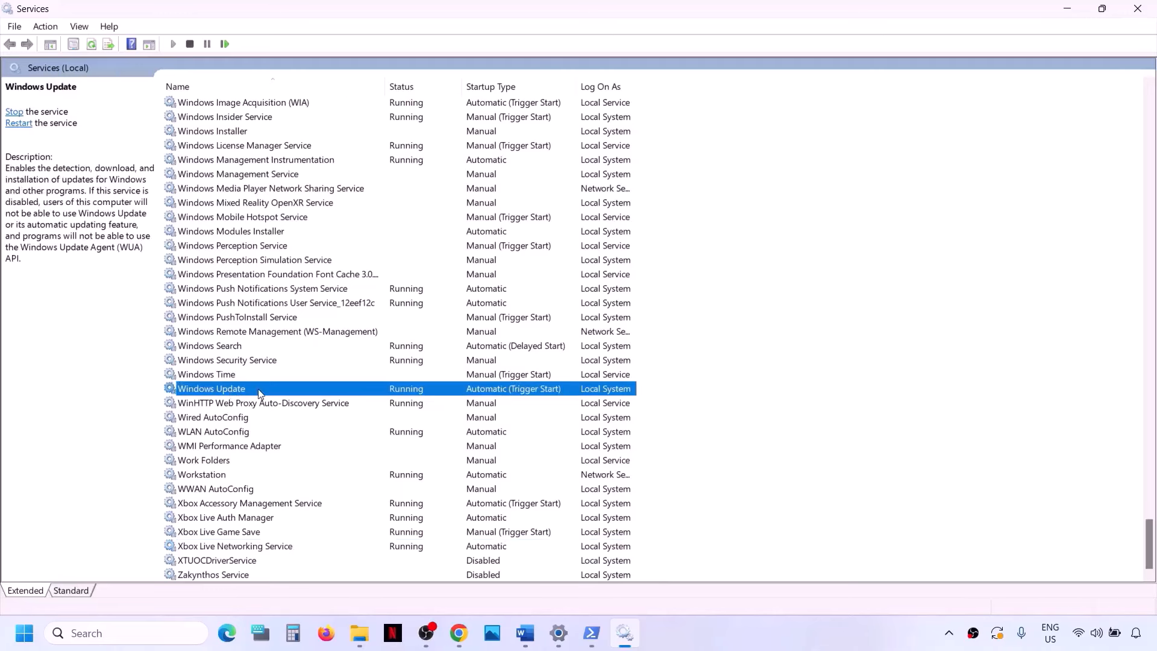
{"action": "double_click", "coordinate": [261, 393]}
{"action": "left_click", "coordinate": [572, 297]}
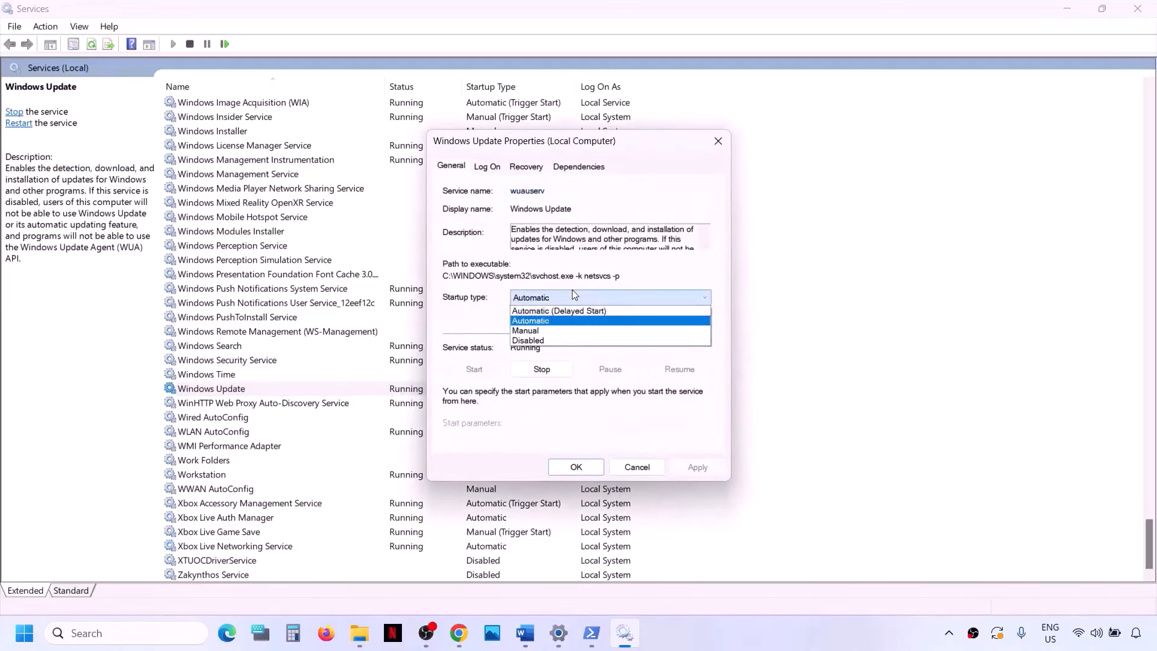
{"action": "left_click", "coordinate": [565, 320]}
{"action": "left_click", "coordinate": [699, 468]}
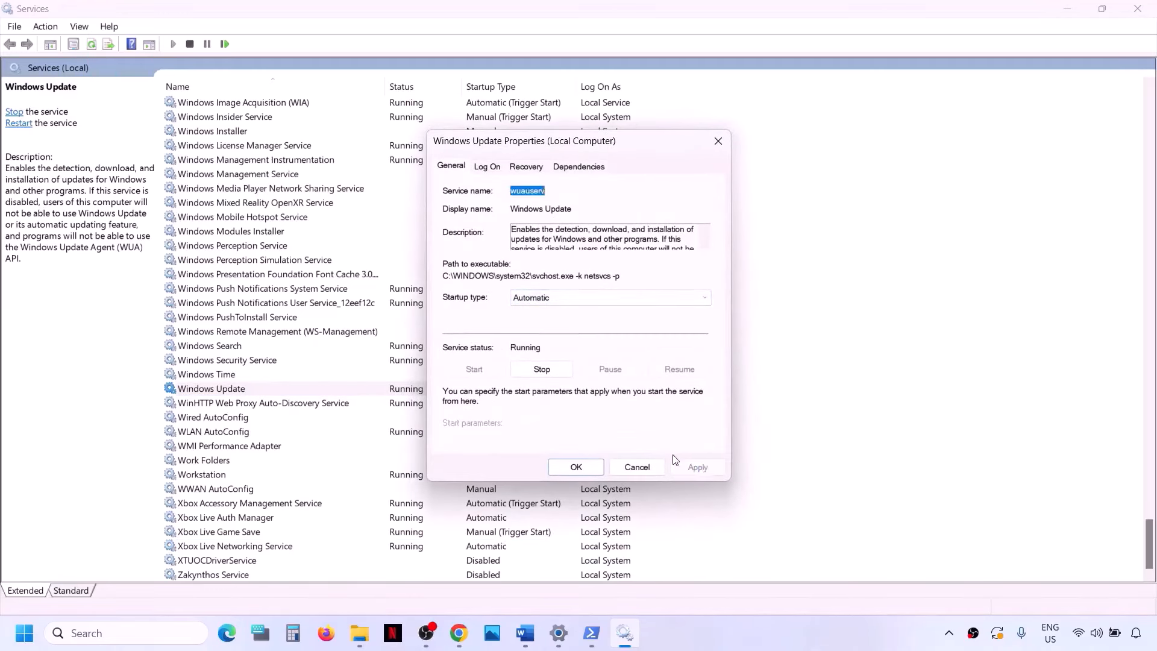
{"action": "left_click", "coordinate": [566, 471]}
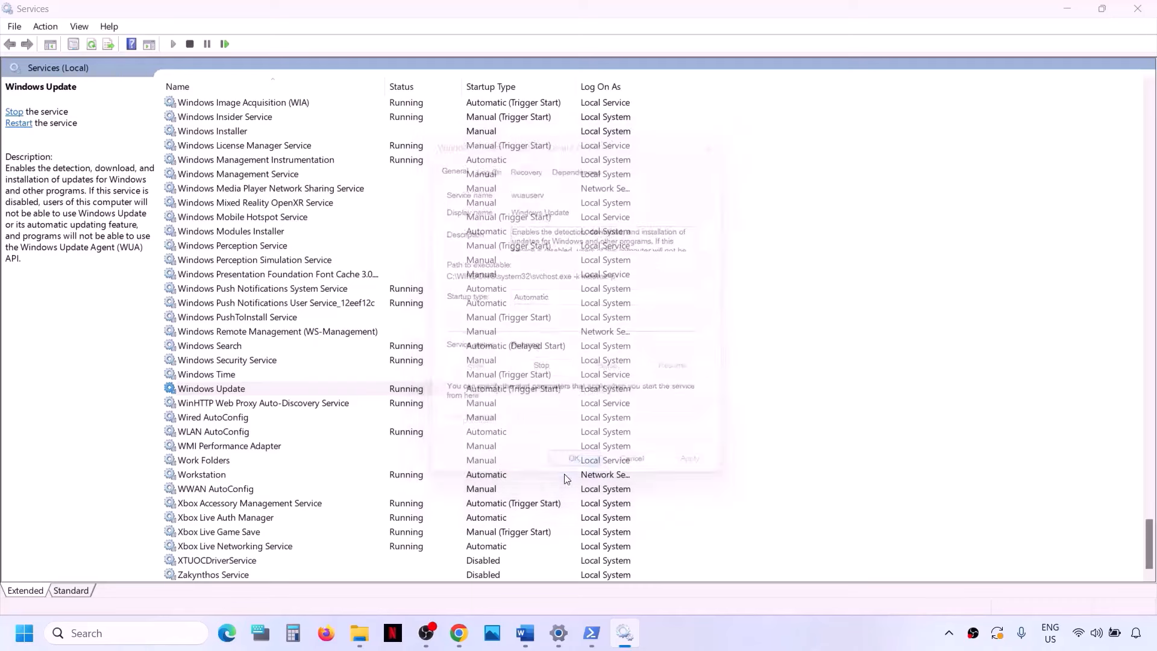
- Check the properties of the Gaming Services entry that logs on as Local System, and restart that service
{"action": "left_click", "coordinate": [254, 332]}
{"action": "key", "text": "g"}
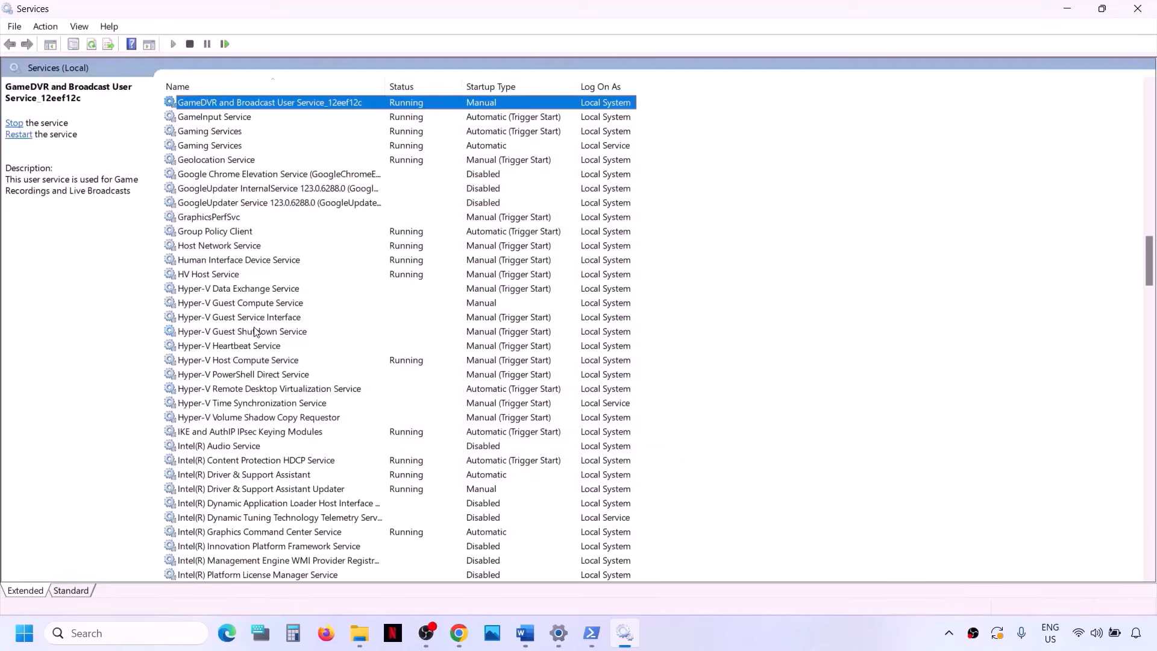
{"action": "left_click", "coordinate": [227, 134]}
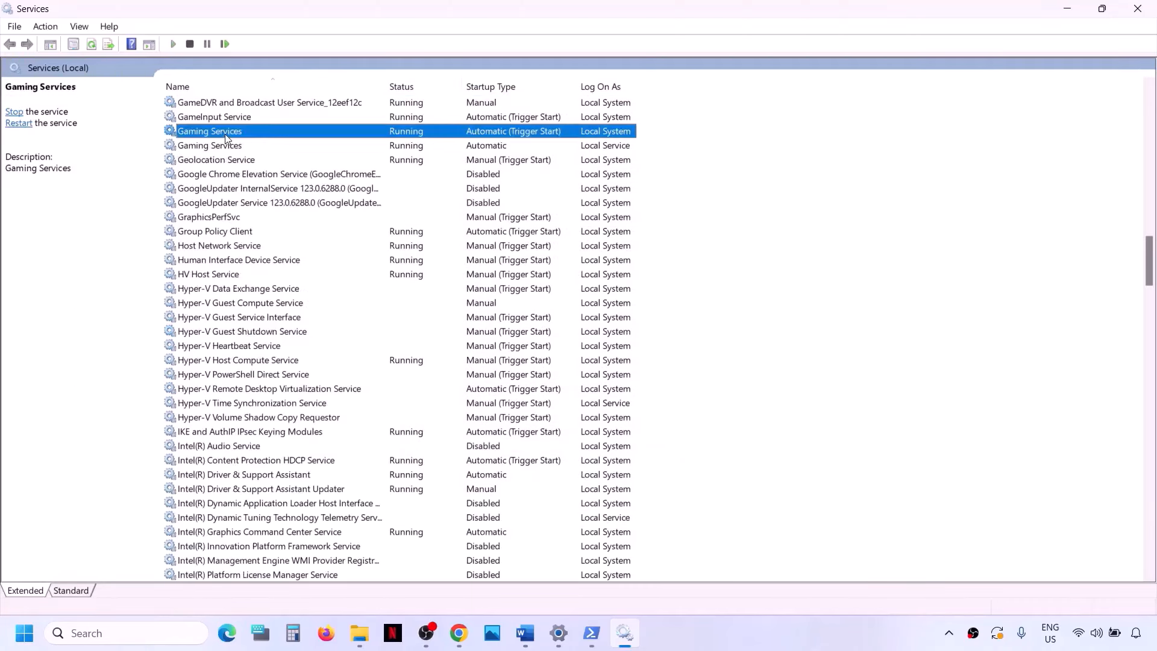
{"action": "double_click", "coordinate": [392, 134]}
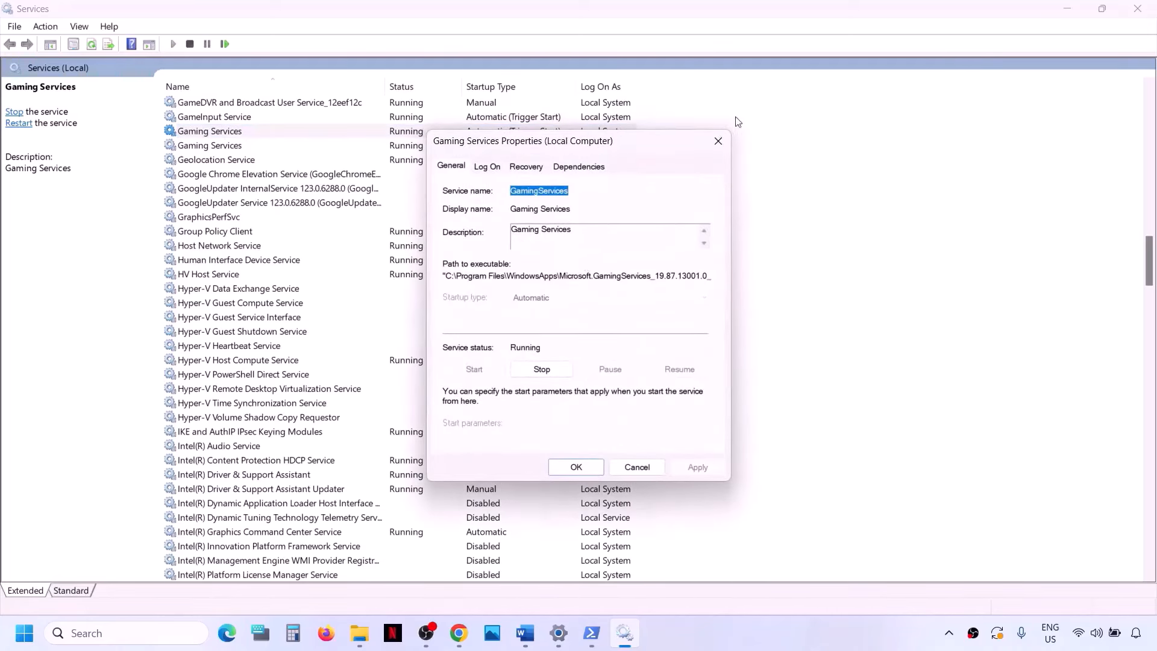
{"action": "left_click", "coordinate": [719, 140]}
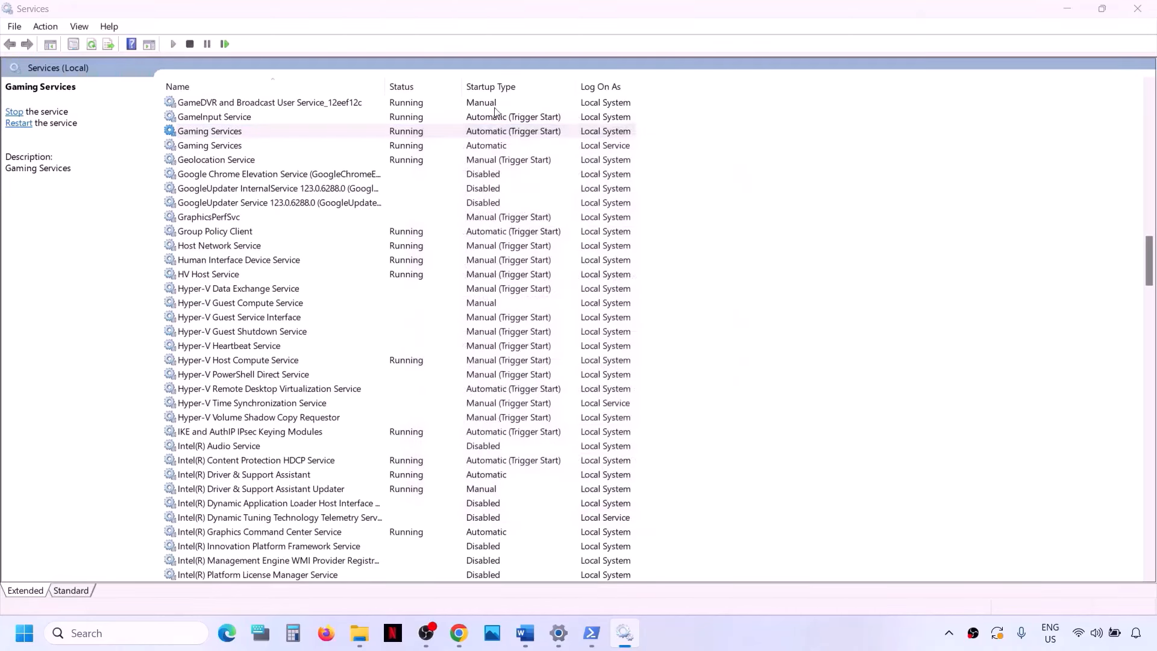
{"action": "right_click", "coordinate": [406, 138]}
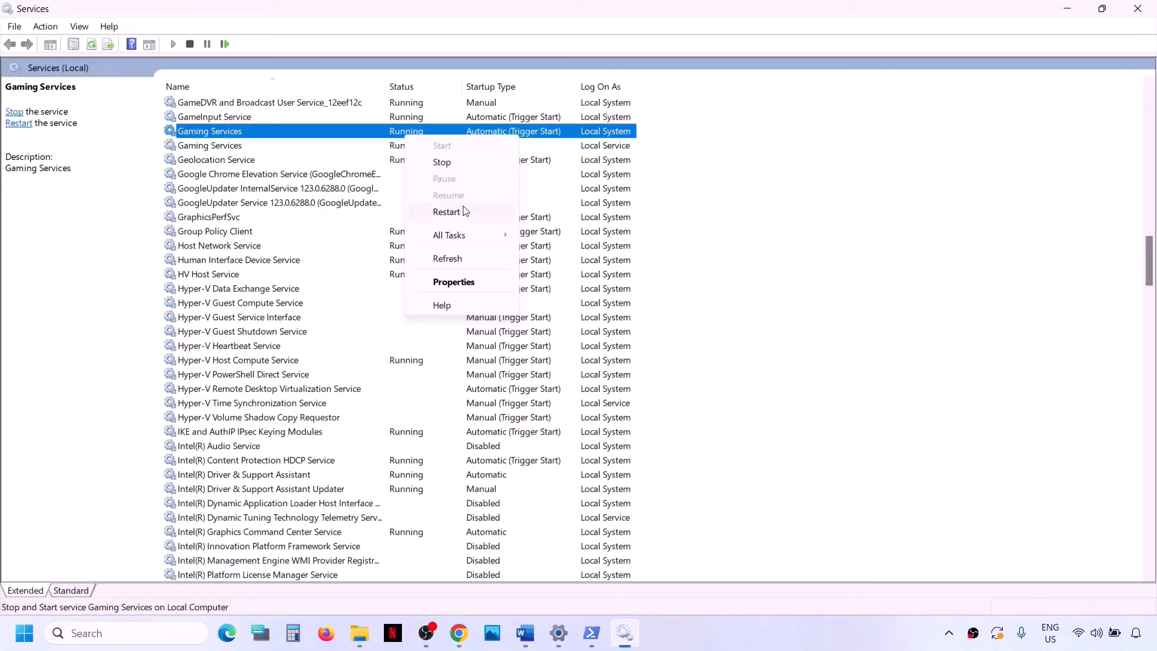
{"action": "left_click", "coordinate": [448, 212]}
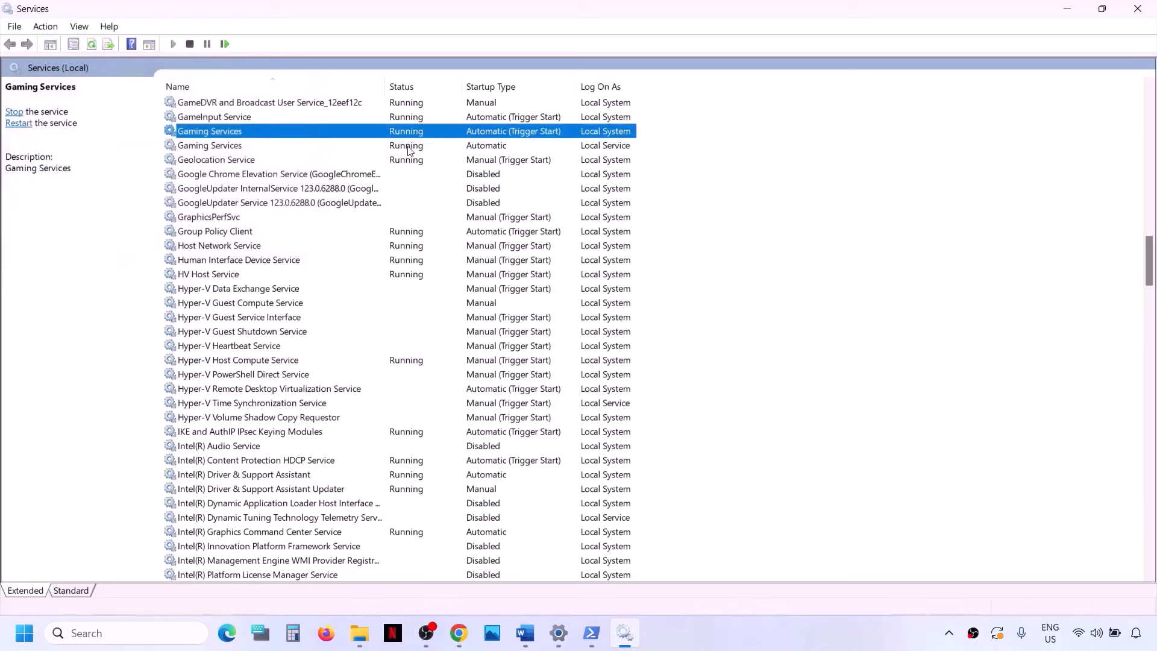
- Restart the Gaming Services entry that logs on as Local Service
{"action": "left_click", "coordinate": [453, 223]}
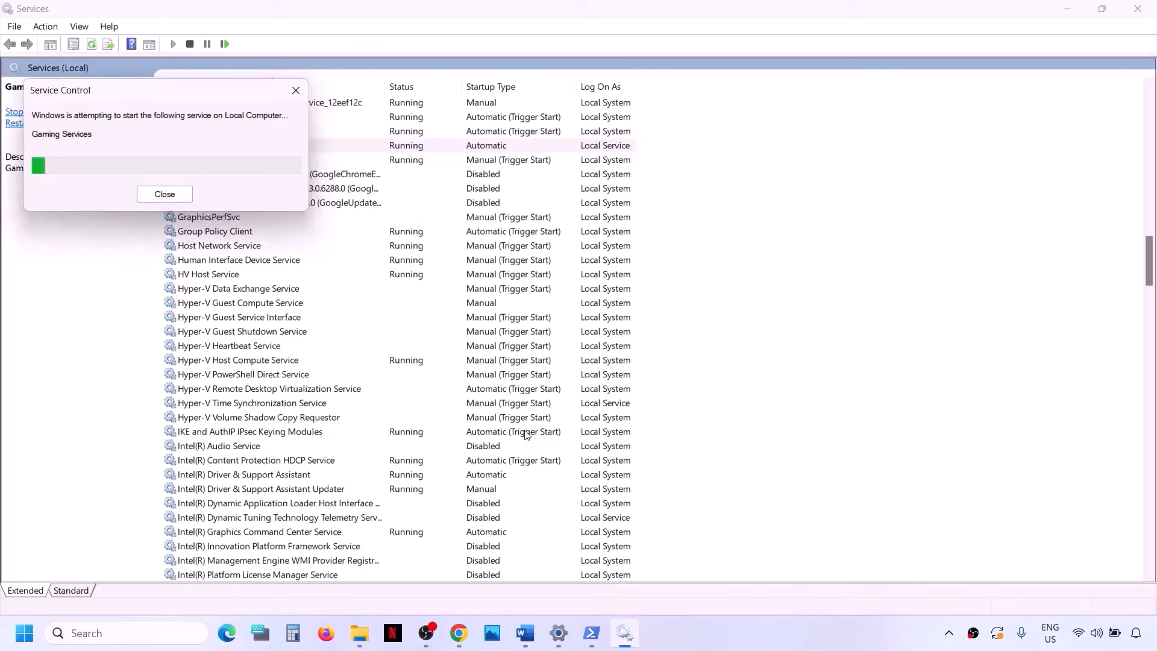
- Set the Microsoft Store Install Service's startup type to Automatic and confirm its properties
{"action": "left_click", "coordinate": [287, 368]}
{"action": "key", "text": "m"}
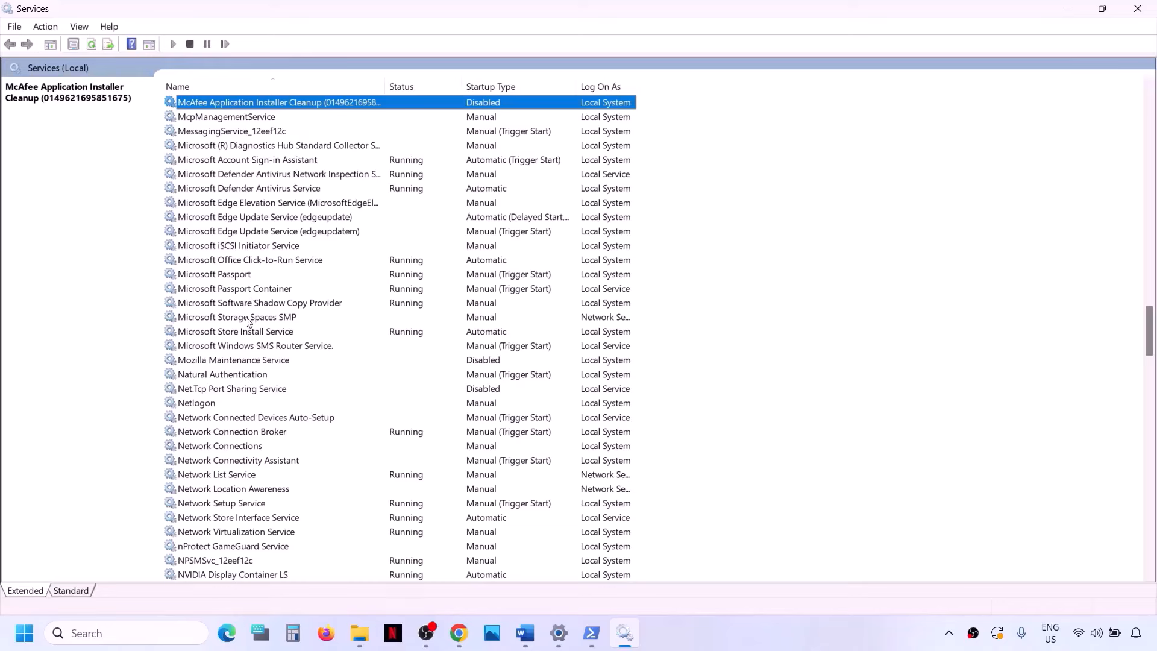
{"action": "left_click", "coordinate": [241, 336]}
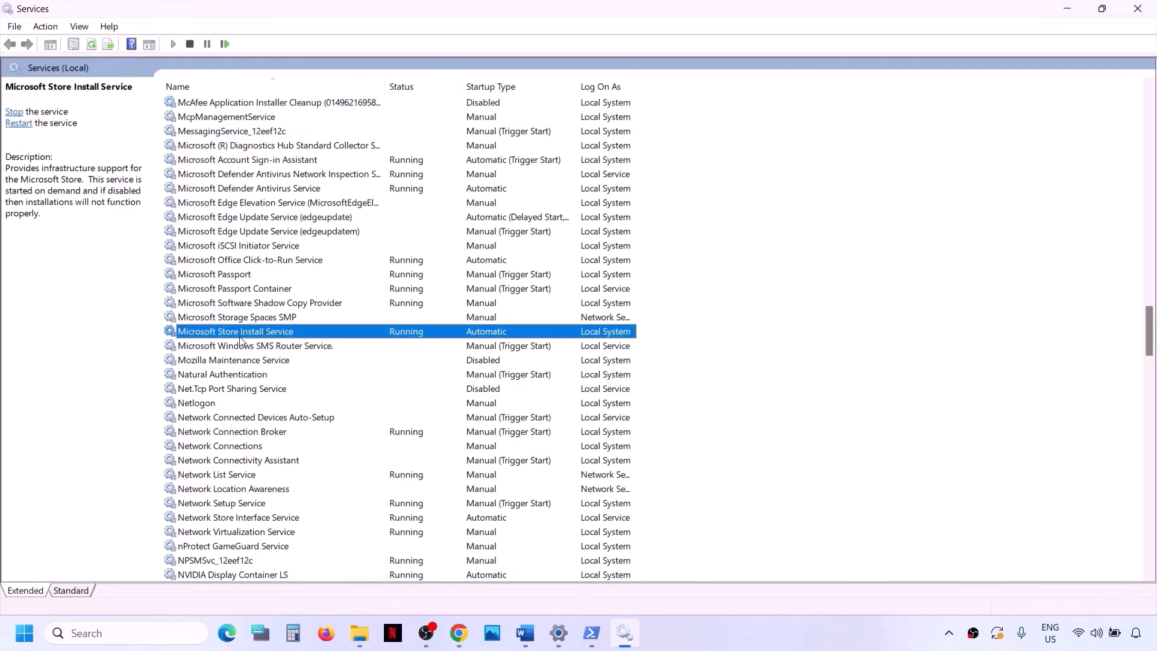
{"action": "double_click", "coordinate": [314, 335]}
{"action": "left_click", "coordinate": [603, 298]}
{"action": "left_click", "coordinate": [542, 321]}
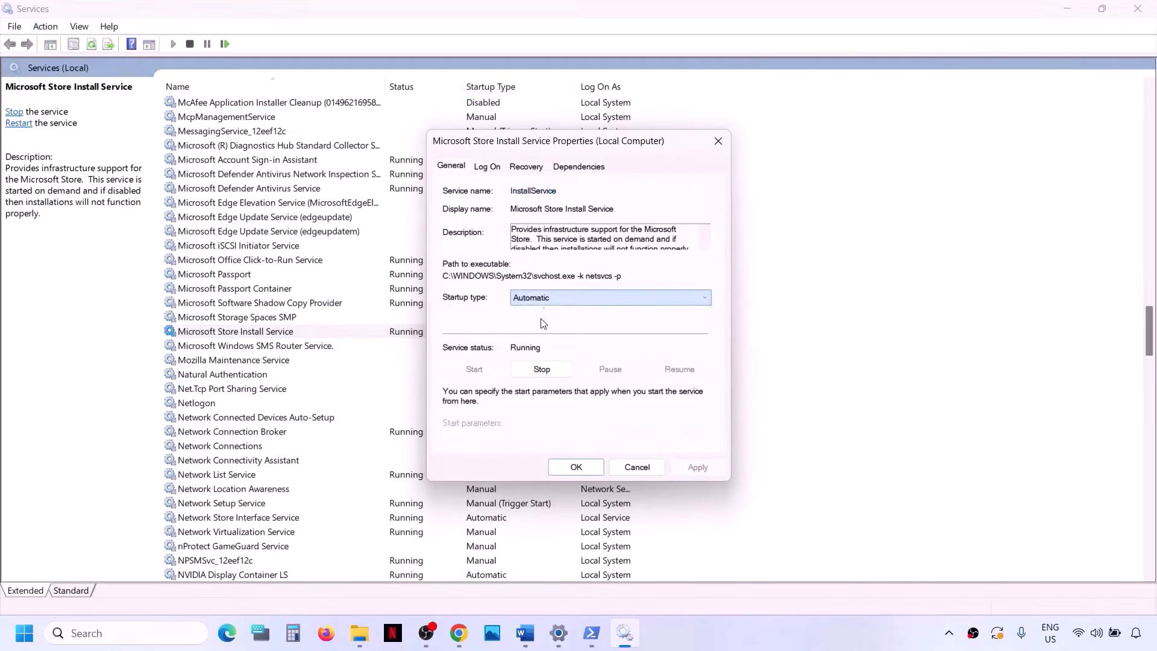
{"action": "left_click", "coordinate": [698, 468]}
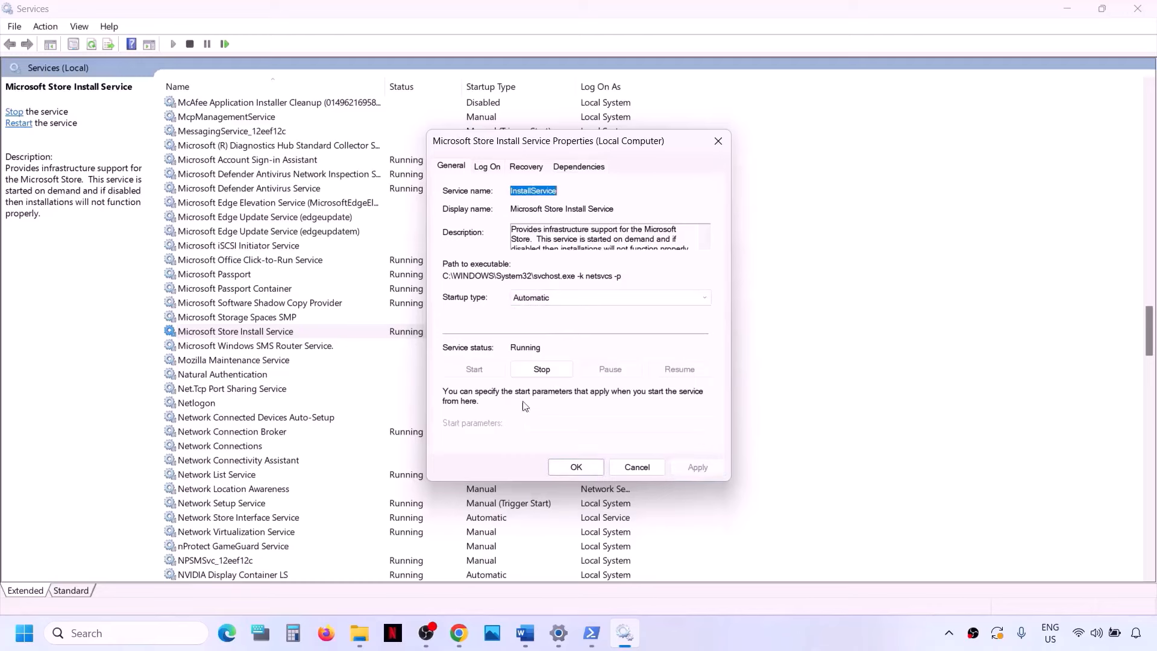
{"action": "left_click", "coordinate": [576, 467]}
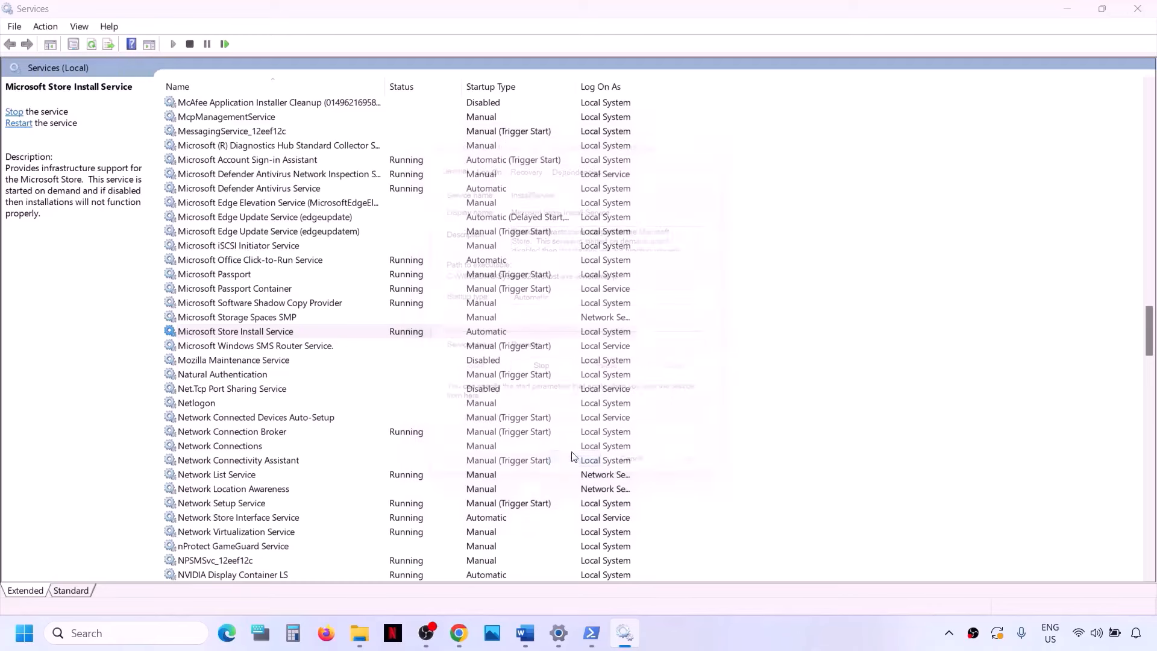
- Return to the Word document and copy the step 16 command Get-AppxPackage *gamingservices* -allusers | remove-appxpackage -allusers
{"action": "left_click", "coordinate": [1138, 9]}
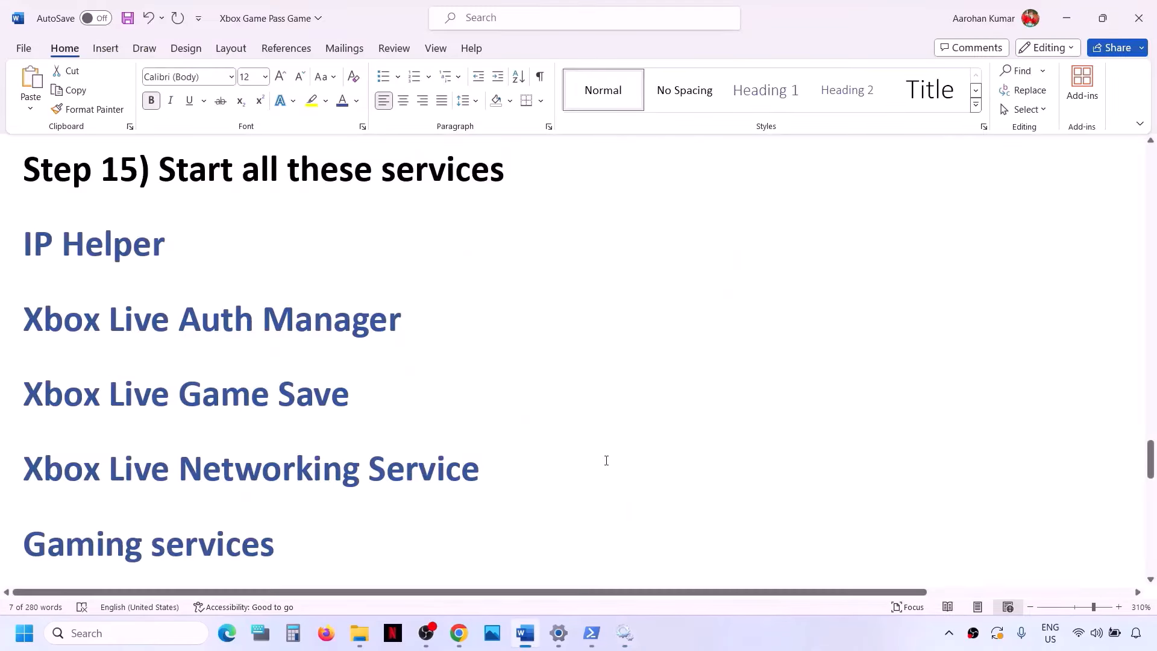
{"action": "scroll", "coordinate": [606, 460], "scroll_direction": "down", "scroll_amount": 1}
{"action": "scroll", "coordinate": [606, 460], "scroll_direction": "down", "scroll_amount": 5}
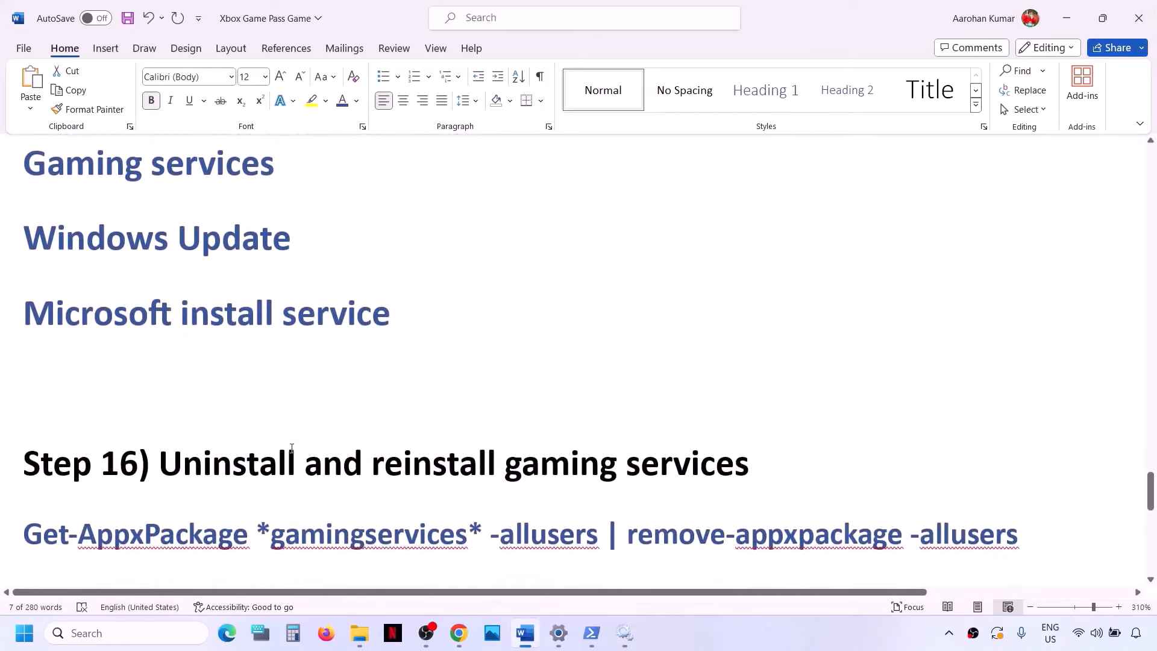
{"action": "scroll", "coordinate": [291, 449], "scroll_direction": "down", "scroll_amount": 4}
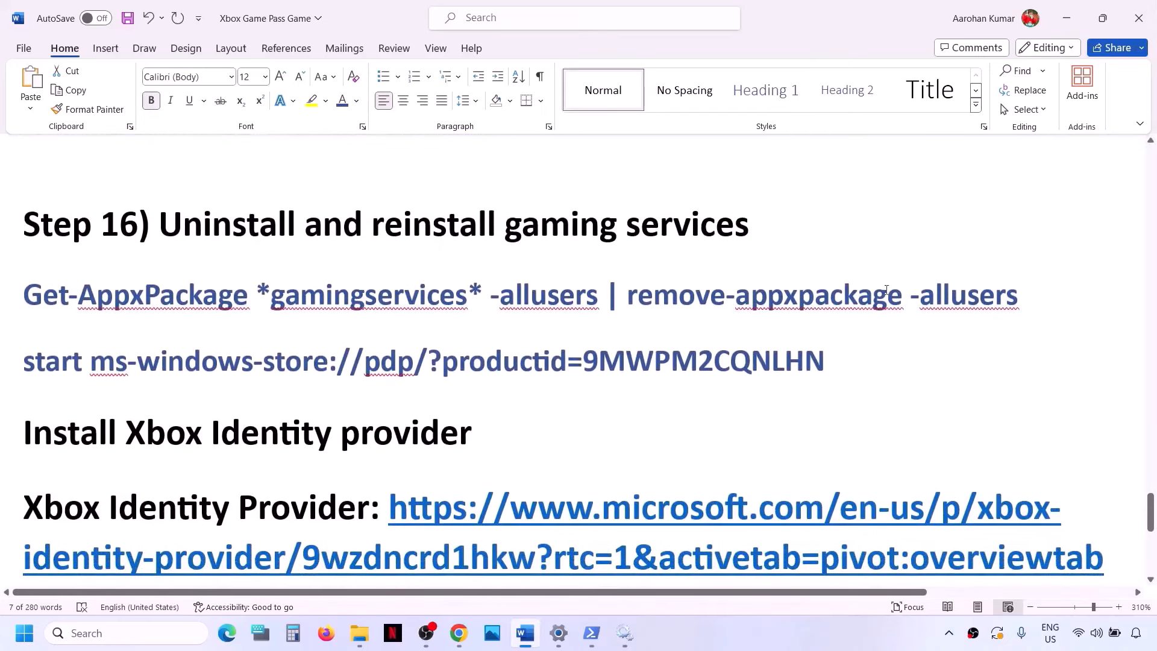
{"action": "left_click_drag", "start_coordinate": [1034, 298], "coordinate": [1, 307]}
{"action": "key", "text": "super+c"}
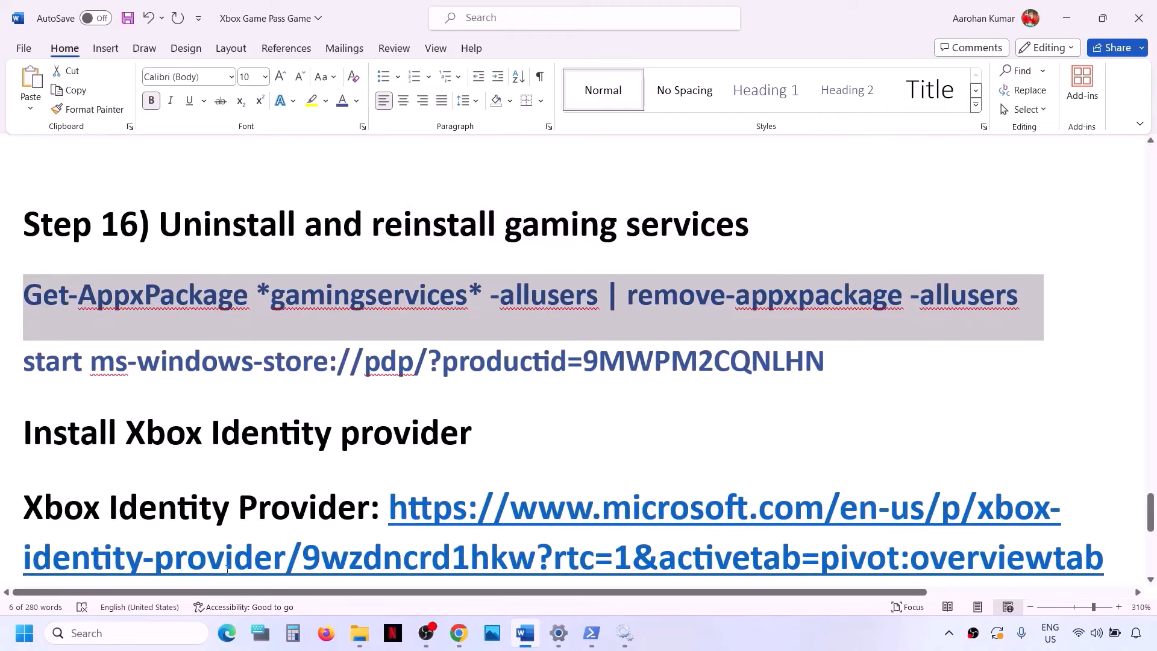
- Open Windows PowerShell as administrator and run the copied command that removes the gamingservices package for all users
{"action": "left_click", "coordinate": [138, 637]}
{"action": "type", "text": "pow"}
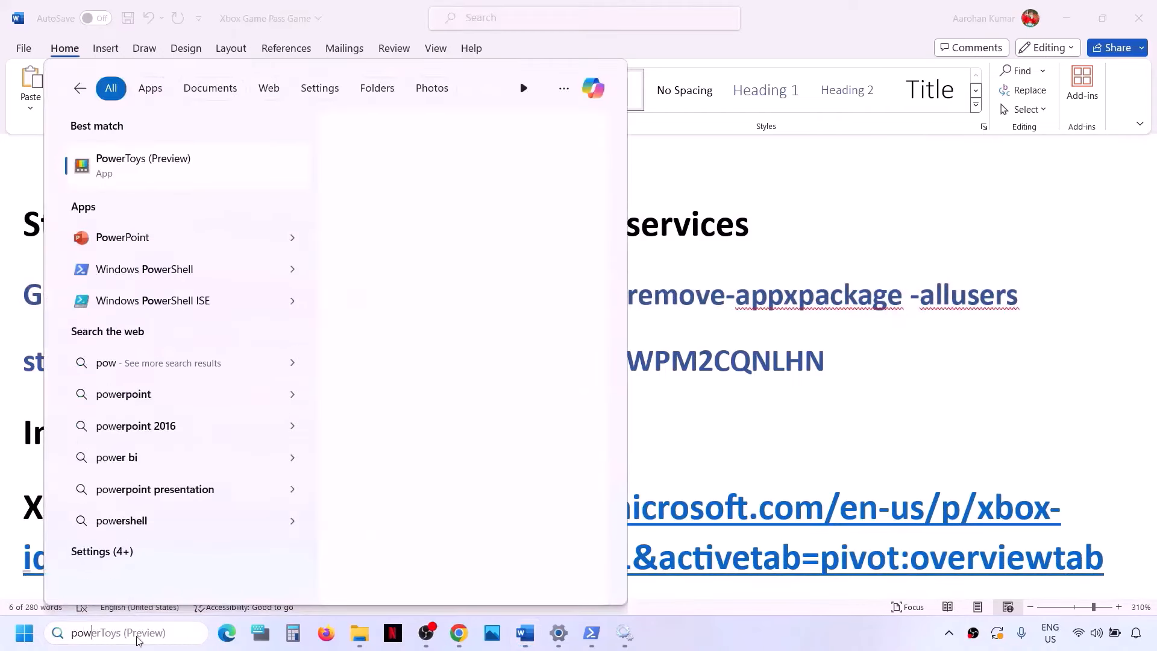
{"action": "type", "text": "ershell"}
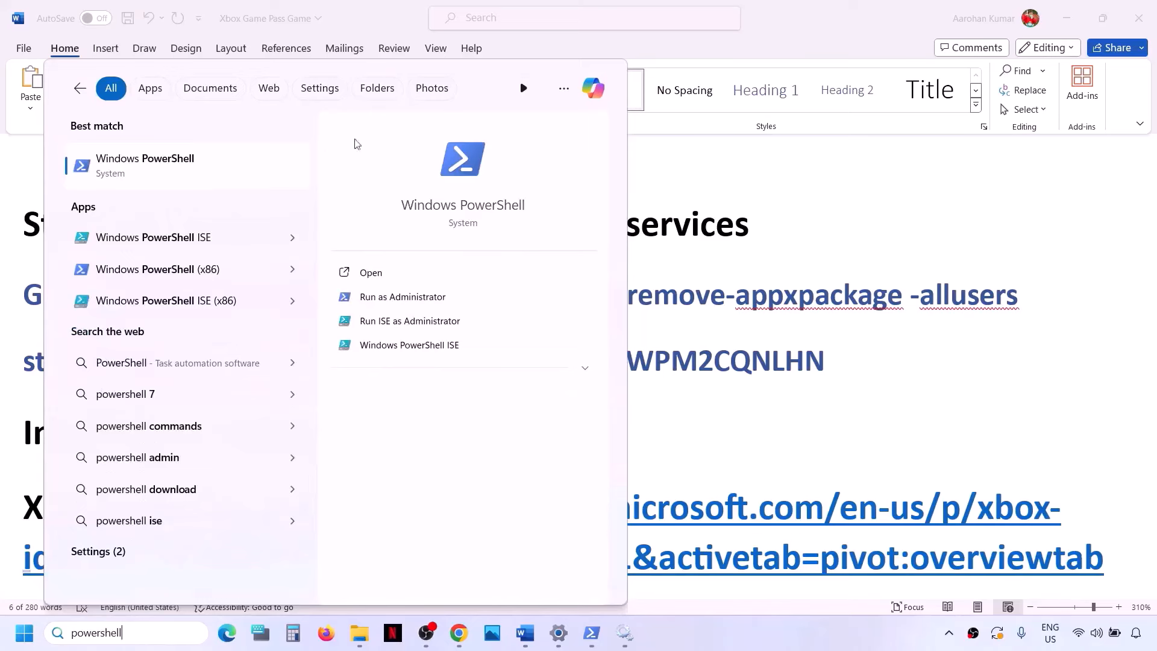
{"action": "right_click", "coordinate": [198, 167]}
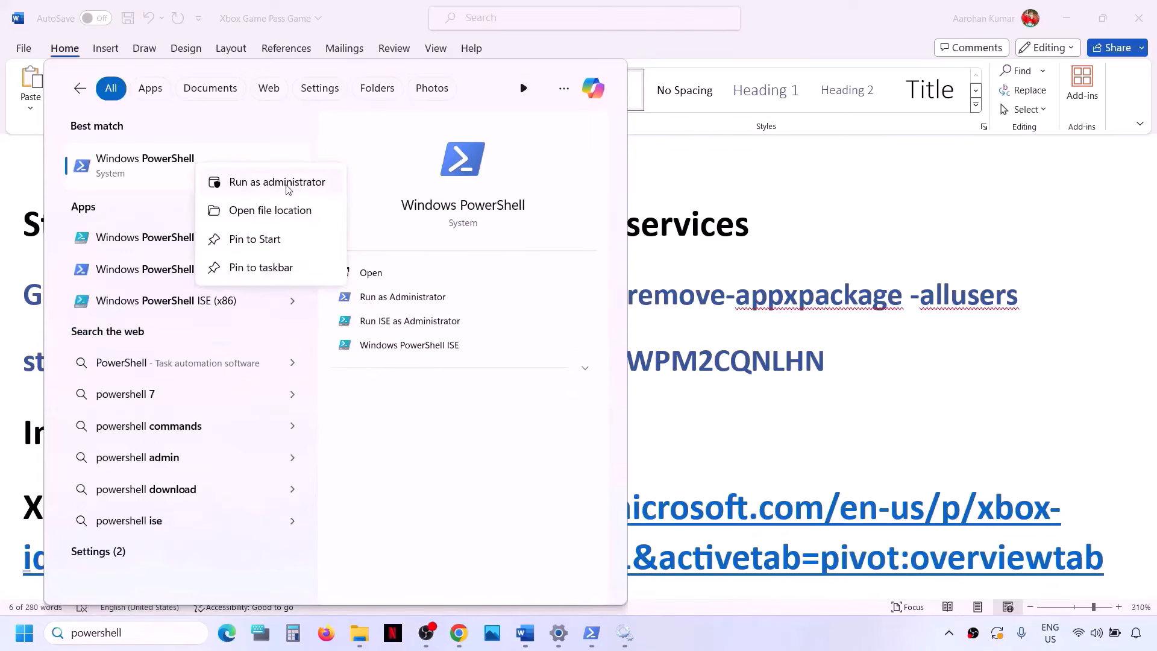
{"action": "left_click", "coordinate": [297, 187]}
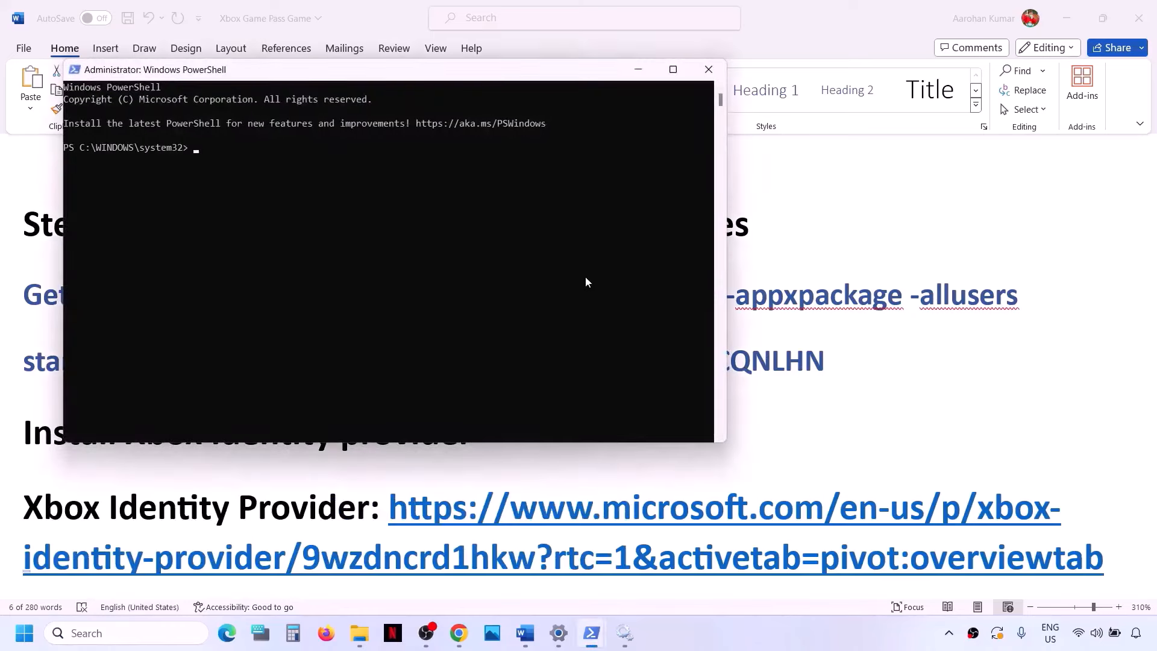
{"action": "right_click", "coordinate": [585, 277]}
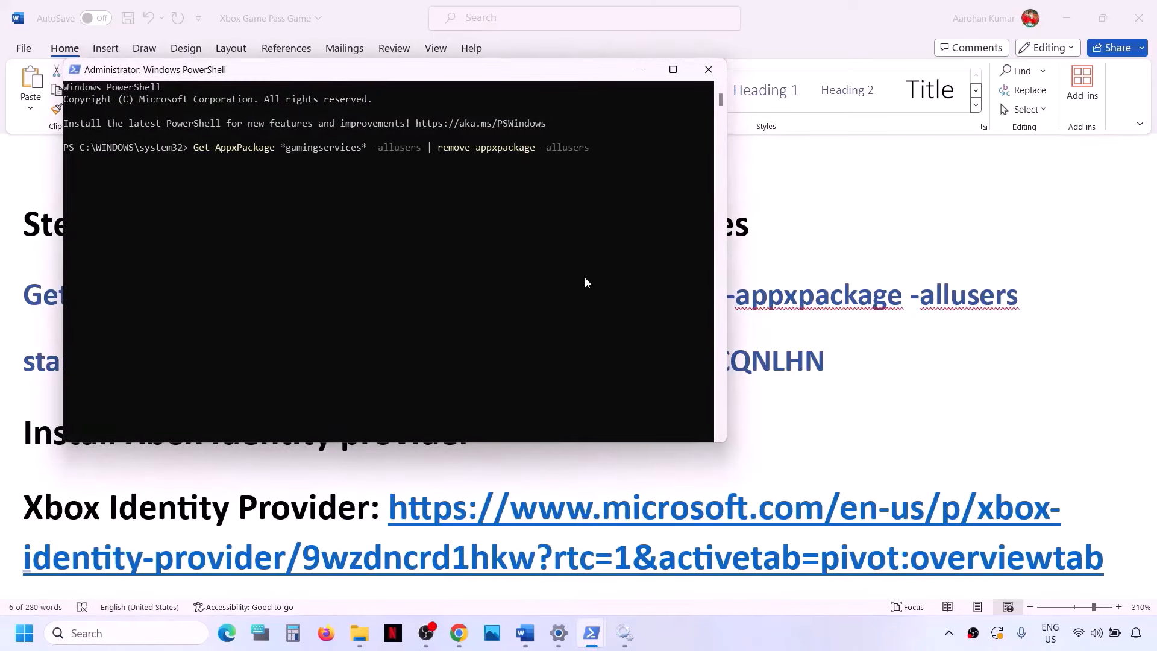
- Switch to the Word document and copy the command start ms-windows-store://pdp/?productid=9MWPM2CQNLHN
{"action": "key", "text": "alt+Tab"}
{"action": "double_click", "coordinate": [502, 363]}
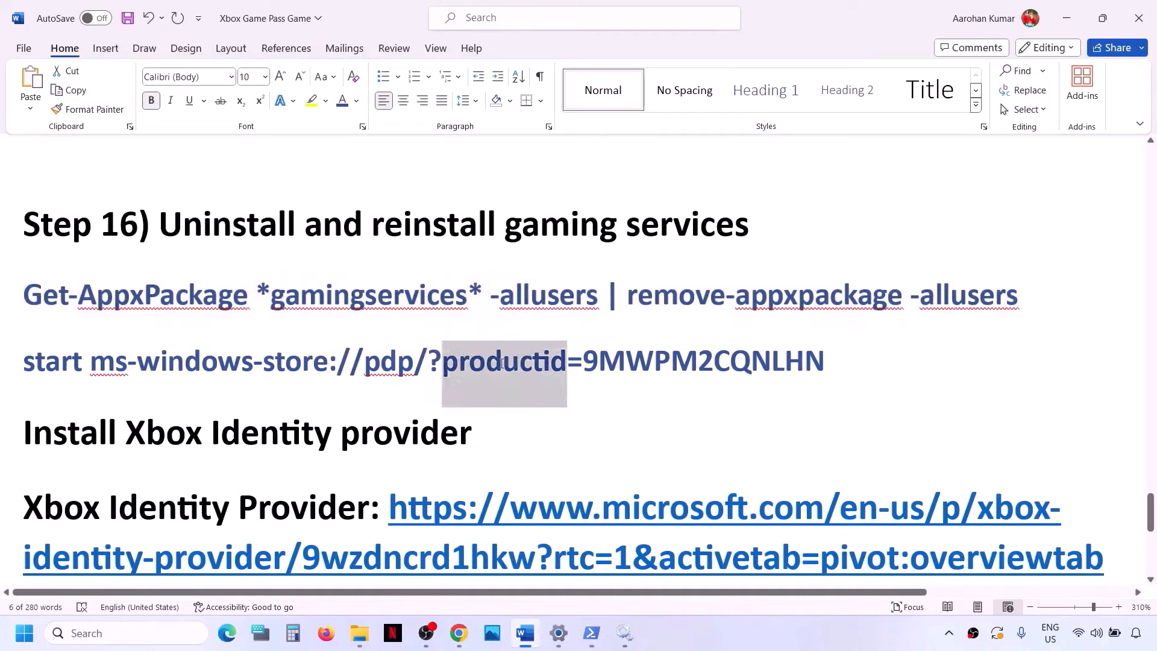
{"action": "left_click", "coordinate": [502, 363]}
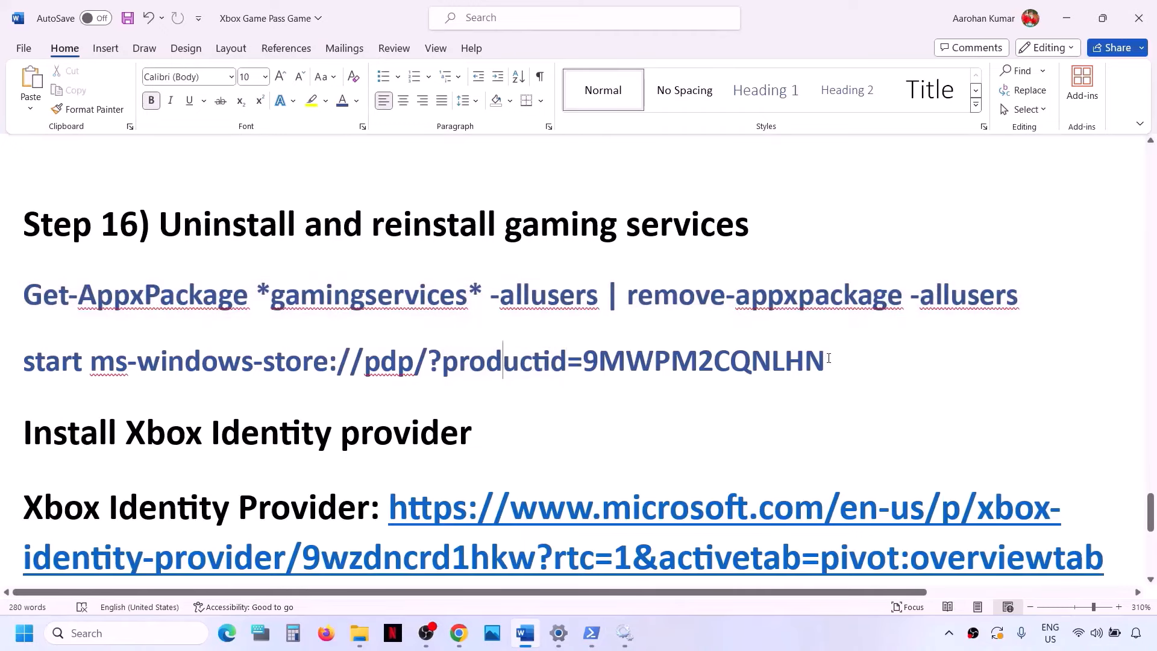
{"action": "left_click_drag", "start_coordinate": [829, 358], "coordinate": [55, 374]}
{"action": "key", "text": "ctrl+c"}
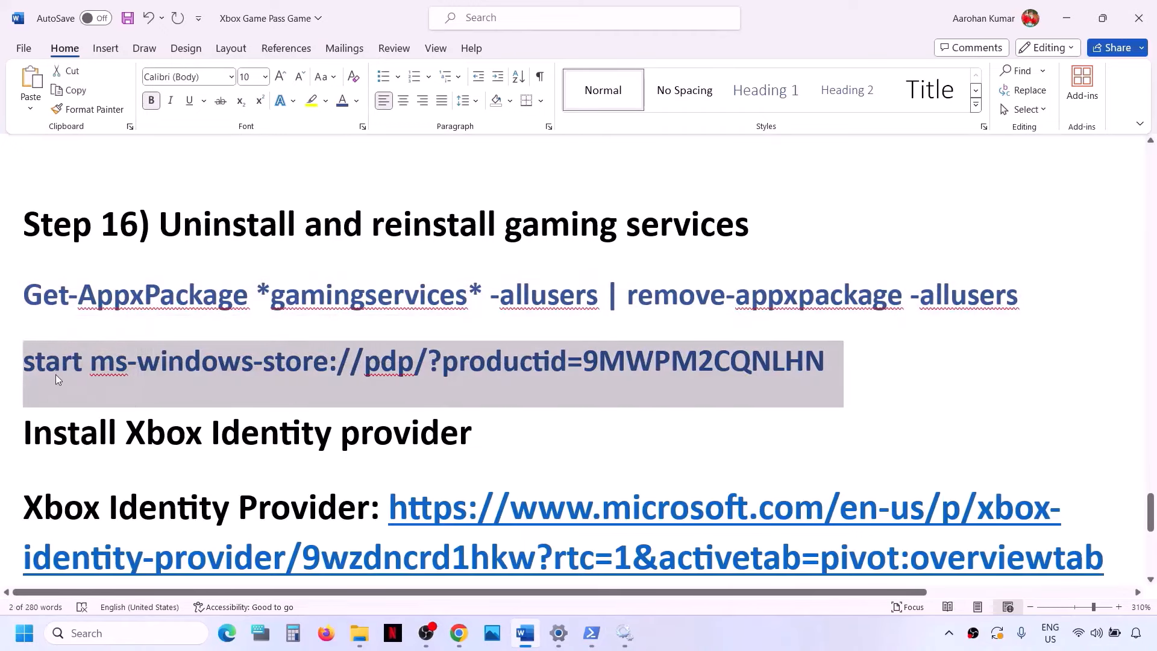
- Run the copied store command in PowerShell and get Gaming Services from the maximized Microsoft Store page
{"action": "key", "text": "alt+Tab"}
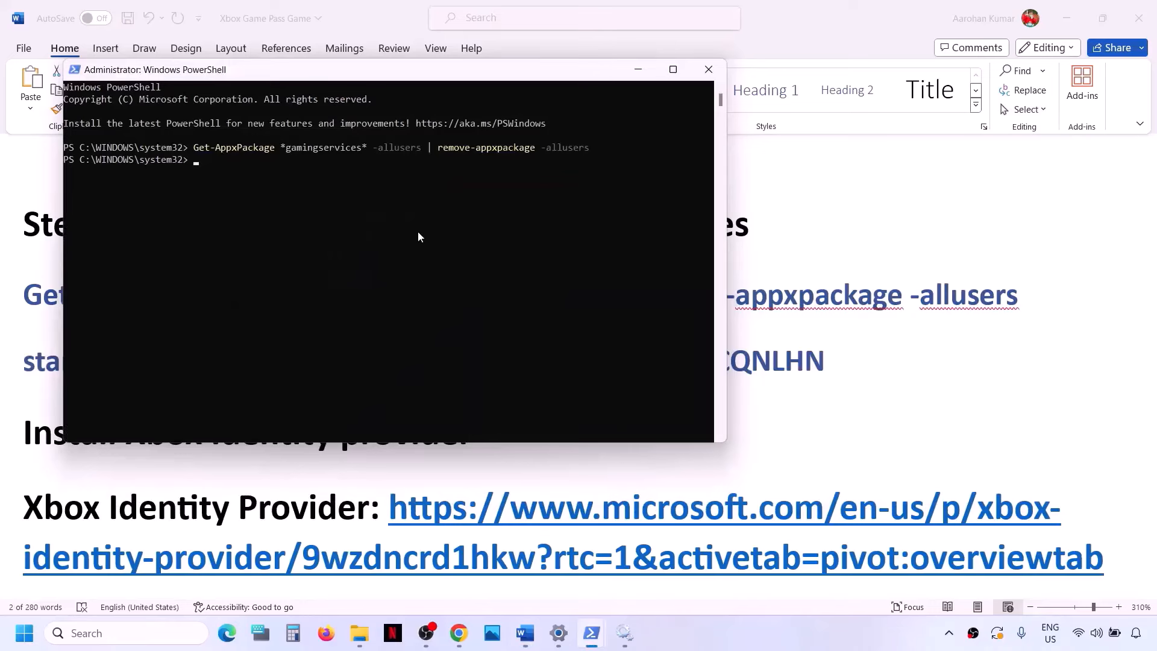
{"action": "key", "text": "ctrl+v"}
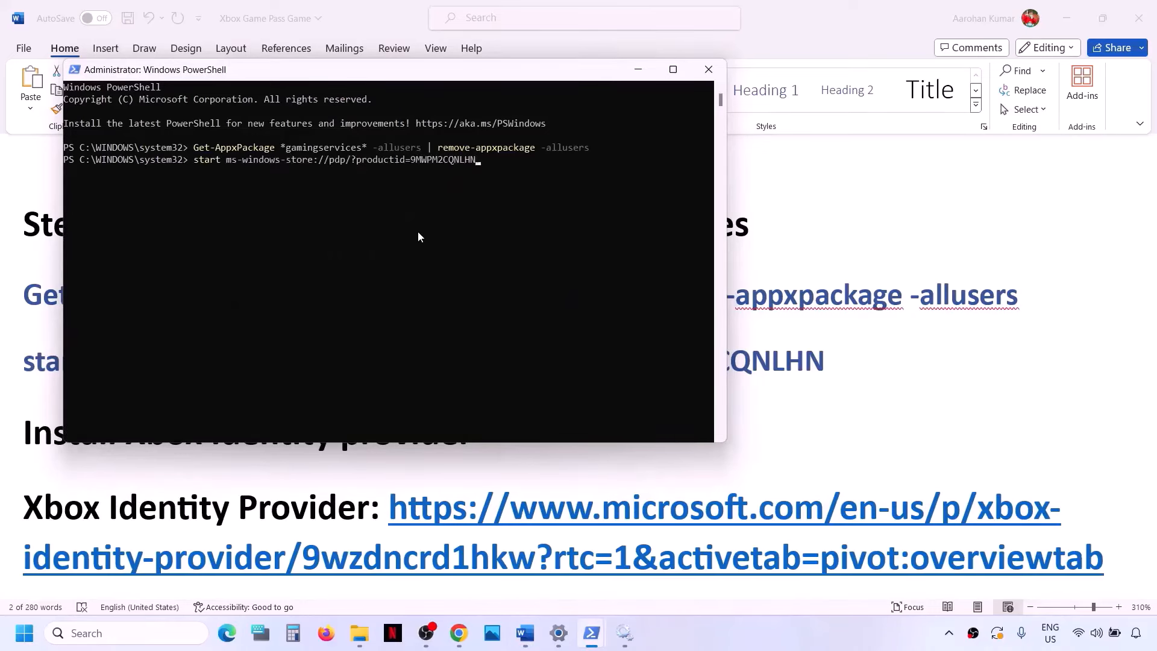
{"action": "key", "text": "Return"}
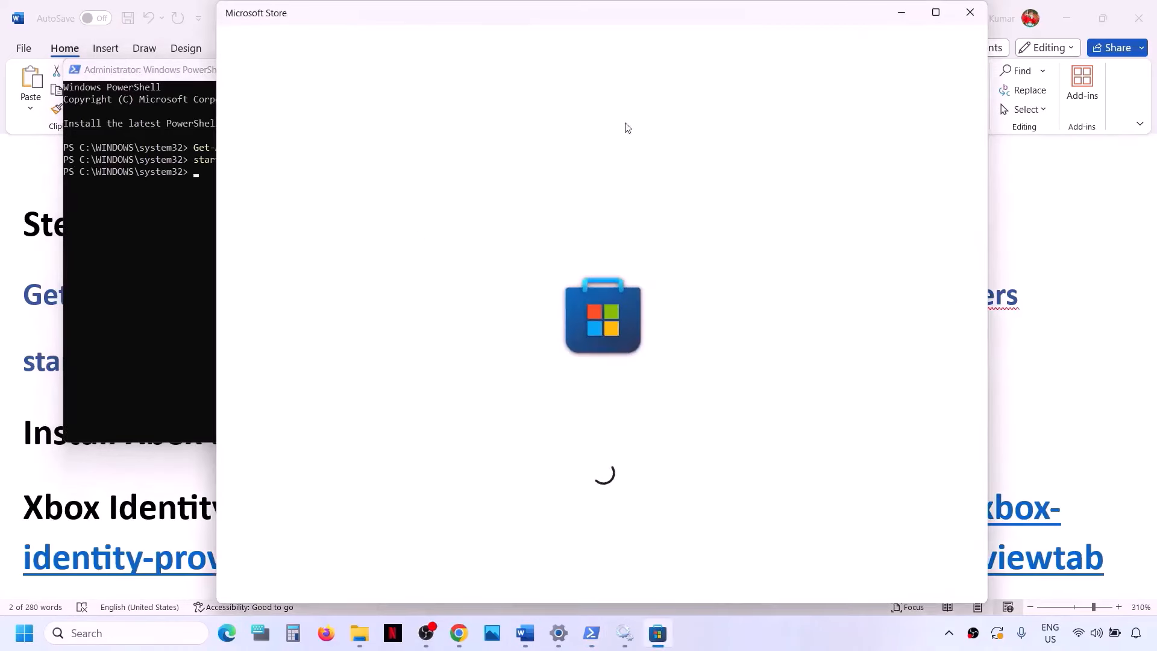
{"action": "left_click", "coordinate": [936, 12]}
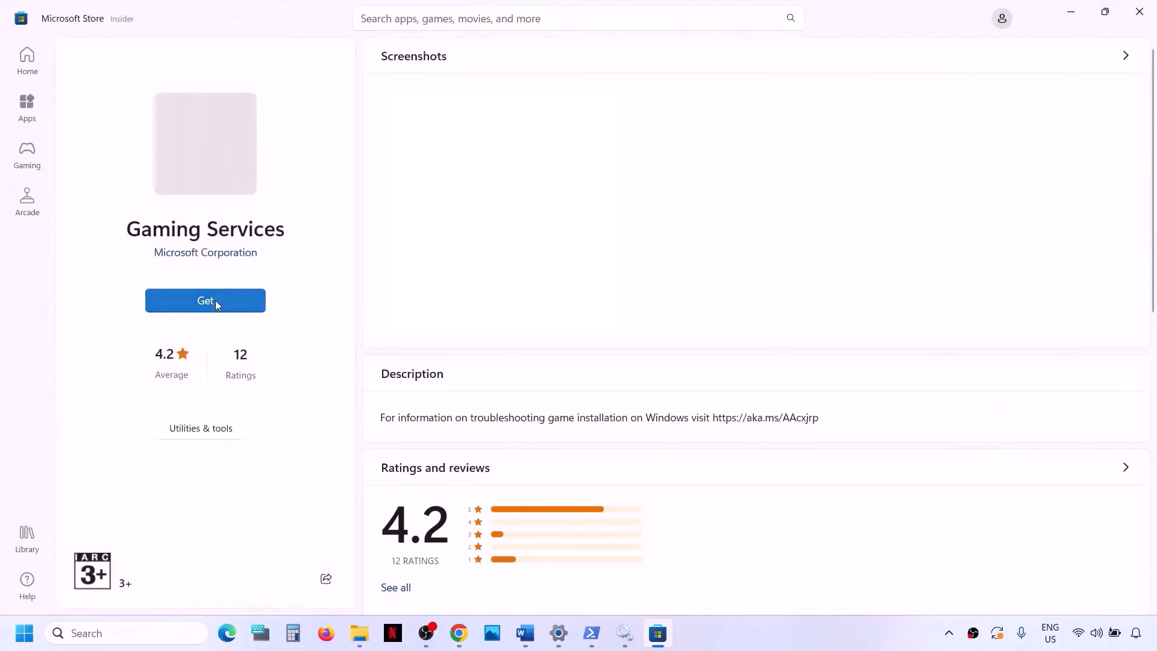
{"action": "left_click", "coordinate": [215, 300]}
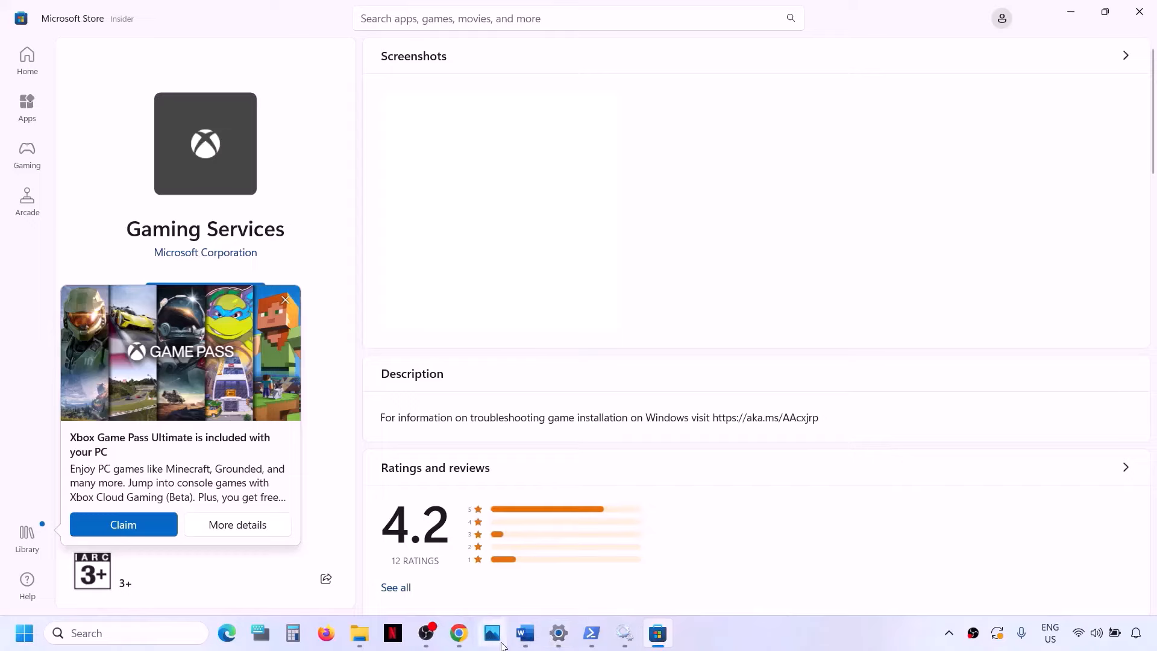
- Switch to the Word document and copy the Xbox Identity Provider link below step 16
{"action": "left_click", "coordinate": [532, 637]}
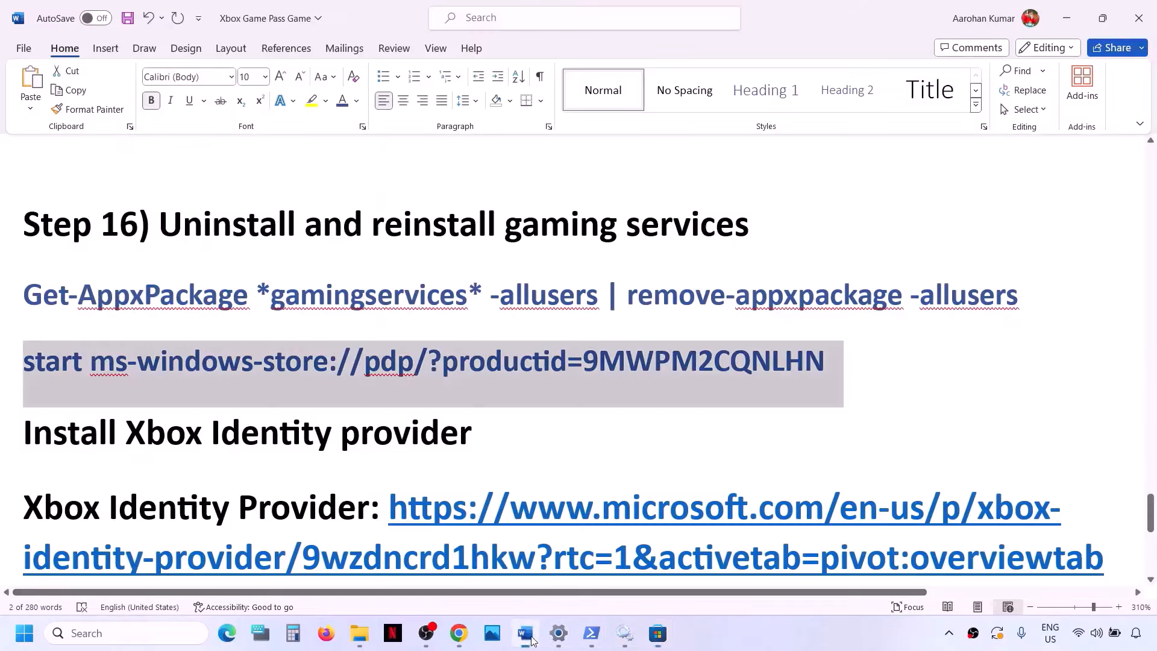
{"action": "scroll", "coordinate": [940, 364], "scroll_direction": "down", "scroll_amount": 3}
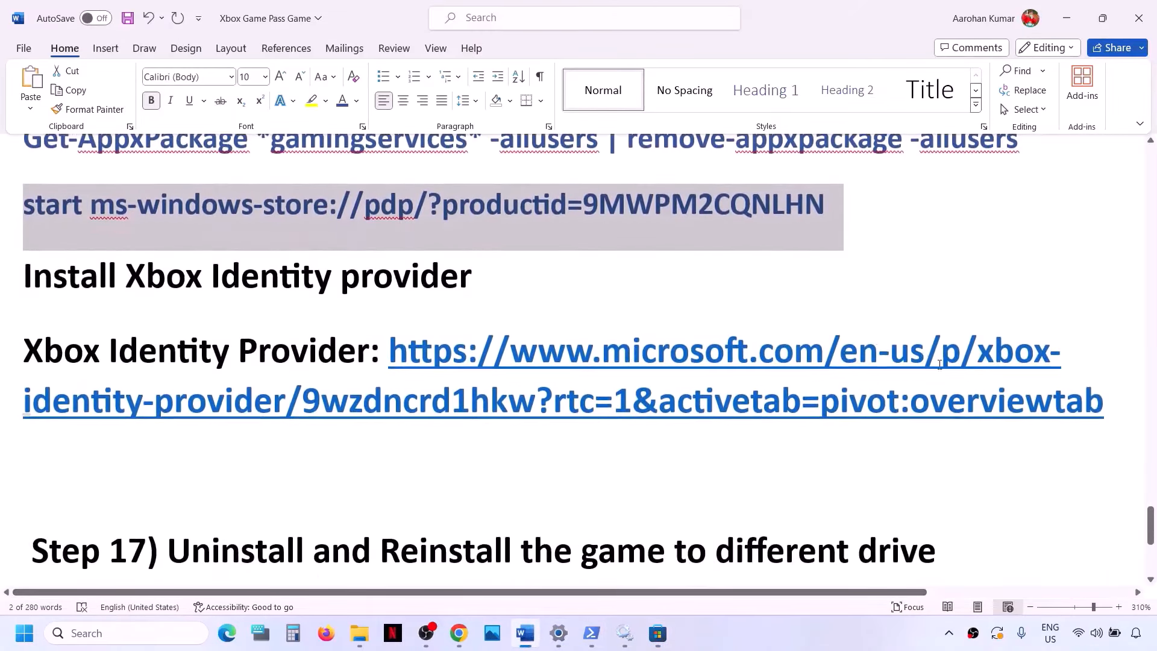
{"action": "left_click_drag", "start_coordinate": [1113, 401], "coordinate": [388, 344]}
{"action": "key", "text": "ctrl+c"}
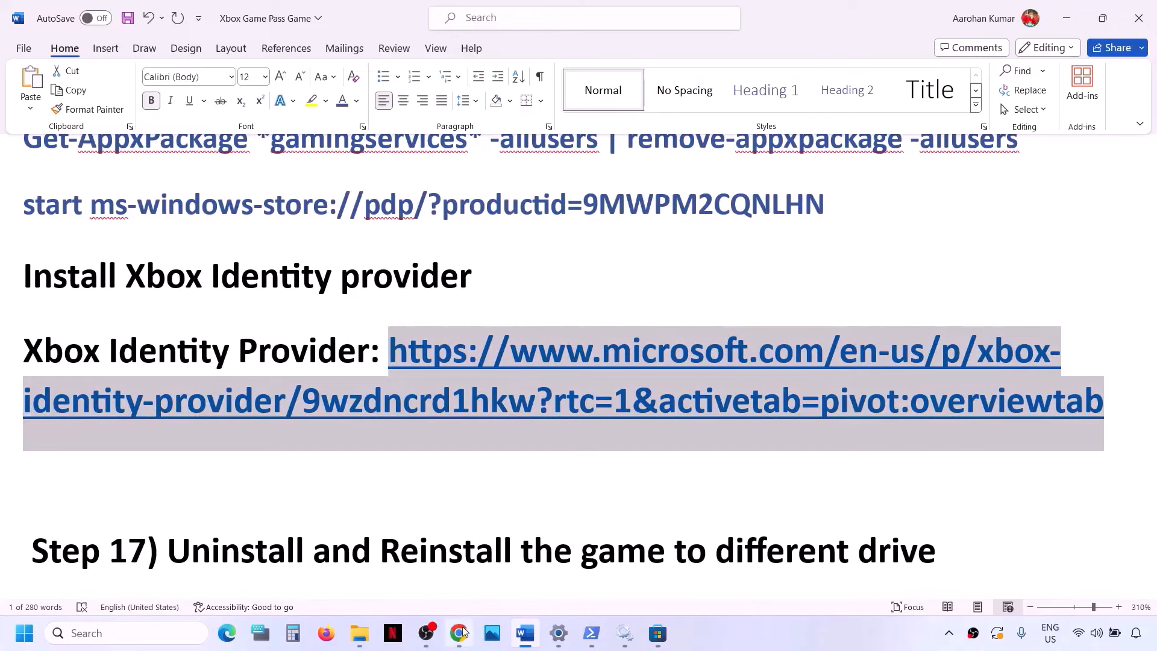
- Open the copied link in a new Chrome tab, request the Xbox Identity Provider install through Microsoft Store, and close the Store dialog
{"action": "key", "text": "alt+Tab"}
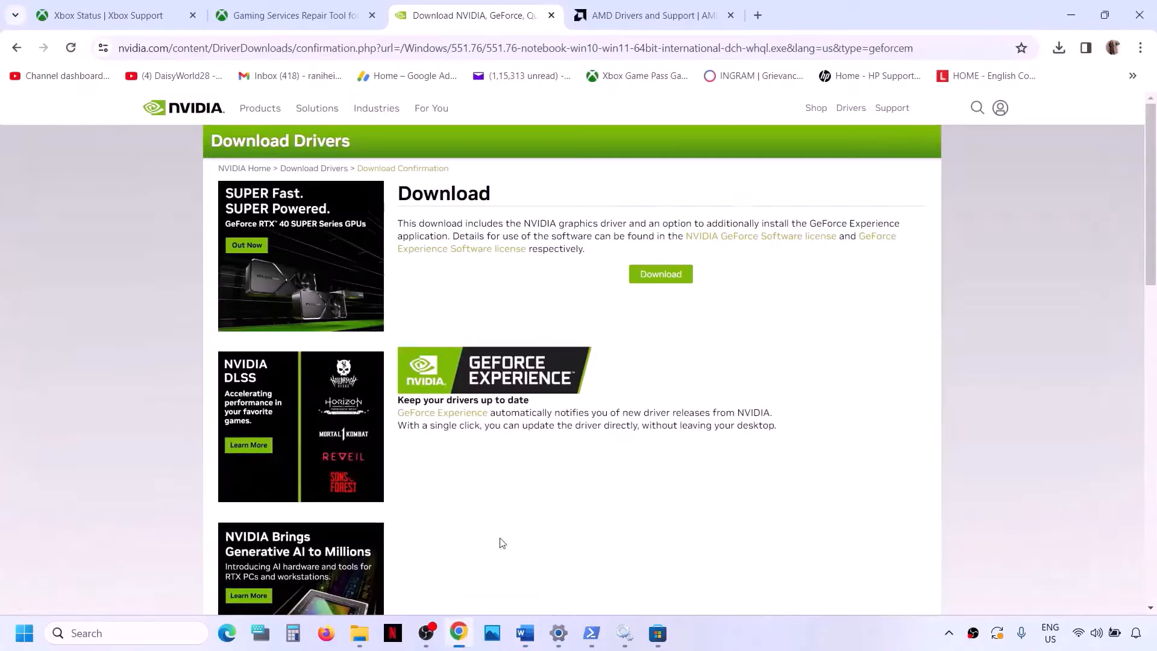
{"action": "left_click", "coordinate": [761, 17]}
{"action": "key", "text": "ctrl+v"}
{"action": "key", "text": "Return"}
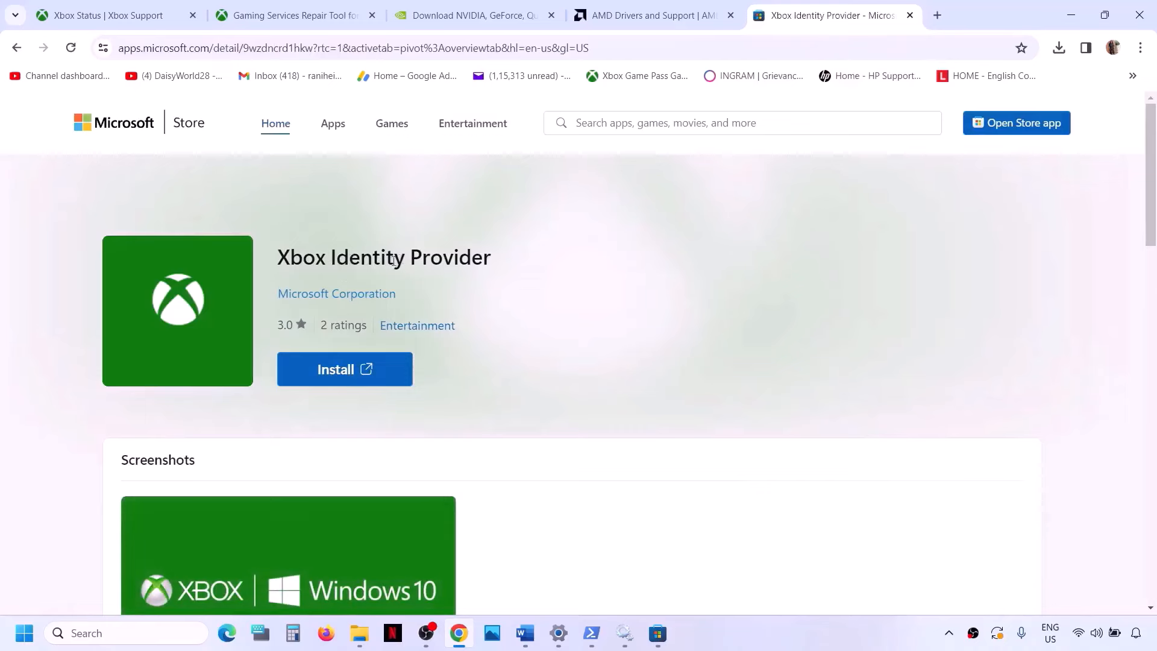
{"action": "left_click", "coordinate": [357, 377]}
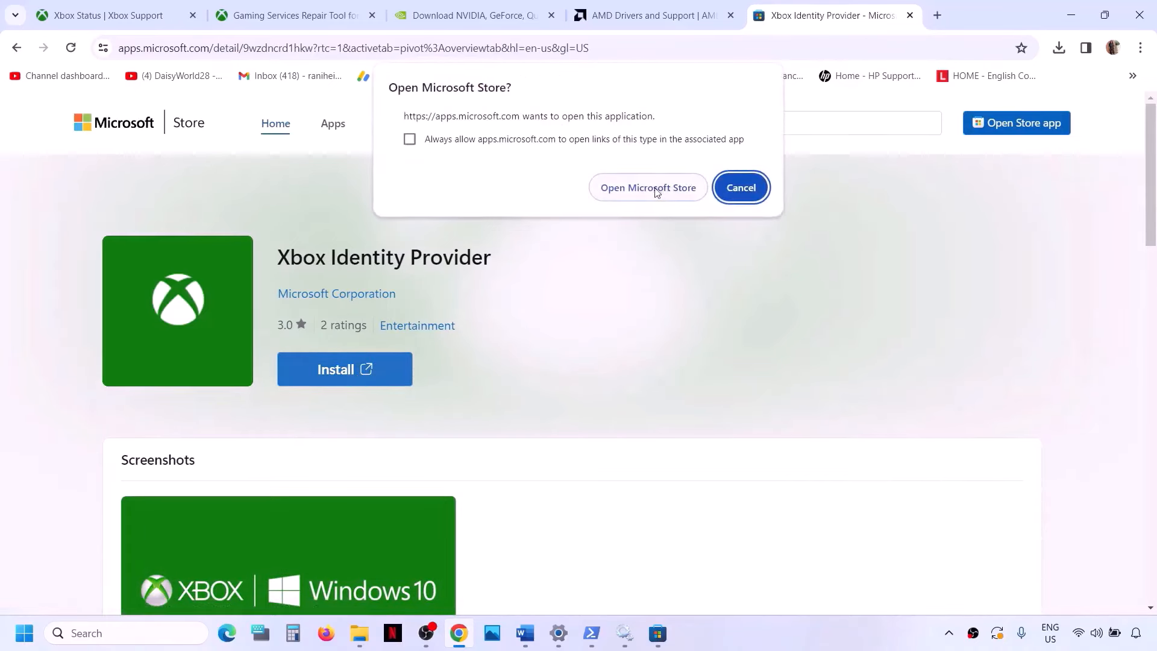
{"action": "left_click", "coordinate": [648, 189]}
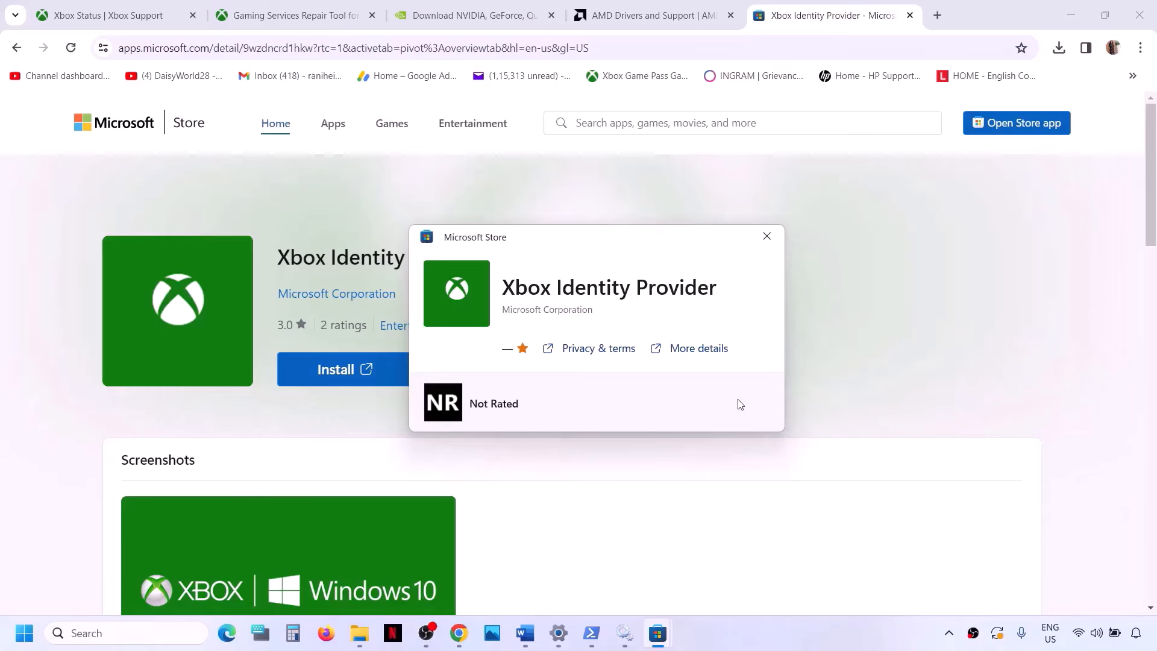
{"action": "left_click", "coordinate": [767, 245]}
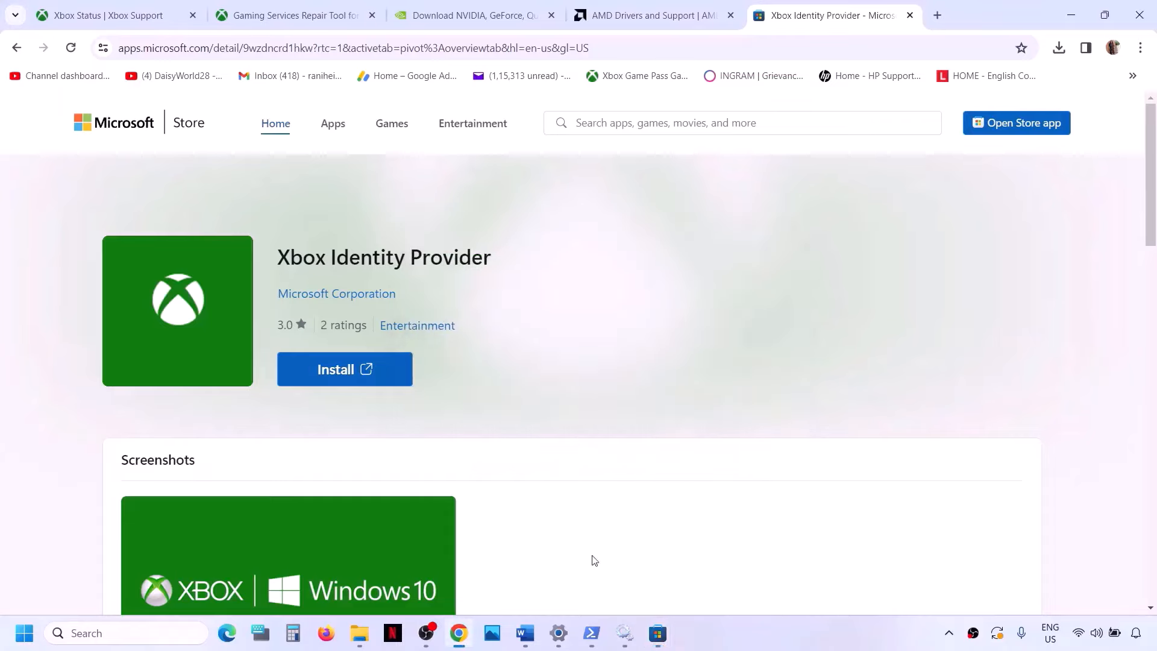
- Return to the Word document and highlight the step 17 heading about reinstalling the game to a different drive
{"action": "left_click", "coordinate": [526, 633]}
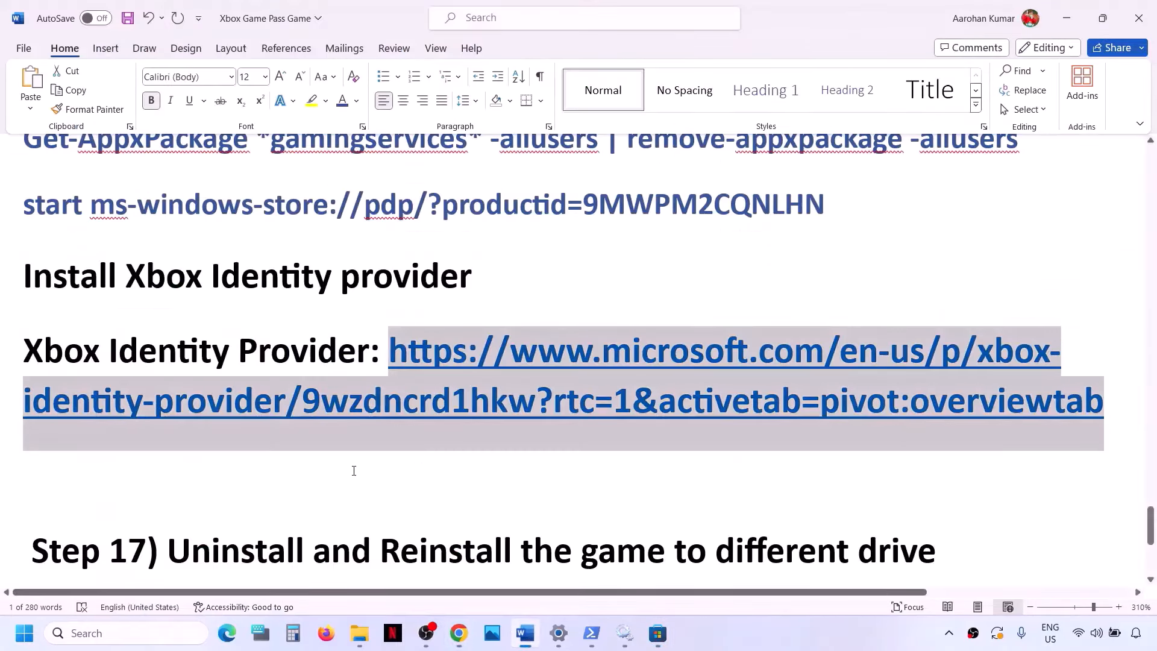
{"action": "scroll", "coordinate": [354, 470], "scroll_direction": "down", "scroll_amount": 2}
{"action": "scroll", "coordinate": [353, 470], "scroll_direction": "up", "scroll_amount": 1}
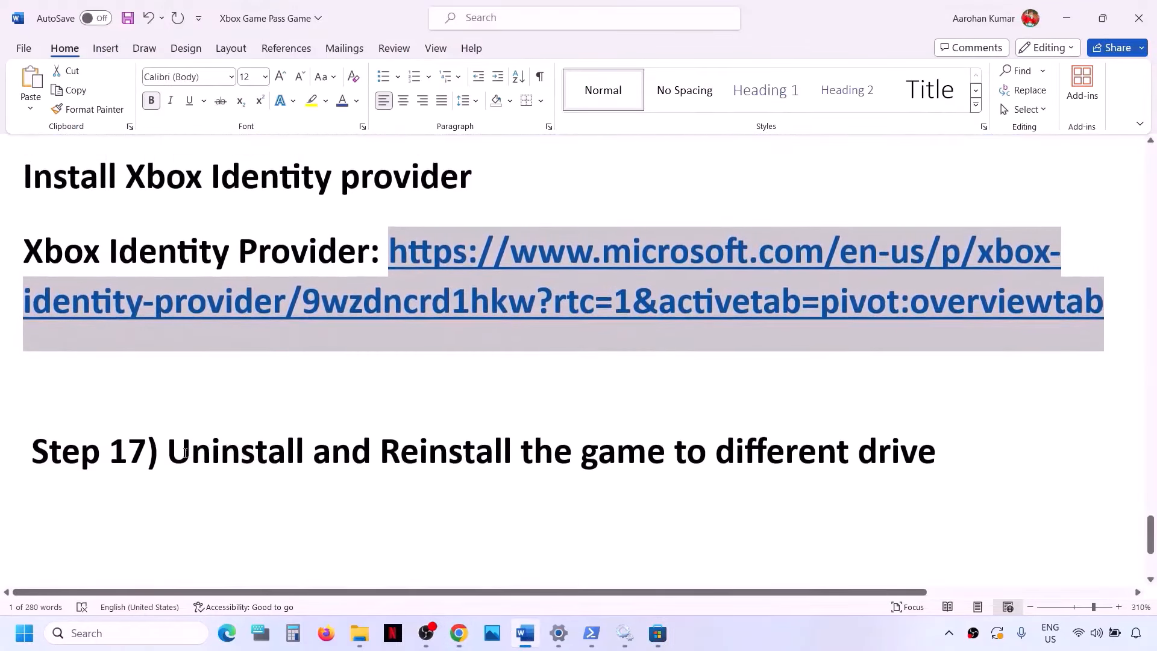
{"action": "left_click_drag", "start_coordinate": [178, 451], "coordinate": [938, 431]}
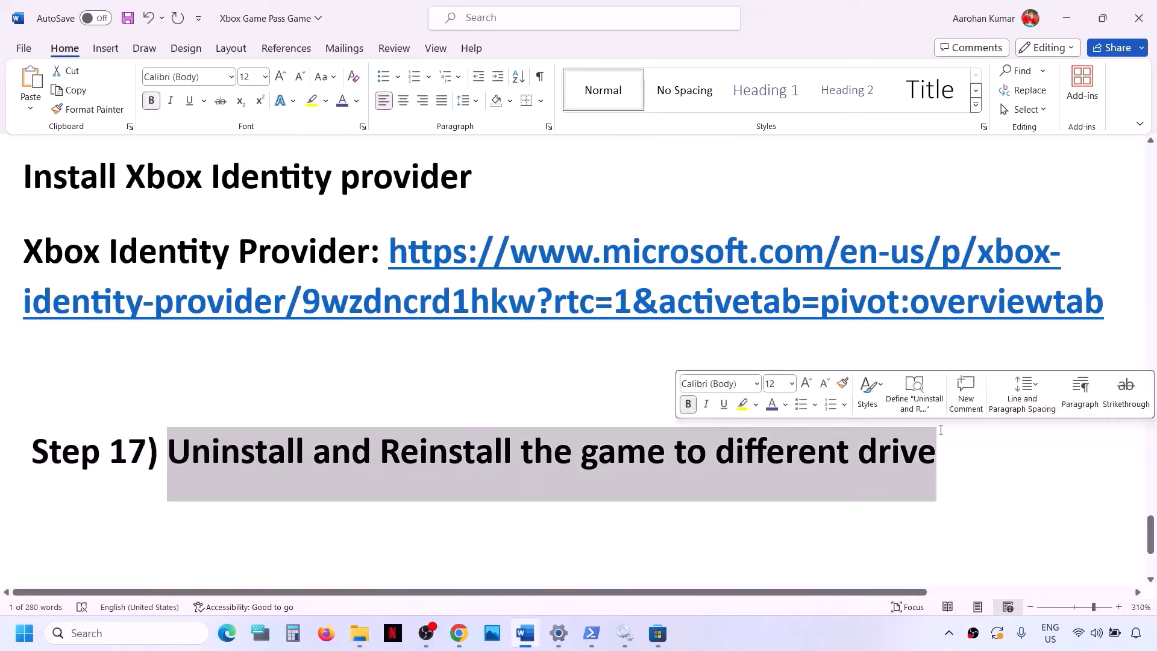
- Open the Xbox app maximized, postpone the free Game Pass Ultimate offer, and dismiss the survey prompt
{"action": "left_click", "coordinate": [110, 641]}
{"action": "type", "text": "xbox"}
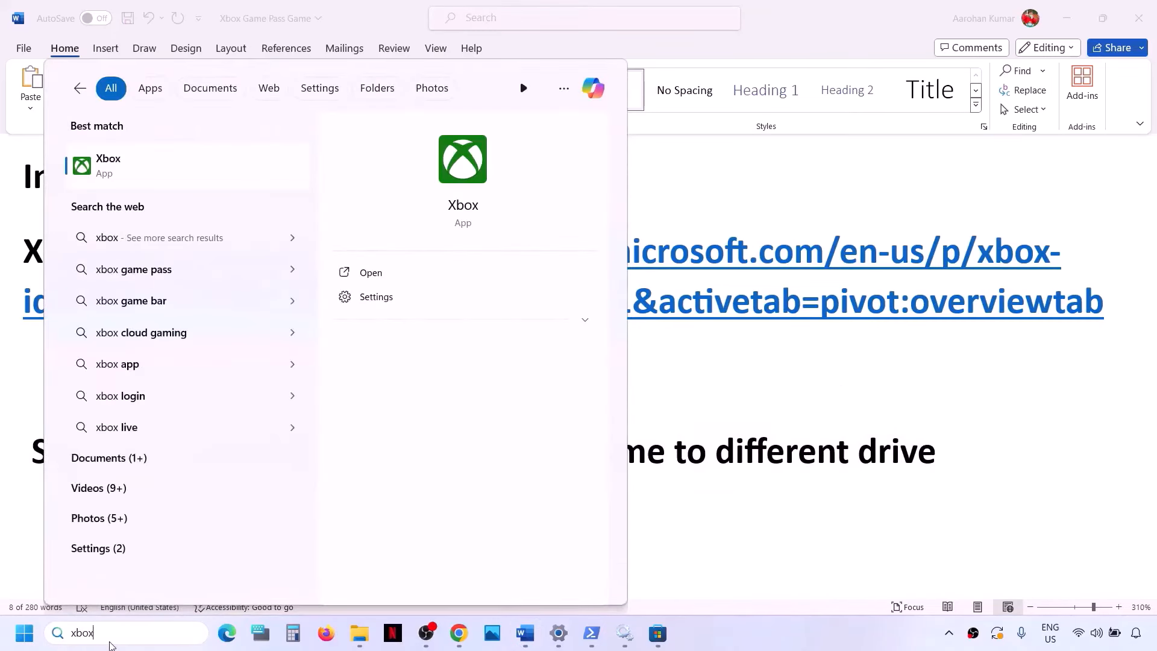
{"action": "key", "text": "Return"}
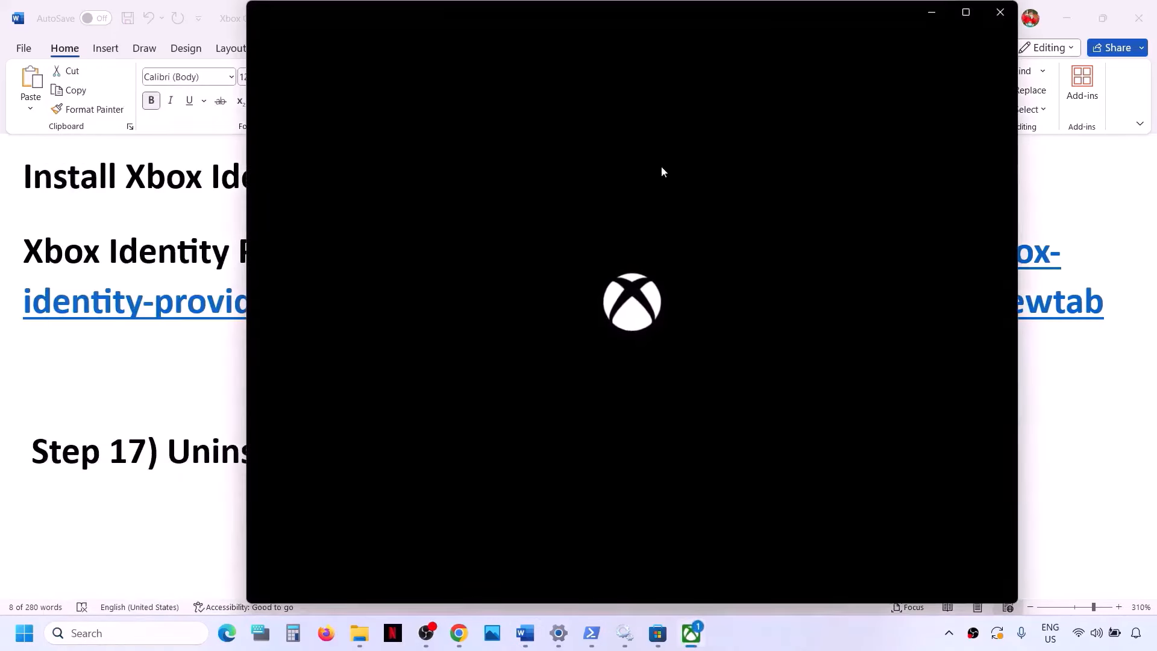
{"action": "left_click", "coordinate": [965, 12]}
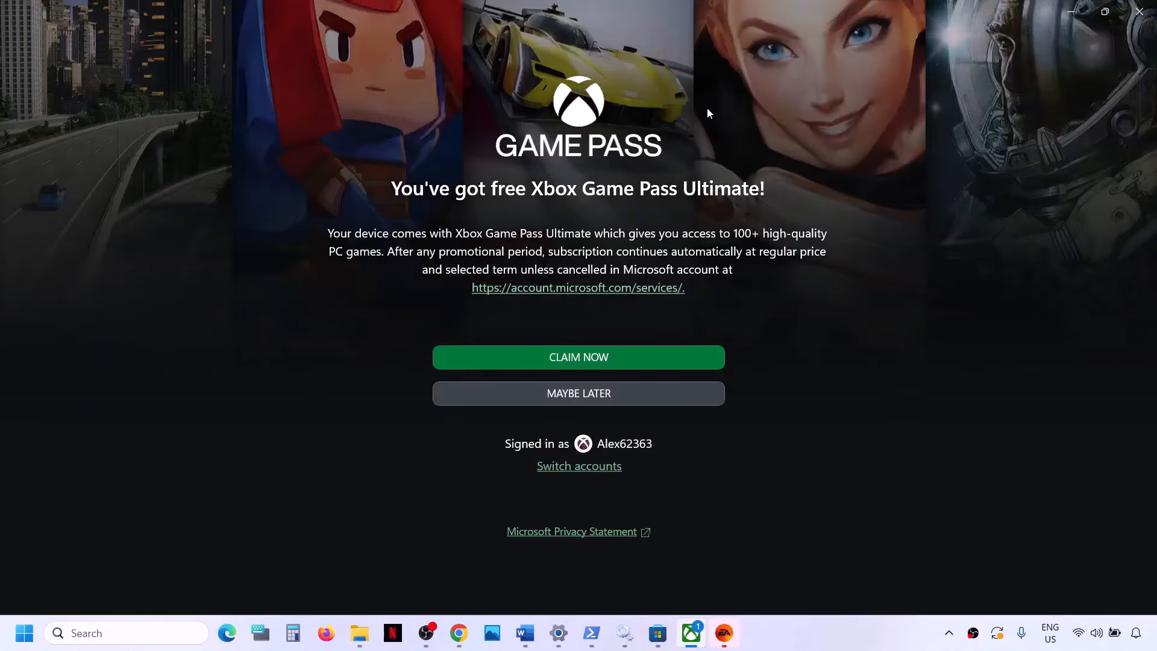
{"action": "left_click", "coordinate": [599, 399]}
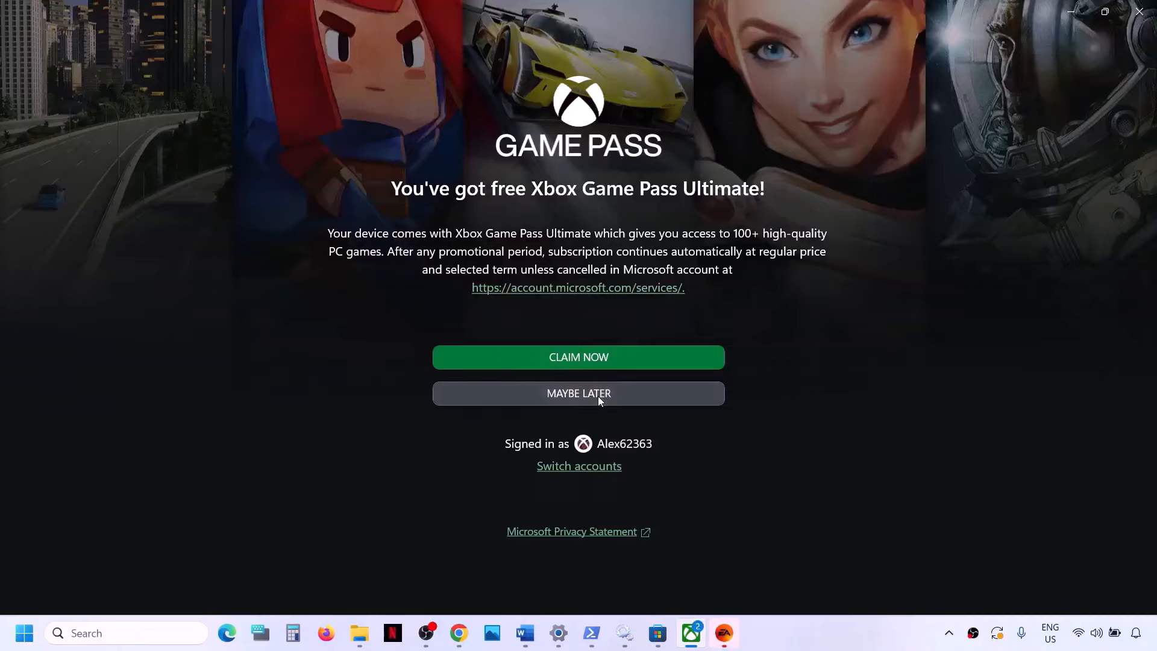
{"action": "left_click", "coordinate": [573, 545]}
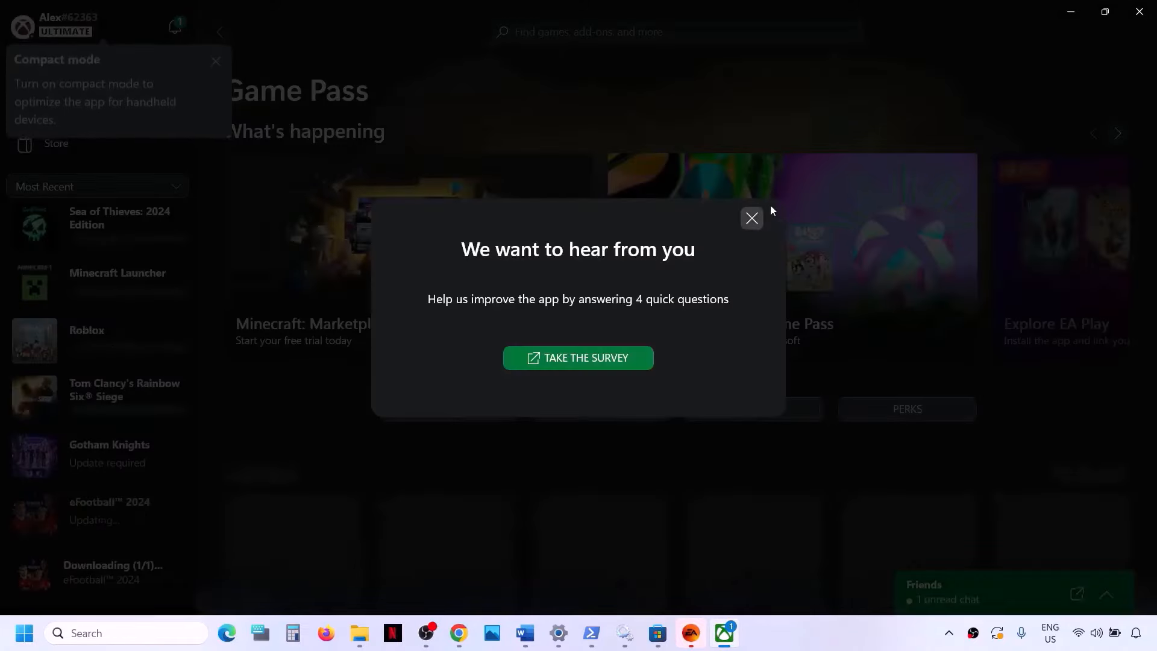
{"action": "left_click", "coordinate": [751, 218]}
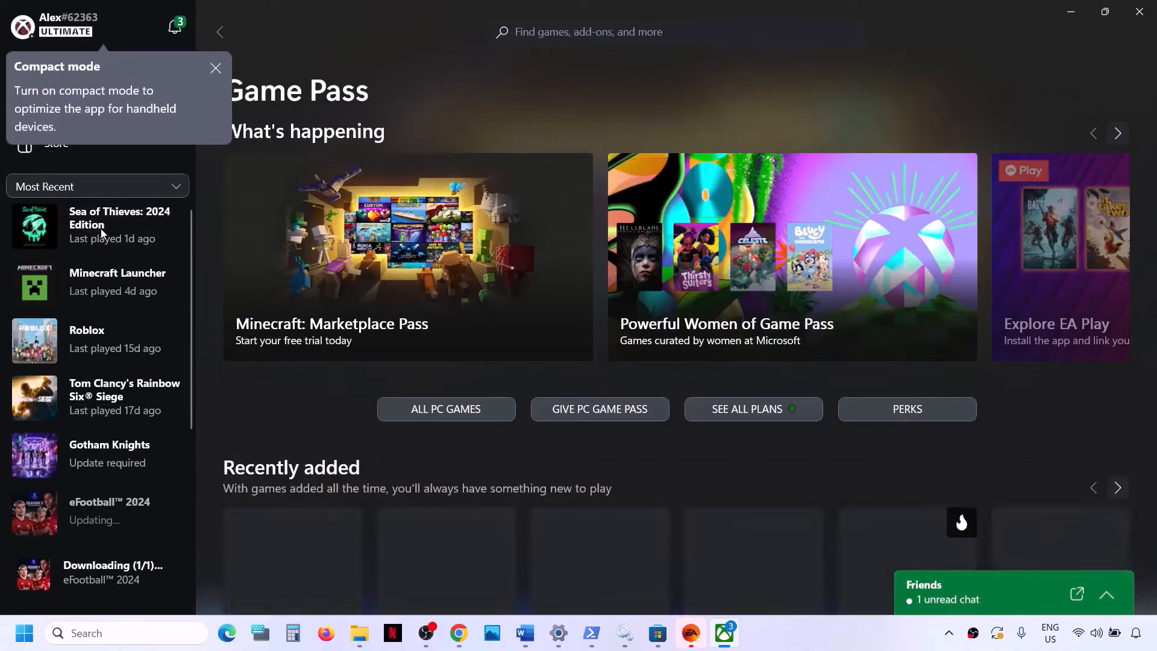
- Uninstall Sea of Thieves: 2024 Edition from the recent games list and dismiss the compact mode tip
{"action": "right_click", "coordinate": [100, 229]}
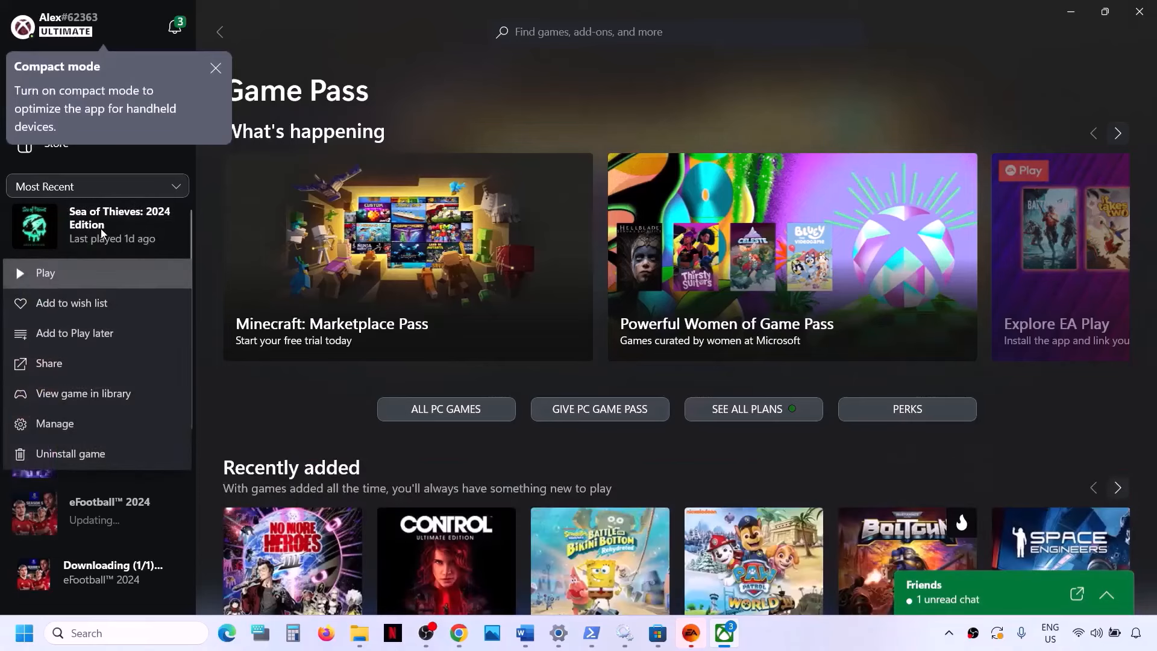
{"action": "left_click", "coordinate": [86, 454]}
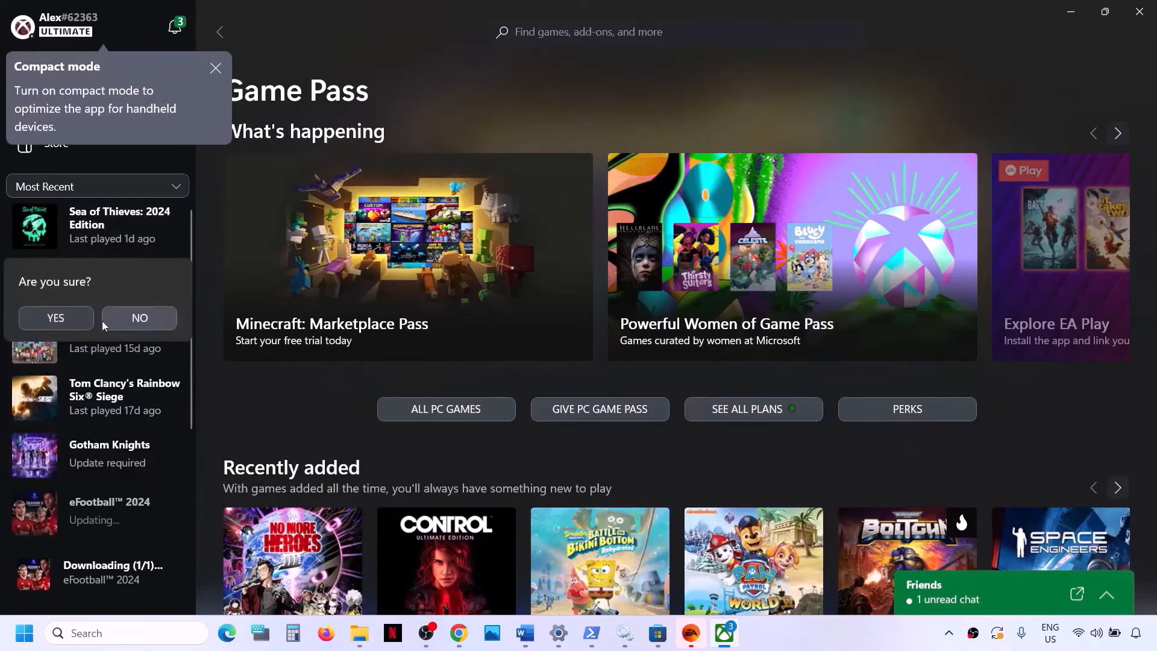
{"action": "left_click", "coordinate": [70, 322]}
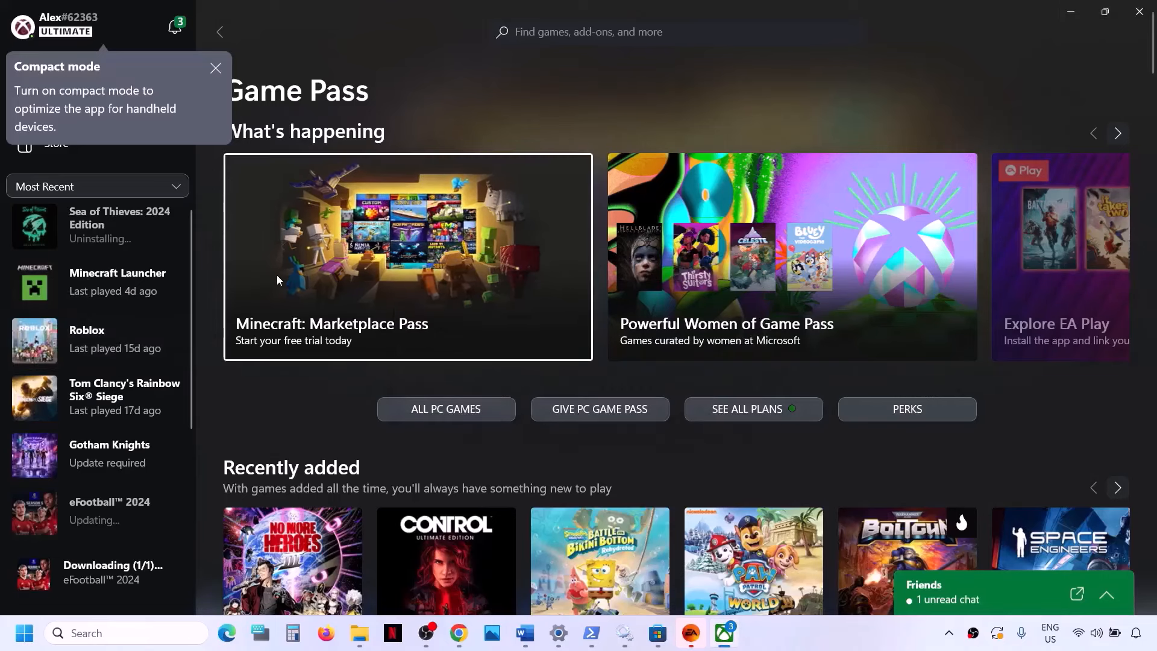
{"action": "left_click", "coordinate": [213, 65]}
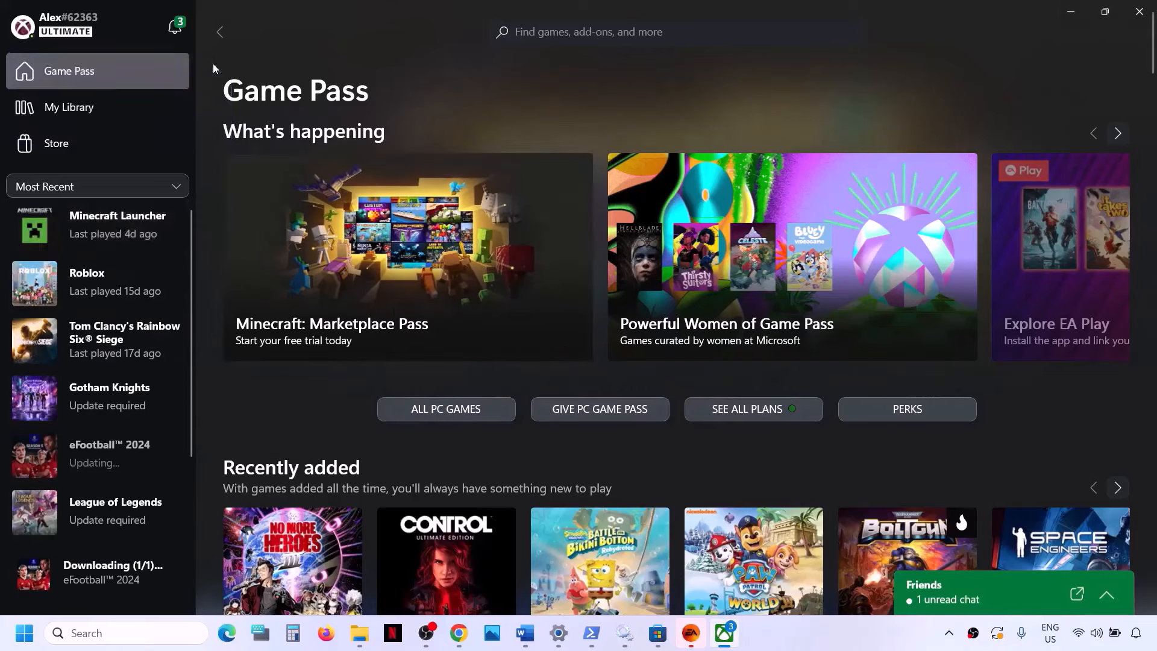
- Search the Xbox app for "sea of thieves" and open the Sea of Thieves: 2024 Edition page under Play with Game Pass
{"action": "left_click", "coordinate": [551, 30]}
{"action": "type", "text": "sea of"}
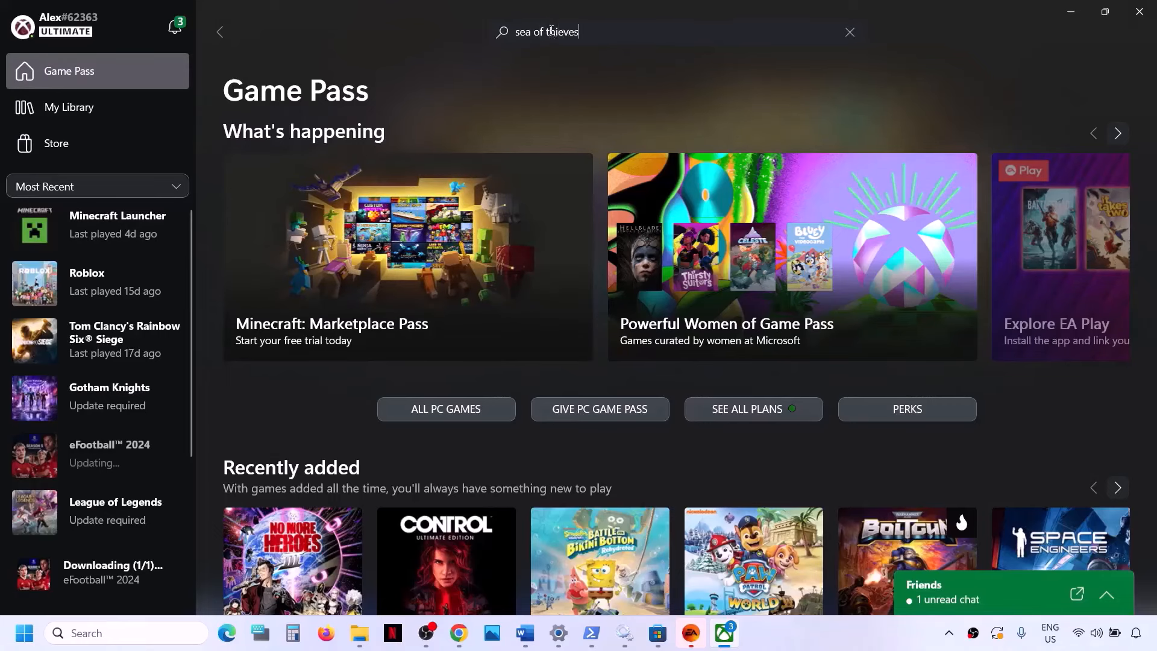
{"action": "type", "text": " thieves"}
{"action": "key", "text": "Return"}
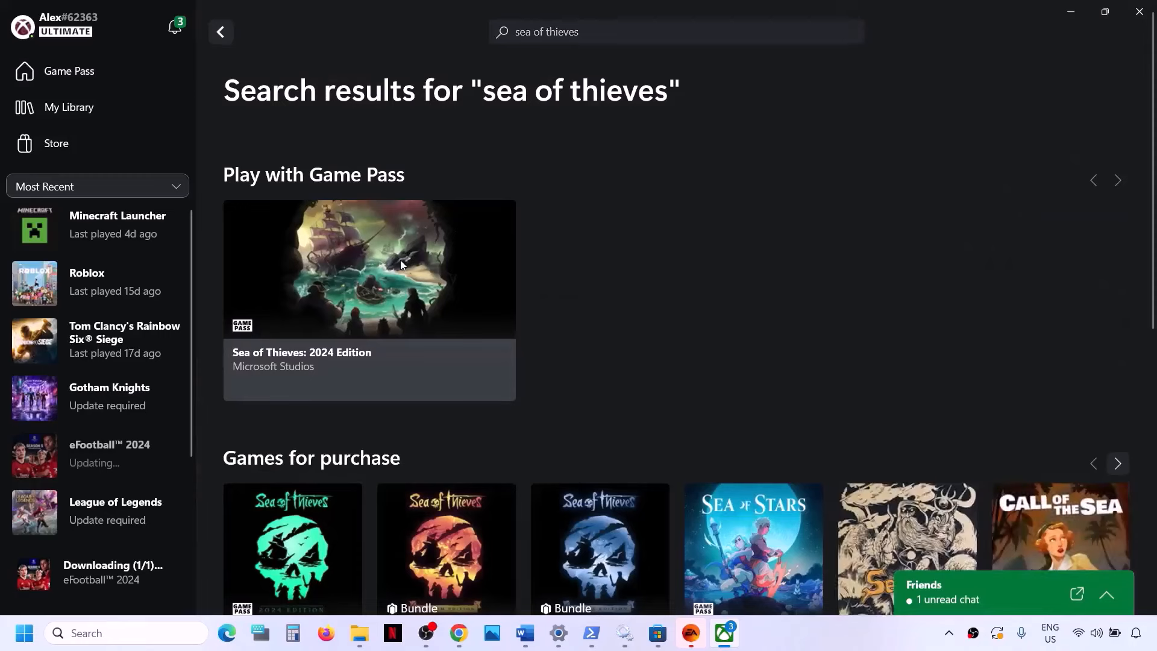
{"action": "left_click", "coordinate": [400, 259]}
- Install Sea of Thieves: 2024 Edition with the install location changed to D:\XboxGames
{"action": "left_click", "coordinate": [309, 377]}
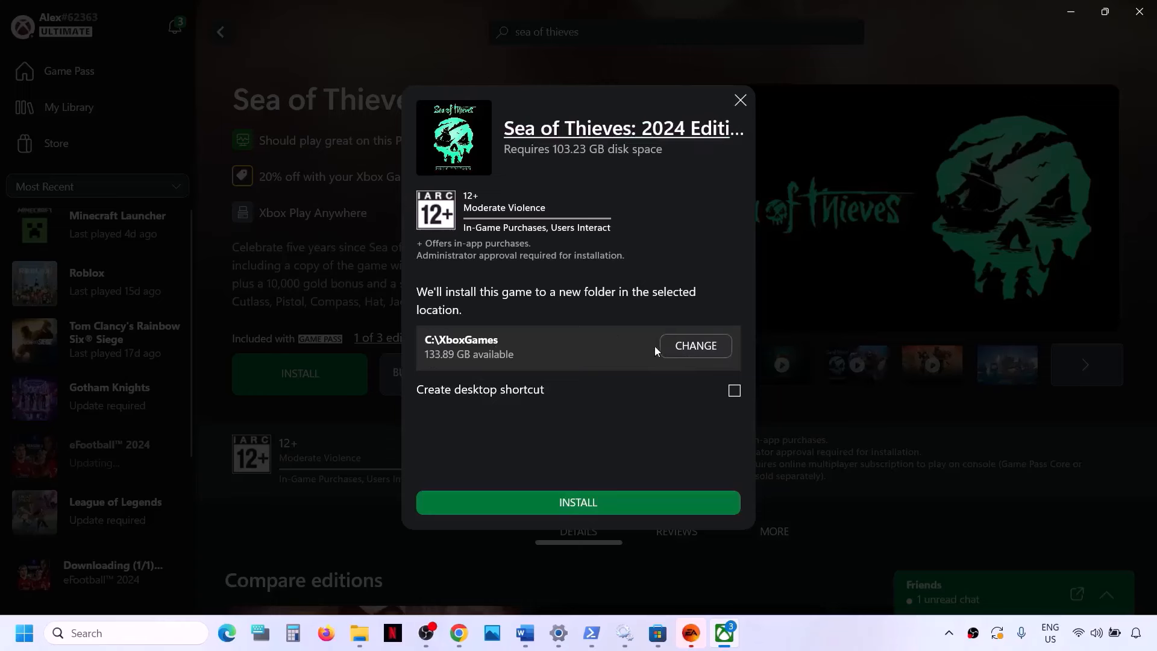
{"action": "left_click", "coordinate": [680, 348]}
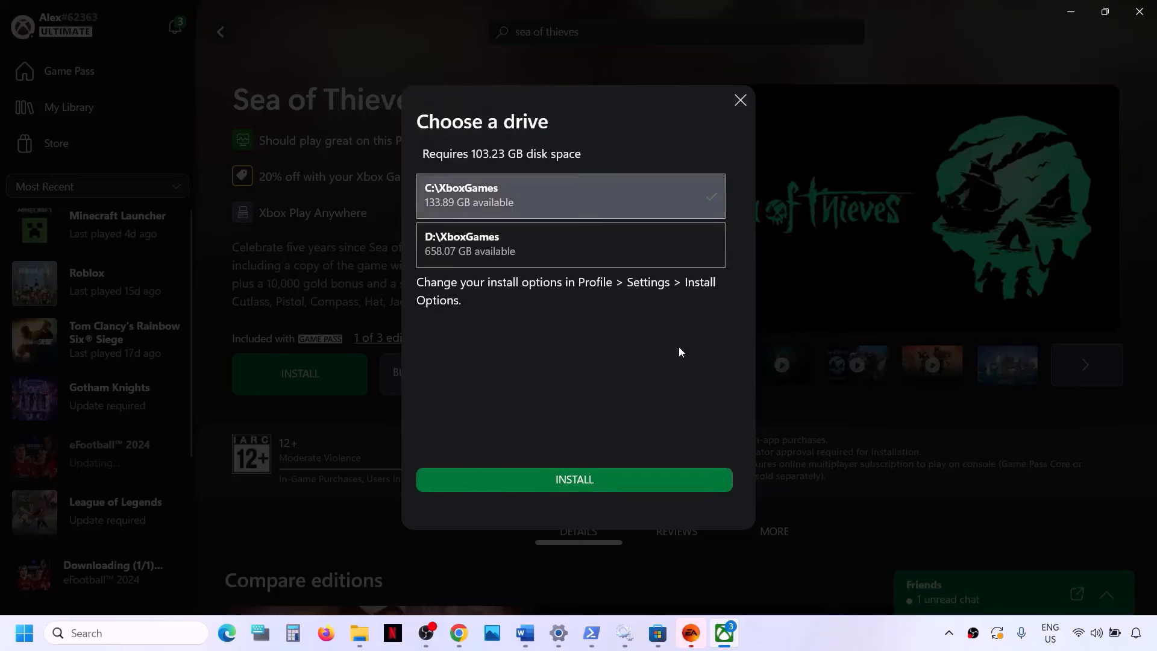
{"action": "left_click", "coordinate": [519, 245]}
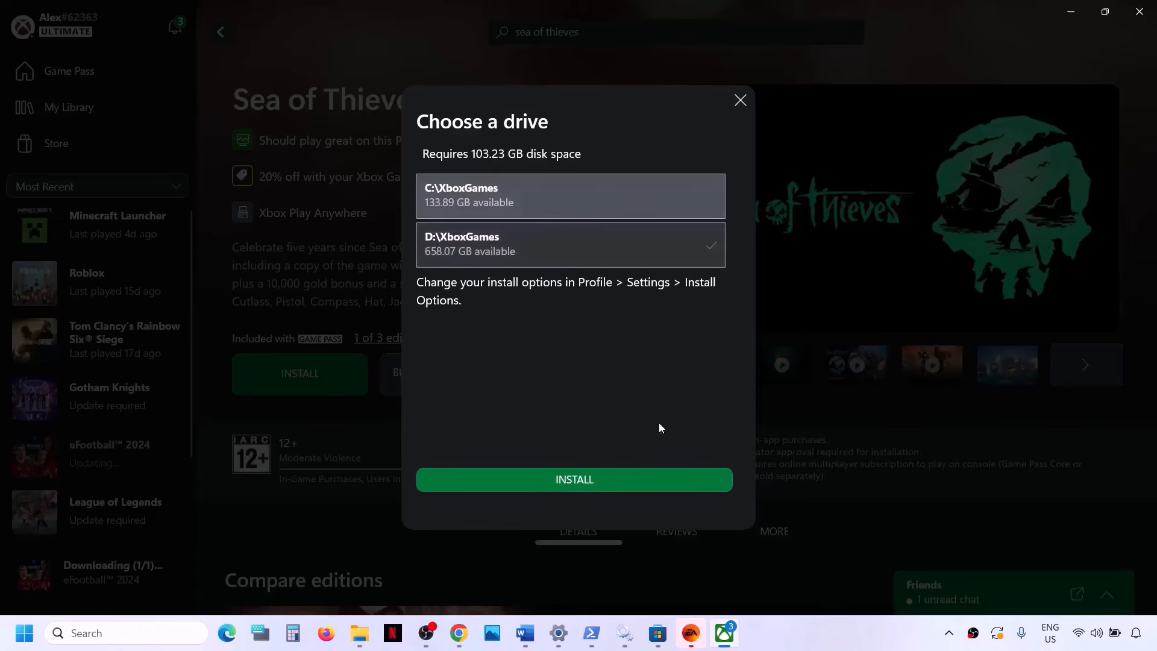
{"action": "left_click", "coordinate": [612, 482]}
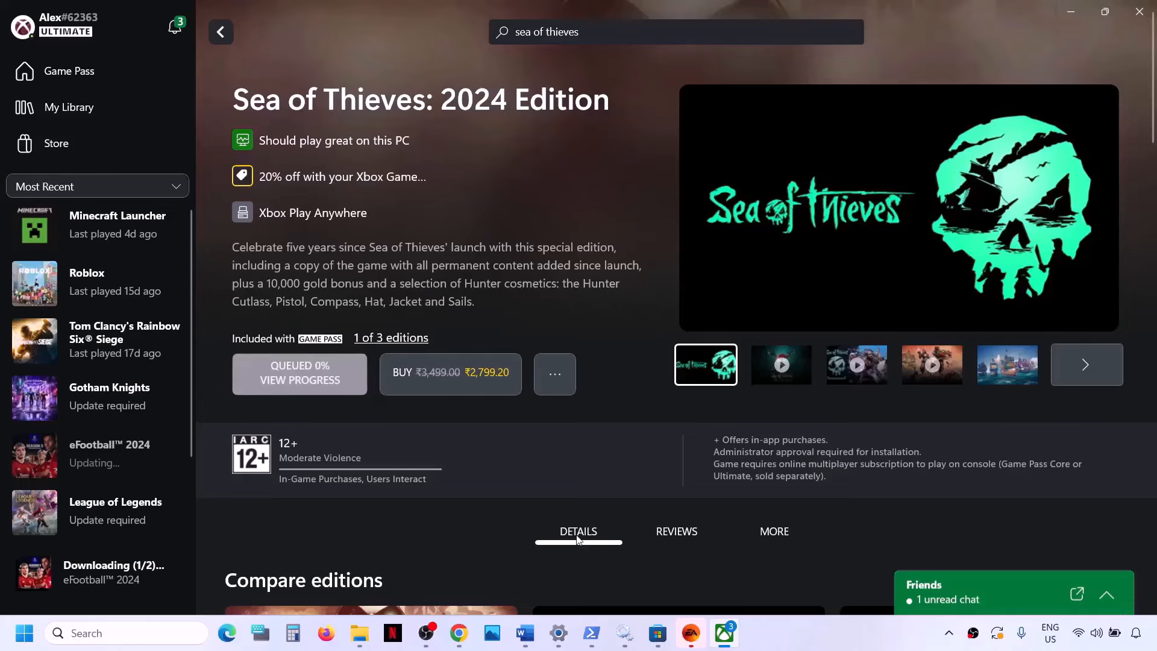
- View the installation queue from the game's page and cancel the eFootball 2024 installation
{"action": "left_click", "coordinate": [330, 381]}
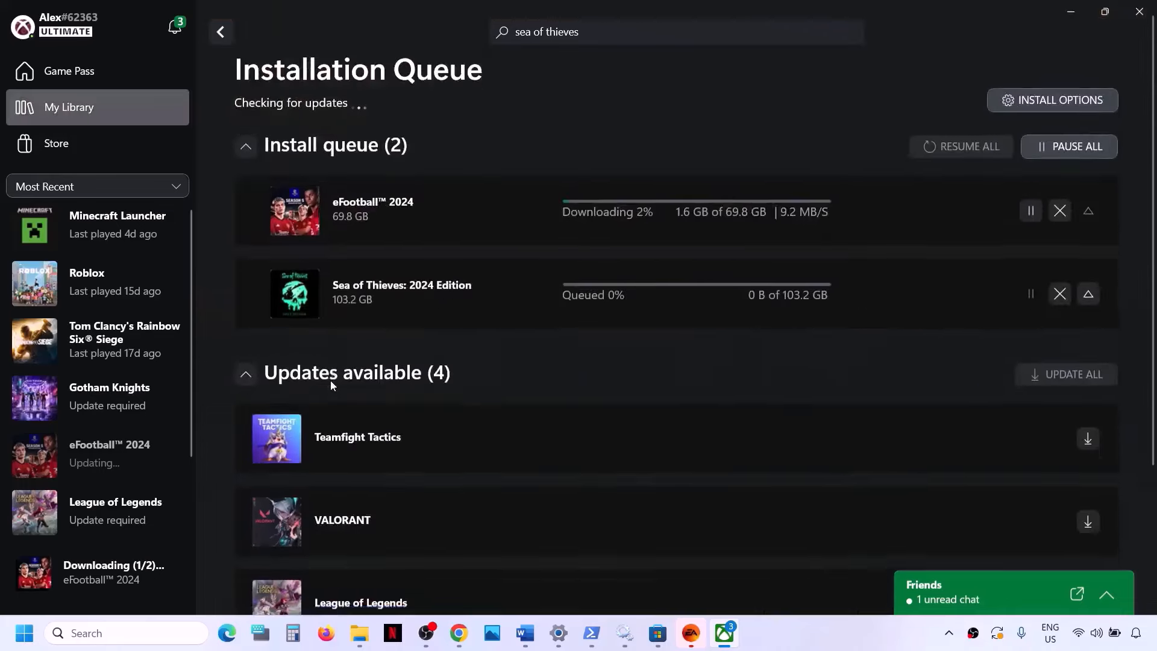
{"action": "scroll", "coordinate": [671, 262], "scroll_direction": "down", "scroll_amount": 3}
{"action": "scroll", "coordinate": [786, 255], "scroll_direction": "up", "scroll_amount": 4}
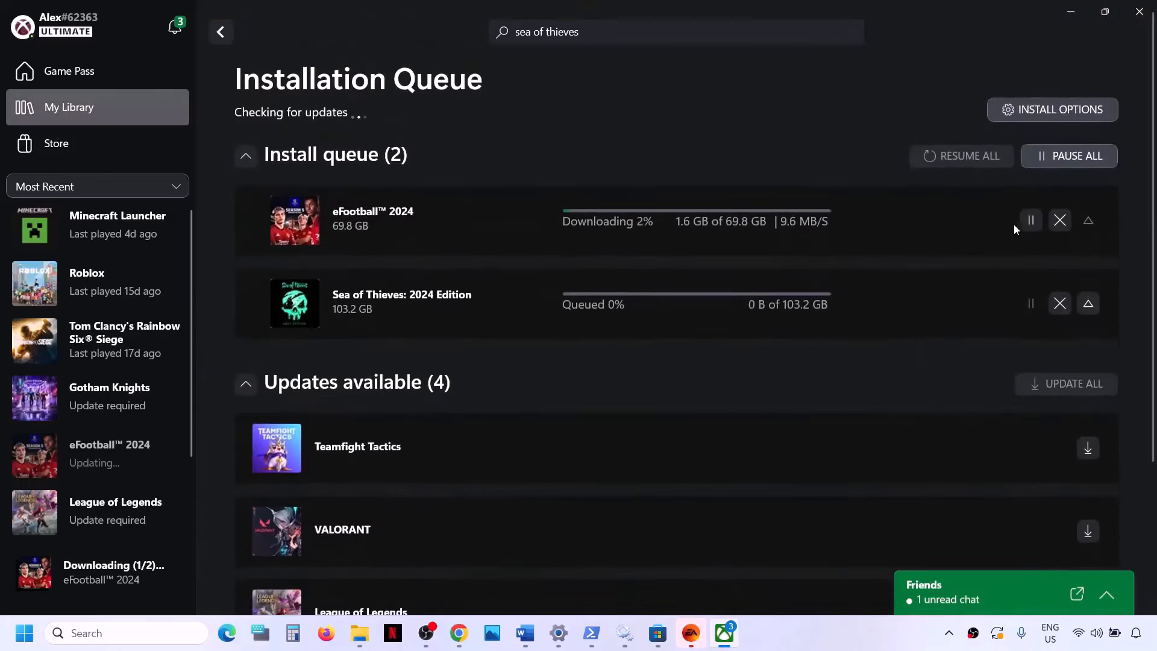
{"action": "left_click", "coordinate": [1060, 220]}
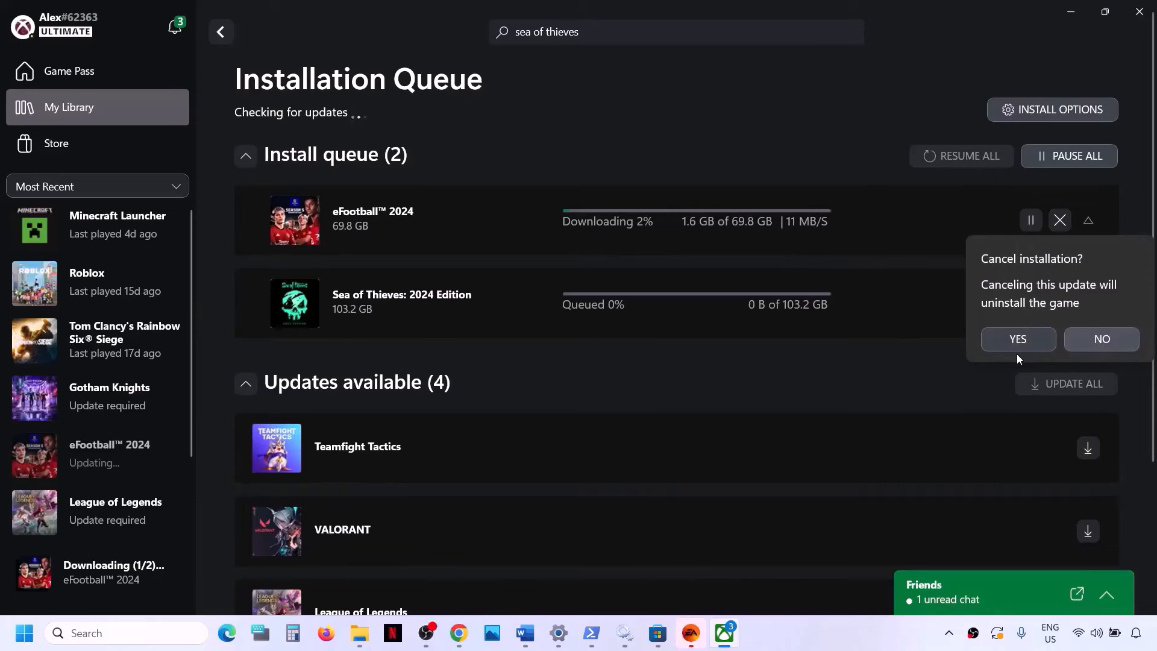
{"action": "left_click", "coordinate": [1017, 339]}
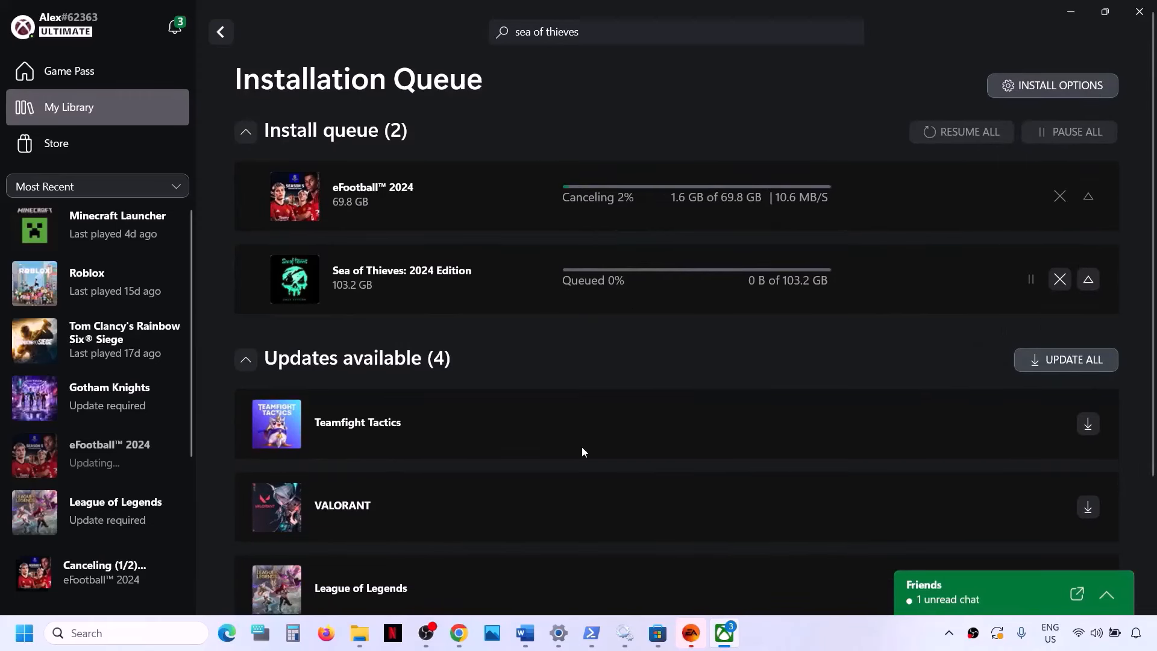
- Return to the Word document and highlight the step 18 media creation tool heading and the Windows 10 download link
{"action": "left_click", "coordinate": [525, 632]}
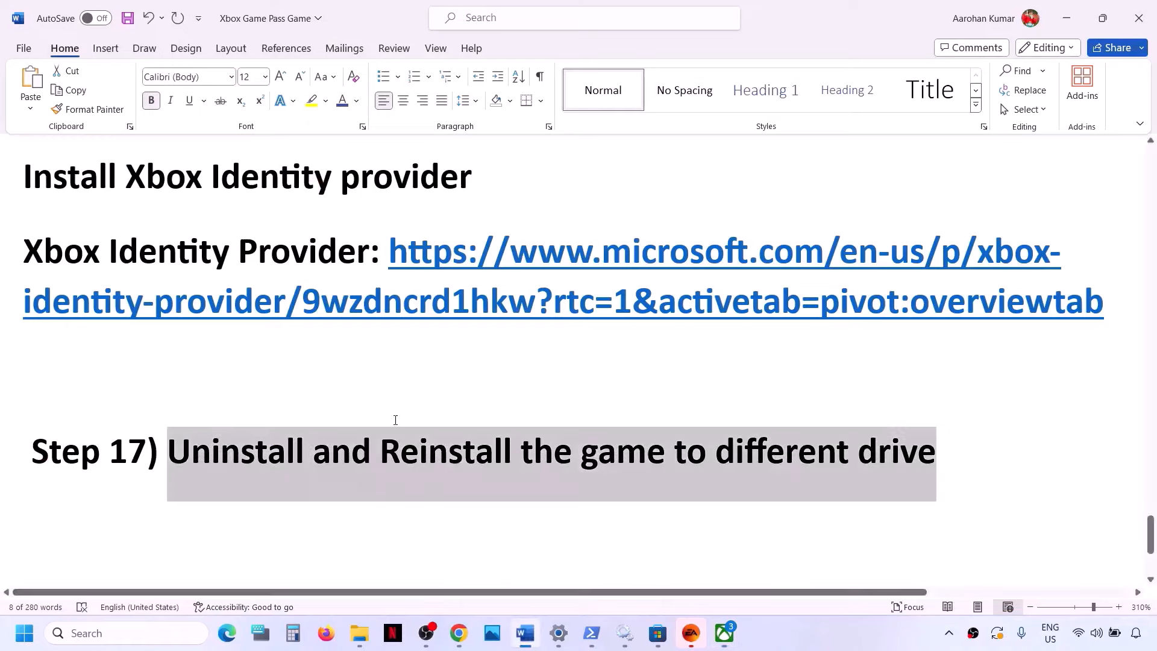
{"action": "scroll", "coordinate": [395, 420], "scroll_direction": "down", "scroll_amount": 3}
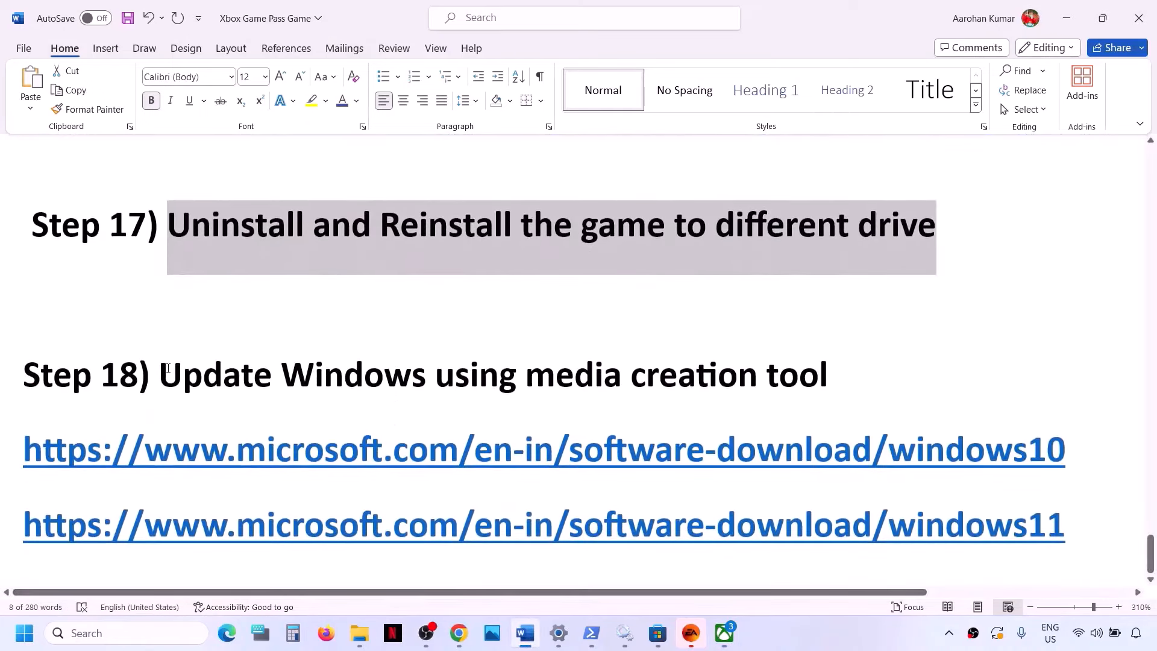
{"action": "left_click_drag", "start_coordinate": [168, 369], "coordinate": [881, 361]}
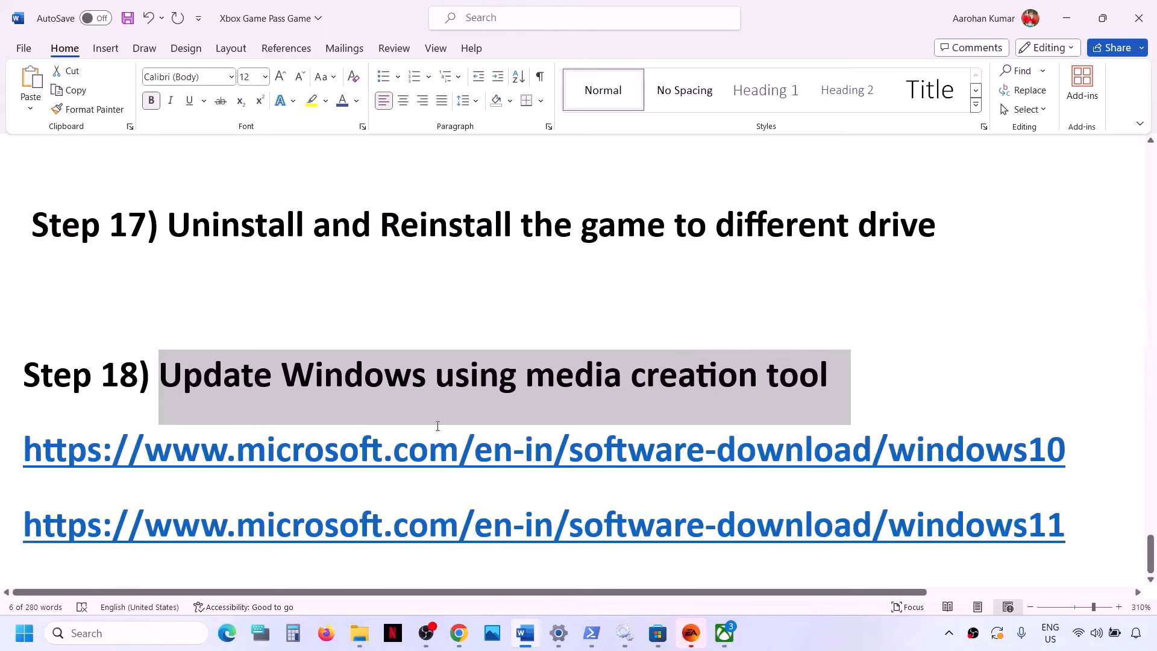
{"action": "left_click_drag", "start_coordinate": [278, 473], "coordinate": [854, 473]}
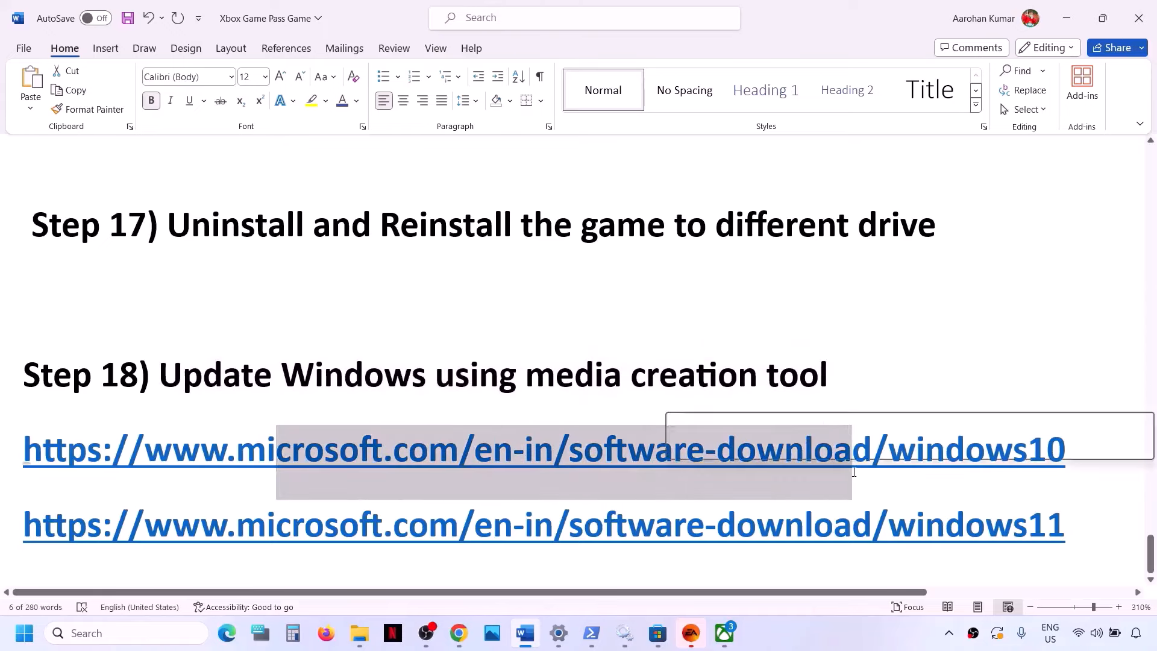
- Highlight the Windows 10 and Windows 11 download links in the media creation tool document, and minimize it to reveal the browser
{"action": "left_click", "coordinate": [844, 631]}
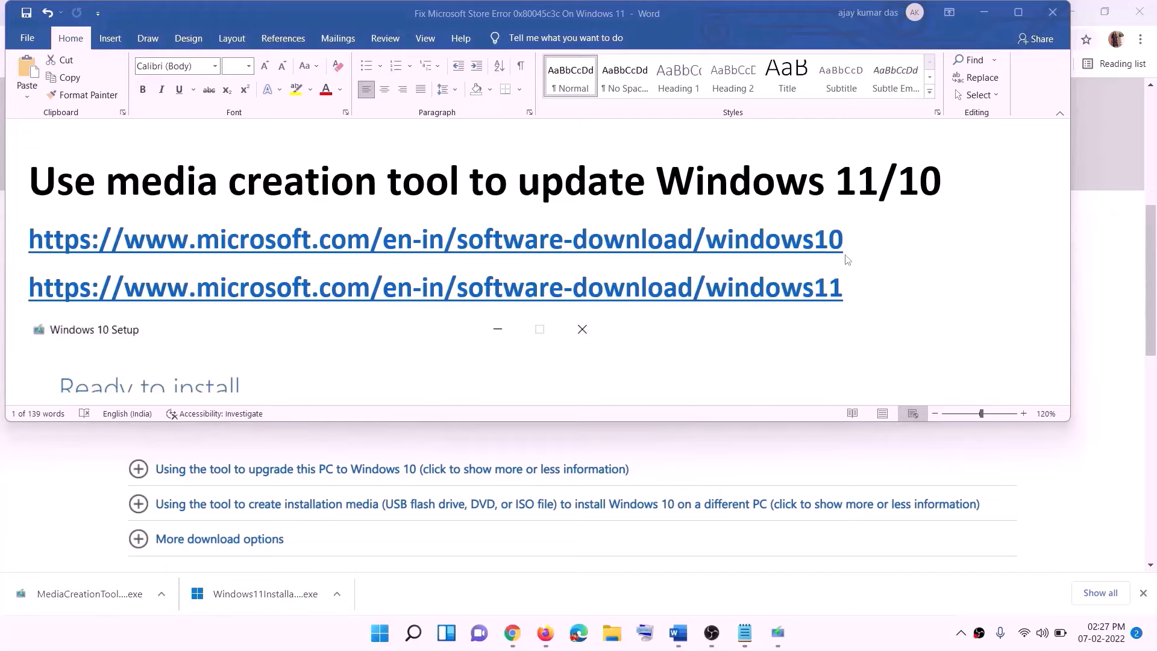
{"action": "left_click", "coordinate": [851, 247]}
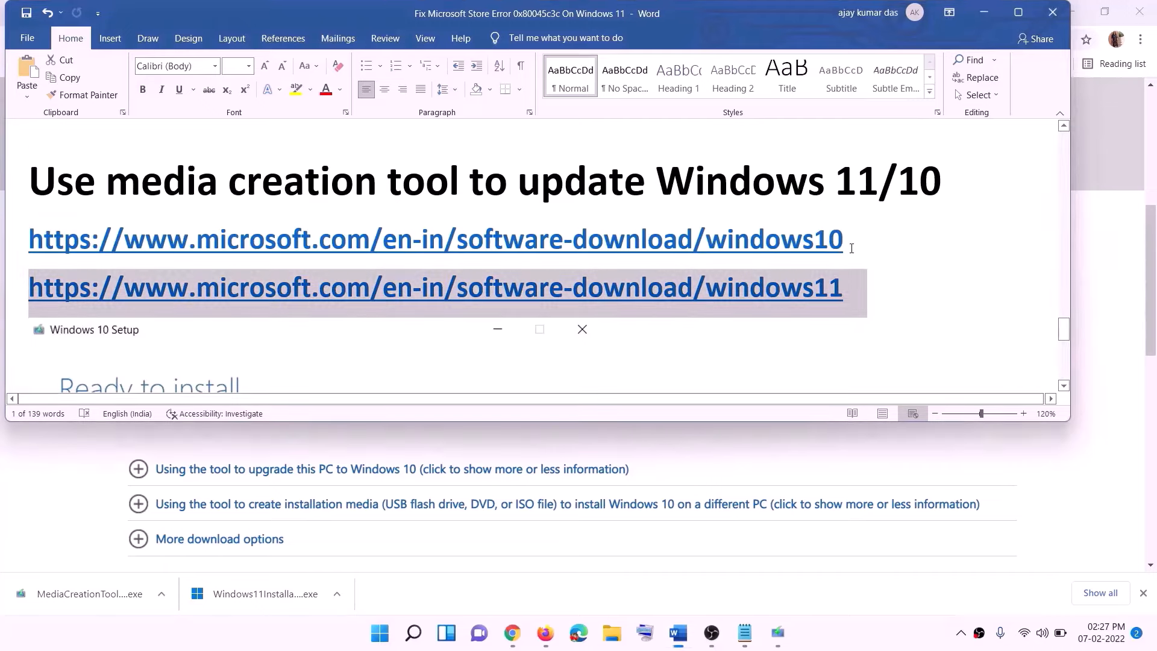
{"action": "left_click_drag", "start_coordinate": [858, 236], "coordinate": [317, 234]}
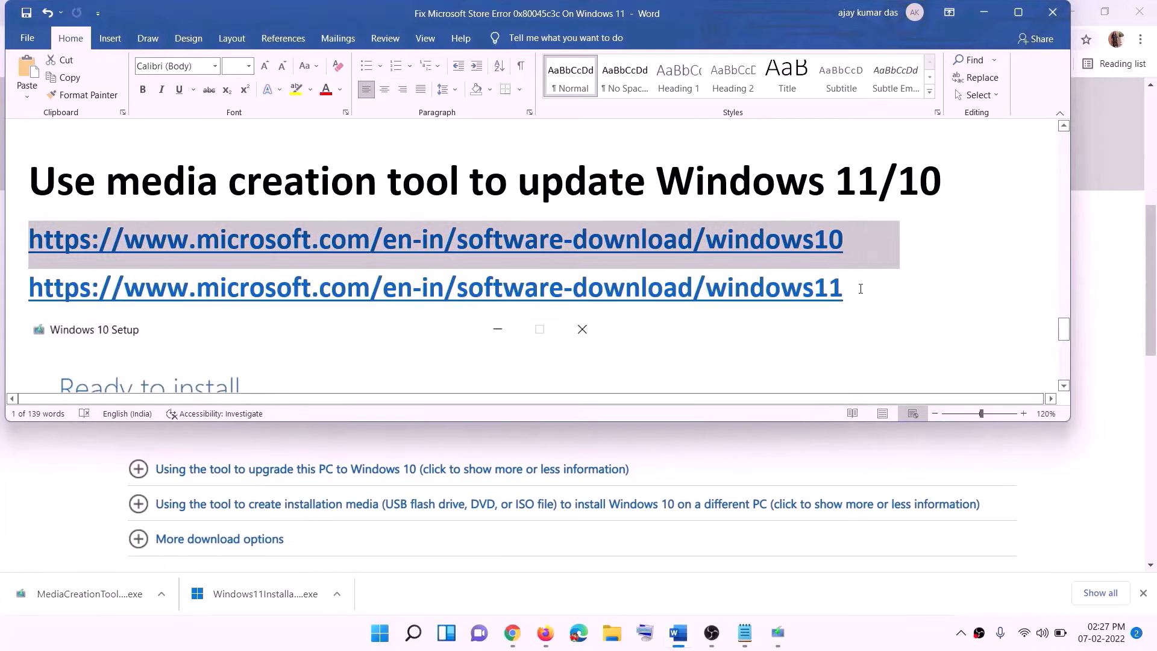
{"action": "left_click_drag", "start_coordinate": [860, 288], "coordinate": [317, 288]}
{"action": "left_click", "coordinate": [983, 12]}
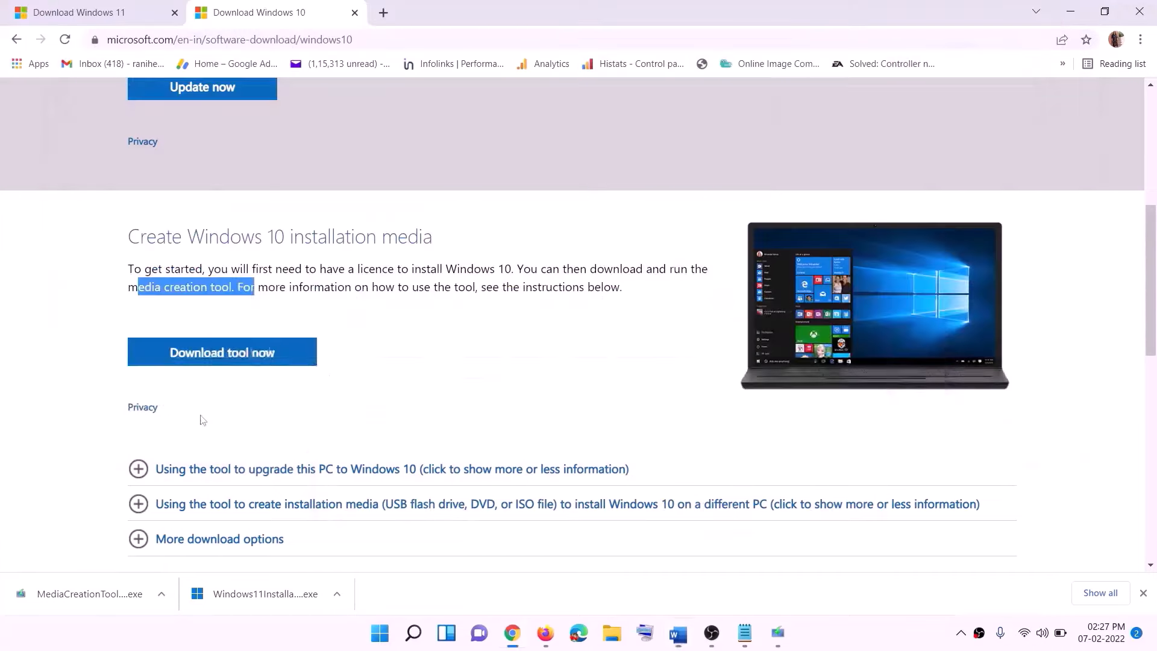
- Review the Download Windows 10 page and highlight the media creation tool mention in the installation media section
{"action": "scroll", "coordinate": [491, 307], "scroll_direction": "up", "scroll_amount": 5}
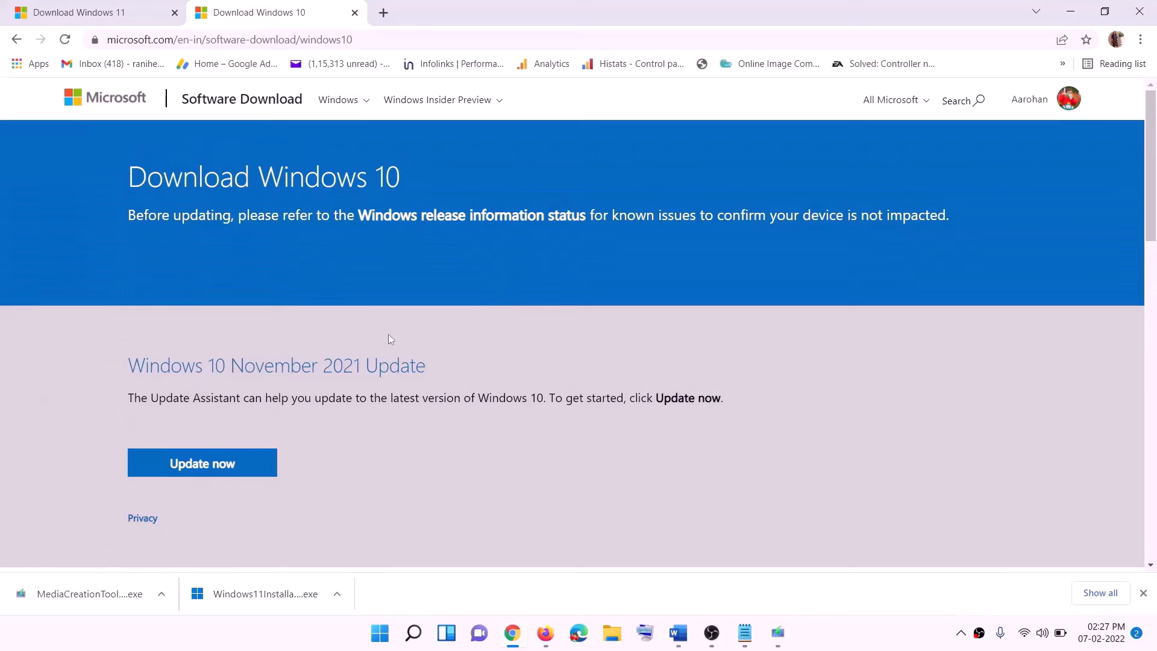
{"action": "scroll", "coordinate": [389, 337], "scroll_direction": "down", "scroll_amount": 5}
{"action": "left_click_drag", "start_coordinate": [138, 361], "coordinate": [258, 361]}
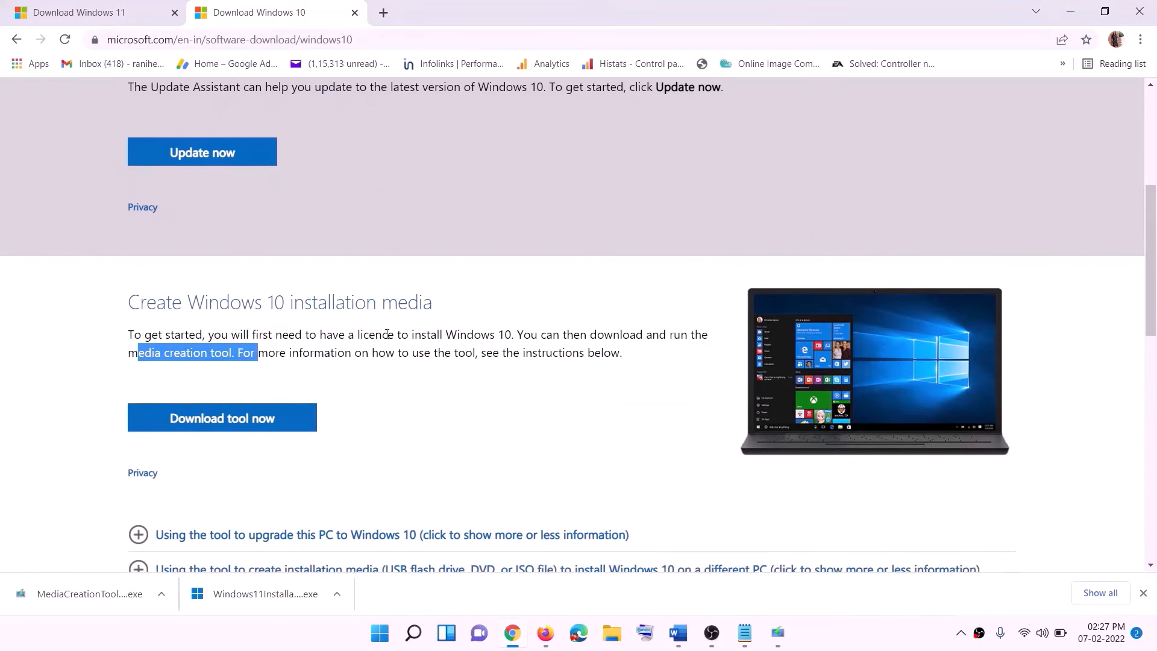
{"action": "scroll", "coordinate": [387, 334], "scroll_direction": "down", "scroll_amount": 2}
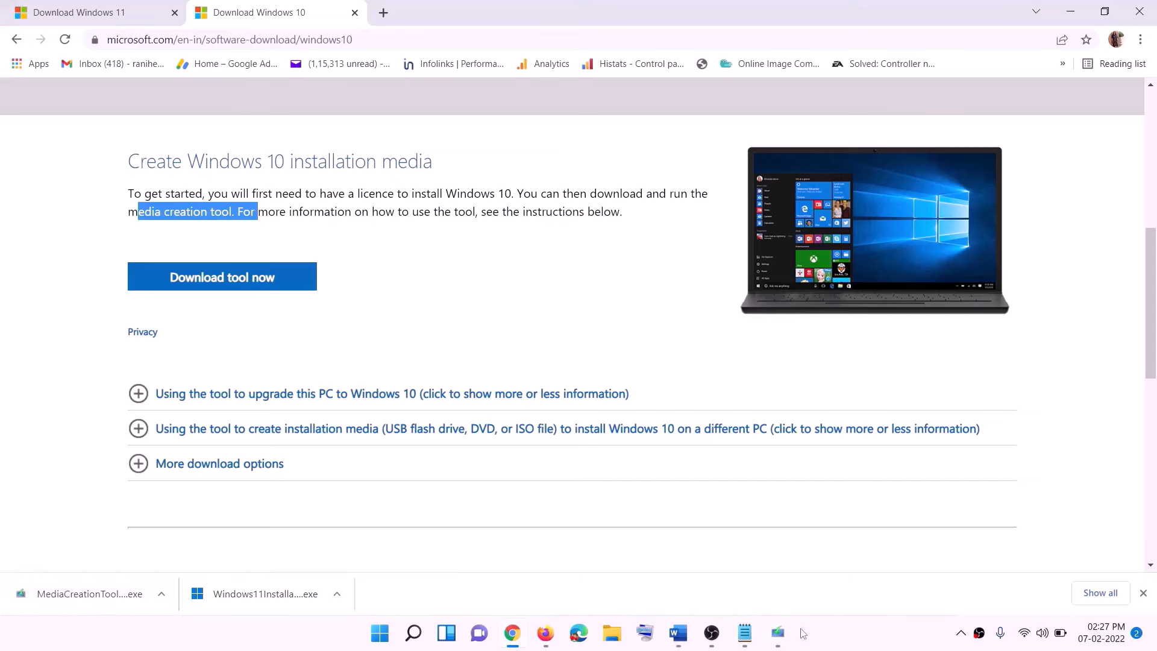
- Bring up Windows 10 Setup, accept the license terms, and start the download with Upgrade this PC now
{"action": "left_click", "coordinate": [778, 632]}
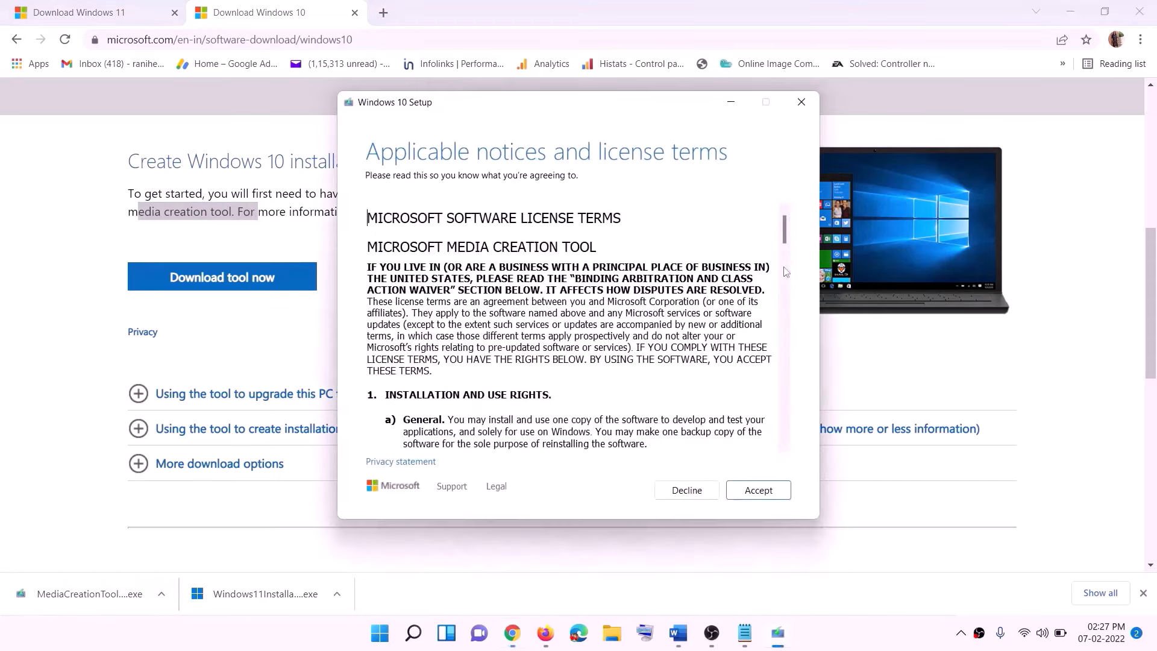
{"action": "left_click", "coordinate": [754, 492]}
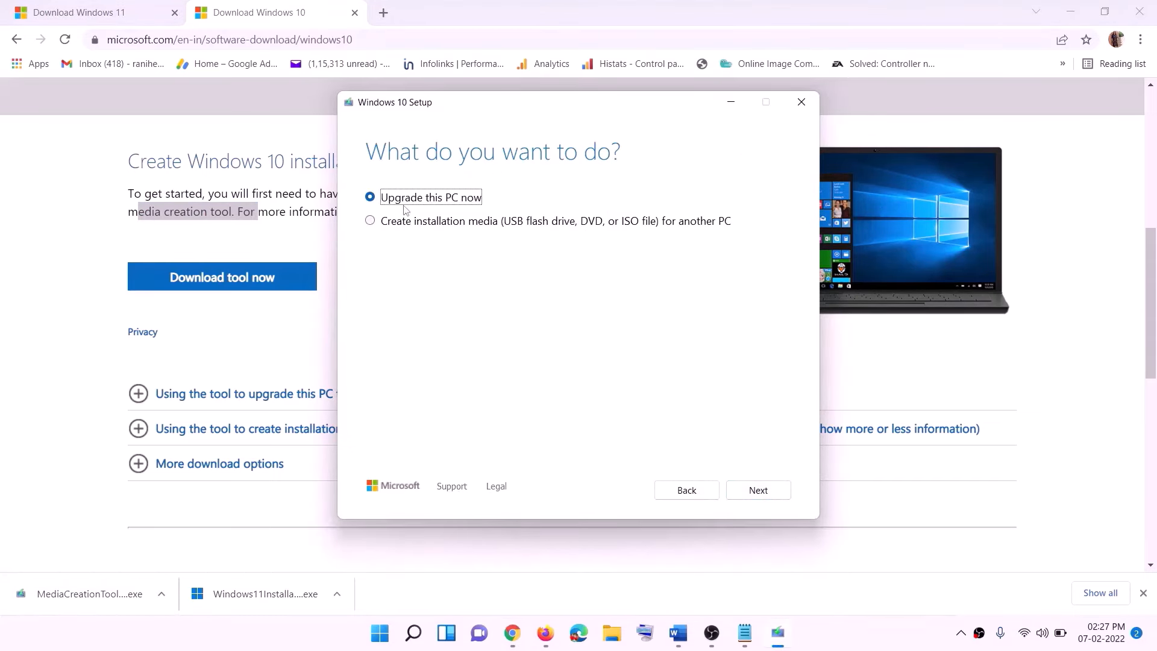
{"action": "left_click", "coordinate": [758, 488]}
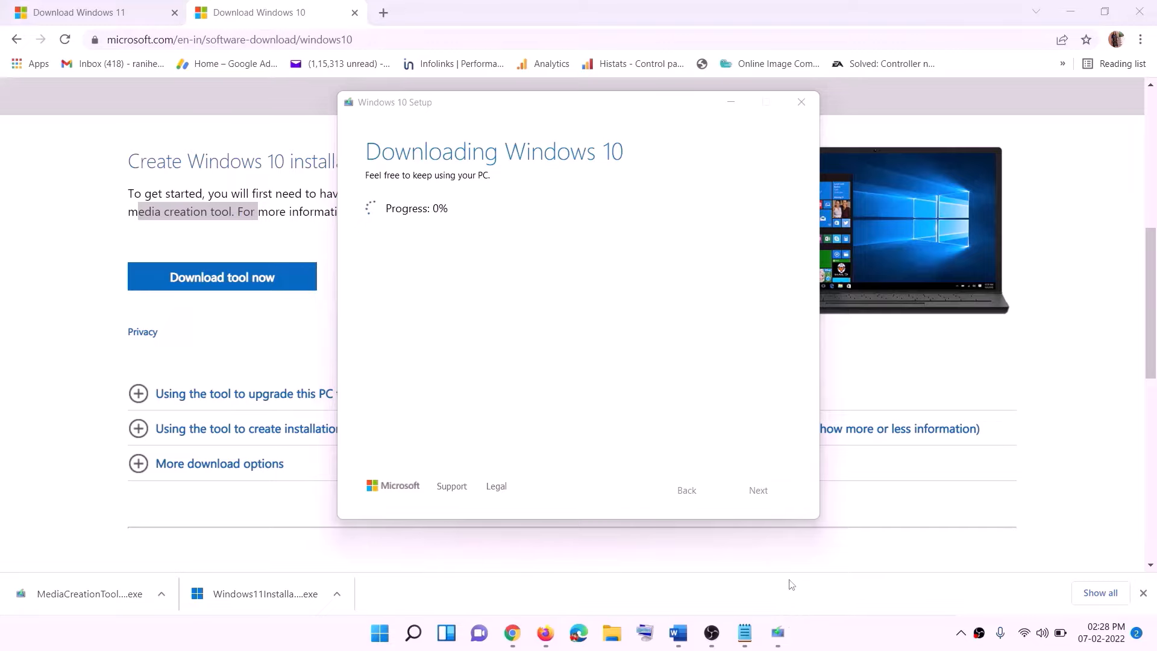
- Switch to the Word document, maximize it, and review the Windows 10 Ready to install screenshot, including the Keep personal files and apps option
{"action": "left_click", "coordinate": [684, 639]}
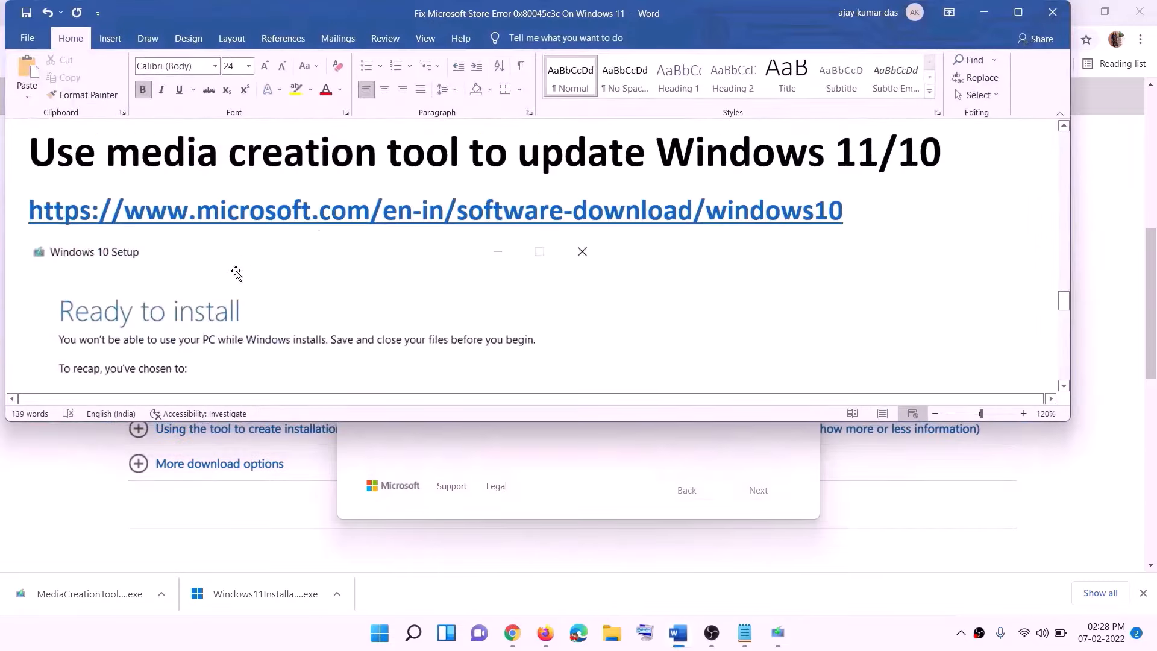
{"action": "scroll", "coordinate": [60, 276], "scroll_direction": "down", "scroll_amount": 1}
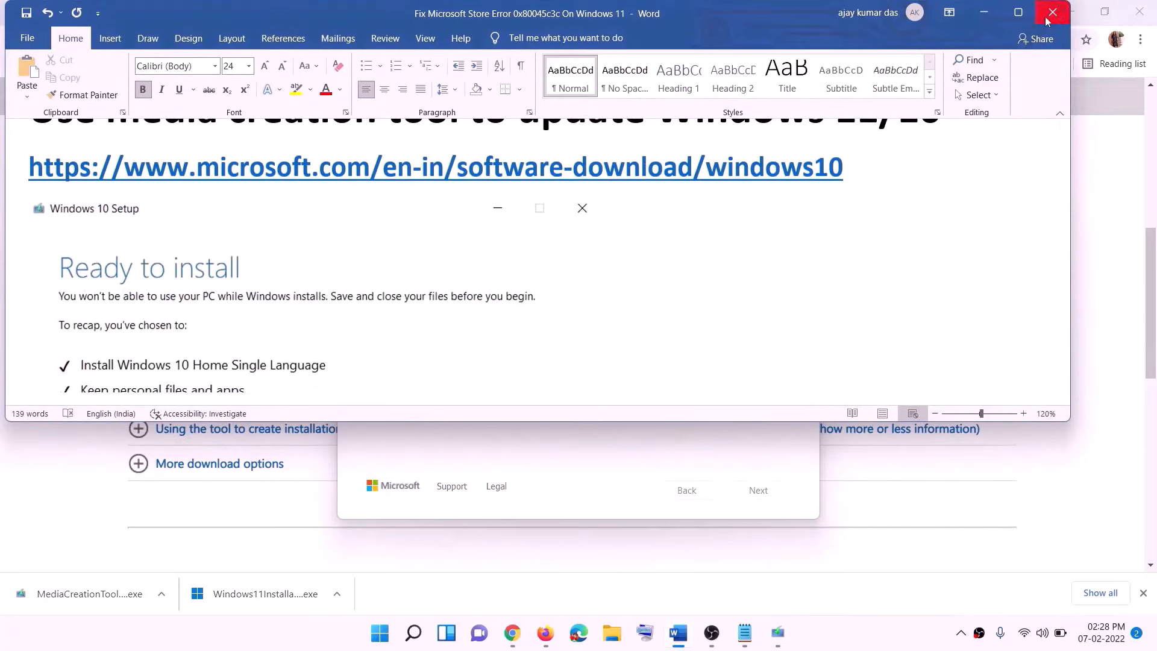
{"action": "left_click", "coordinate": [1018, 12]}
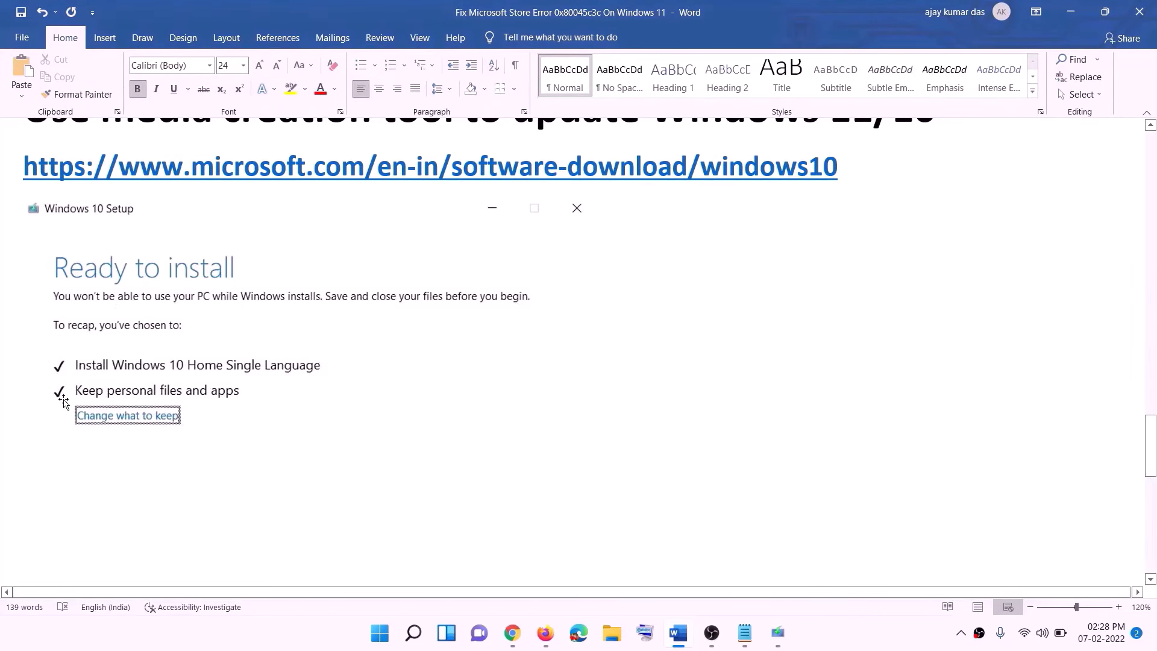
{"action": "scroll", "coordinate": [594, 420], "scroll_direction": "down", "scroll_amount": 3}
{"action": "scroll", "coordinate": [594, 420], "scroll_direction": "down", "scroll_amount": 2}
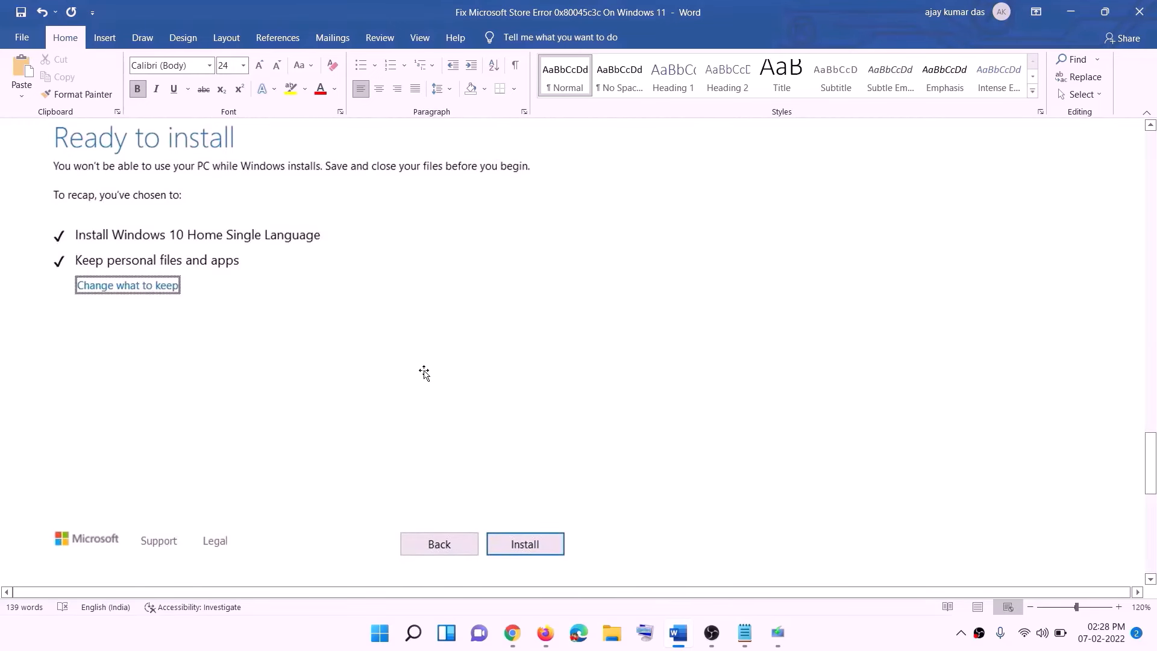
{"action": "scroll", "coordinate": [474, 375], "scroll_direction": "up", "scroll_amount": 2}
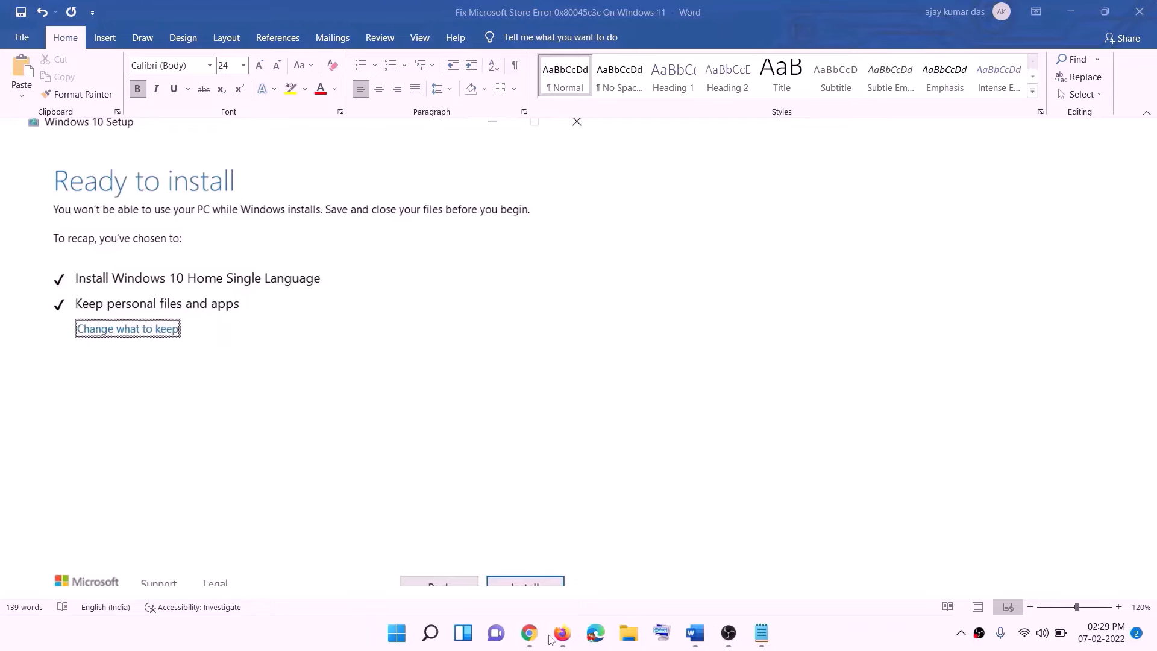
- Download the Windows 11 media creation tool from the Download Windows 11 page in Chrome, run it, and allow it to make changes
{"action": "left_click", "coordinate": [529, 632]}
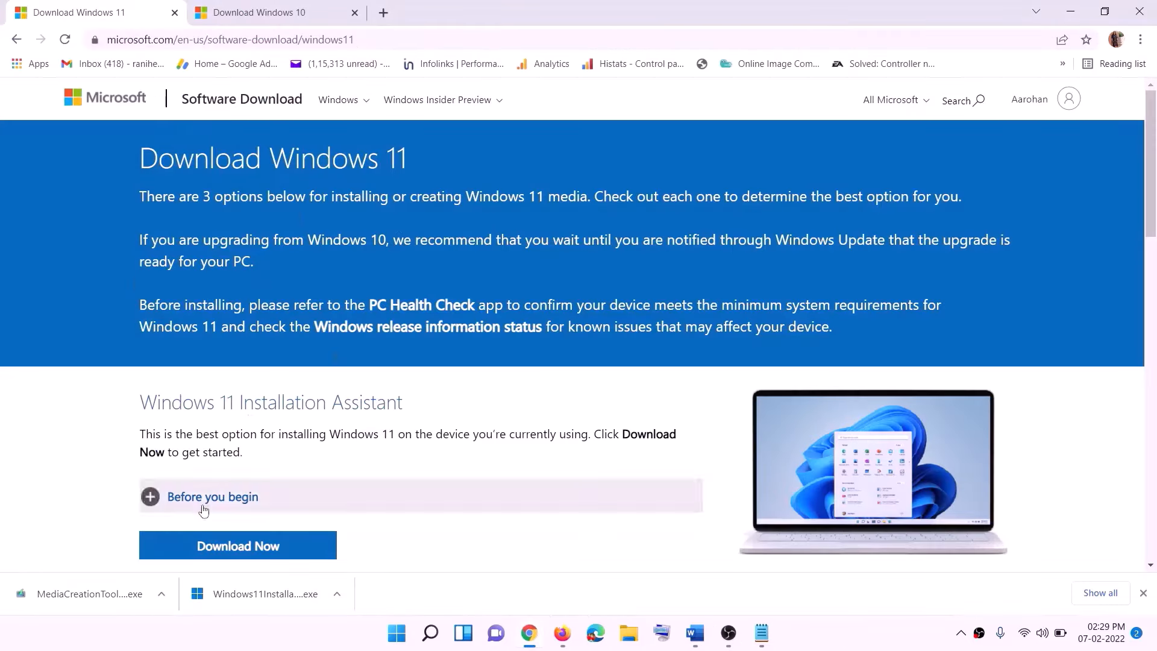
{"action": "scroll", "coordinate": [359, 410], "scroll_direction": "down", "scroll_amount": 4}
{"action": "left_click_drag", "start_coordinate": [216, 358], "coordinate": [334, 358]}
{"action": "left_click", "coordinate": [230, 460]}
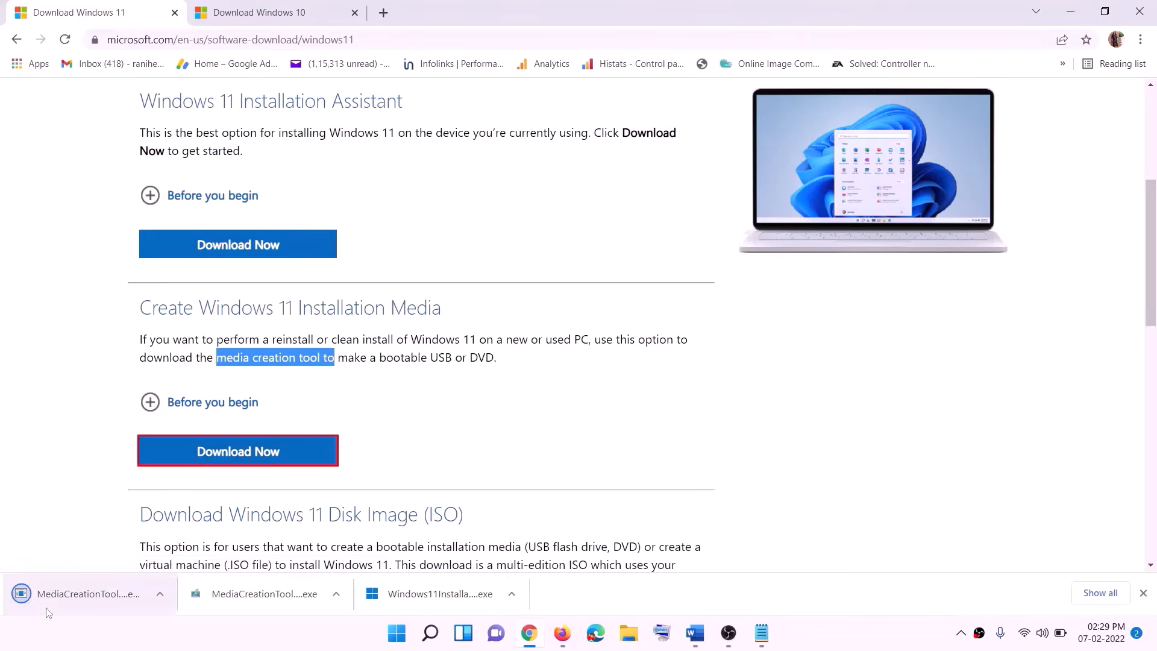
{"action": "left_click", "coordinate": [24, 593]}
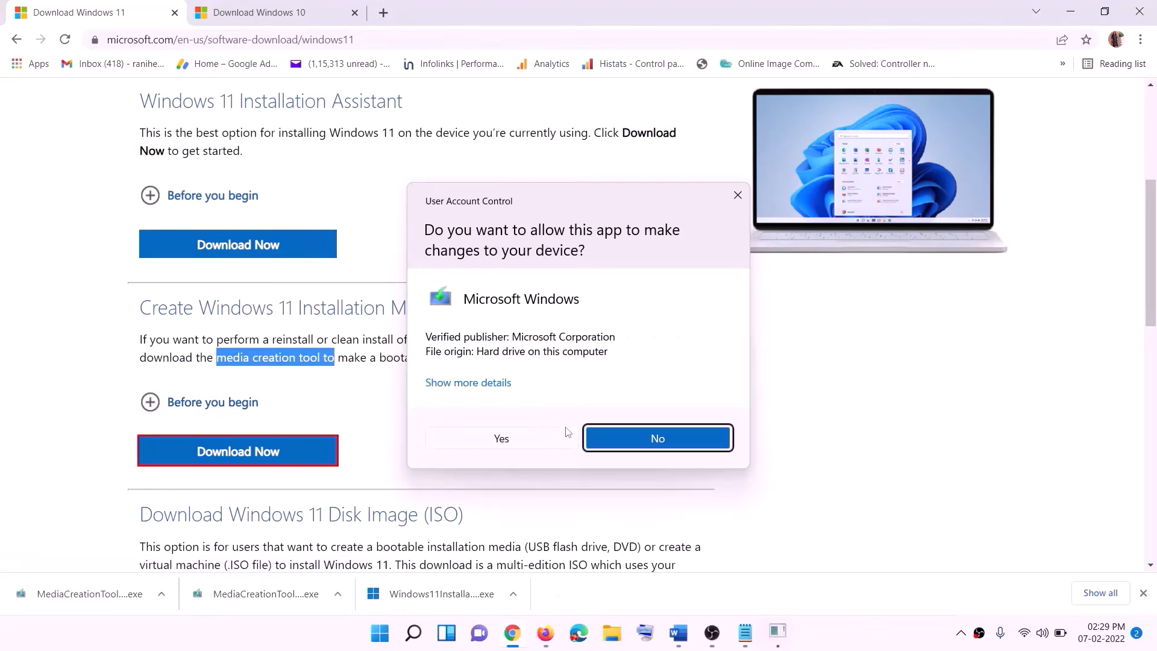
{"action": "left_click", "coordinate": [511, 443]}
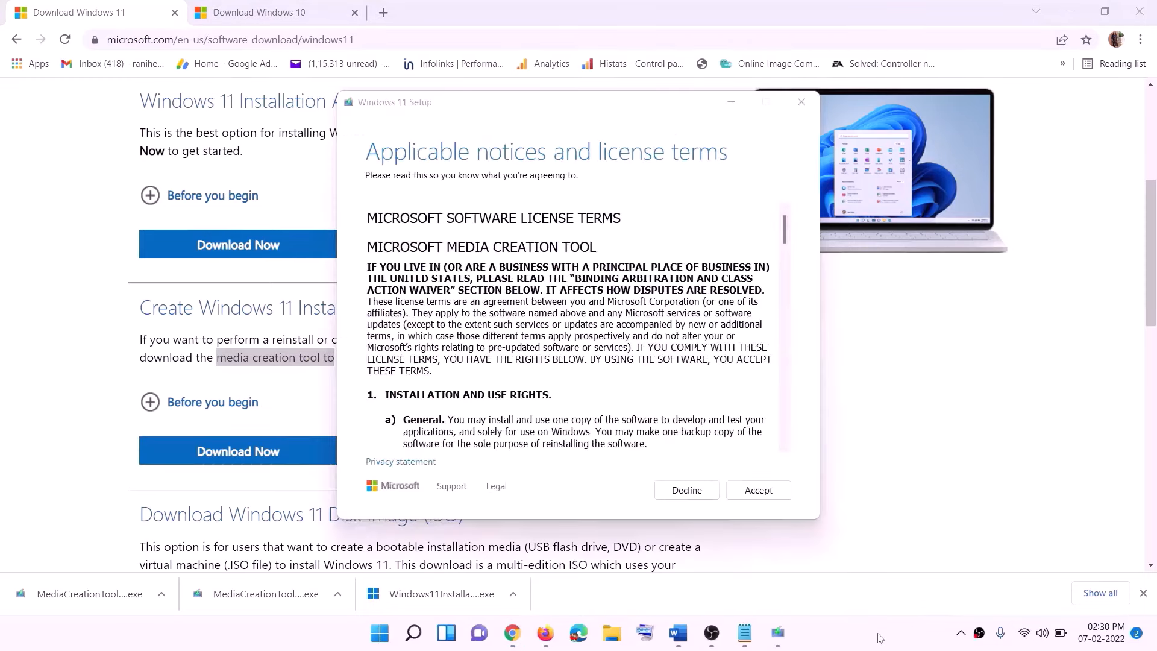
- Accept the license terms, keep the recommended language and edition, choose ISO file as the media, and save it as Windows on the Desktop
{"action": "left_click", "coordinate": [744, 490]}
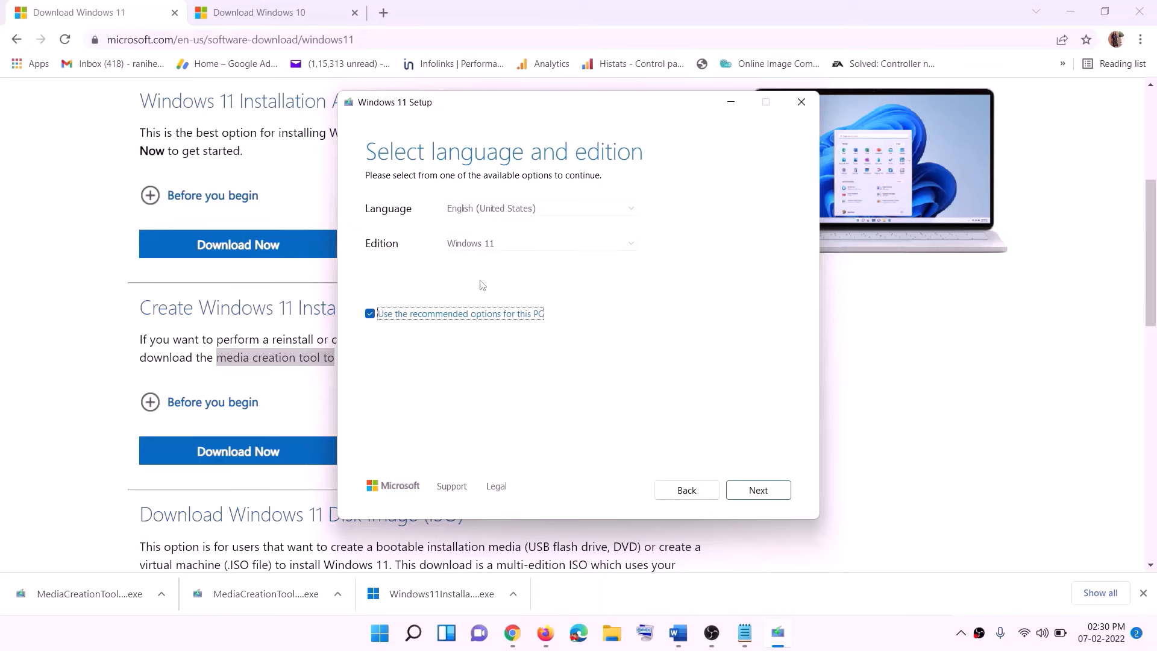
{"action": "left_click", "coordinate": [751, 489]}
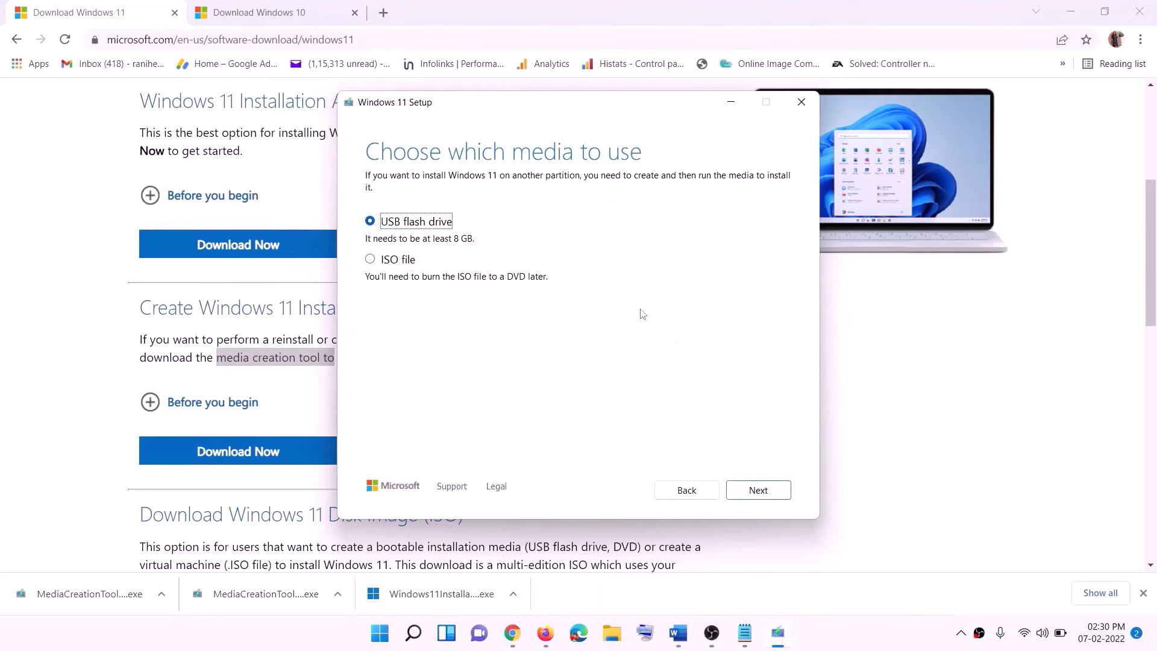
{"action": "left_click", "coordinate": [397, 259]}
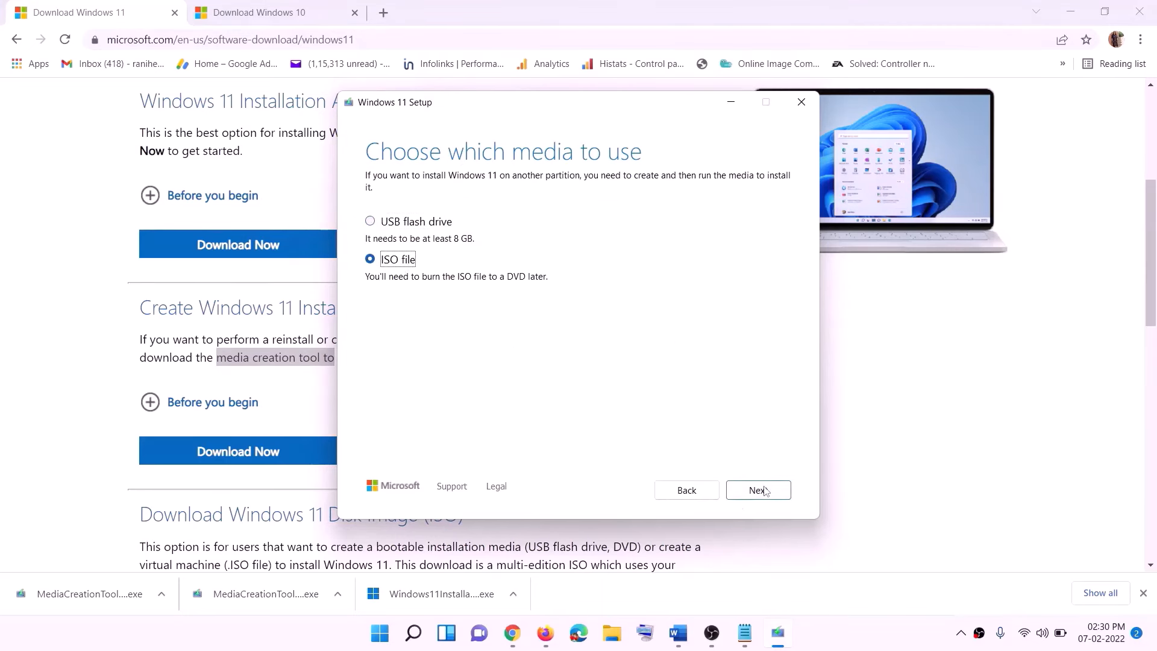
{"action": "key", "text": "Return"}
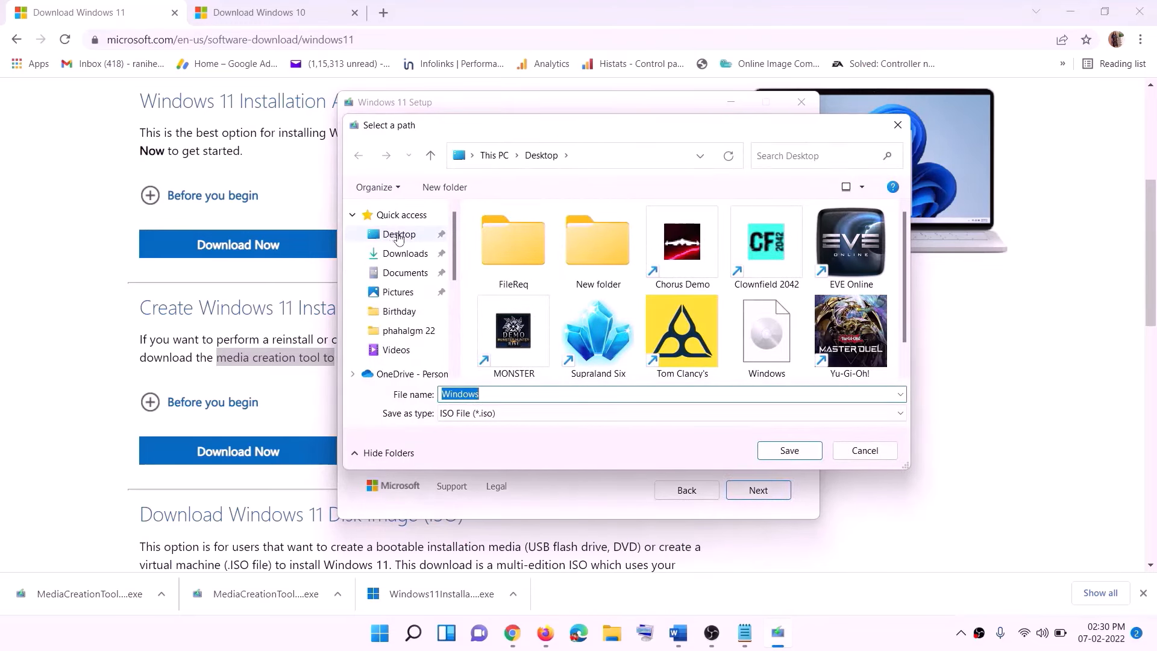
{"action": "left_click", "coordinate": [396, 235]}
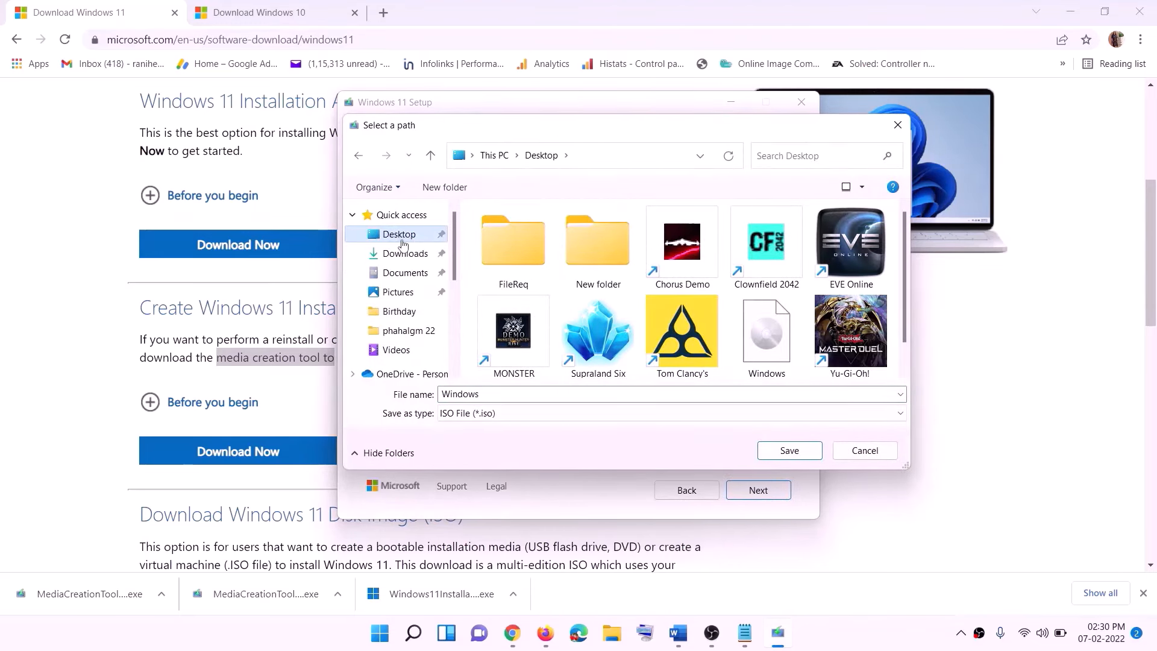
{"action": "left_click", "coordinate": [790, 451]}
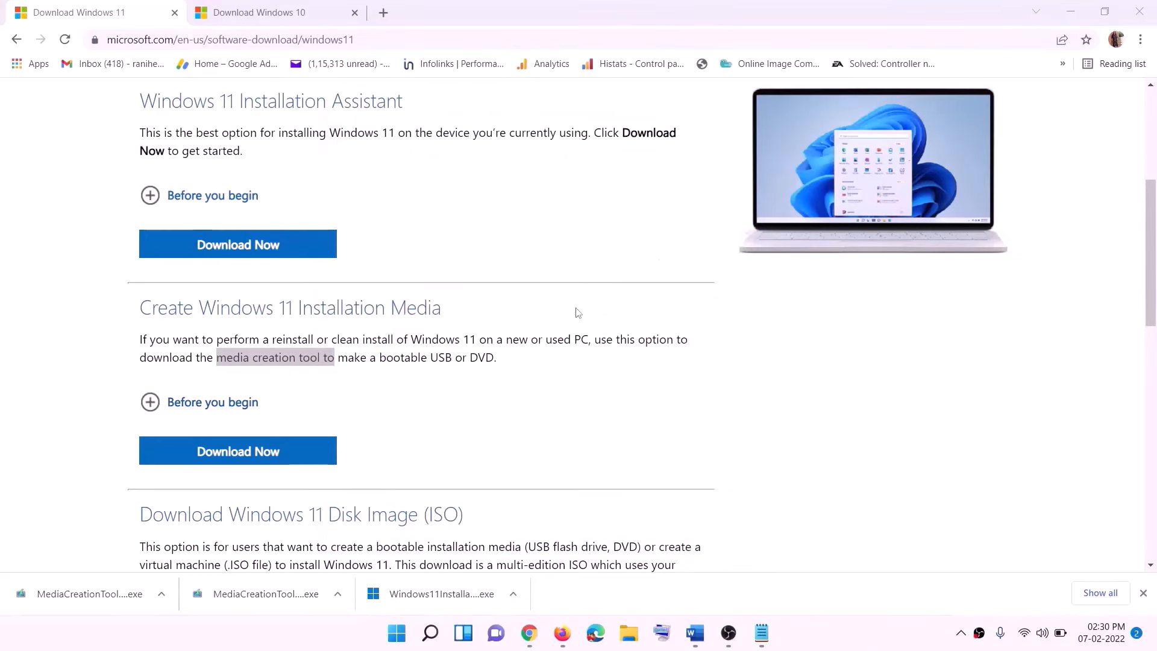
- Show the desktop, move the Windows ISO file to the spot above the Firefox shortcut, and open it
{"action": "key", "text": "super+d"}
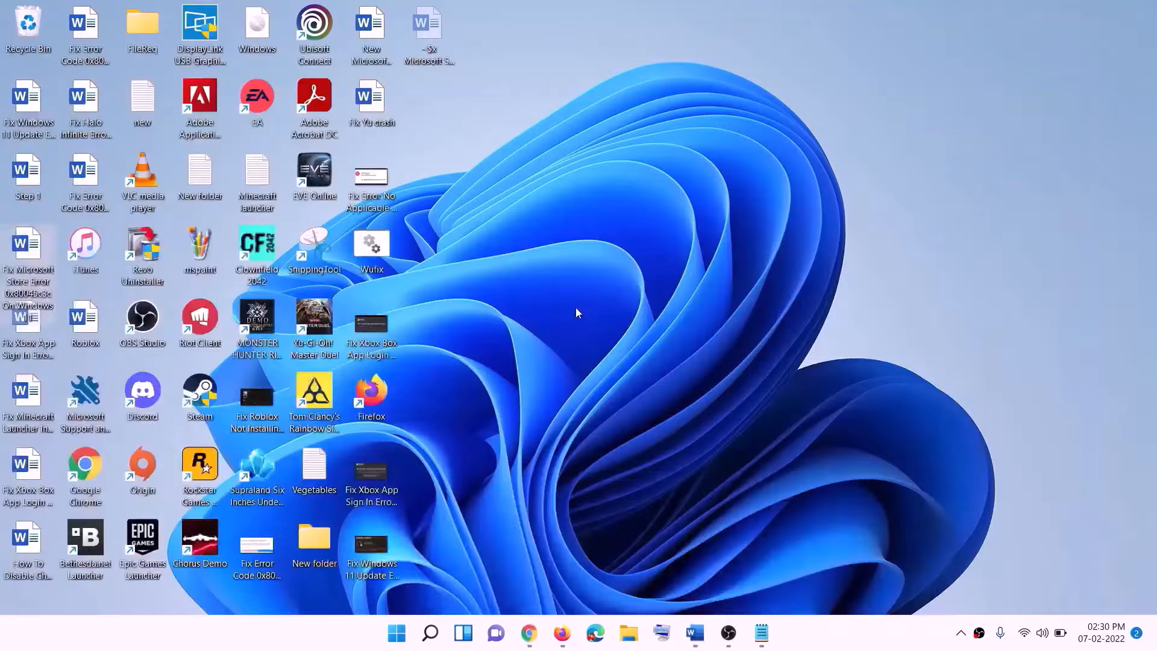
{"action": "left_click_drag", "start_coordinate": [272, 30], "coordinate": [374, 328]}
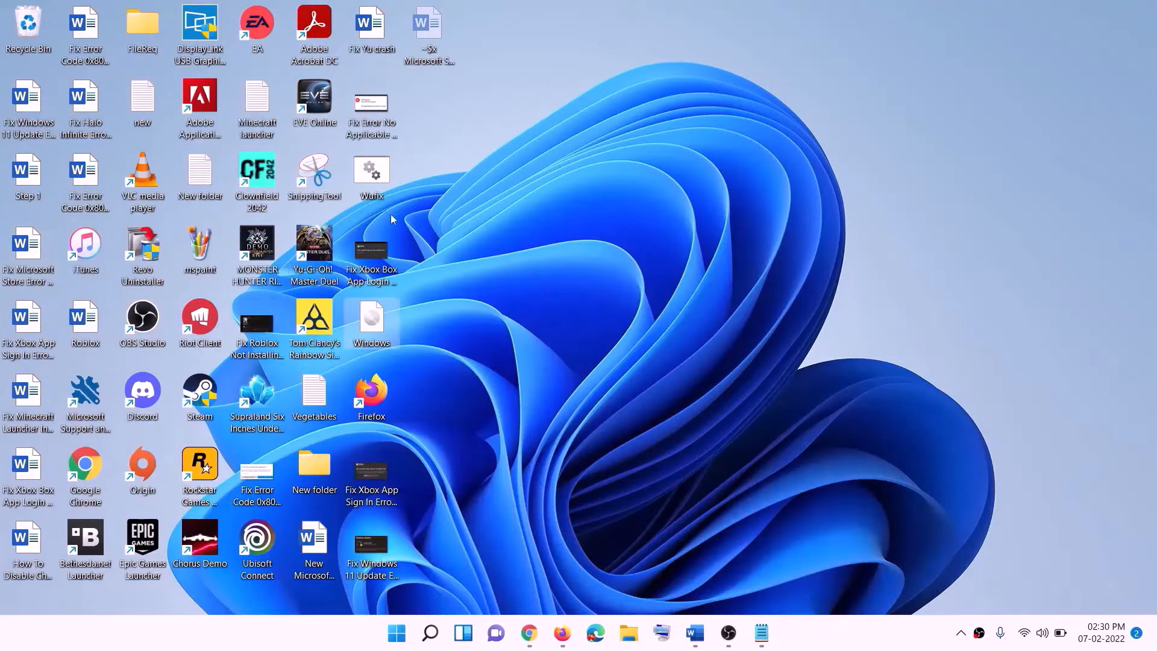
{"action": "double_click", "coordinate": [373, 324]}
- Run setup from the ESD-ISO DVD drive and continue past the Install Windows 11 page
{"action": "left_click", "coordinate": [365, 423]}
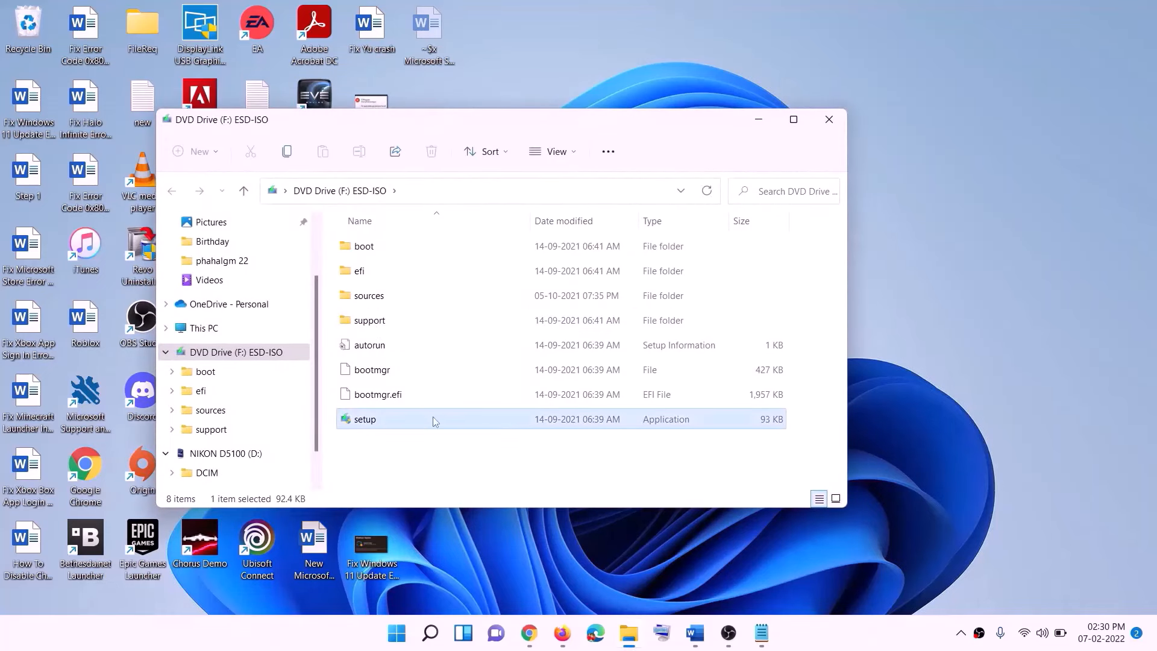
{"action": "double_click", "coordinate": [393, 420]}
{"action": "left_click", "coordinate": [465, 474]}
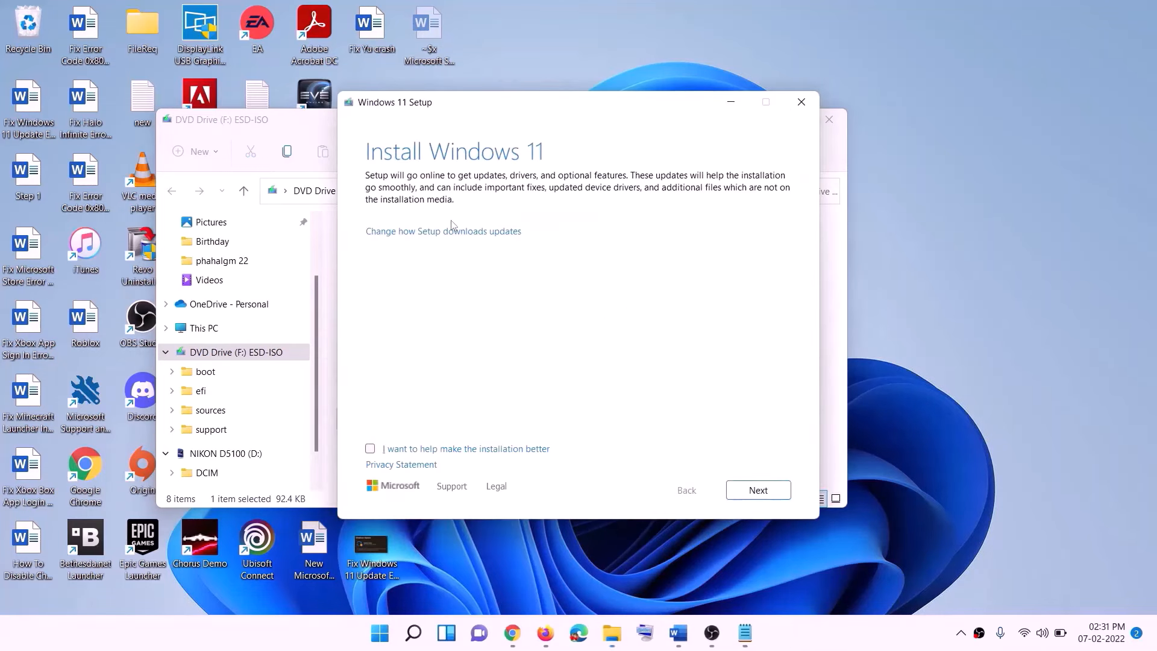
{"action": "left_click", "coordinate": [761, 490]}
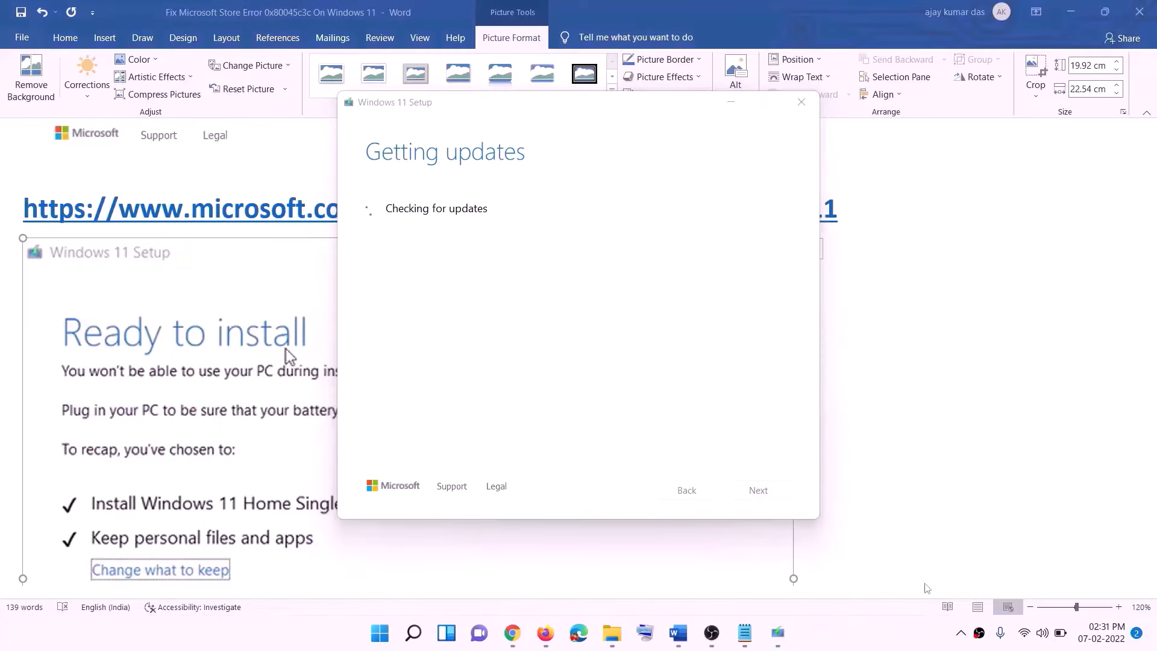
- Review the Windows 11 Ready to install screenshot in the Word document, from the items to keep down to the Install option
{"action": "left_click", "coordinate": [928, 378]}
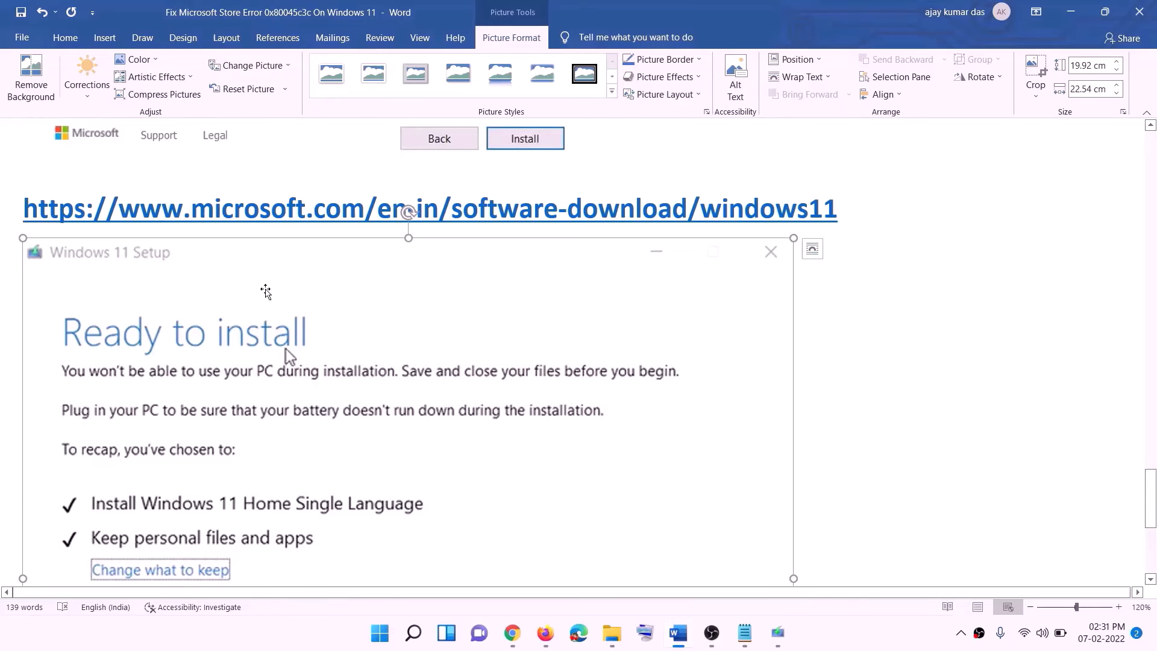
{"action": "scroll", "coordinate": [317, 247], "scroll_direction": "down", "scroll_amount": 3}
{"action": "scroll", "coordinate": [314, 219], "scroll_direction": "down", "scroll_amount": 1}
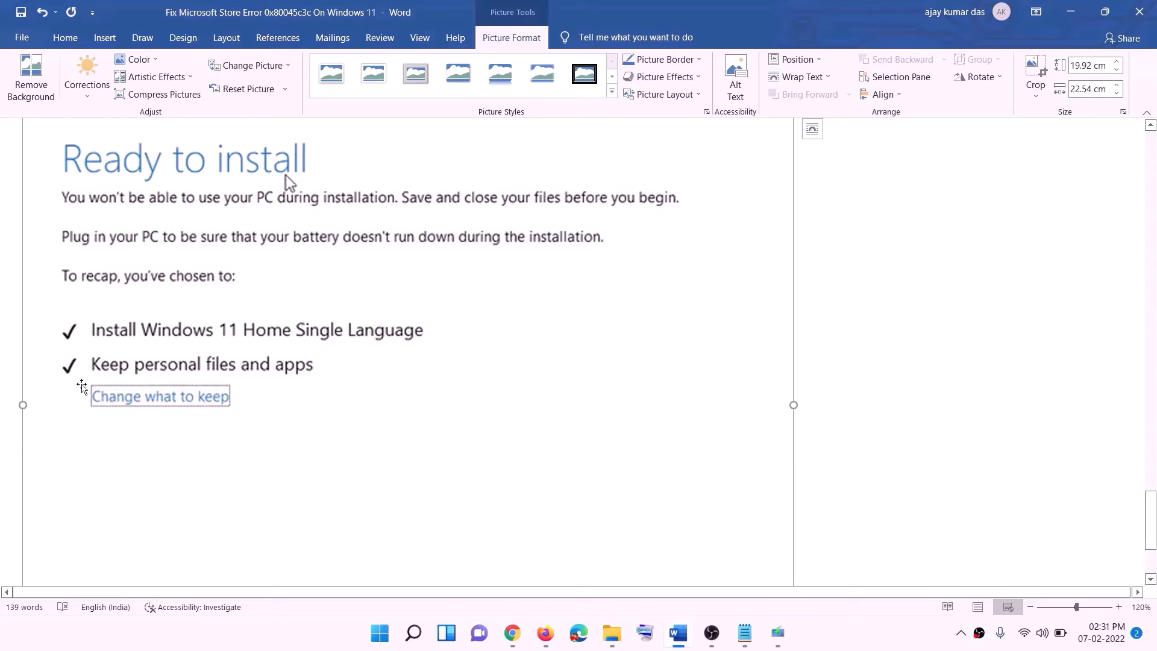
{"action": "scroll", "coordinate": [361, 378], "scroll_direction": "down", "scroll_amount": 1}
{"action": "scroll", "coordinate": [435, 377], "scroll_direction": "down", "scroll_amount": 1}
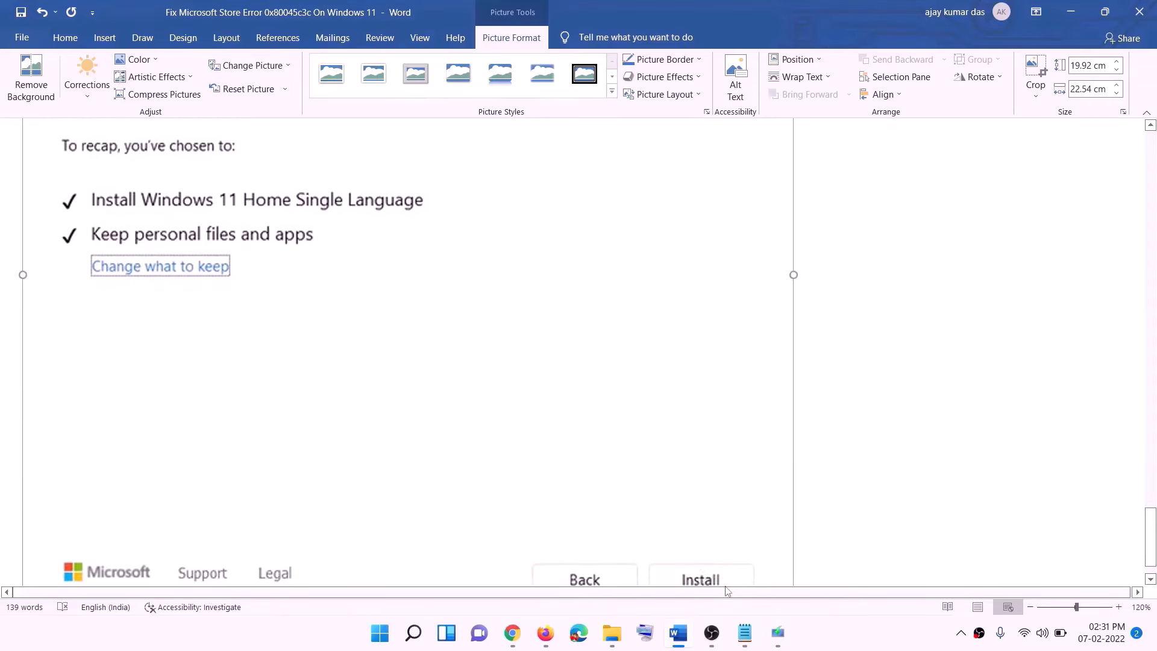
{"action": "scroll", "coordinate": [614, 423], "scroll_direction": "up", "scroll_amount": 4}
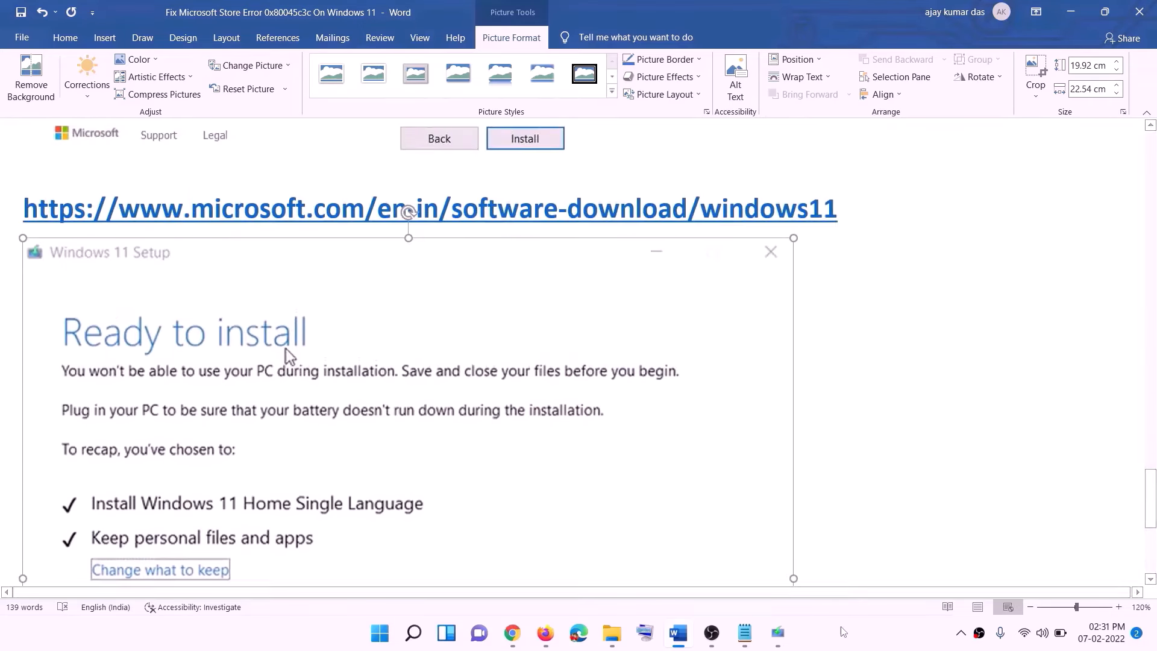